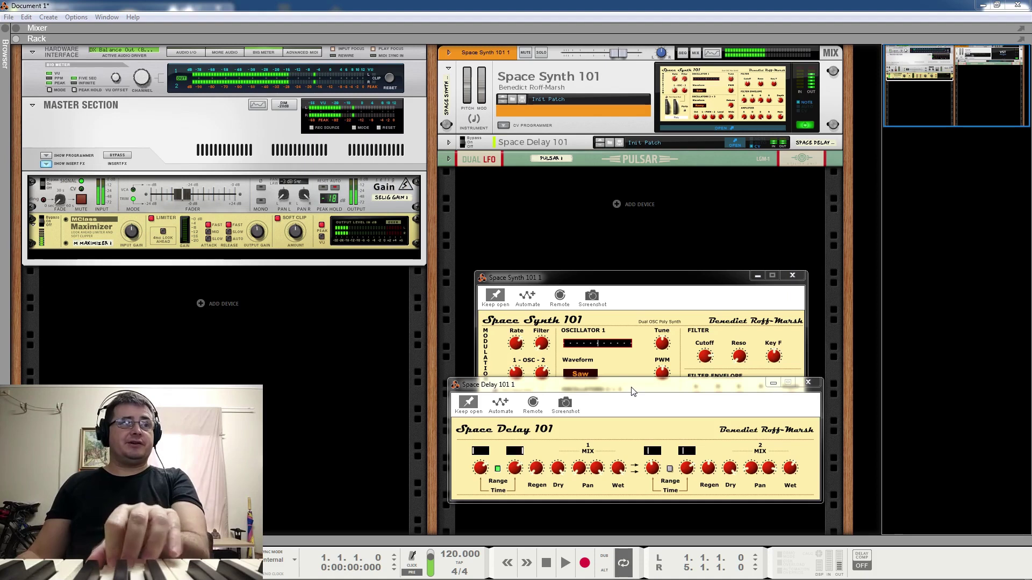
Bring up the Space Synth 101 and Space Delay 101 windows, disable the Space Delay 101 effect and close its window.
{"action": "left_click", "coordinate": [659, 294]}
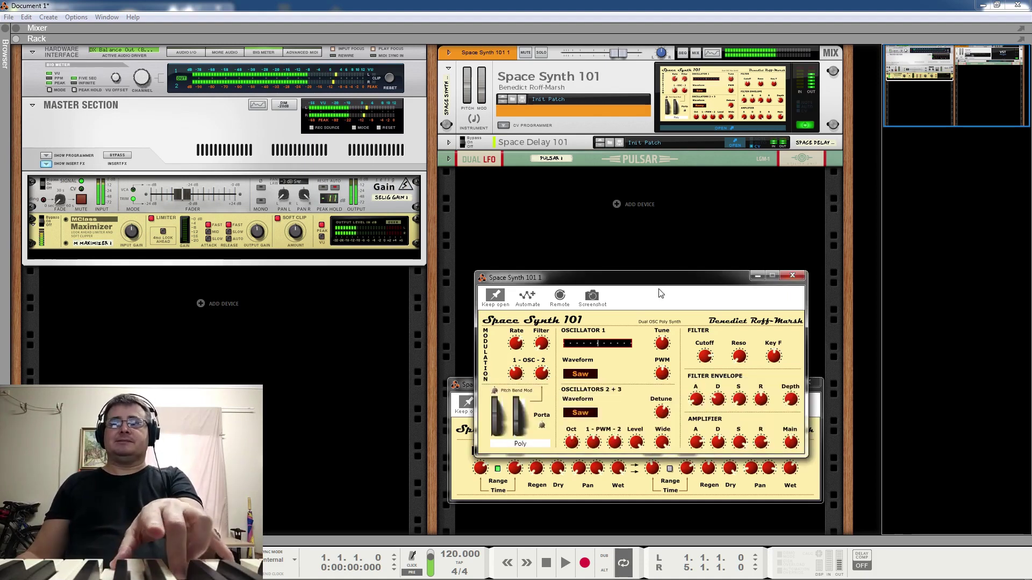
{"action": "left_click", "coordinate": [457, 389]}
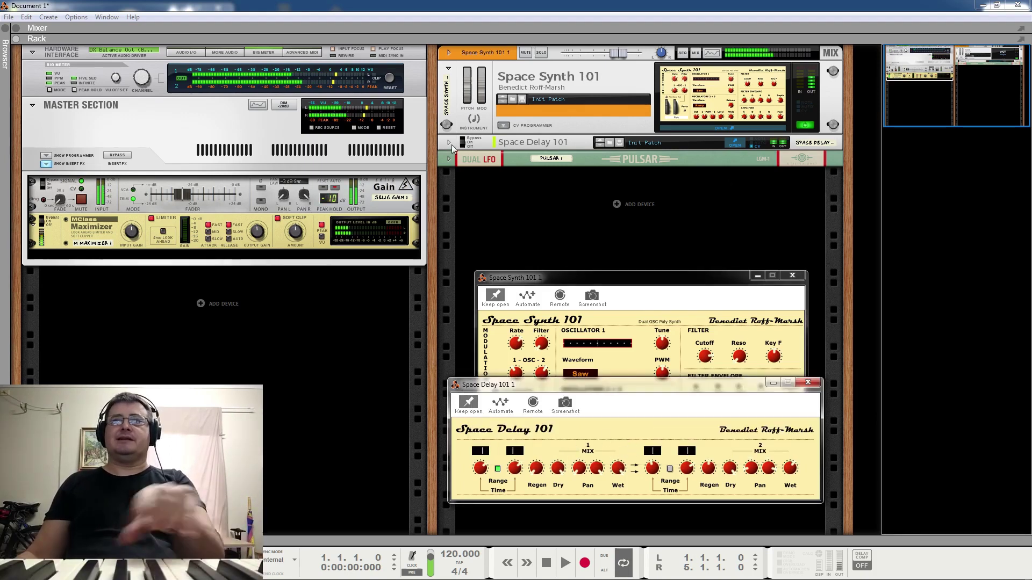
{"action": "left_click", "coordinate": [466, 143]}
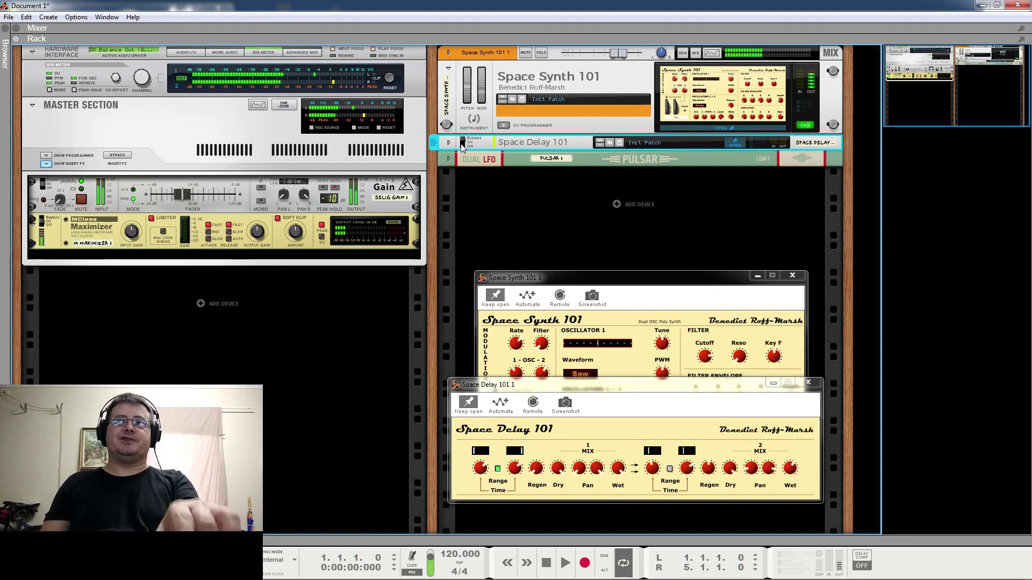
{"action": "left_click", "coordinate": [808, 382]}
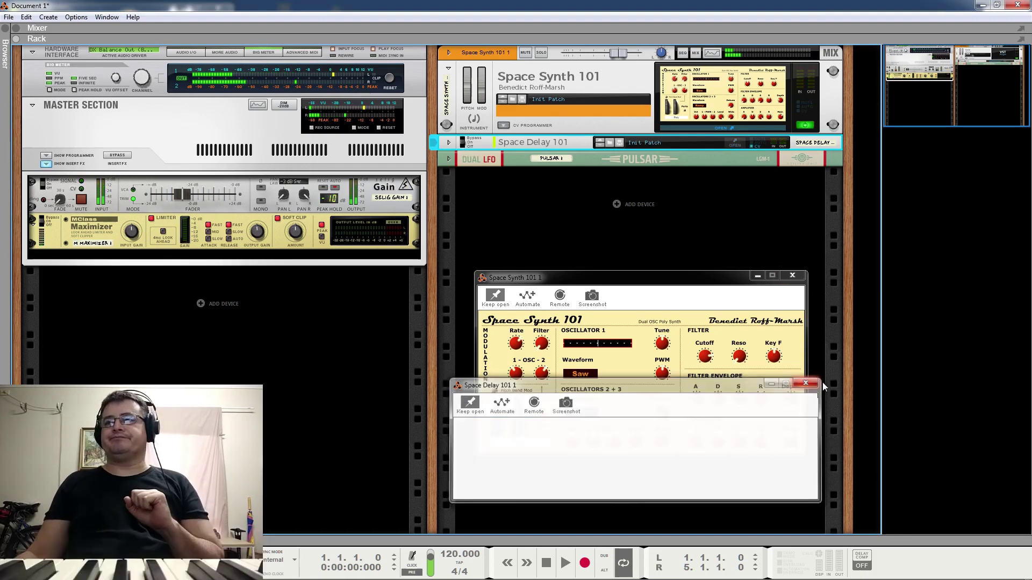
Add the Delta MIDI Computer player to the Space Synth 101 device.
{"action": "right_click", "coordinate": [563, 80]}
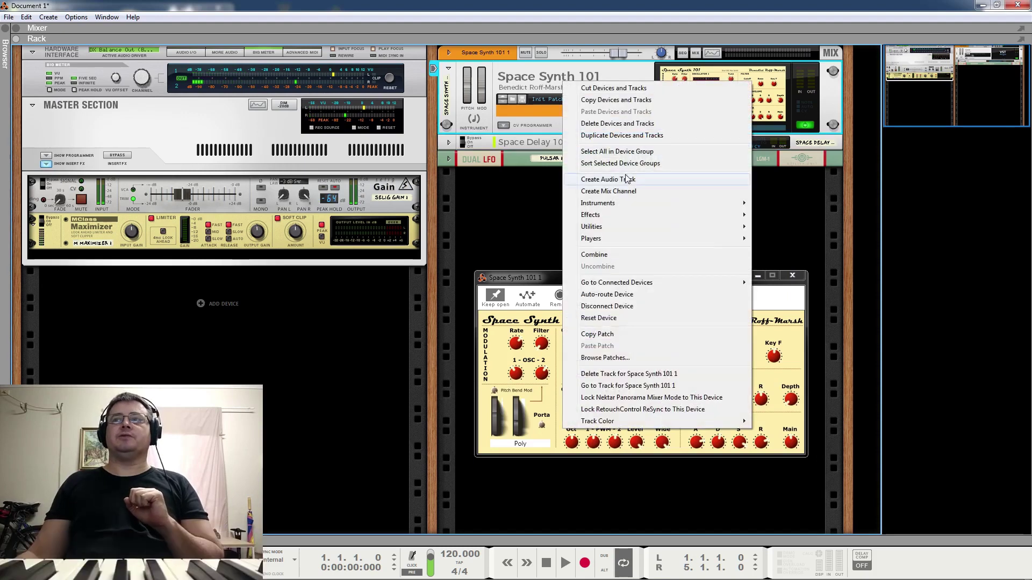
{"action": "mouse_move", "coordinate": [633, 243]}
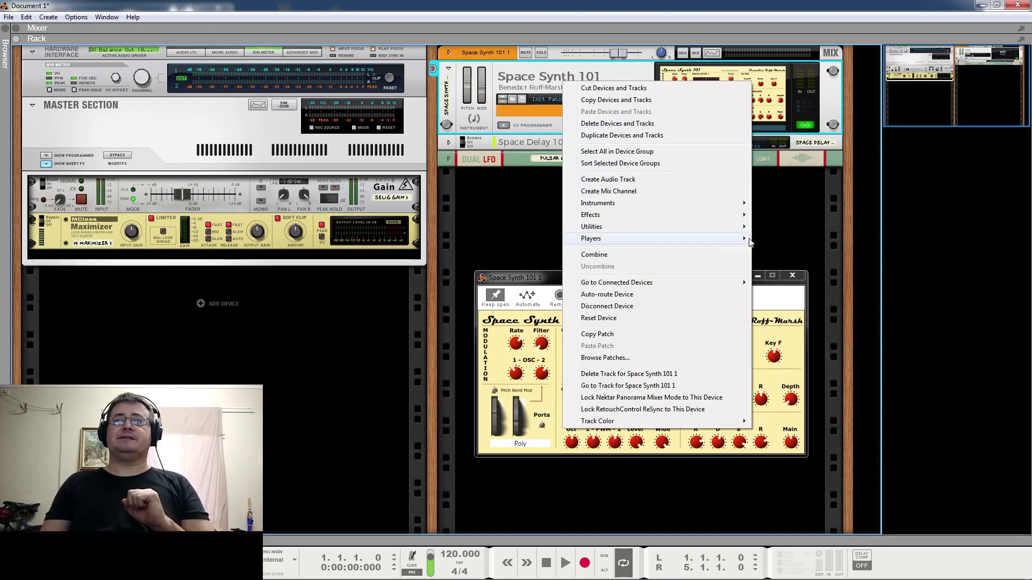
{"action": "mouse_move", "coordinate": [748, 239]}
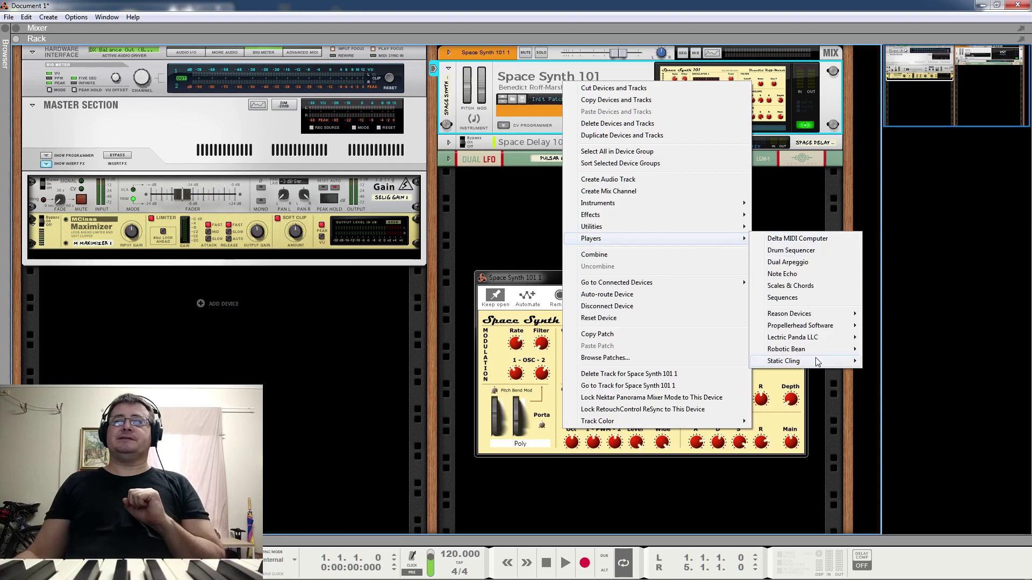
{"action": "mouse_move", "coordinate": [815, 360]}
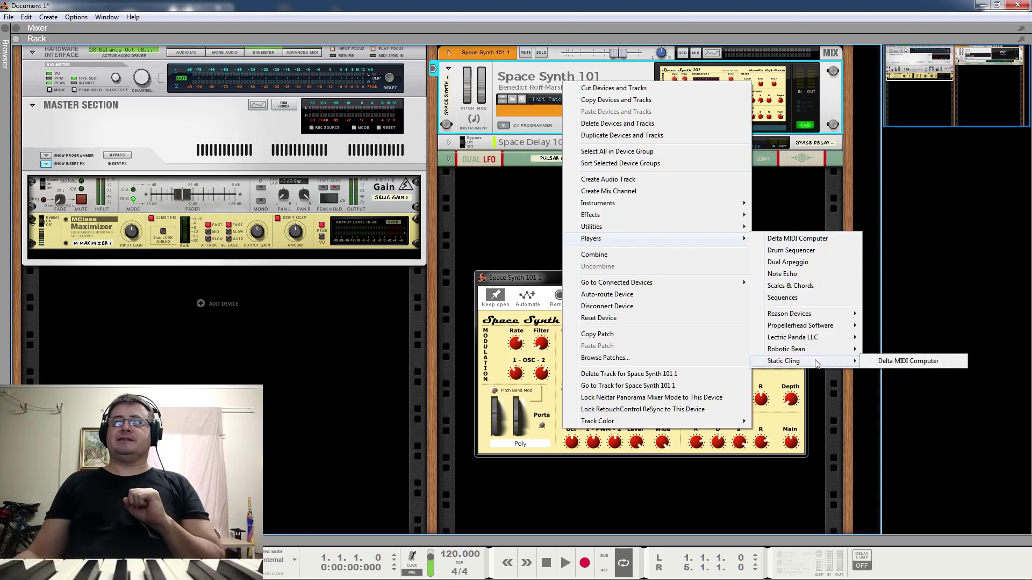
{"action": "left_click", "coordinate": [808, 242]}
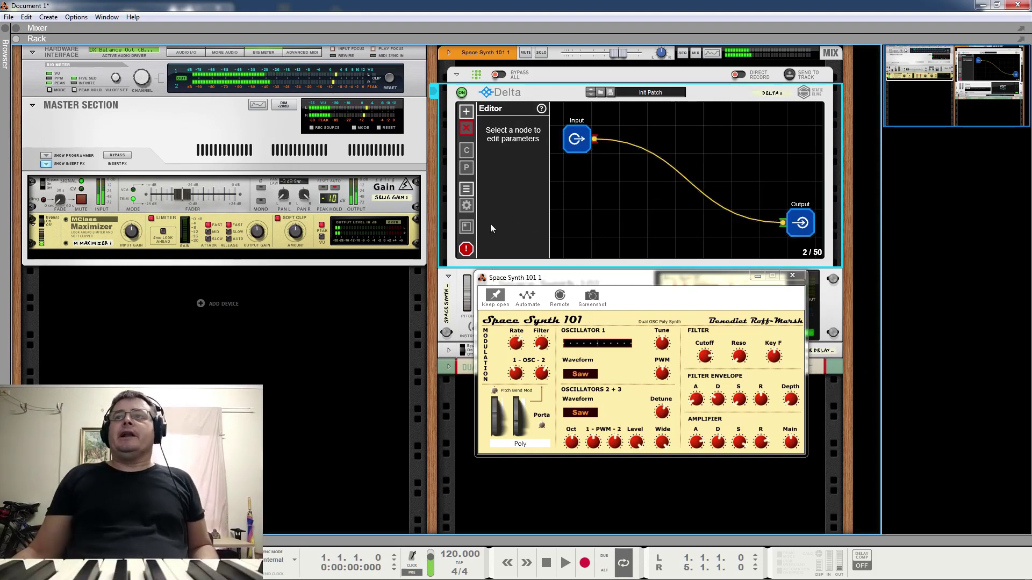
Inspect the Input and Output nodes in Delta and display the Input node's parameters.
{"action": "left_click", "coordinate": [599, 189]}
{"action": "mouse_move", "coordinate": [585, 143]}
{"action": "left_mouse_down"}
{"action": "mouse_move", "coordinate": [523, 138]}
{"action": "mouse_move", "coordinate": [575, 133]}
{"action": "left_mouse_up"}
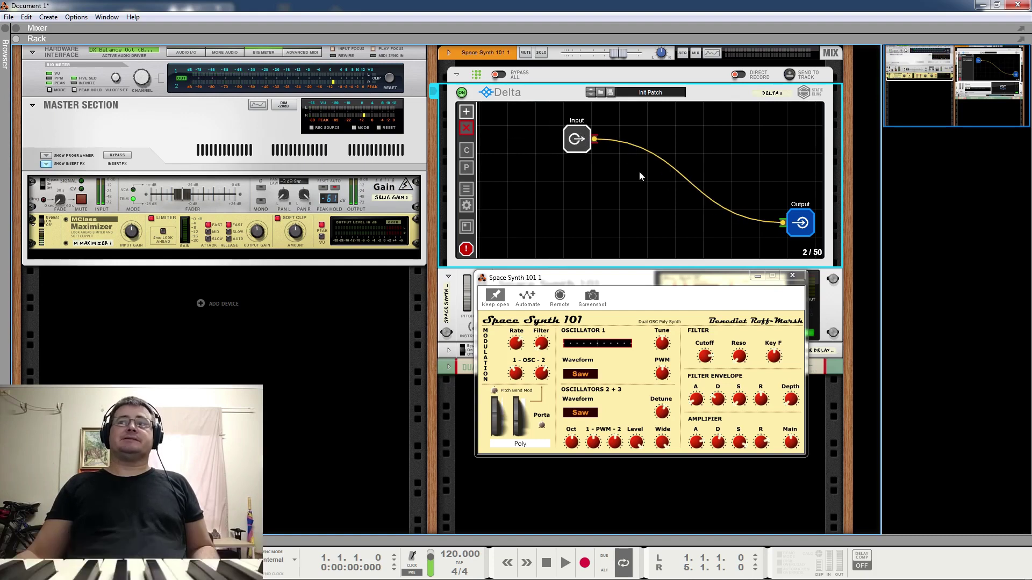
{"action": "mouse_move", "coordinate": [797, 229]}
{"action": "left_mouse_down"}
{"action": "mouse_move", "coordinate": [705, 231]}
{"action": "mouse_move", "coordinate": [745, 219]}
{"action": "mouse_move", "coordinate": [799, 223]}
{"action": "left_mouse_up"}
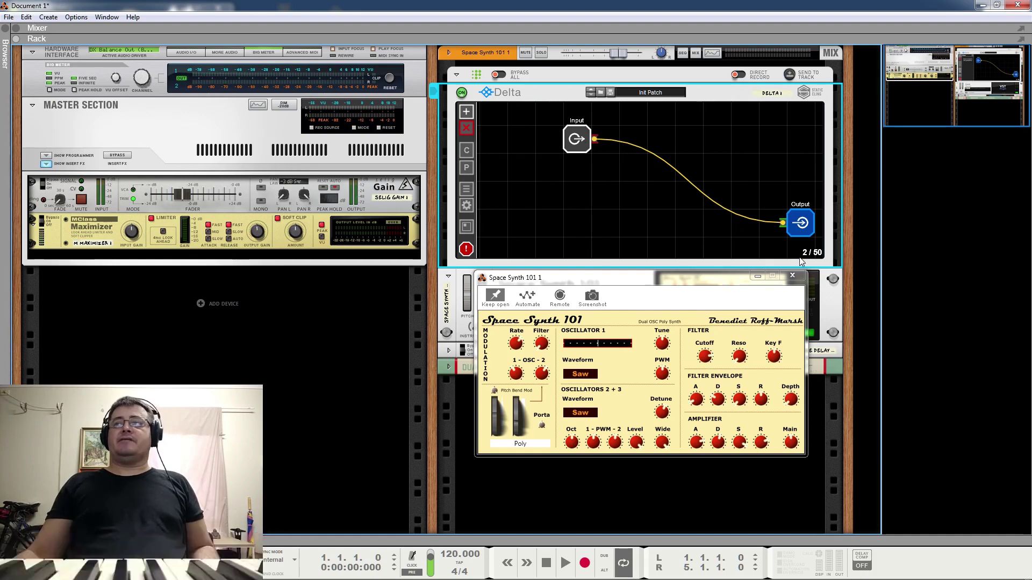
{"action": "left_click", "coordinate": [574, 134]}
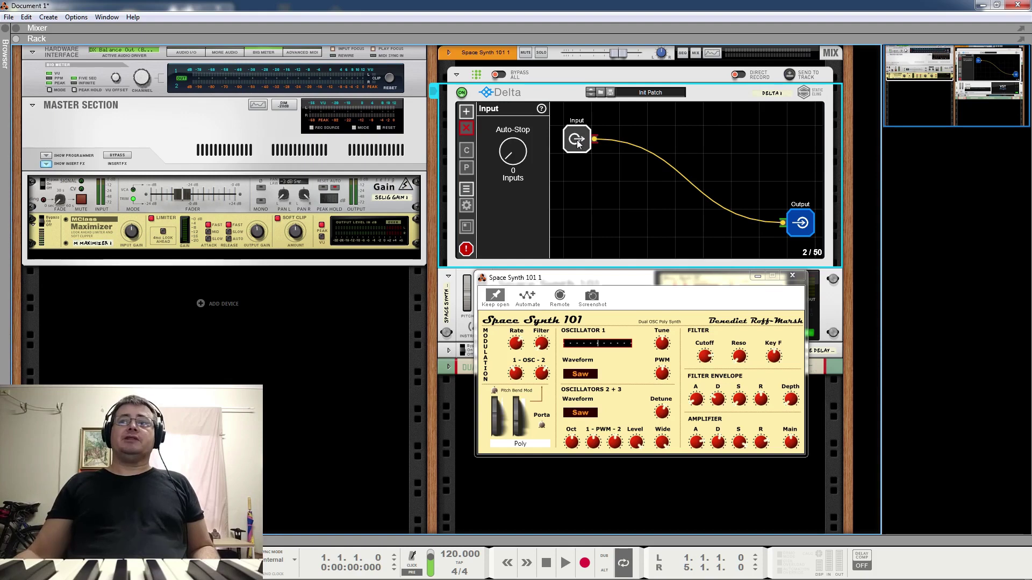
View the node layout in Delta's mini map, close it and show the Input node's parameters in the node editor.
{"action": "left_click", "coordinate": [630, 240]}
{"action": "left_click", "coordinate": [466, 227]}
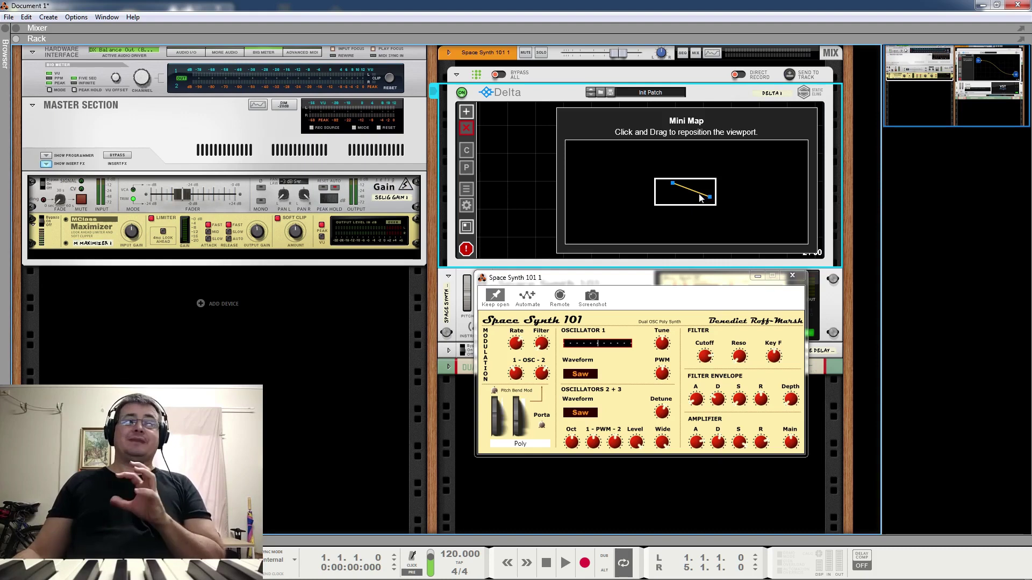
{"action": "left_click", "coordinate": [467, 227]}
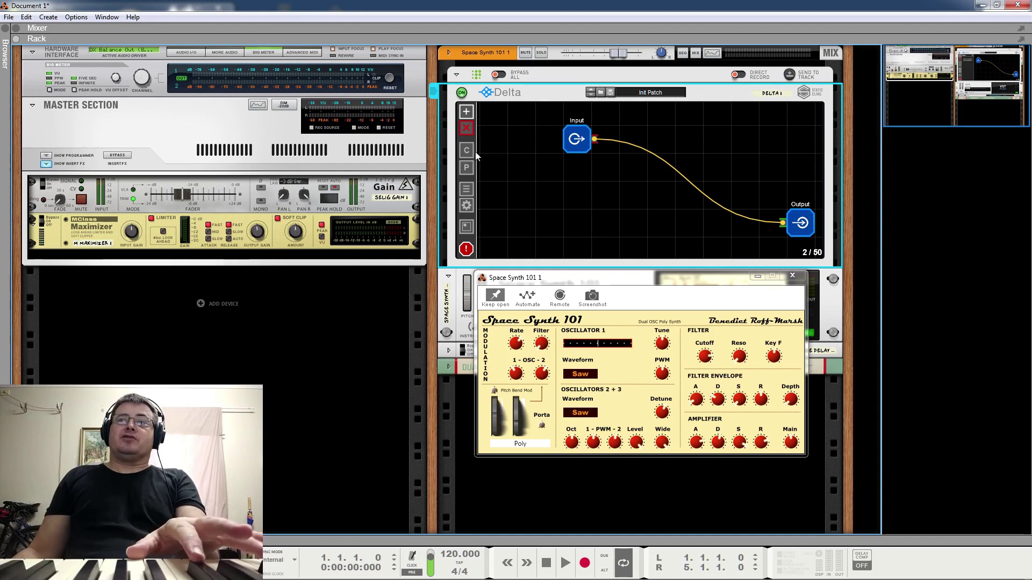
{"action": "left_click", "coordinate": [466, 188]}
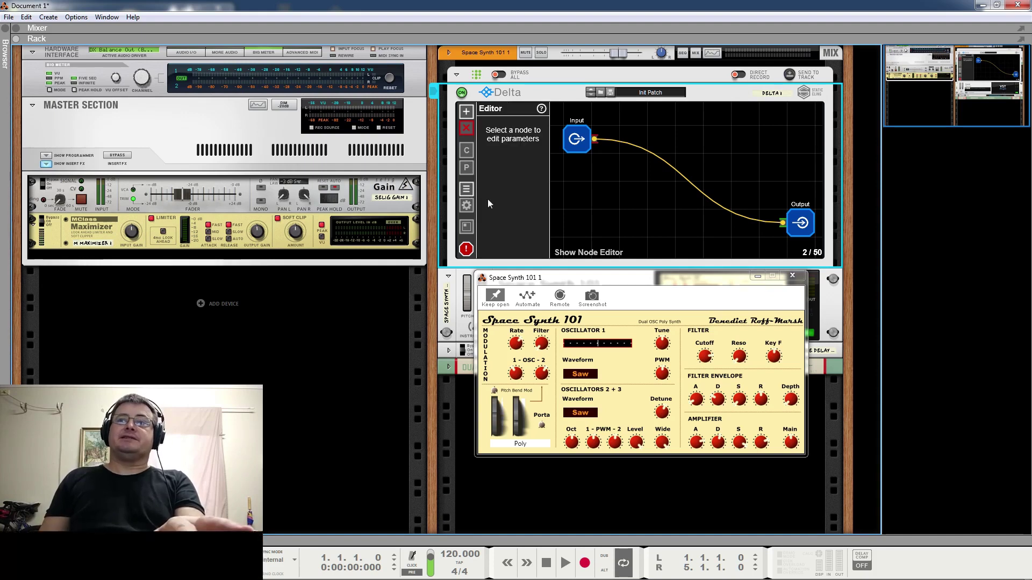
{"action": "left_click", "coordinate": [572, 138]}
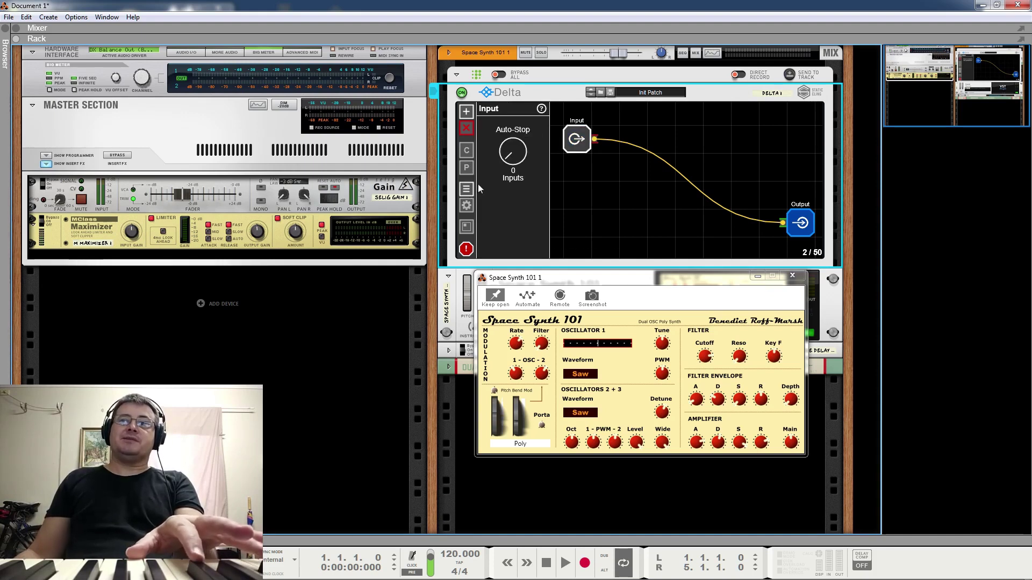
Open Delta's settings, try a grid scale of 2x and return it to 1x.
{"action": "left_click", "coordinate": [466, 206]}
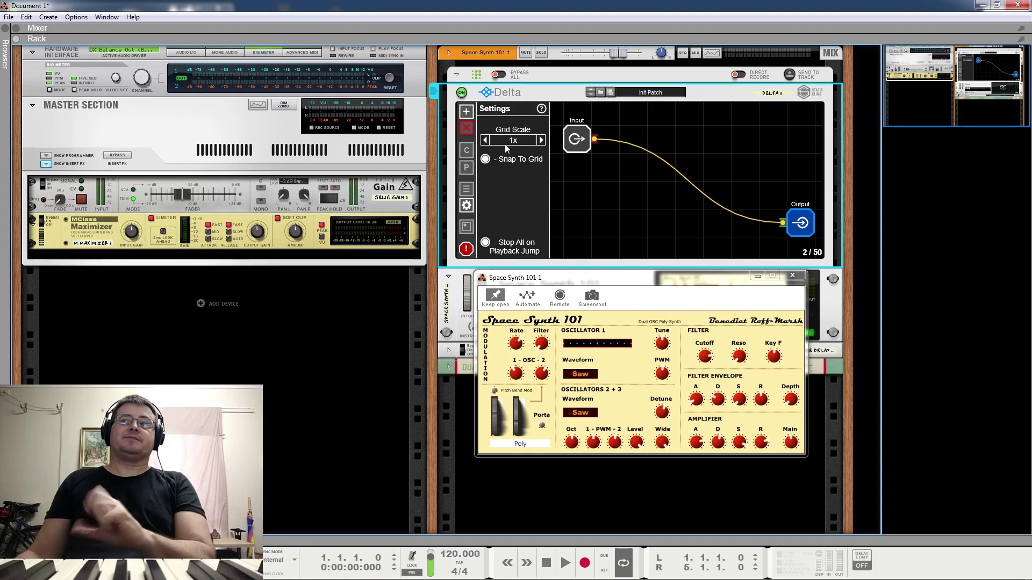
{"action": "left_click", "coordinate": [486, 160]}
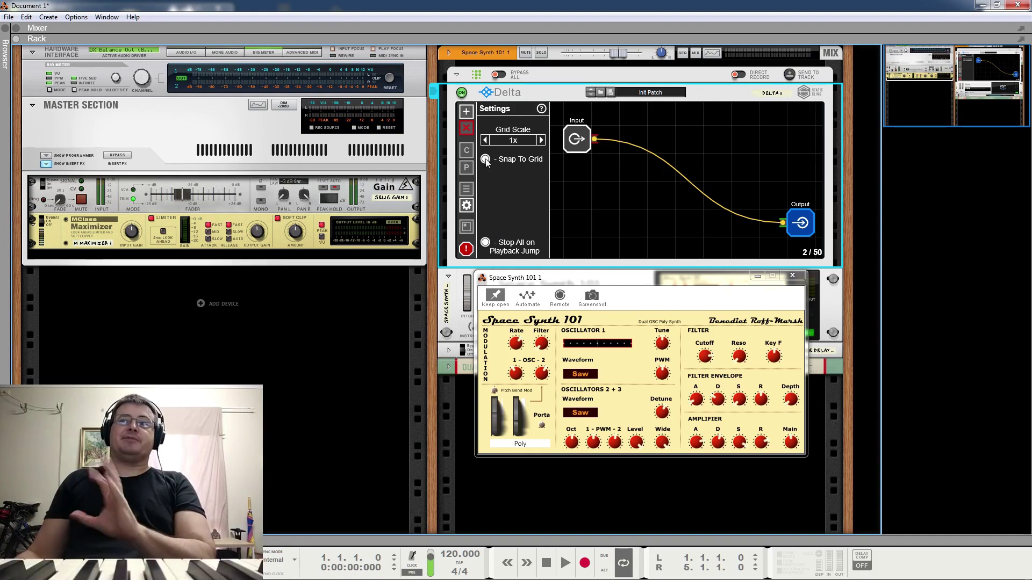
{"action": "mouse_move", "coordinate": [581, 139]}
{"action": "left_mouse_down"}
{"action": "mouse_move", "coordinate": [601, 162]}
{"action": "mouse_move", "coordinate": [593, 173]}
{"action": "mouse_move", "coordinate": [580, 147]}
{"action": "left_mouse_up"}
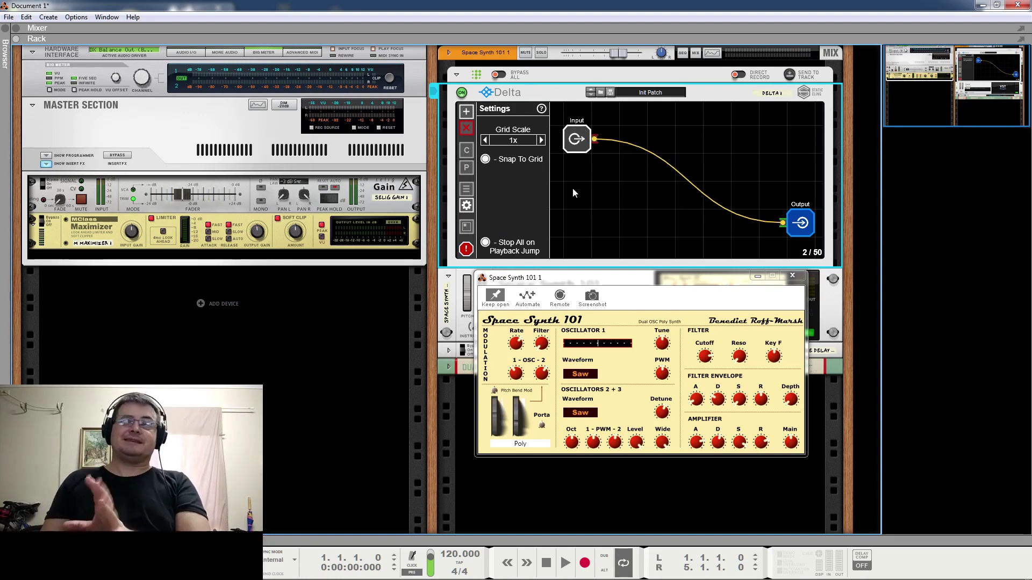
{"action": "left_click", "coordinate": [541, 141]}
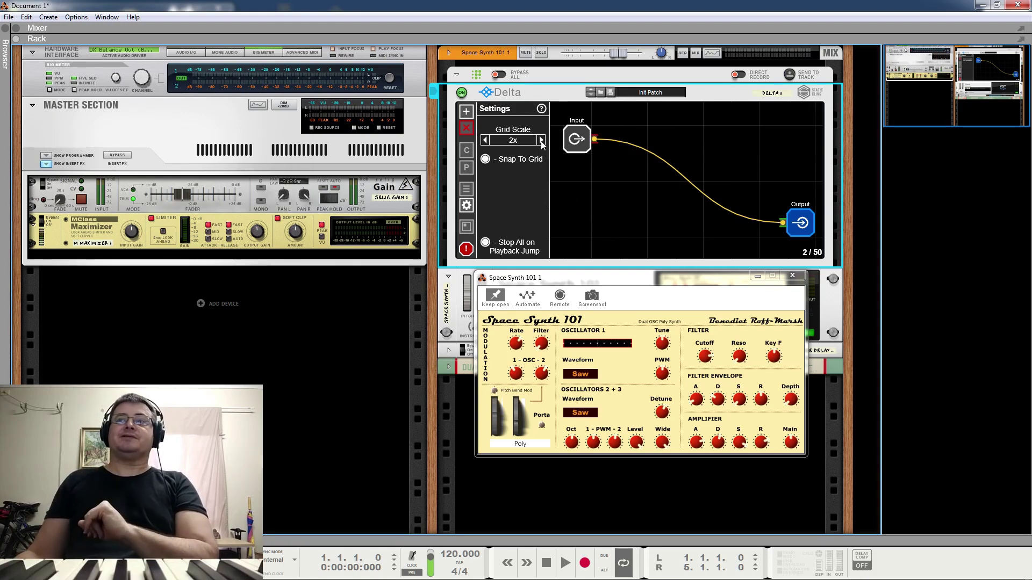
{"action": "left_click", "coordinate": [485, 141]}
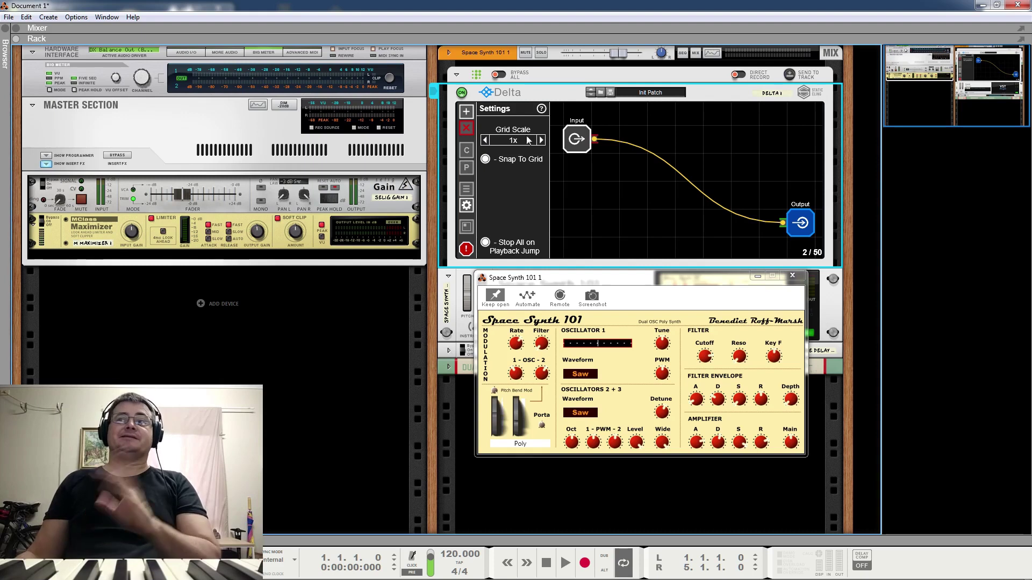
{"action": "left_click", "coordinate": [542, 109]}
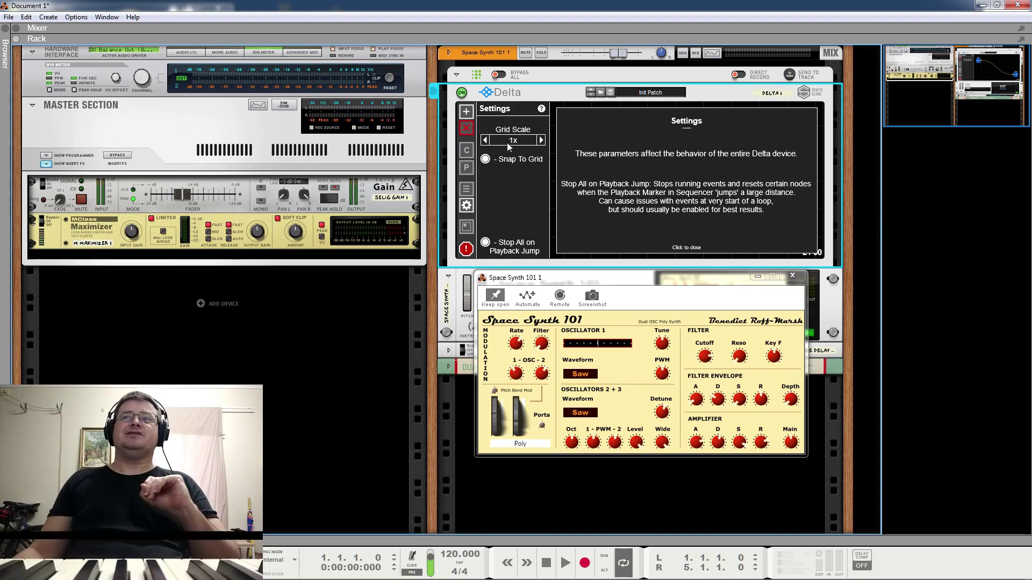
{"action": "left_click", "coordinate": [541, 109]}
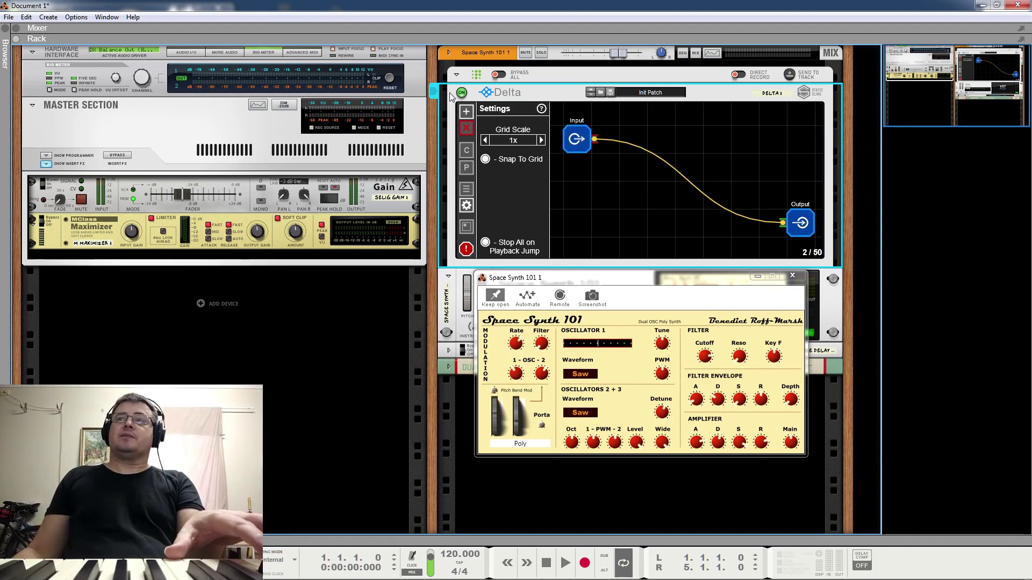
{"action": "left_click", "coordinate": [465, 112]}
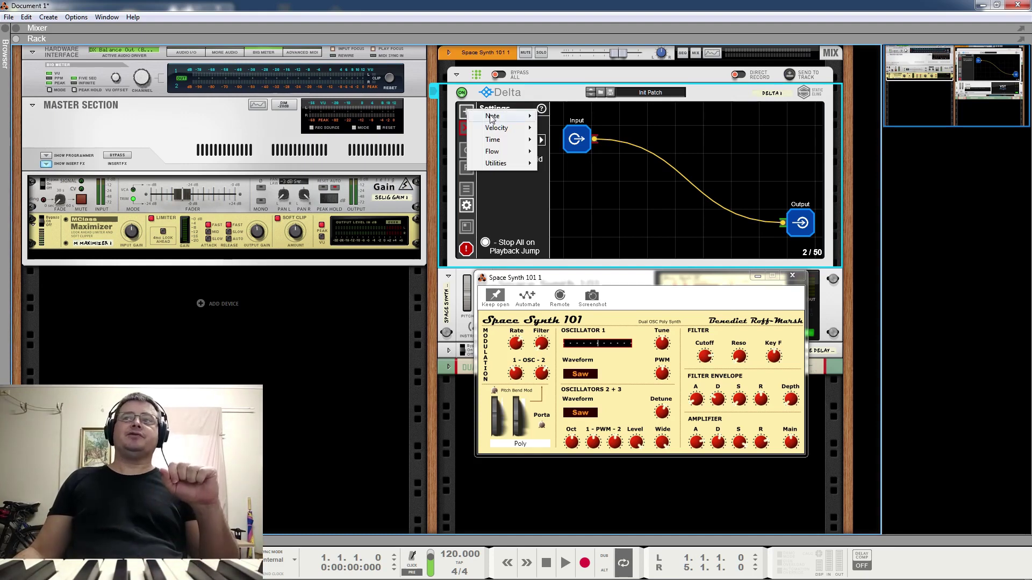
{"action": "mouse_move", "coordinate": [491, 119]}
{"action": "left_click", "coordinate": [730, 244]}
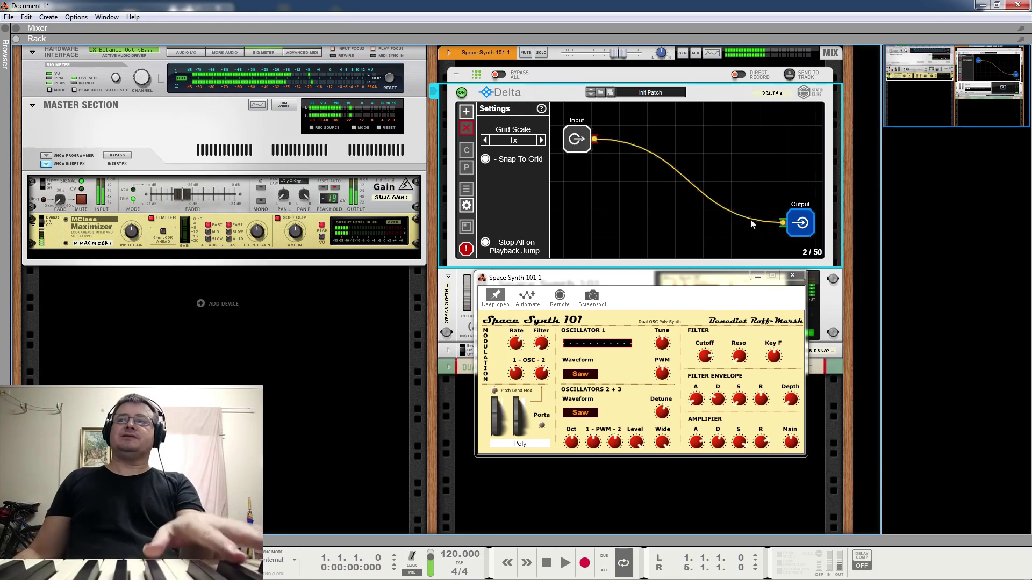
Unplug the cable at the Output node and reconnect the Input node to the Output node.
{"action": "left_click", "coordinate": [783, 221]}
{"action": "left_click_drag", "start_coordinate": [594, 140], "coordinate": [782, 223]}
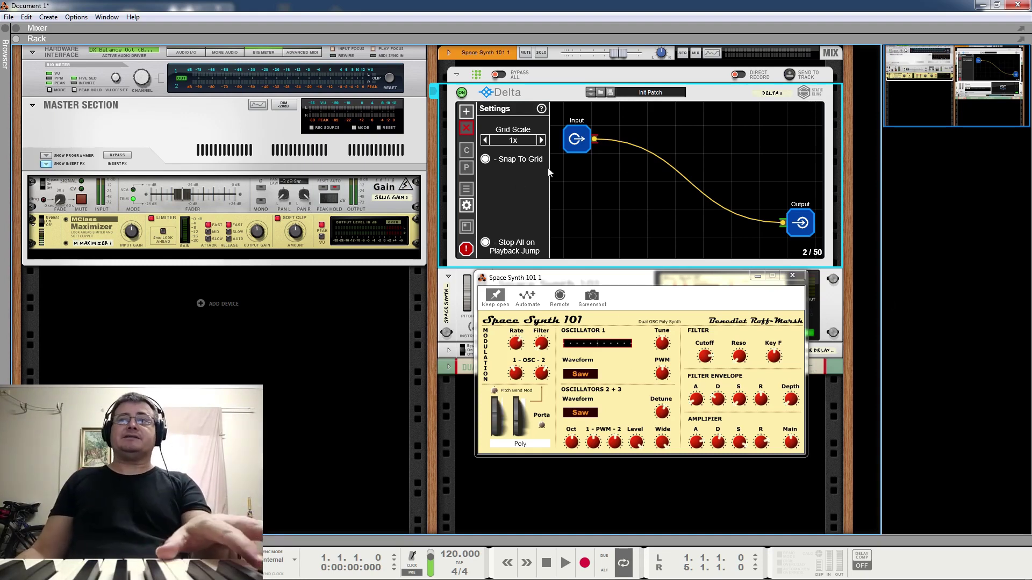
Add a Transpose node wired from Input to Output in parallel with the direct cable, and move the Input node lower.
{"action": "left_click", "coordinate": [466, 113]}
{"action": "mouse_move", "coordinate": [482, 124]}
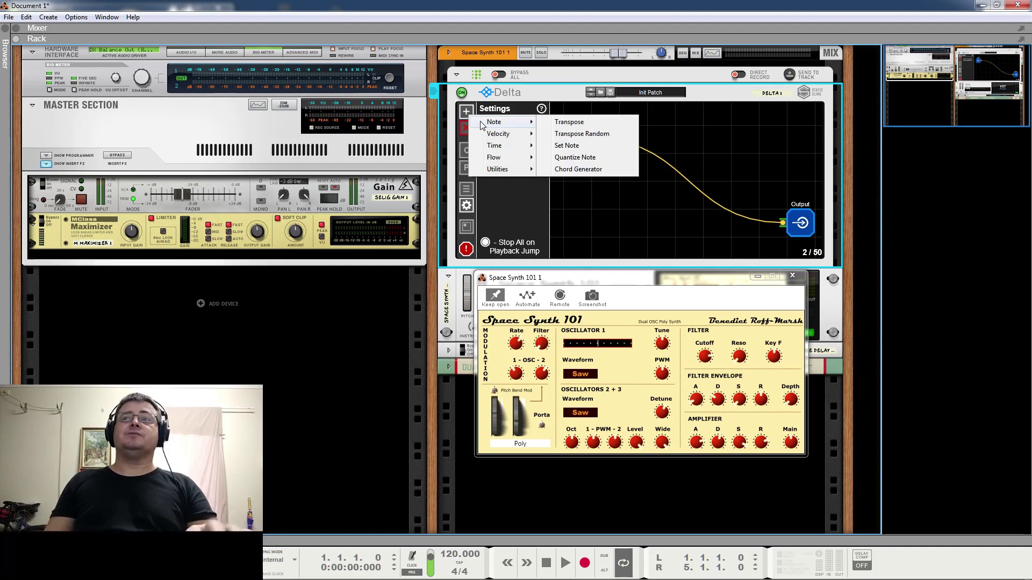
{"action": "left_click", "coordinate": [566, 124]}
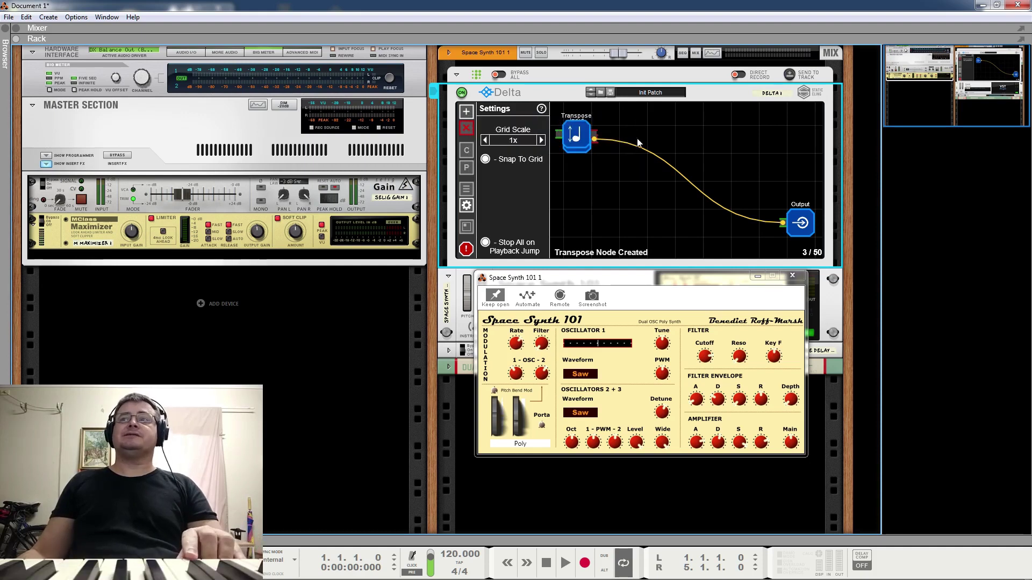
{"action": "left_click_drag", "start_coordinate": [566, 125], "coordinate": [596, 140]}
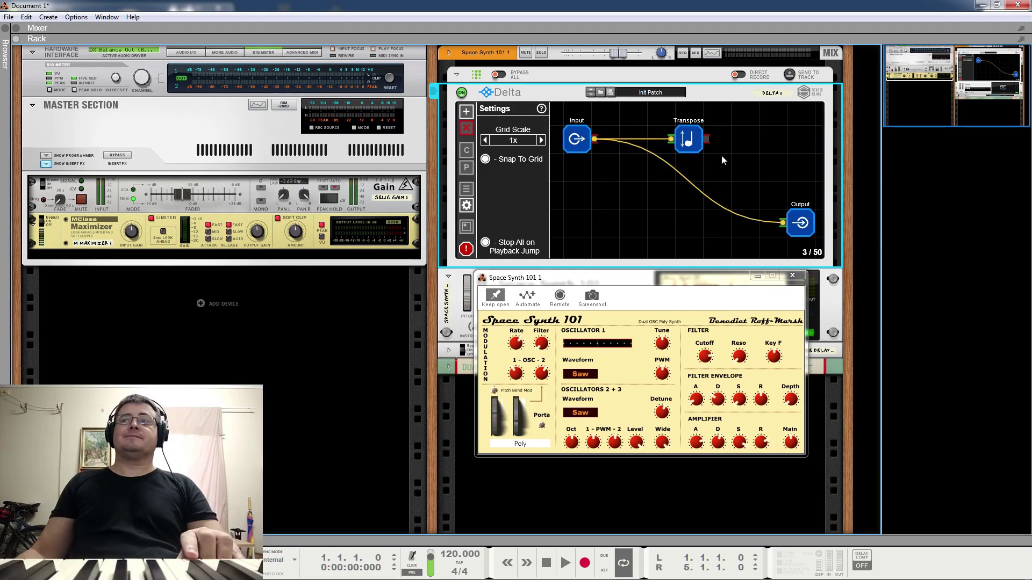
{"action": "left_click_drag", "start_coordinate": [707, 140], "coordinate": [782, 224]}
{"action": "left_click_drag", "start_coordinate": [580, 140], "coordinate": [579, 195]}
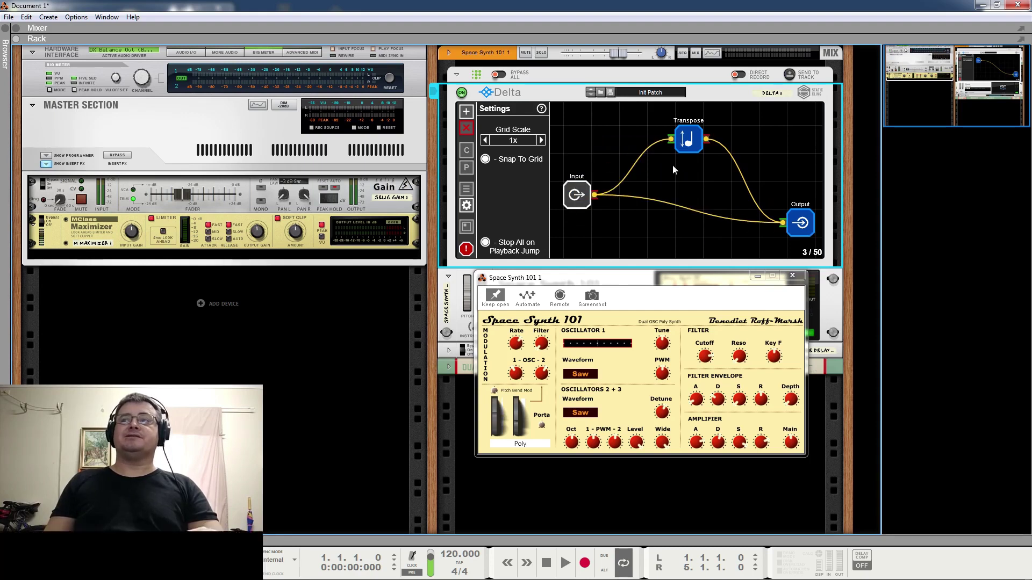
Display the Transpose node's parameters and stop all sounding notes in Delta.
{"action": "left_click", "coordinate": [692, 139]}
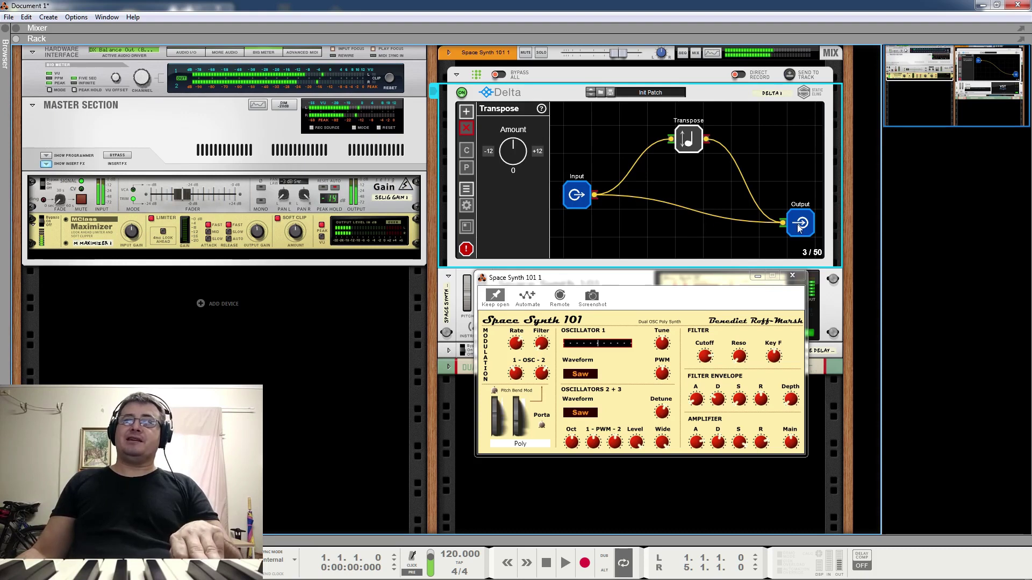
{"action": "left_click", "coordinate": [466, 249]}
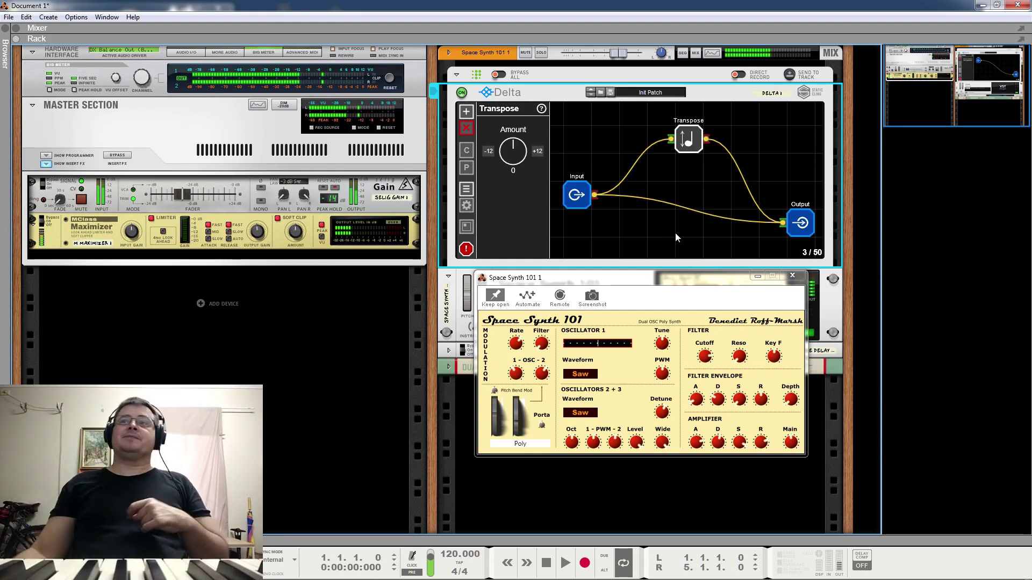
{"action": "left_click", "coordinate": [466, 250]}
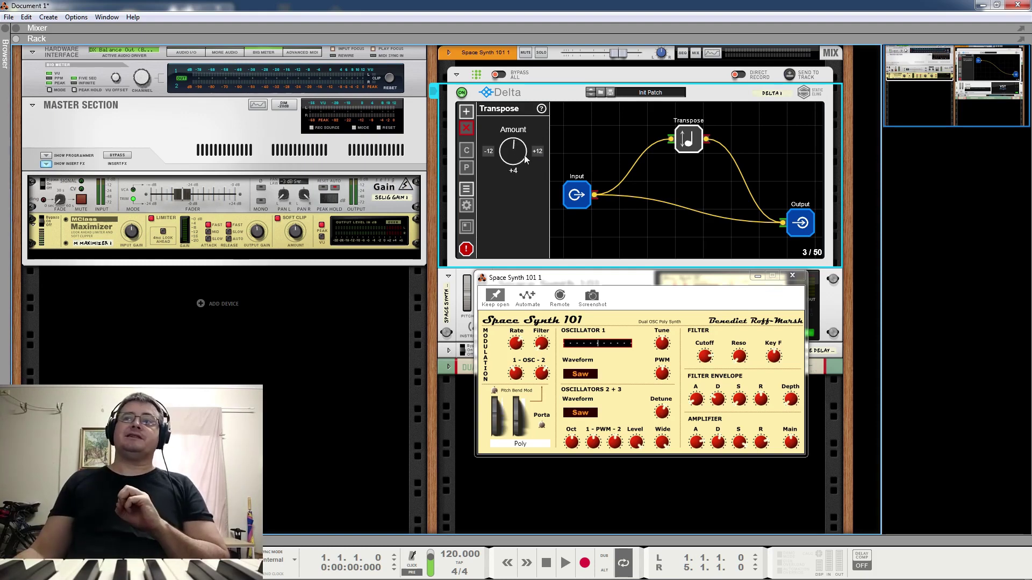
Set the Transpose node's amount to +12 and switch the Delta device off.
{"action": "left_click", "coordinate": [520, 162], "text": "ctrl"}
{"action": "left_click_drag", "start_coordinate": [527, 153], "coordinate": [533, 140]}
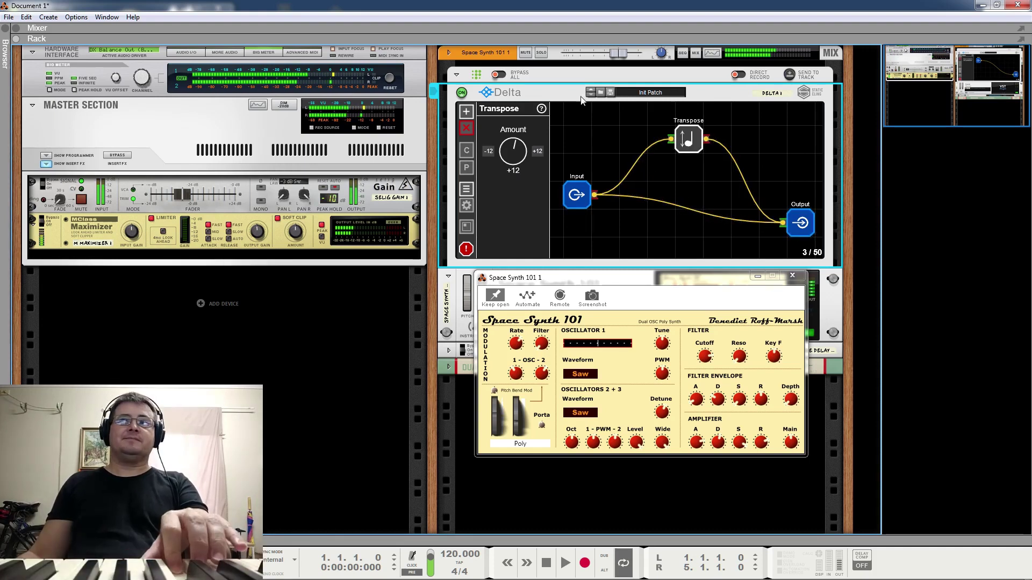
{"action": "left_click", "coordinate": [463, 93]}
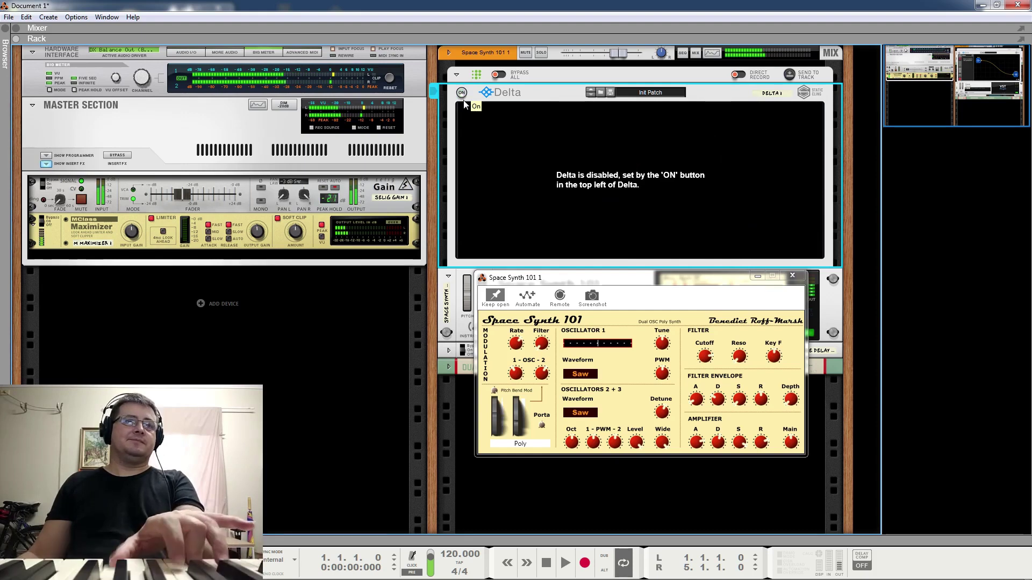
Switch Delta back on and add a second Transpose node below the first, wired from Input to Output in parallel.
{"action": "left_click", "coordinate": [462, 93]}
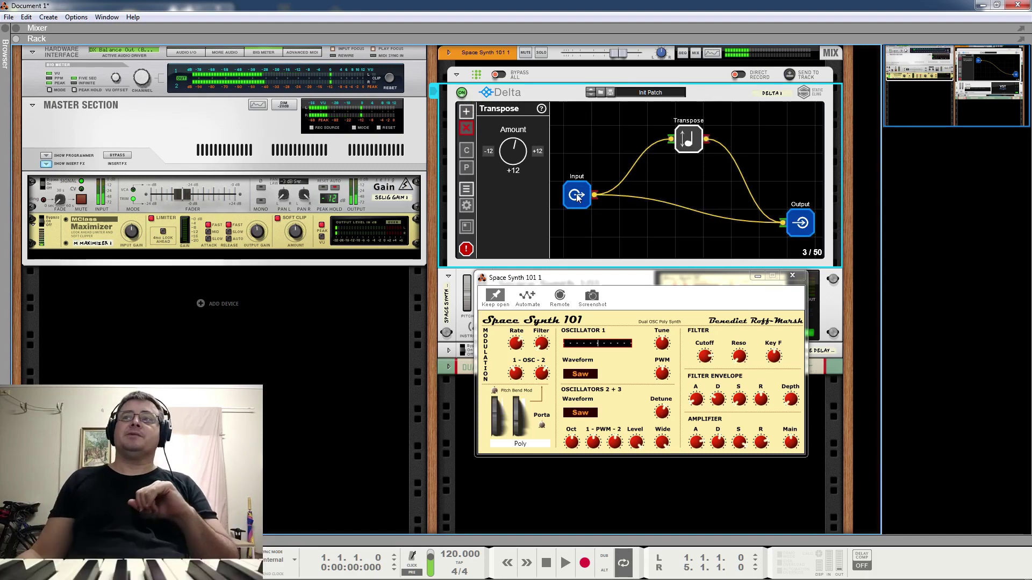
{"action": "left_click", "coordinate": [463, 112]}
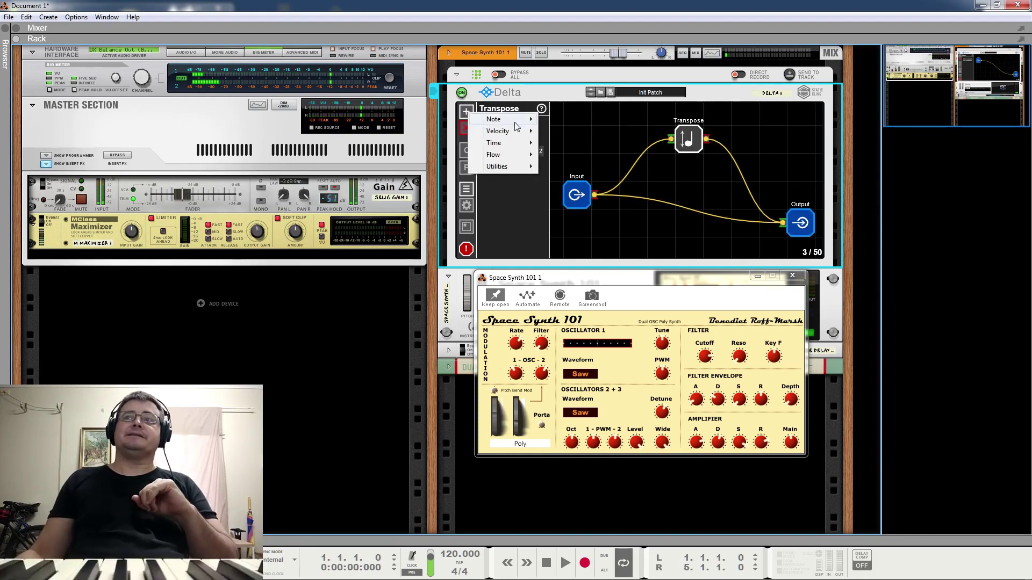
{"action": "mouse_move", "coordinate": [516, 123]}
{"action": "left_click", "coordinate": [569, 120]}
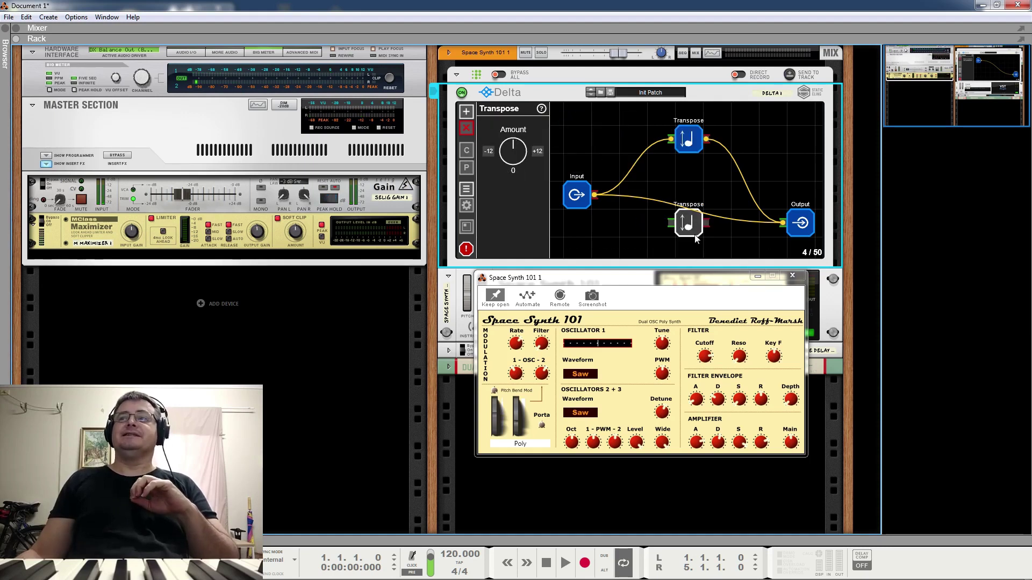
{"action": "left_click", "coordinate": [696, 212]}
{"action": "left_click_drag", "start_coordinate": [672, 224], "coordinate": [597, 200]}
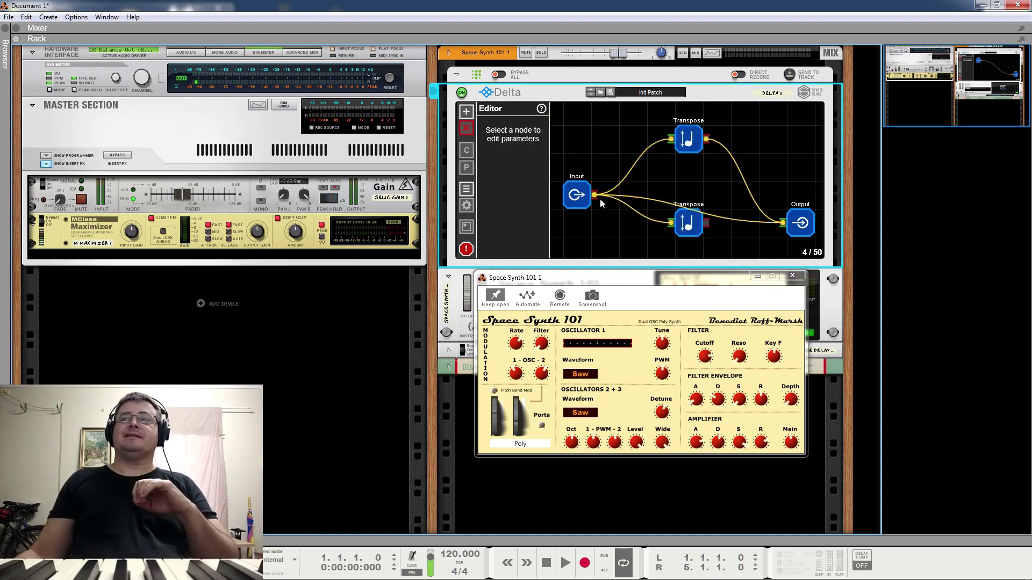
{"action": "left_click_drag", "start_coordinate": [706, 223], "coordinate": [782, 221]}
Set the lower Transpose node's amount to -12, and reposition the Input node higher and the lower Transpose node closer to it.
{"action": "left_click", "coordinate": [692, 223]}
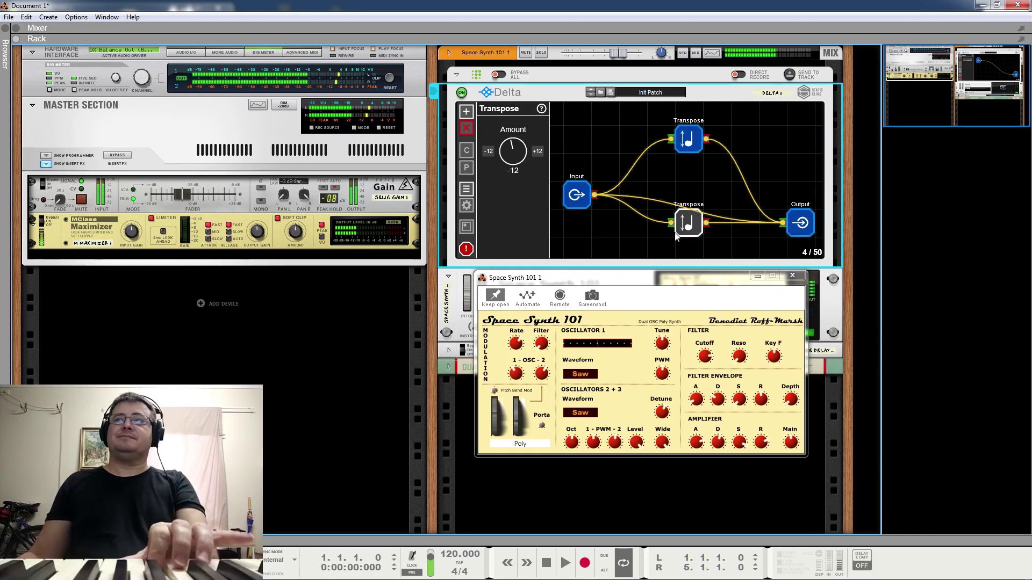
{"action": "left_click_drag", "start_coordinate": [582, 208], "coordinate": [582, 182]}
{"action": "left_click_drag", "start_coordinate": [693, 229], "coordinate": [670, 231]}
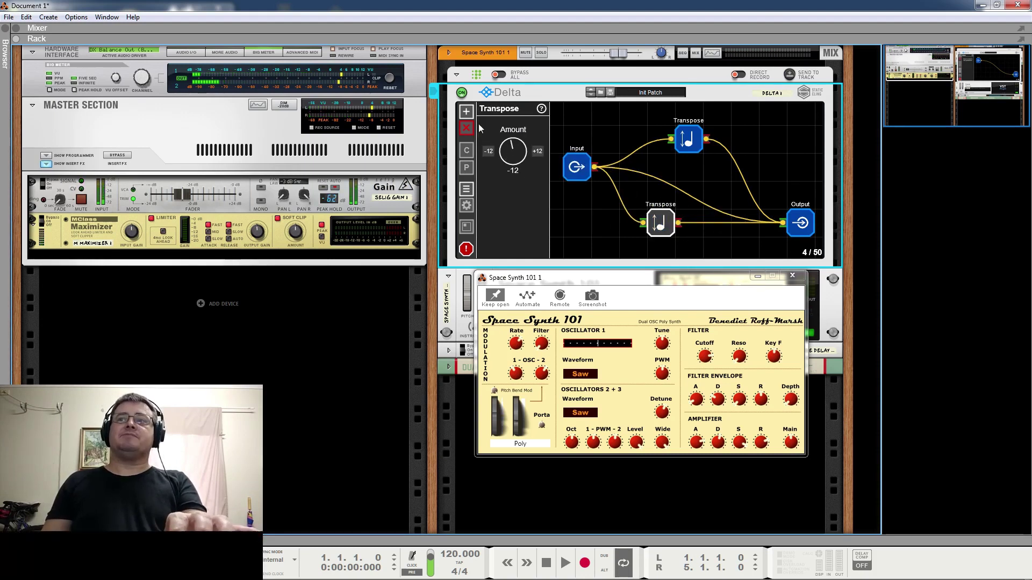
Add an Offset Velocity node and wire it between the lower Transpose node and Output.
{"action": "left_click", "coordinate": [466, 111]}
{"action": "mouse_move", "coordinate": [504, 132]}
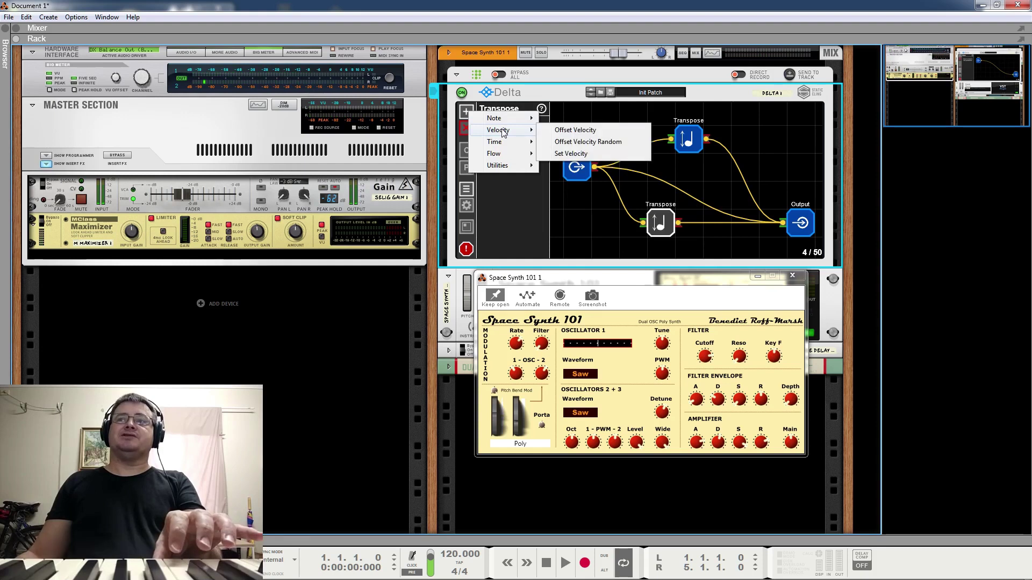
{"action": "left_click", "coordinate": [572, 130]}
{"action": "left_click_drag", "start_coordinate": [578, 137], "coordinate": [729, 239]}
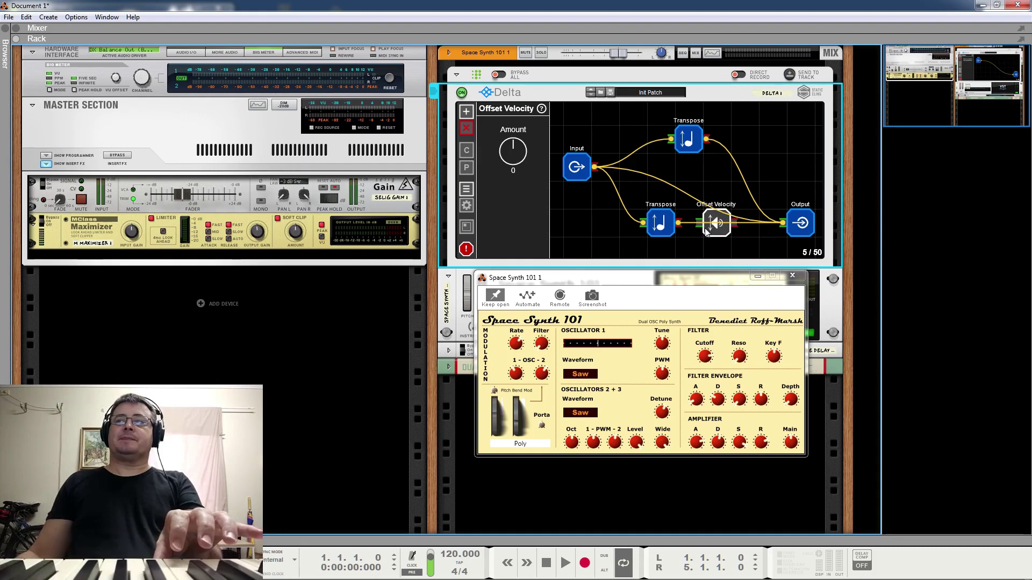
{"action": "left_click", "coordinate": [680, 228]}
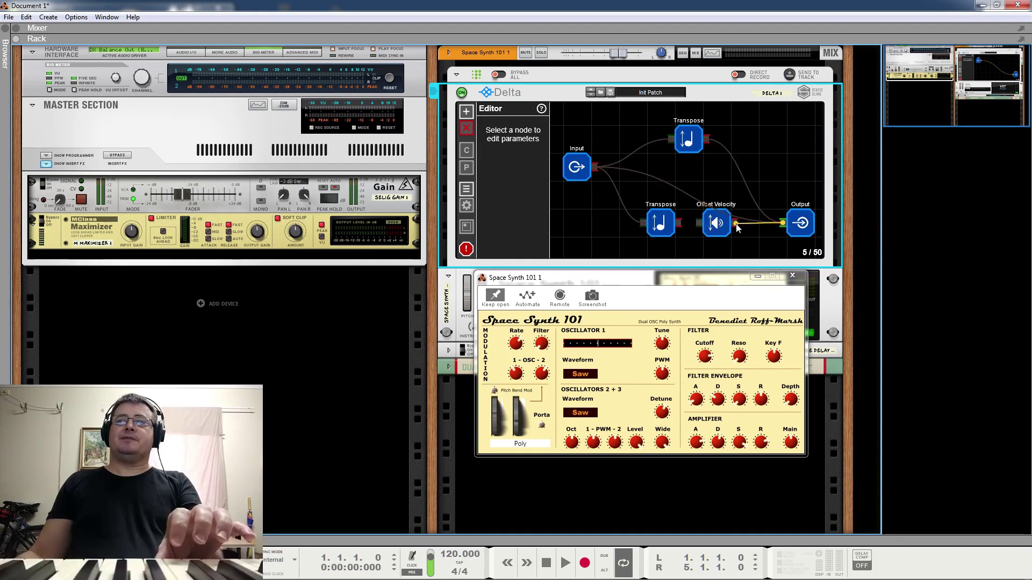
{"action": "left_click_drag", "start_coordinate": [678, 223], "coordinate": [701, 225]}
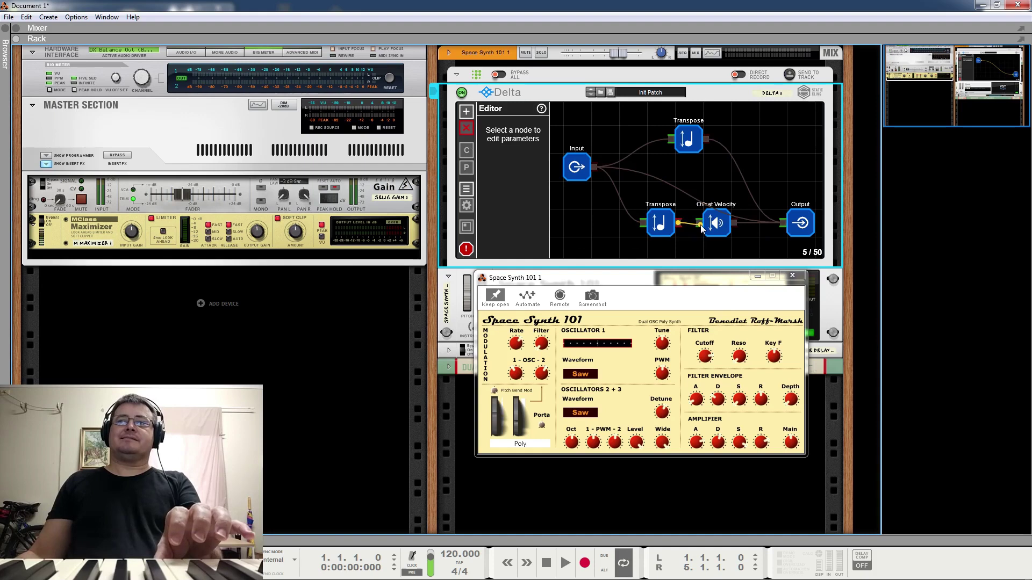
Set the Offset Velocity node's amount to -54.
{"action": "left_click", "coordinate": [716, 223]}
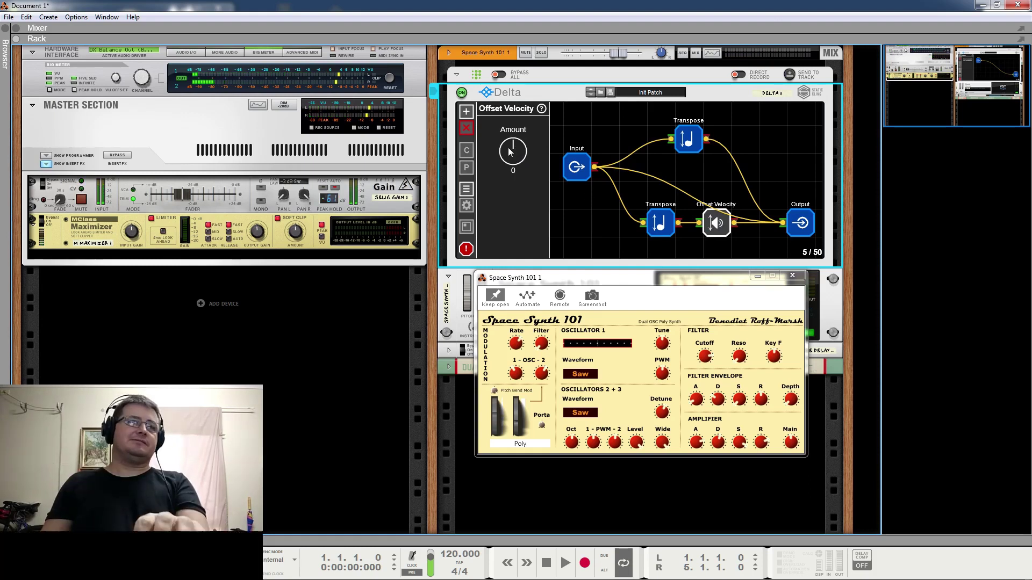
{"action": "left_click_drag", "start_coordinate": [510, 156], "coordinate": [503, 173]}
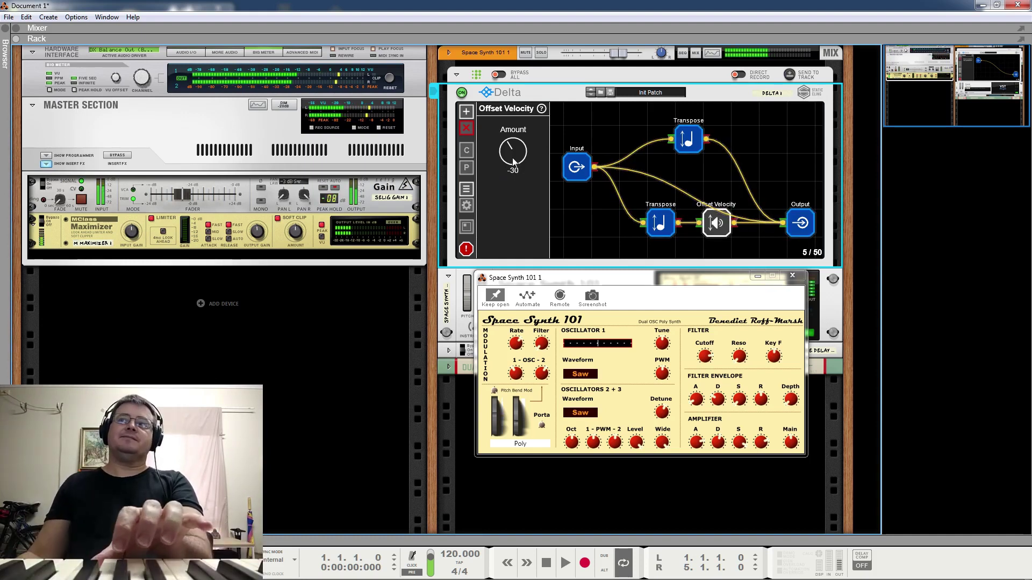
{"action": "mouse_move", "coordinate": [513, 161]}
{"action": "left_mouse_down"}
{"action": "mouse_move", "coordinate": [526, 129]}
{"action": "mouse_move", "coordinate": [524, 80]}
{"action": "mouse_move", "coordinate": [513, 75]}
{"action": "mouse_move", "coordinate": [512, 152]}
{"action": "left_mouse_up"}
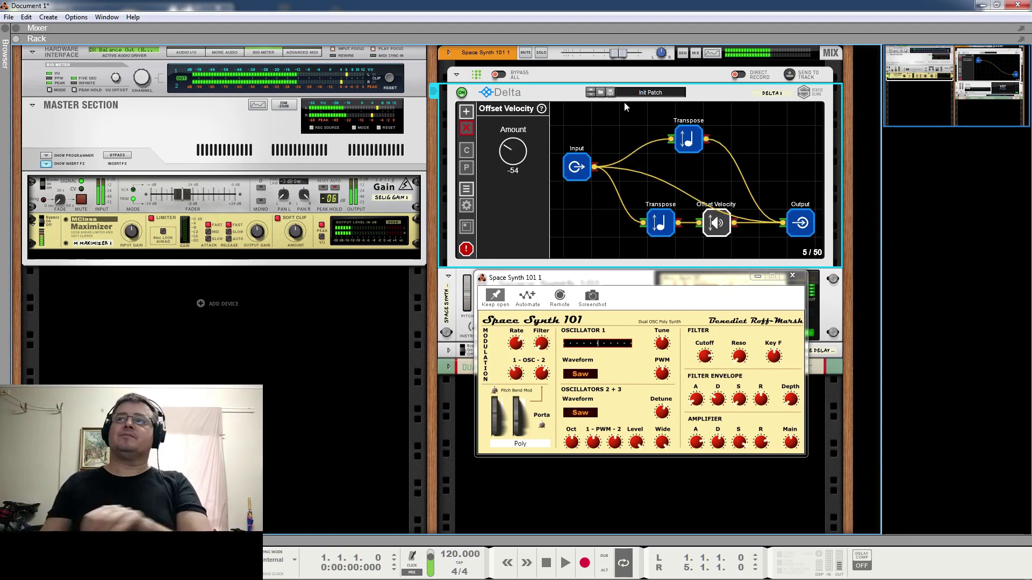
Unplug the upper Transpose node from Output and align it above the lower Transpose node.
{"action": "left_click", "coordinate": [626, 150]}
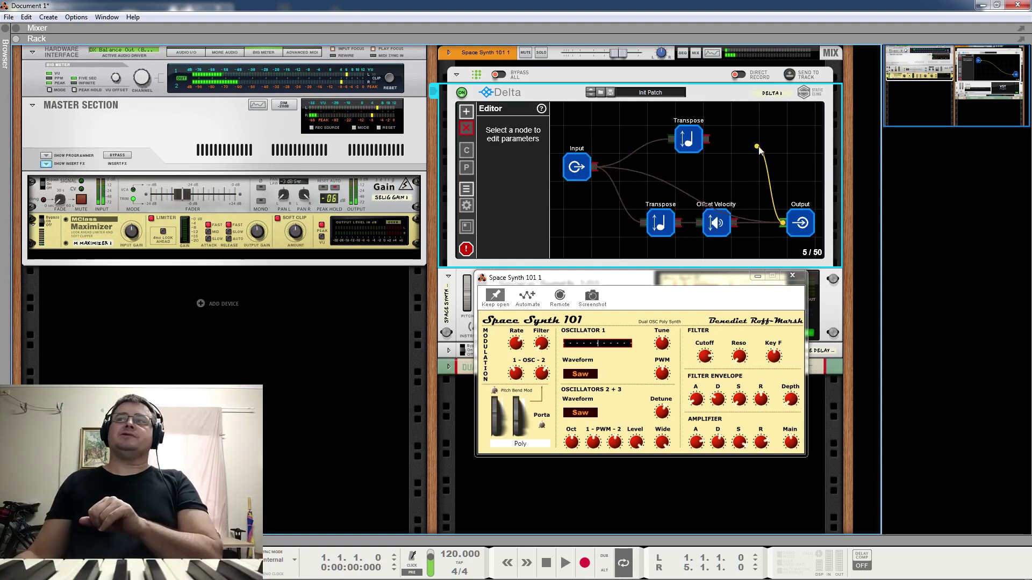
{"action": "left_click_drag", "start_coordinate": [697, 140], "coordinate": [670, 140]}
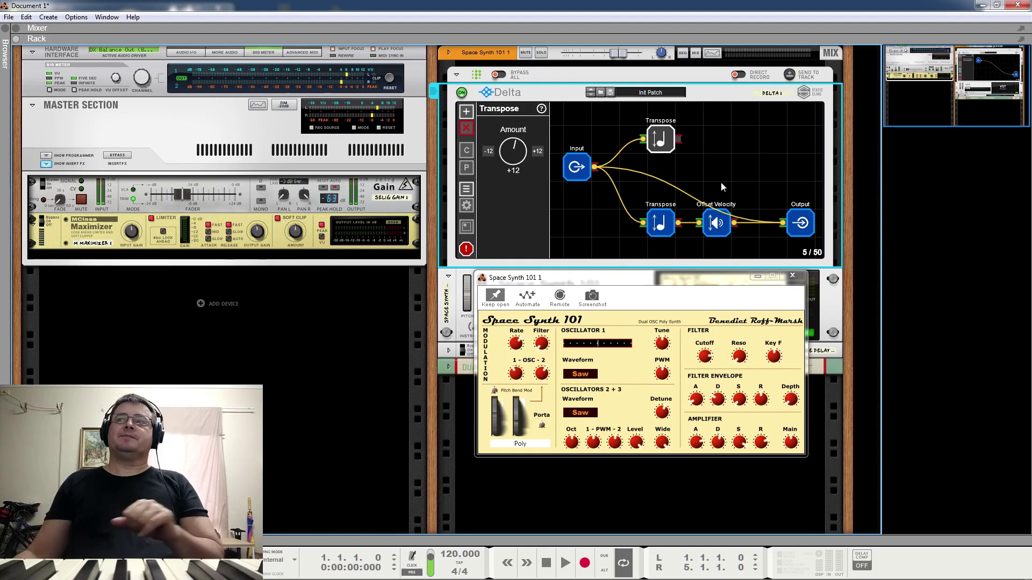
{"action": "left_click", "coordinate": [721, 232]}
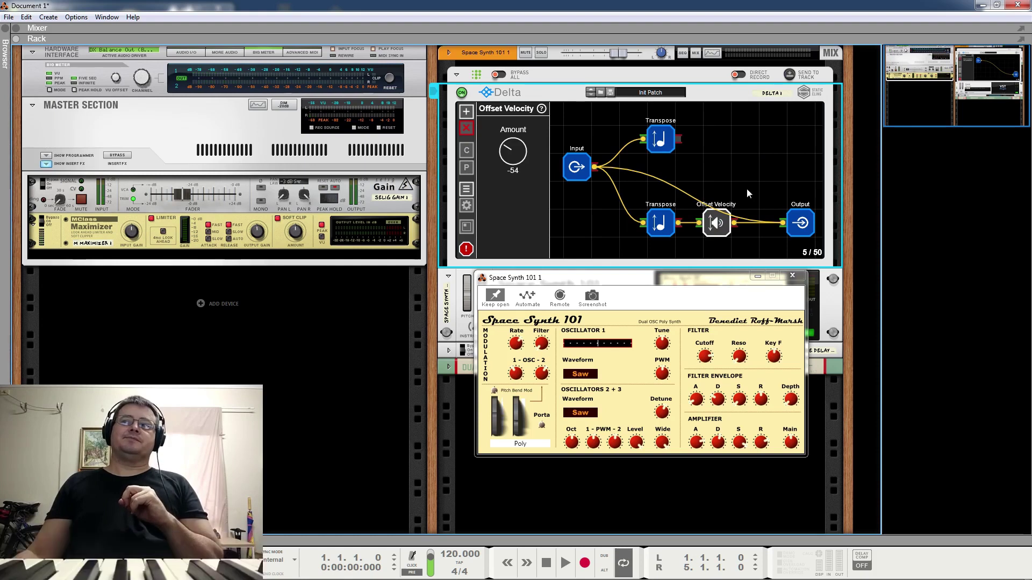
{"action": "left_click_drag", "start_coordinate": [749, 183], "coordinate": [640, 243]}
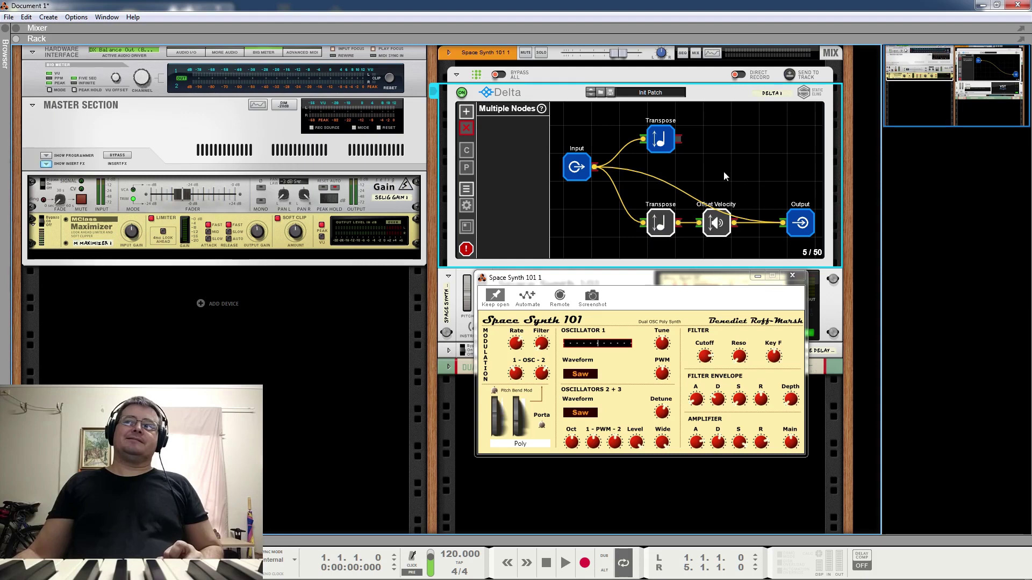
Delete the upper Transpose node from the patch, keeping the Delta device itself.
{"action": "left_click", "coordinate": [661, 146]}
{"action": "key", "text": "Delete"}
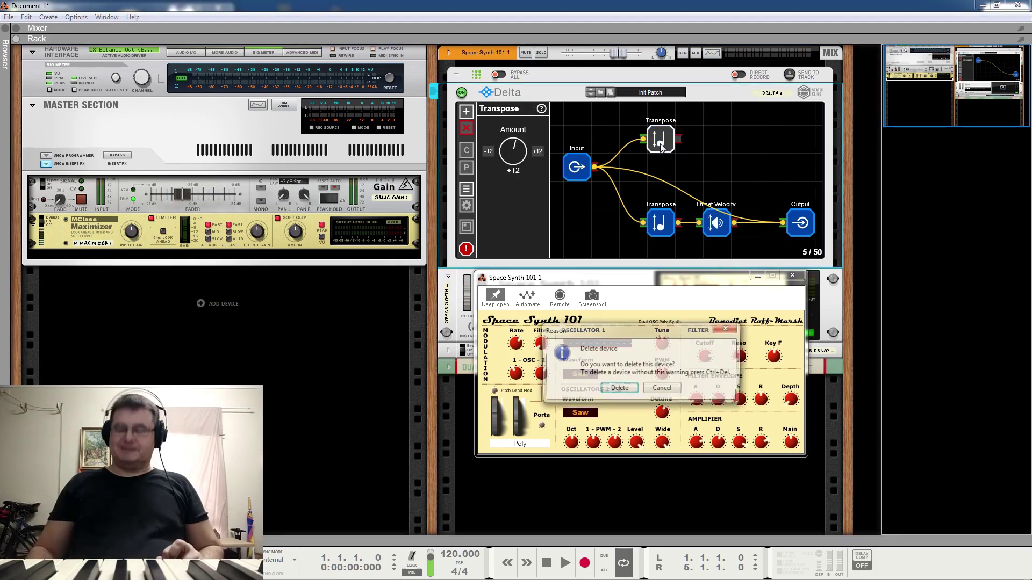
{"action": "key", "text": "Escape"}
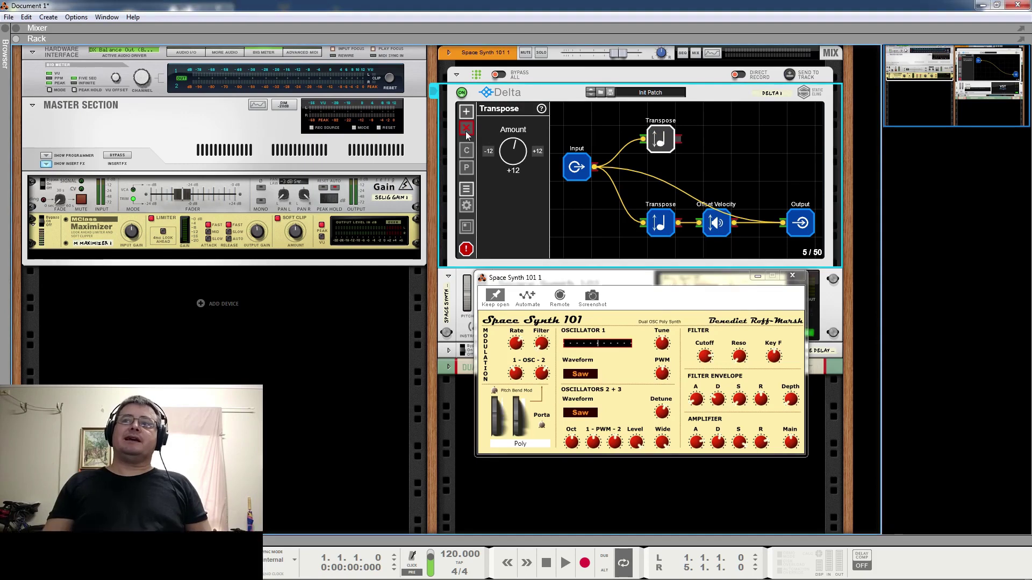
{"action": "key", "text": "Delete"}
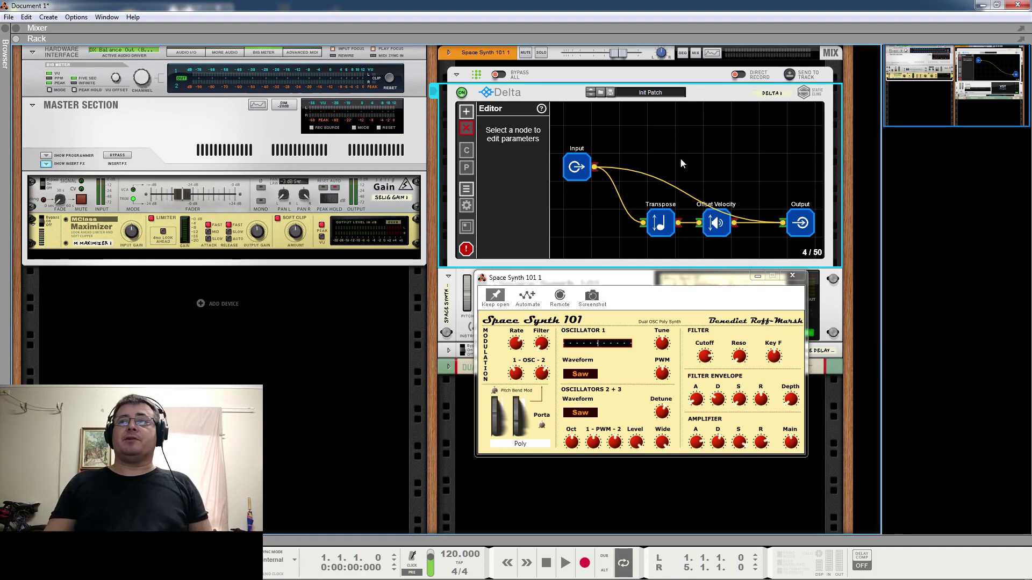
Hide the node parameter editor to enlarge the patch canvas.
{"action": "left_click_drag", "start_coordinate": [686, 165], "coordinate": [662, 157]}
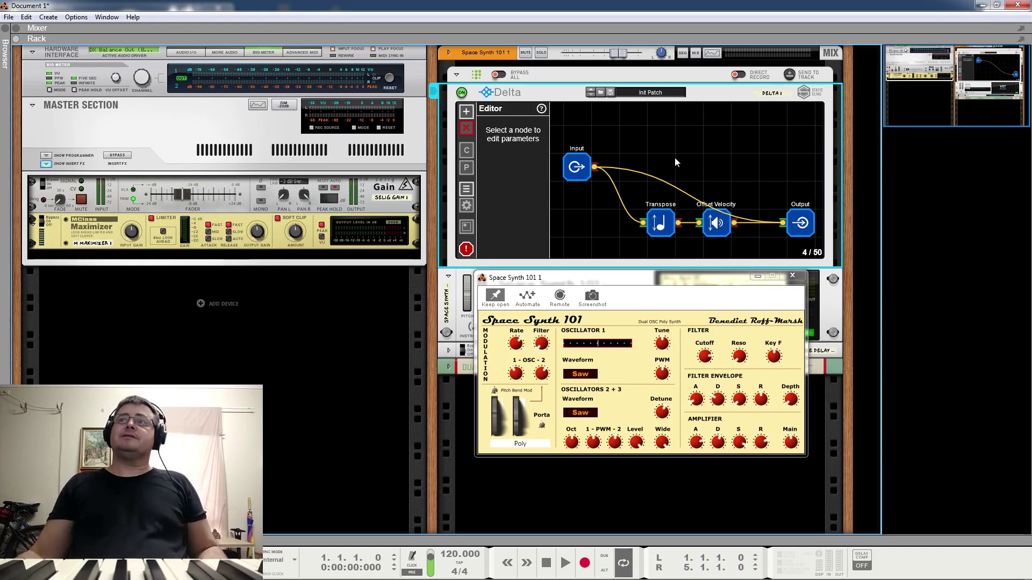
{"action": "left_click", "coordinate": [696, 137]}
{"action": "mouse_move", "coordinate": [663, 151]}
{"action": "left_mouse_down"}
{"action": "mouse_move", "coordinate": [679, 162]}
{"action": "mouse_move", "coordinate": [662, 157]}
{"action": "mouse_move", "coordinate": [669, 164]}
{"action": "left_mouse_up"}
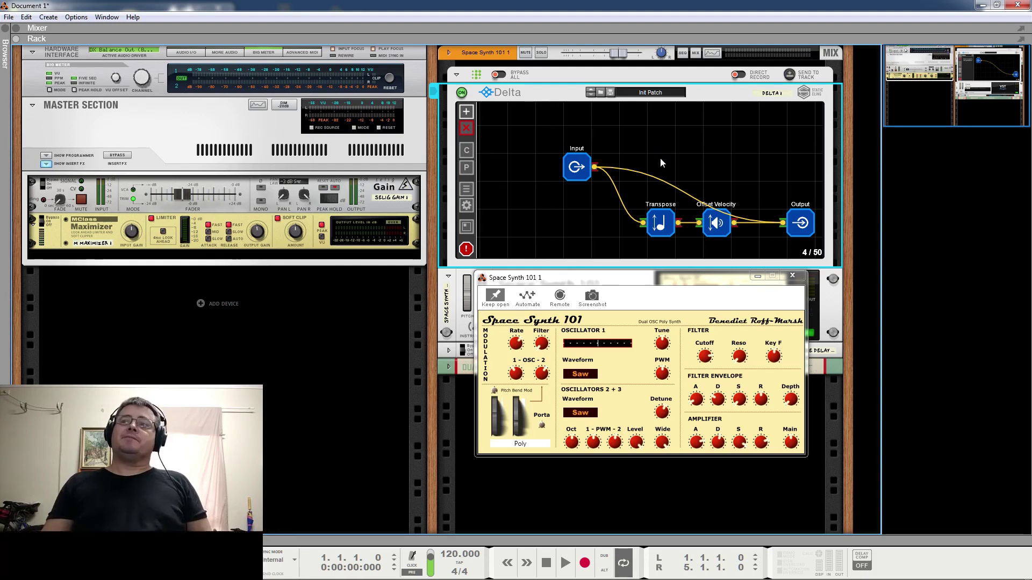
Unplug the cable between Input and the Transpose node and reconnect the two nodes.
{"action": "left_click_drag", "start_coordinate": [659, 160], "coordinate": [646, 185]}
{"action": "left_click_drag", "start_coordinate": [682, 148], "coordinate": [595, 167]}
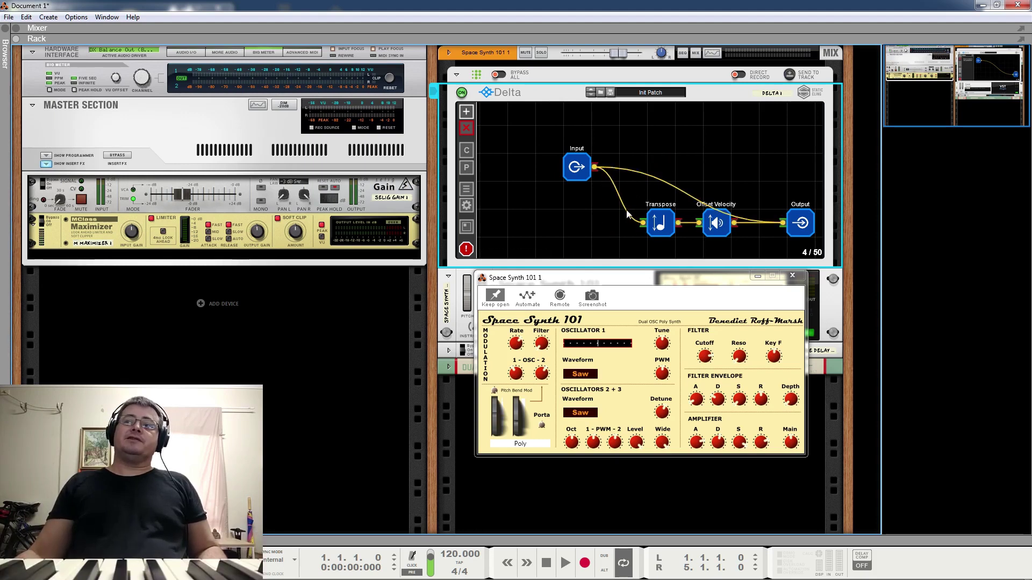
{"action": "left_click_drag", "start_coordinate": [627, 195], "coordinate": [601, 182]}
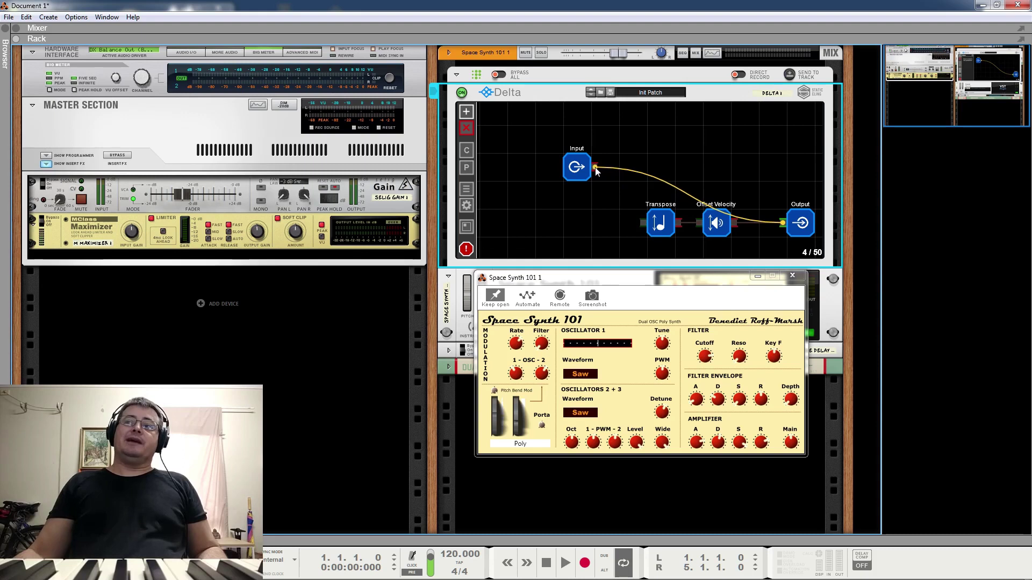
{"action": "left_click_drag", "start_coordinate": [596, 168], "coordinate": [642, 224]}
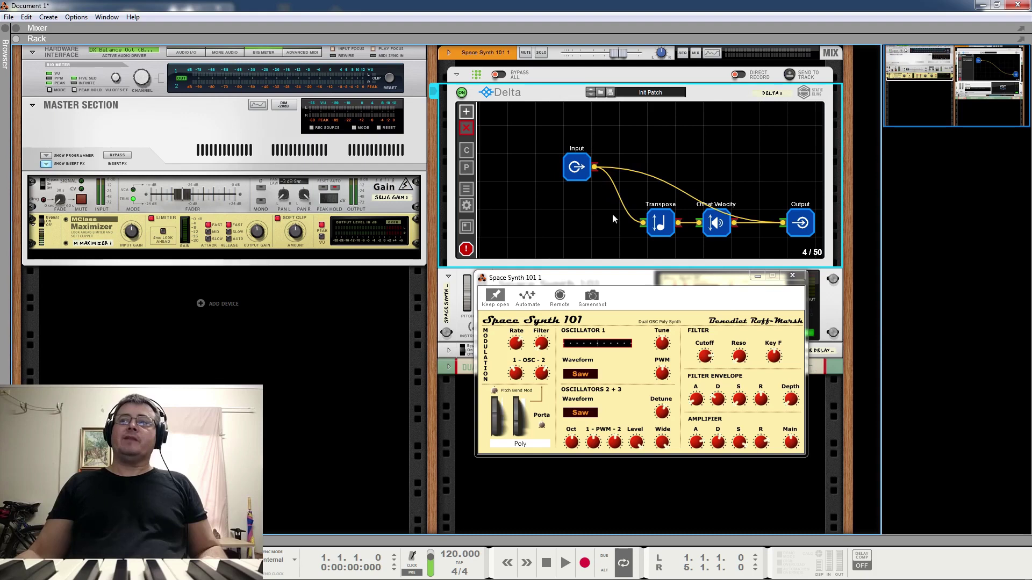
Copy and paste the Transpose and Offset Velocity nodes together, placing the copies above the originals.
{"action": "left_click_drag", "start_coordinate": [748, 184], "coordinate": [636, 245]}
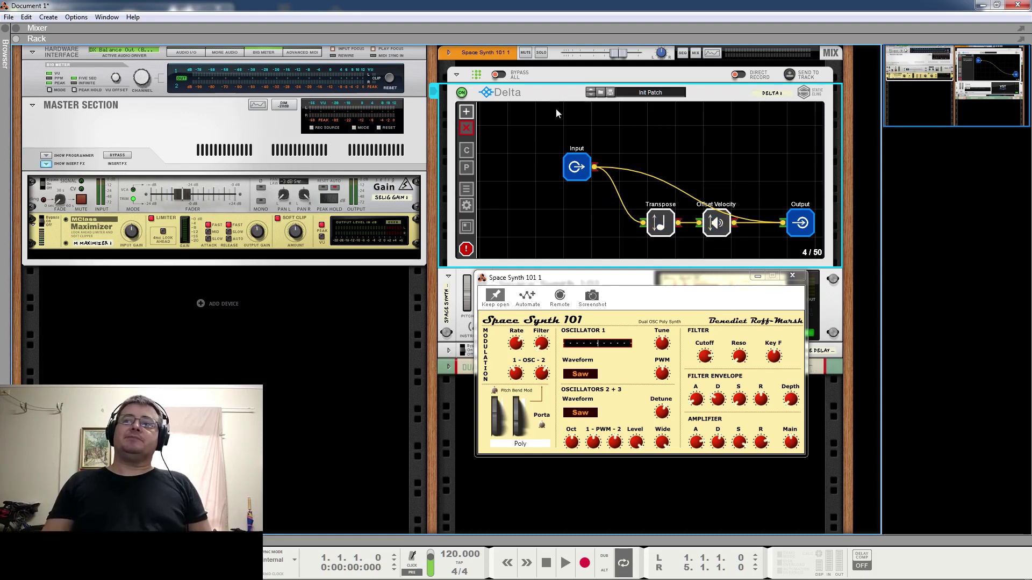
{"action": "left_click", "coordinate": [466, 151]}
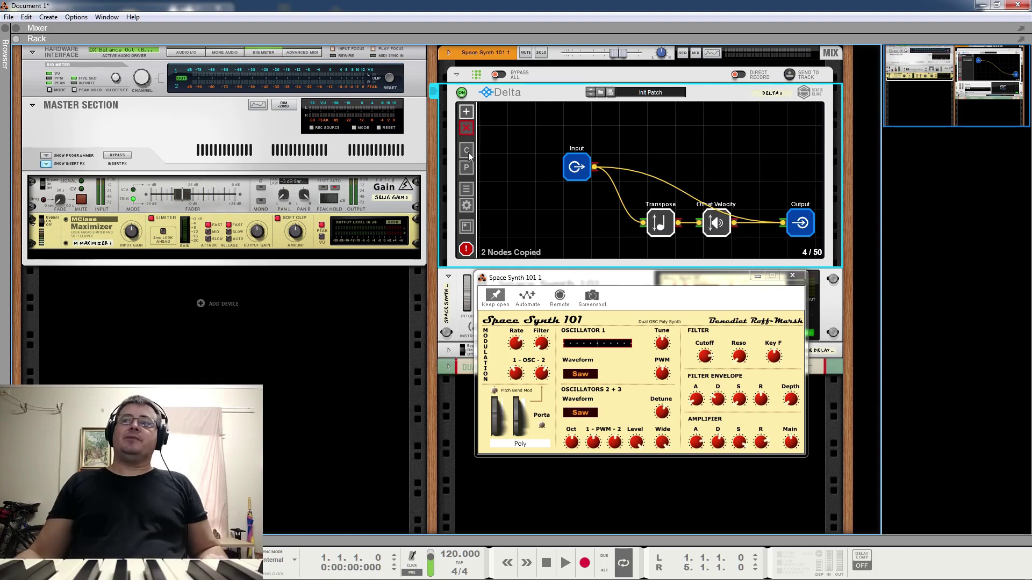
{"action": "left_click", "coordinate": [467, 168]}
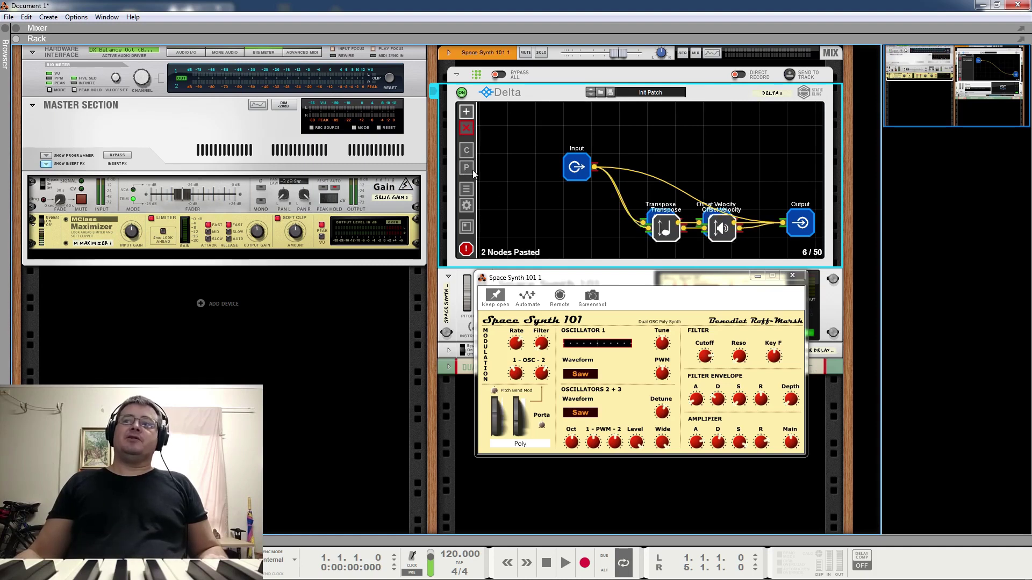
{"action": "left_click_drag", "start_coordinate": [663, 228], "coordinate": [667, 146]}
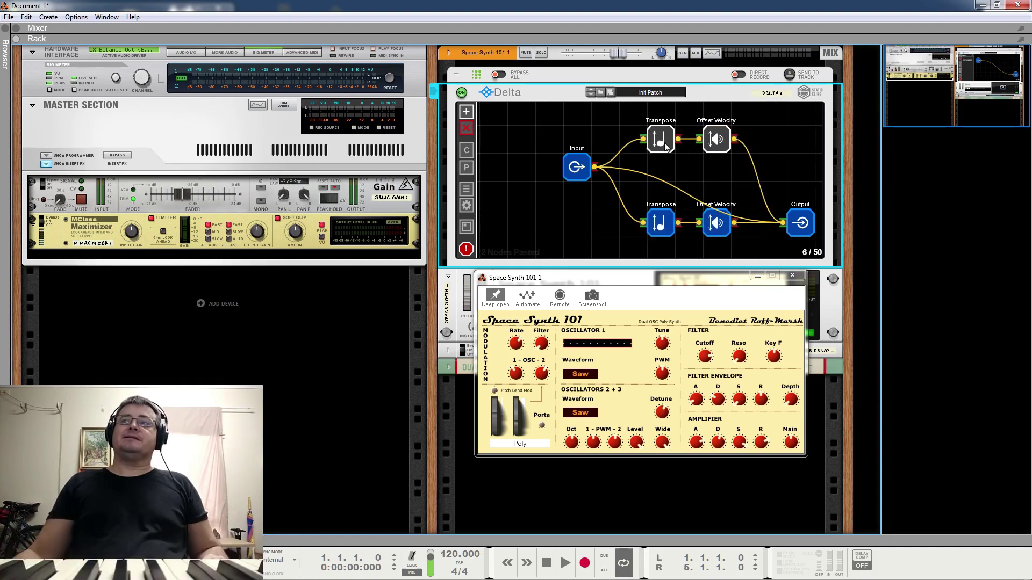
Raise the copied Transpose node's amount and set the copied Offset Velocity node's amount to -13.
{"action": "left_click", "coordinate": [662, 142]}
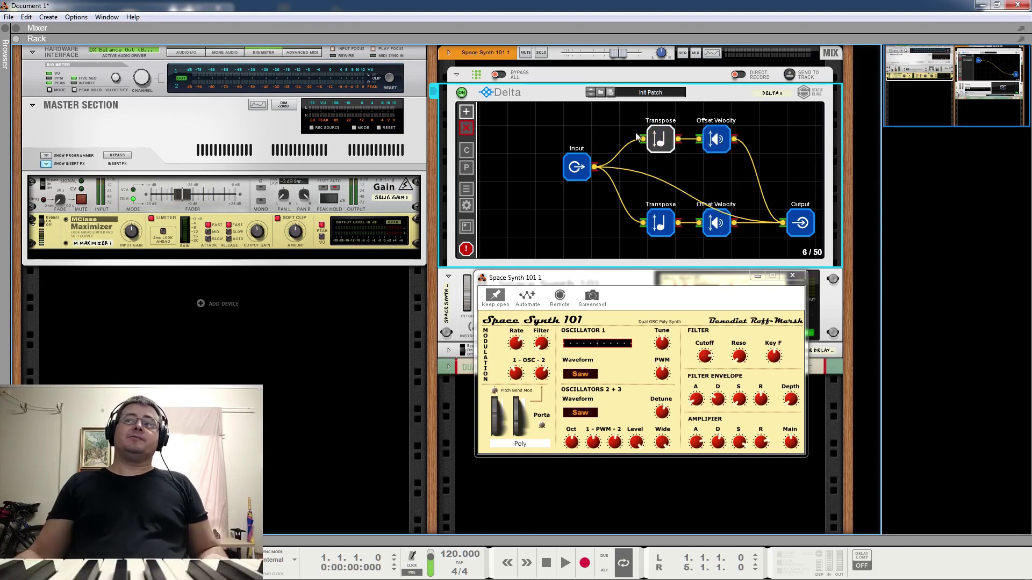
{"action": "double_click", "coordinate": [659, 140]}
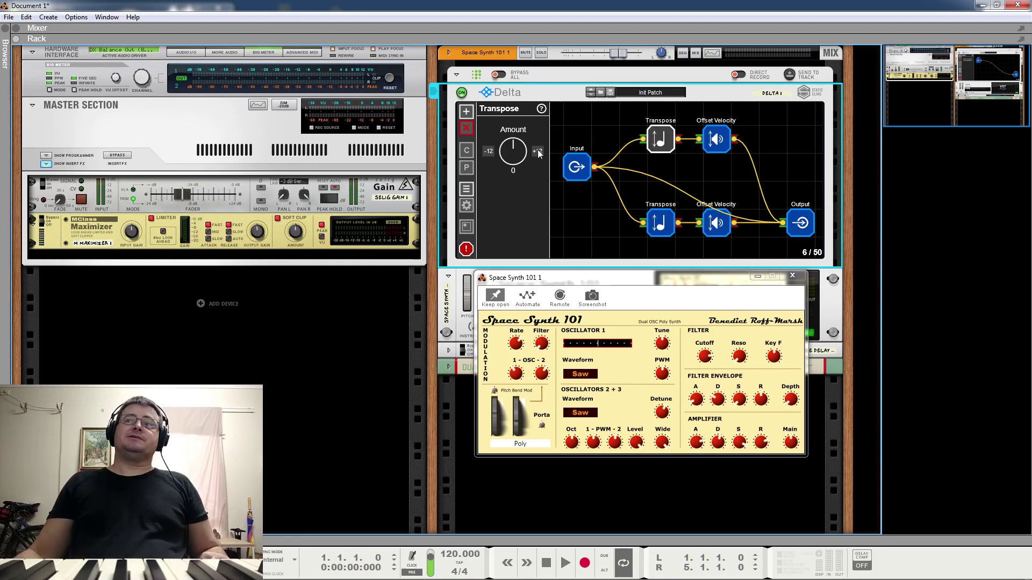
{"action": "left_click", "coordinate": [716, 140]}
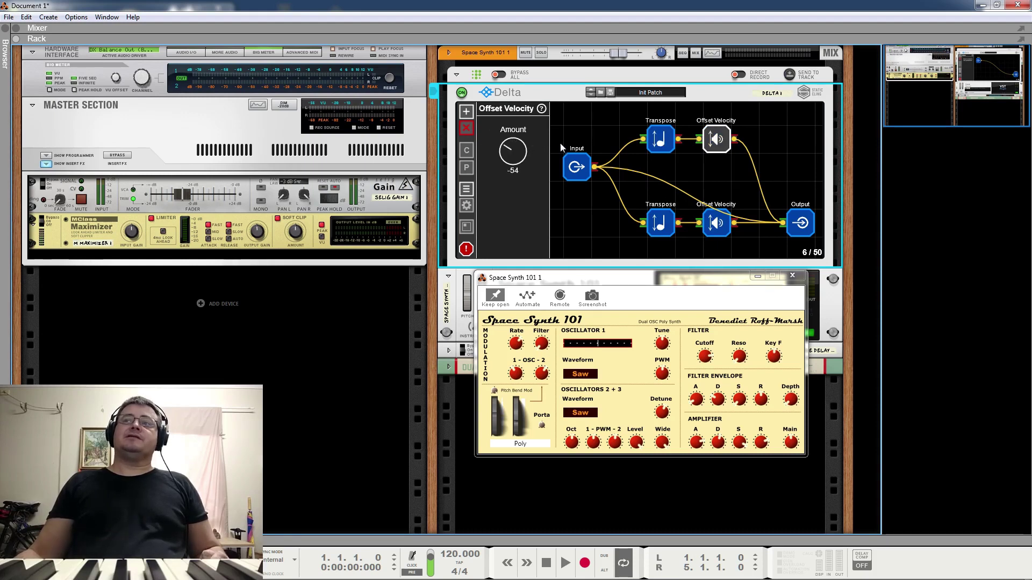
{"action": "left_click_drag", "start_coordinate": [518, 154], "coordinate": [529, 100]}
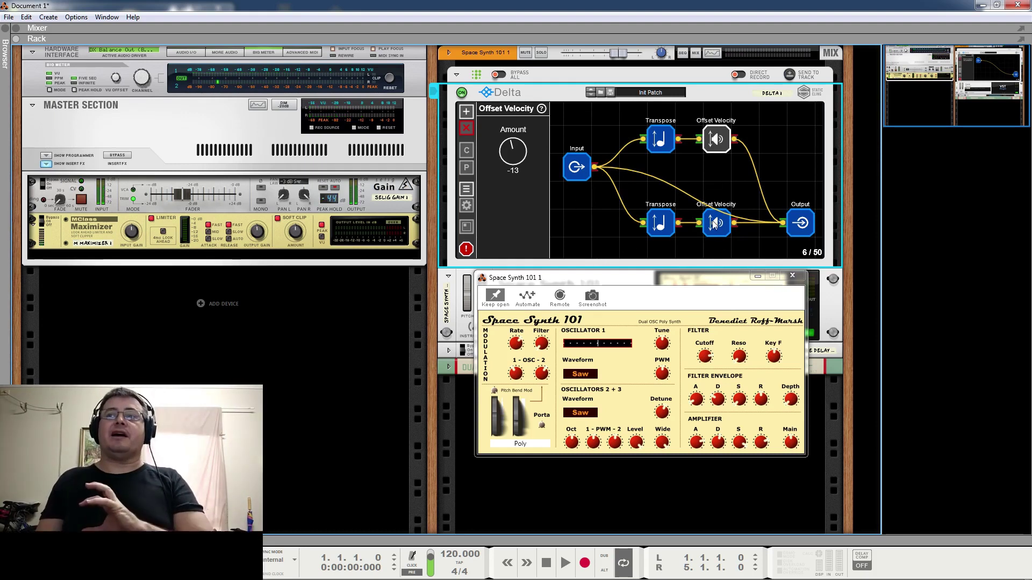
Delete both Offset Velocity nodes together.
{"action": "left_click_drag", "start_coordinate": [753, 255], "coordinate": [688, 115]}
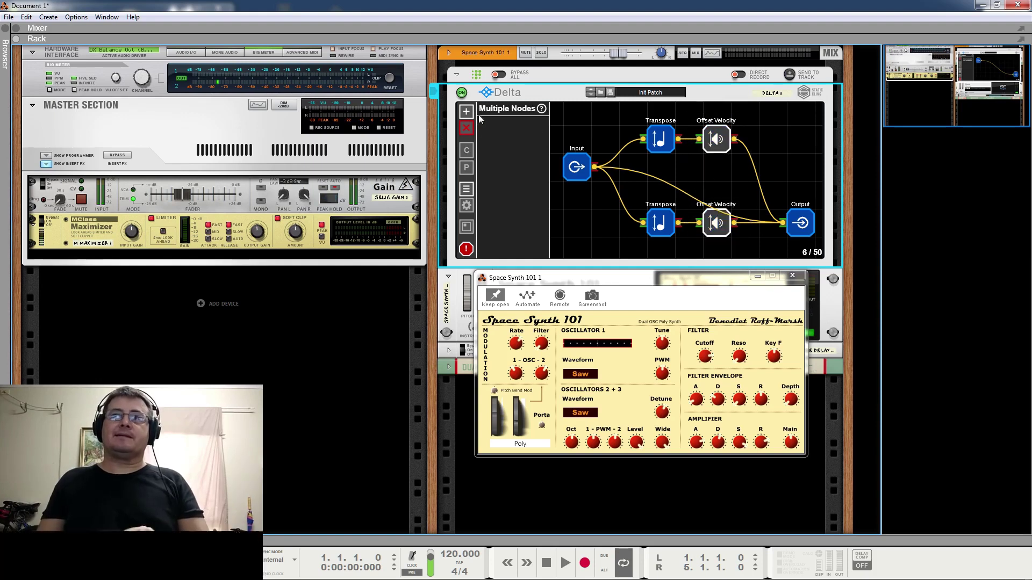
{"action": "left_click", "coordinate": [466, 128]}
Add a Transpose Random node beside the upper Transpose node and delete the lower Transpose node.
{"action": "left_click", "coordinate": [466, 112]}
{"action": "mouse_move", "coordinate": [489, 119]}
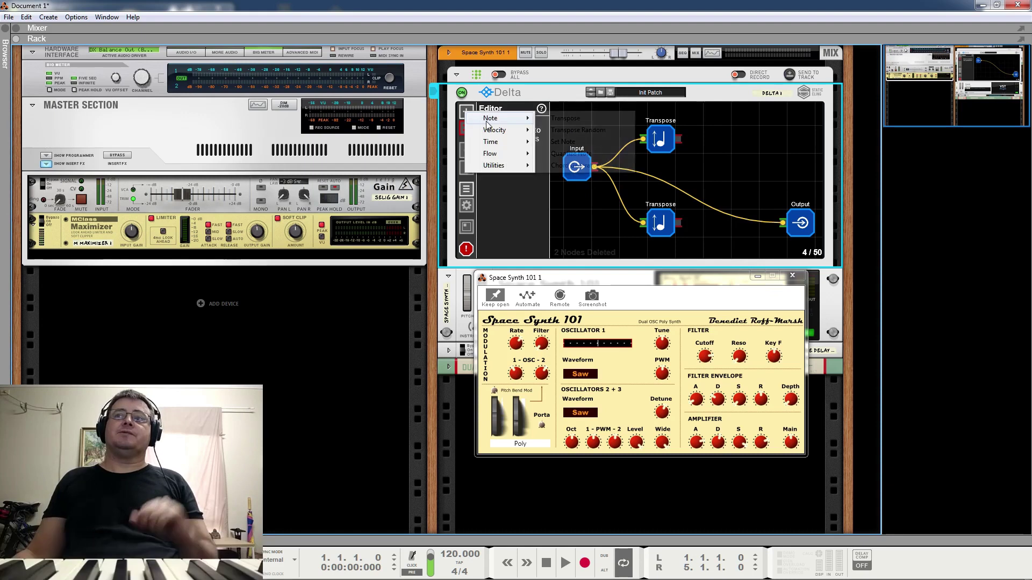
{"action": "left_click", "coordinate": [578, 130]}
{"action": "left_click_drag", "start_coordinate": [575, 135], "coordinate": [716, 139]}
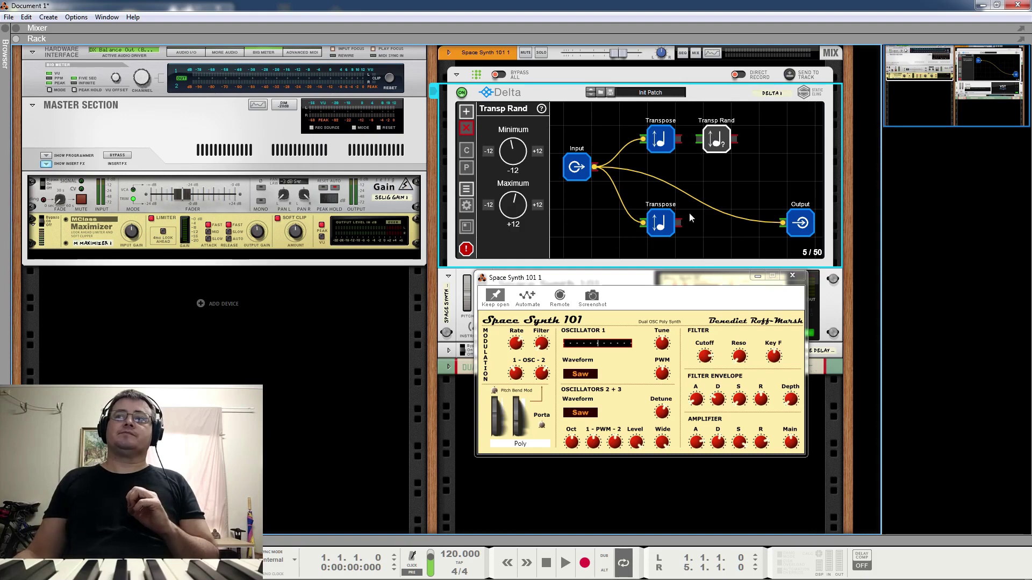
{"action": "left_click", "coordinate": [662, 223]}
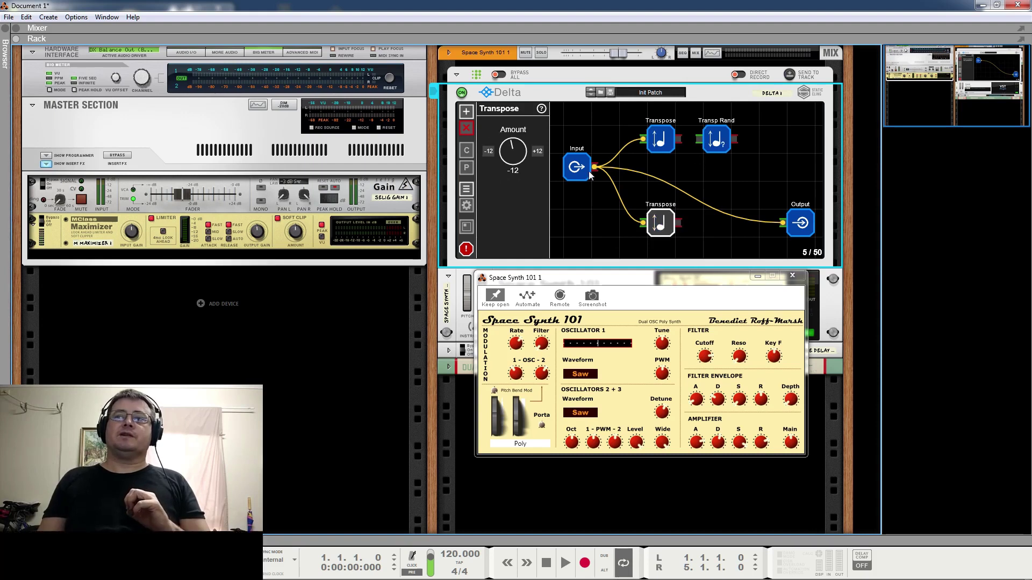
{"action": "left_click", "coordinate": [466, 128]}
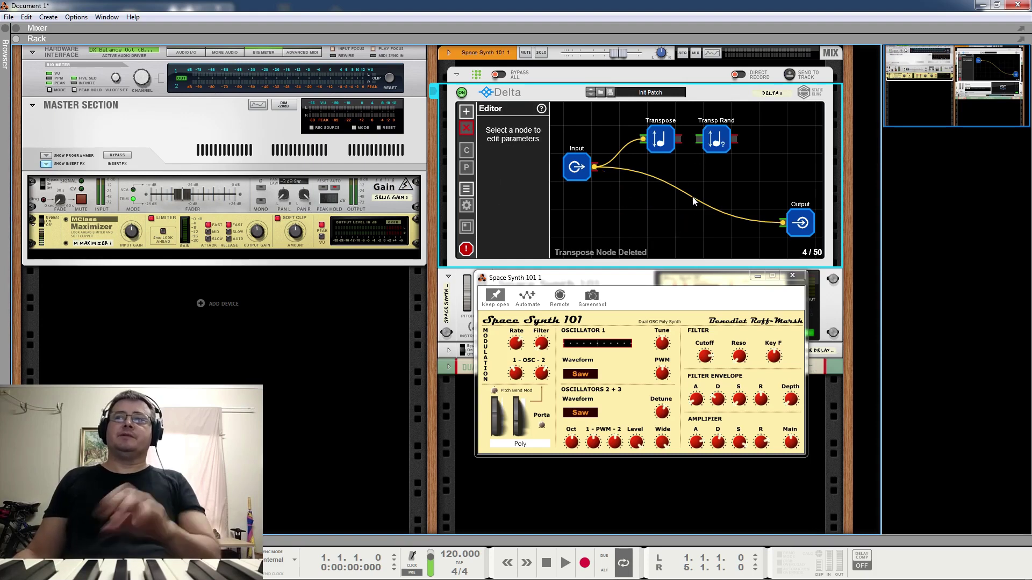
Wire the Transpose node into the Transp Rand node and the Transp Rand node into Output.
{"action": "left_click", "coordinate": [674, 144]}
{"action": "left_click", "coordinate": [678, 149]}
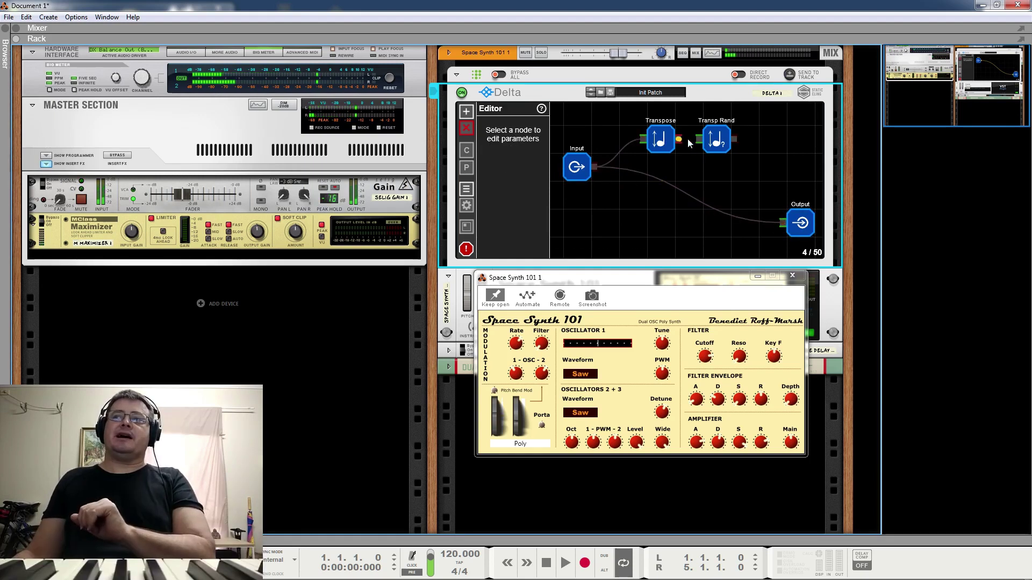
{"action": "left_click_drag", "start_coordinate": [770, 215], "coordinate": [781, 223]}
Set the Transp Rand node's minimum to 0.
{"action": "left_click", "coordinate": [722, 147]}
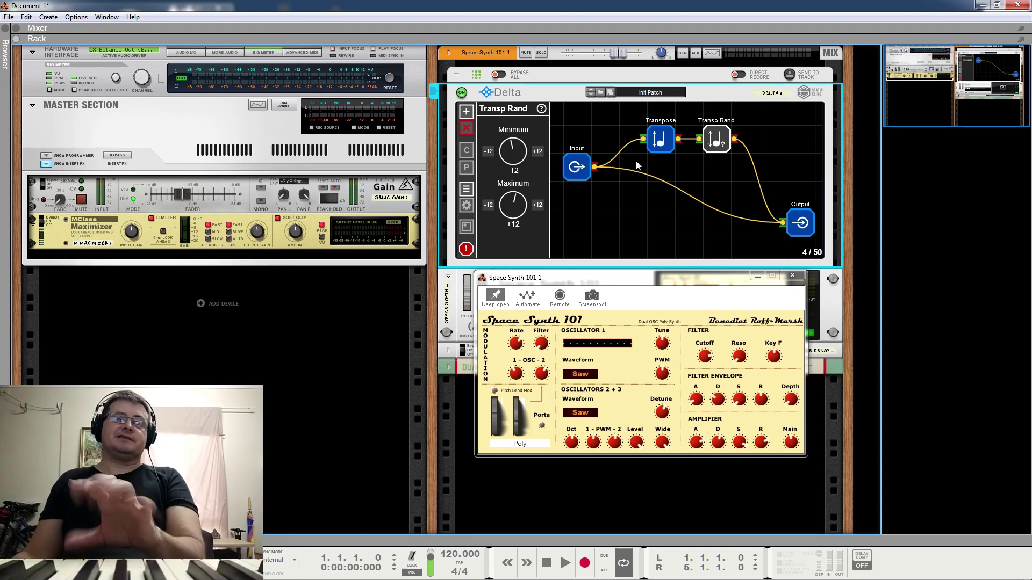
{"action": "left_click_drag", "start_coordinate": [516, 152], "coordinate": [517, 147]}
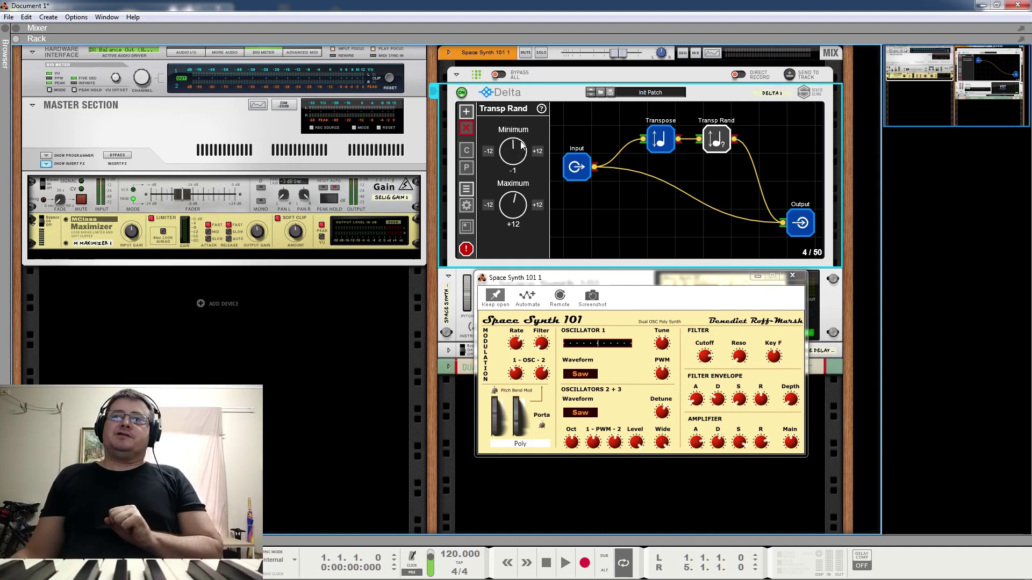
{"action": "left_click_drag", "start_coordinate": [521, 145], "coordinate": [522, 141]}
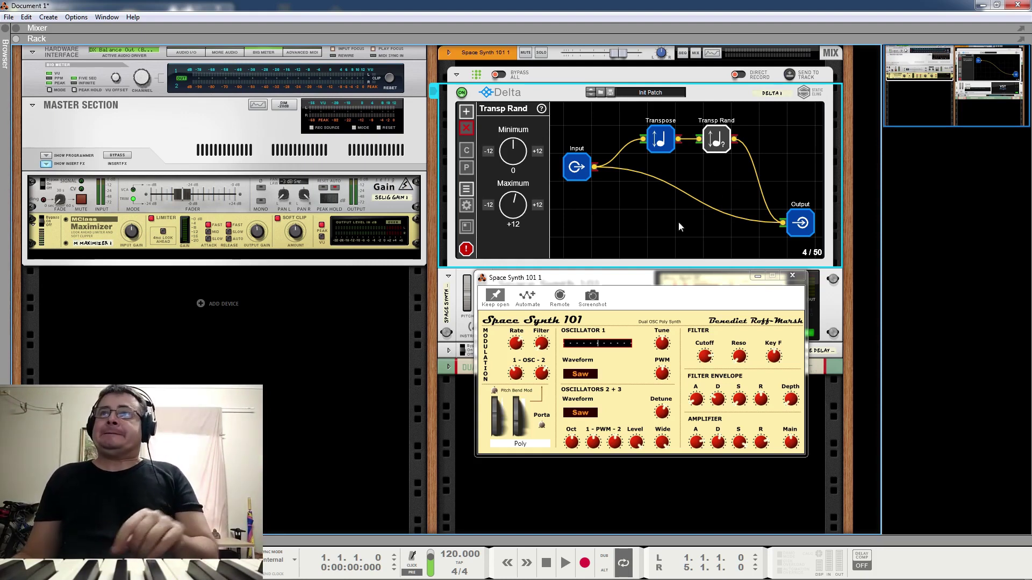
{"action": "left_click", "coordinate": [468, 115]}
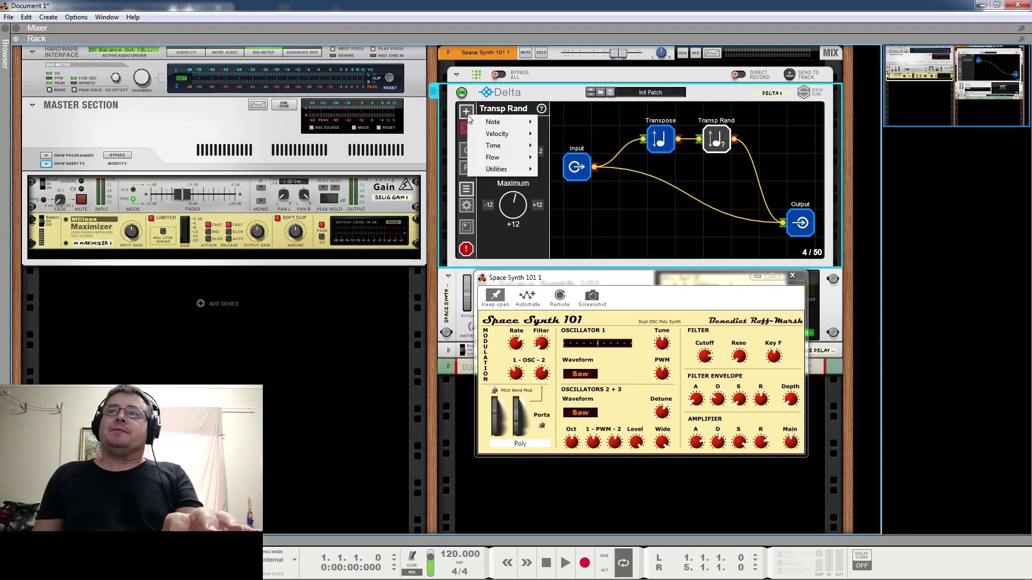
{"action": "mouse_move", "coordinate": [482, 123]}
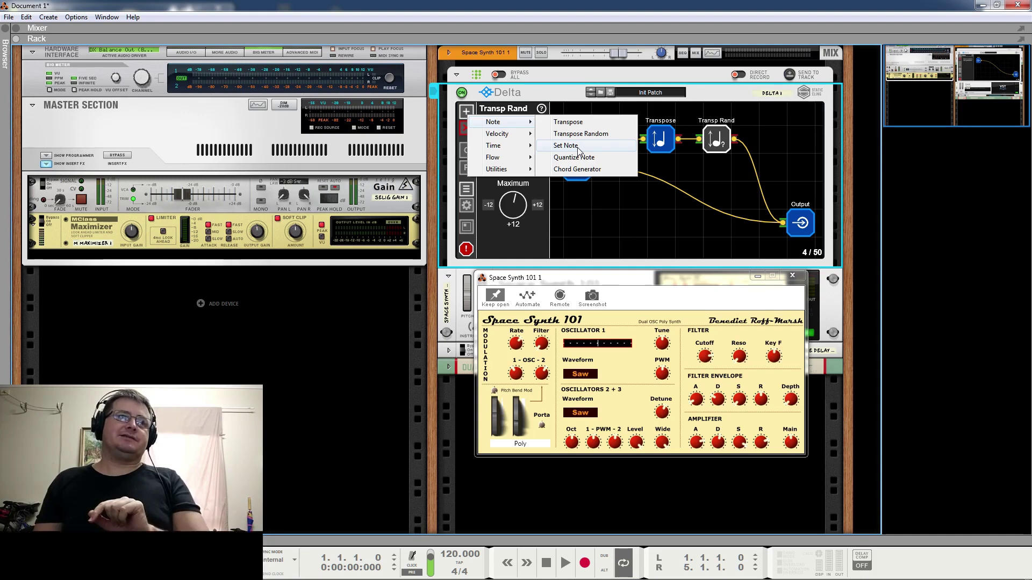
{"action": "left_click", "coordinate": [687, 179]}
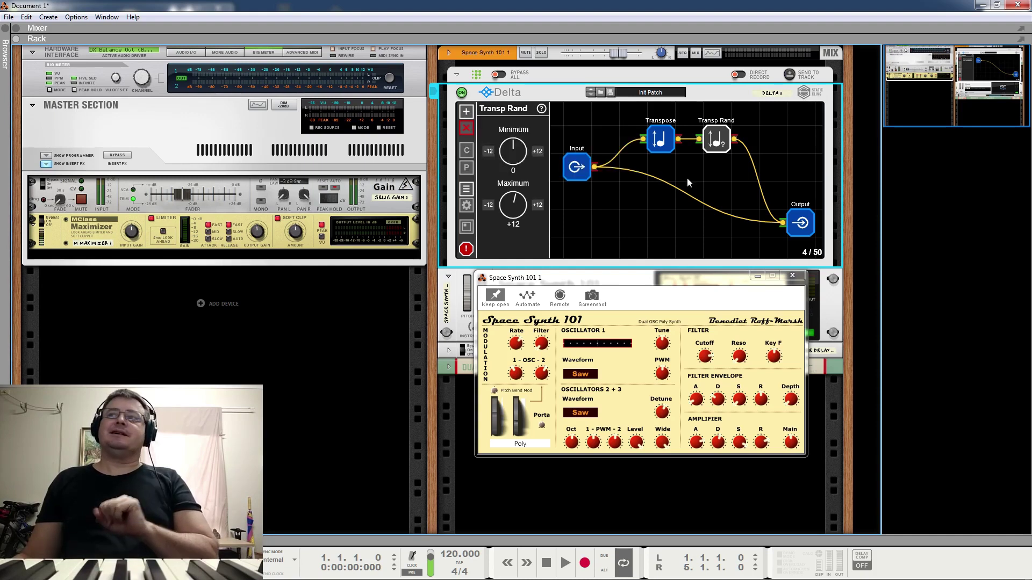
{"action": "left_click", "coordinate": [687, 178]}
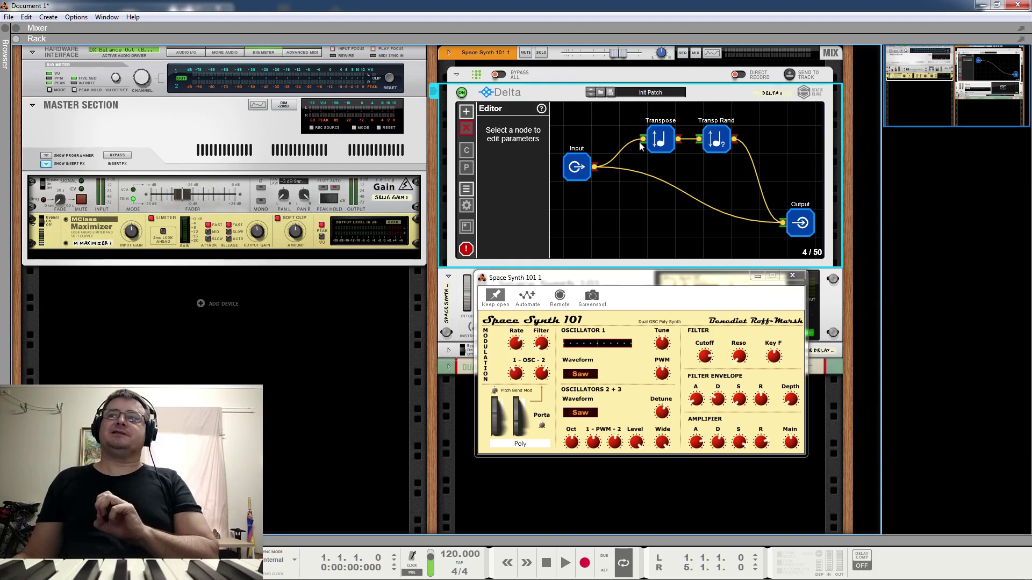
Unplug the Transpose node from Input and wire a new Set Note node between Input and Output on the lower path.
{"action": "left_click_drag", "start_coordinate": [643, 138], "coordinate": [604, 160]}
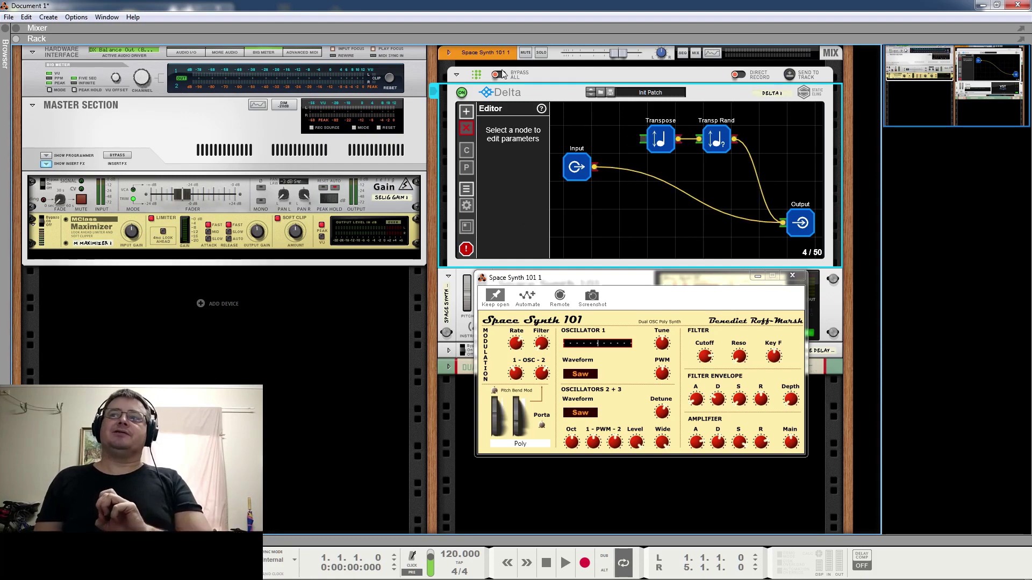
{"action": "left_click", "coordinate": [466, 111]}
{"action": "mouse_move", "coordinate": [505, 118]}
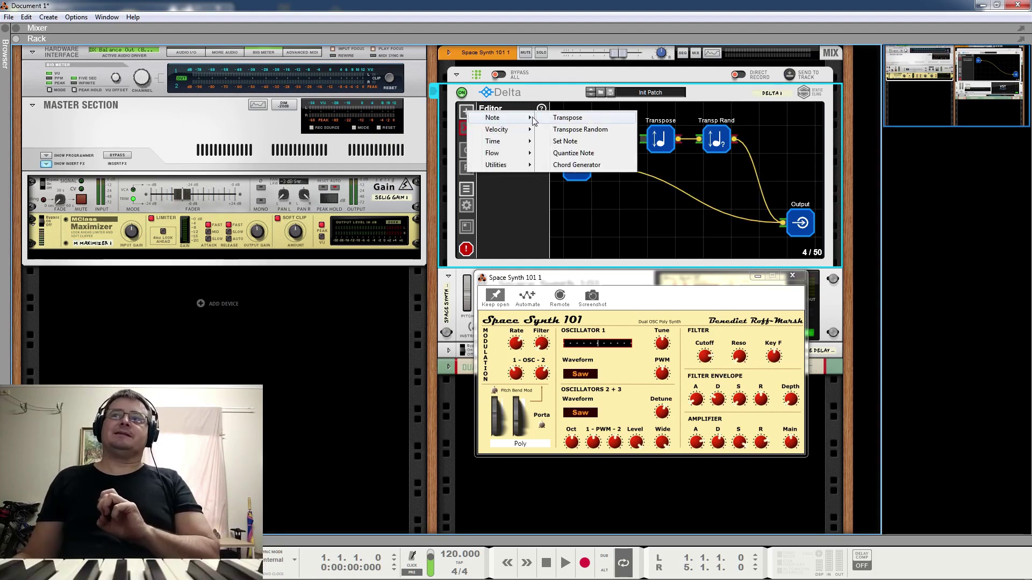
{"action": "left_click", "coordinate": [568, 142]}
{"action": "left_click_drag", "start_coordinate": [578, 132], "coordinate": [595, 168]}
{"action": "left_click_drag", "start_coordinate": [678, 224], "coordinate": [782, 225]}
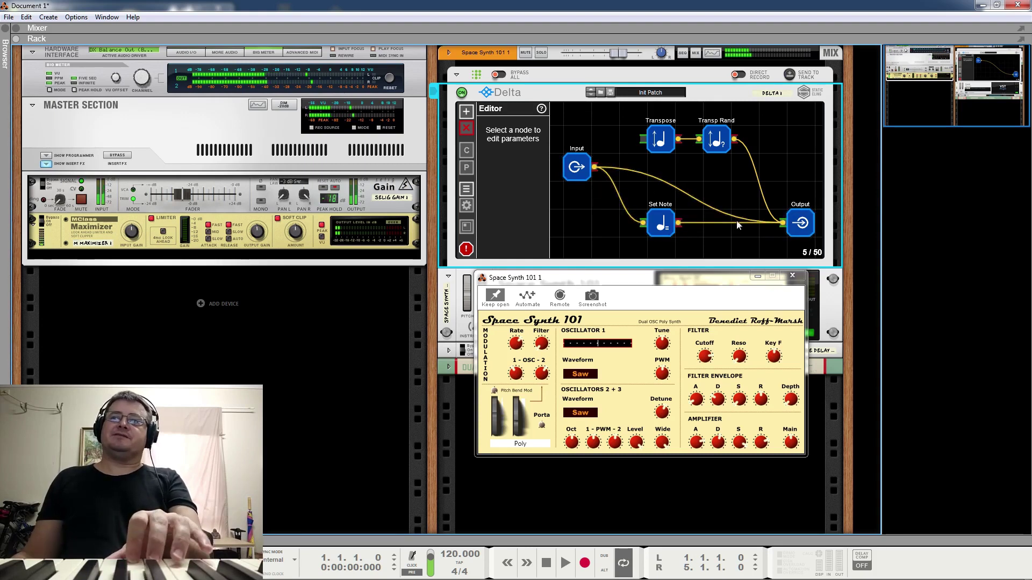
Delete the Set Note node and reconnect Input to the Transpose node.
{"action": "left_click", "coordinate": [668, 230]}
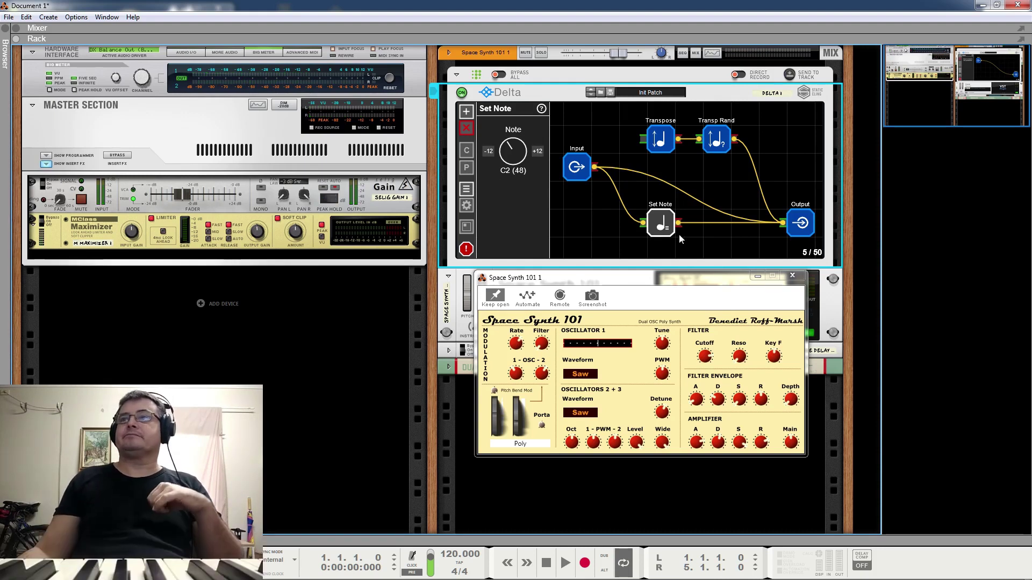
{"action": "left_click", "coordinate": [466, 128]}
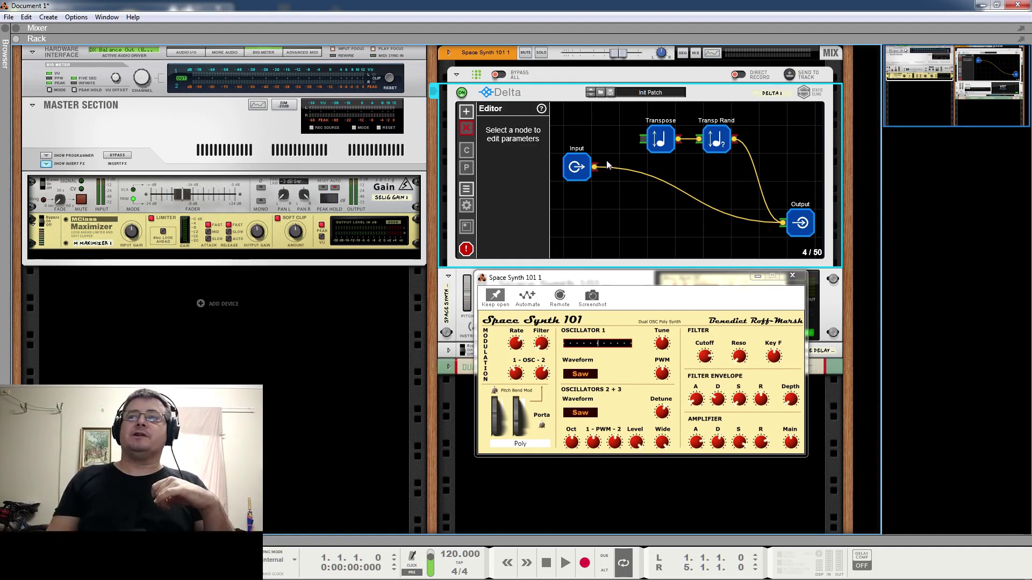
{"action": "left_click_drag", "start_coordinate": [644, 136], "coordinate": [593, 168]}
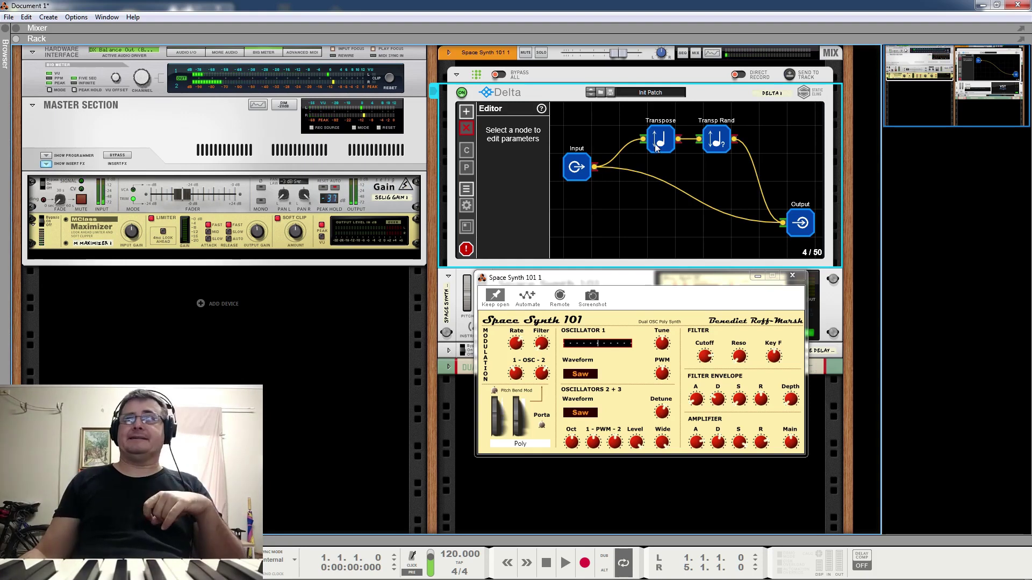
Move the Input node down and add a Quantize Note node between the Transp Rand and Output nodes.
{"action": "left_click_drag", "start_coordinate": [583, 174], "coordinate": [583, 202]}
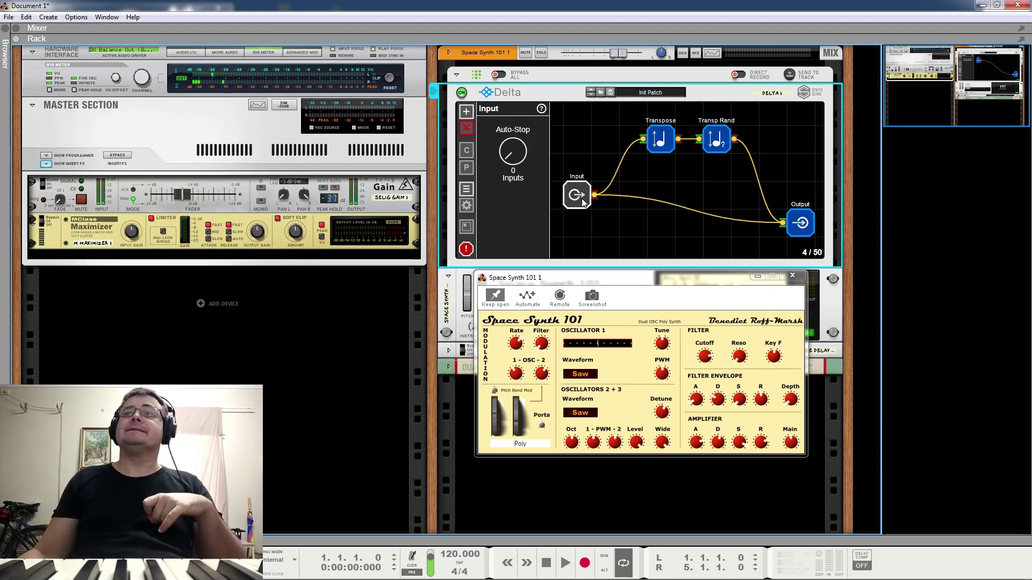
{"action": "left_click", "coordinate": [467, 111]}
{"action": "mouse_move", "coordinate": [516, 120]}
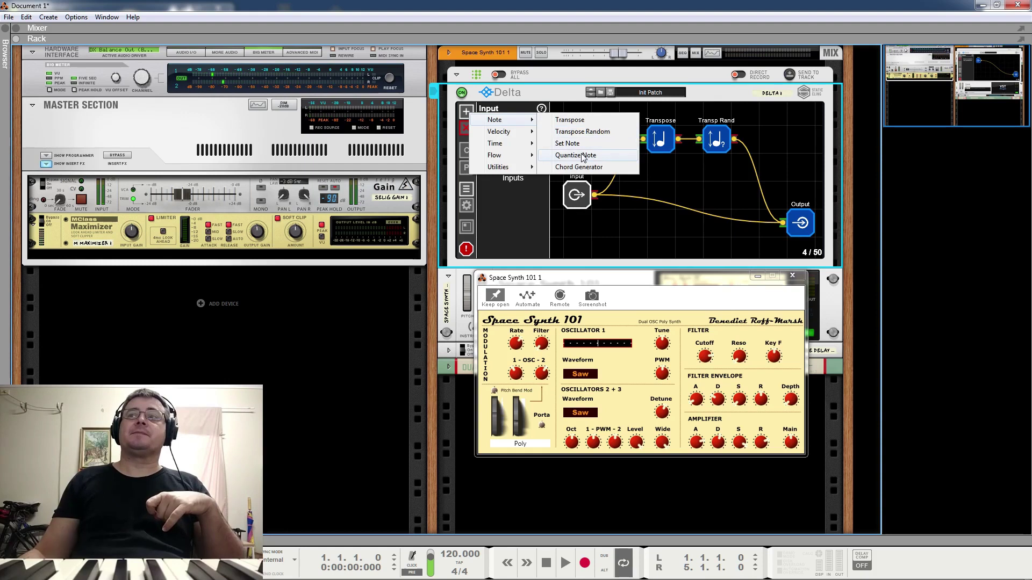
{"action": "left_click", "coordinate": [582, 156]}
{"action": "left_click_drag", "start_coordinate": [577, 135], "coordinate": [768, 171]}
Shift the Transpose and Transp Rand nodes left and wire Quantize Note between Transp Rand and Output.
{"action": "left_click", "coordinate": [645, 139]}
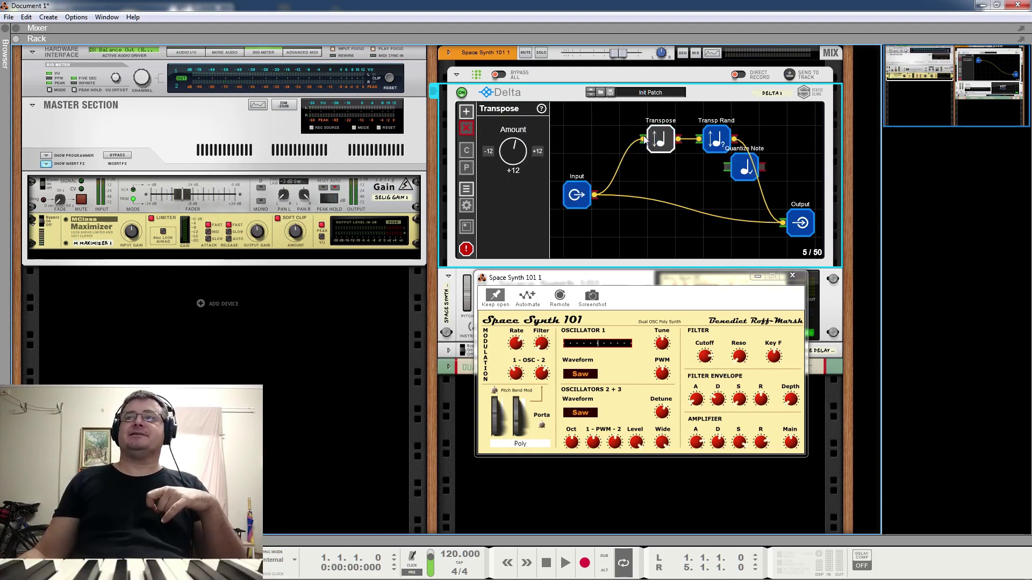
{"action": "left_click_drag", "start_coordinate": [644, 138], "coordinate": [617, 139]}
{"action": "mouse_move", "coordinate": [723, 138]}
{"action": "left_mouse_down"}
{"action": "mouse_move", "coordinate": [696, 139]}
{"action": "mouse_move", "coordinate": [734, 172]}
{"action": "mouse_move", "coordinate": [708, 138]}
{"action": "left_mouse_up"}
Customize the Quantize Note node's C scale by switching off the D and B notes.
{"action": "left_click", "coordinate": [734, 163]}
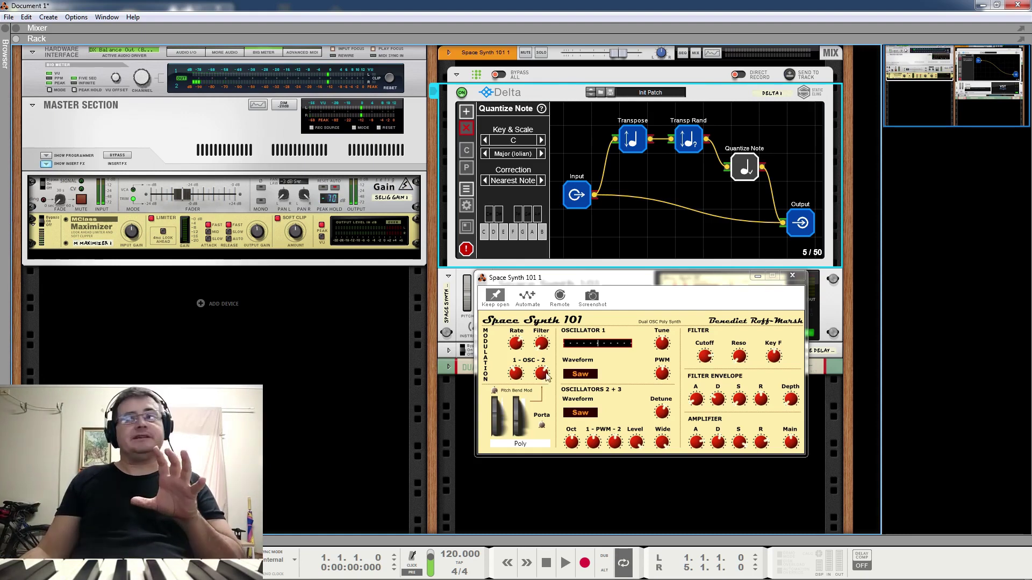
{"action": "left_click", "coordinate": [493, 232]}
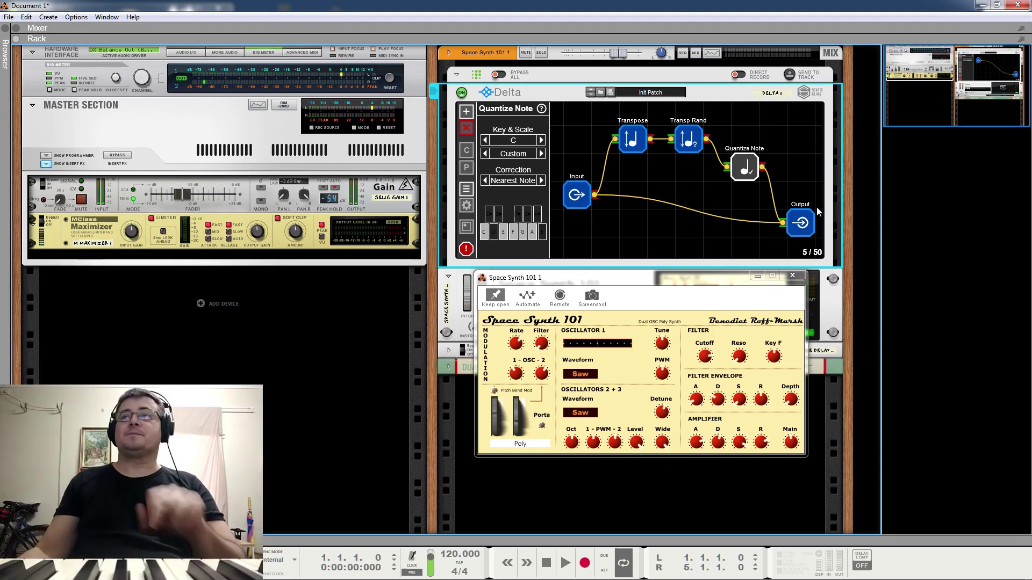
Route both the direct Input signal and the Transp Rand output through the Quantize Note node, moved level with Input.
{"action": "left_click_drag", "start_coordinate": [725, 205], "coordinate": [734, 237]}
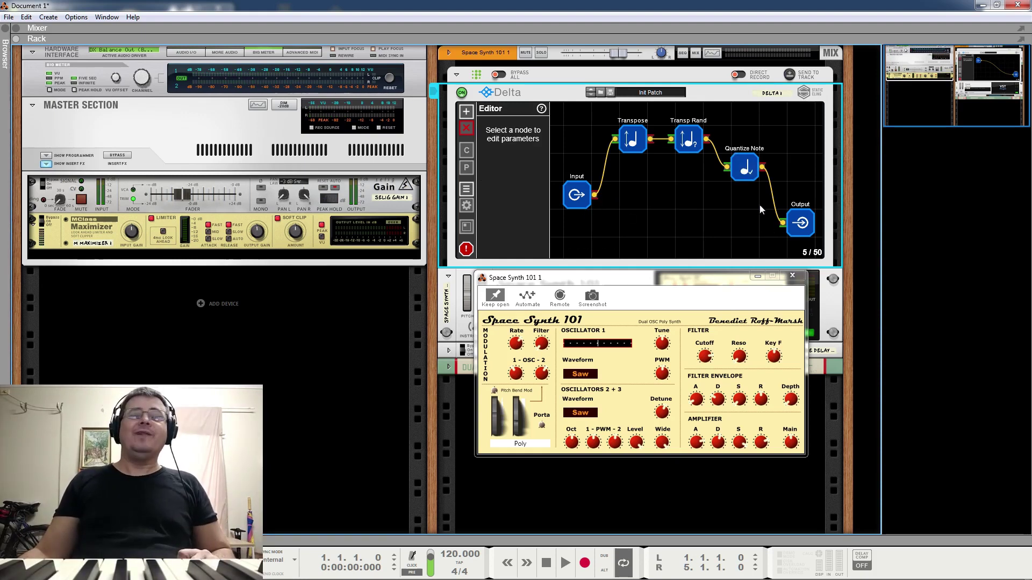
{"action": "left_click", "coordinate": [719, 153]}
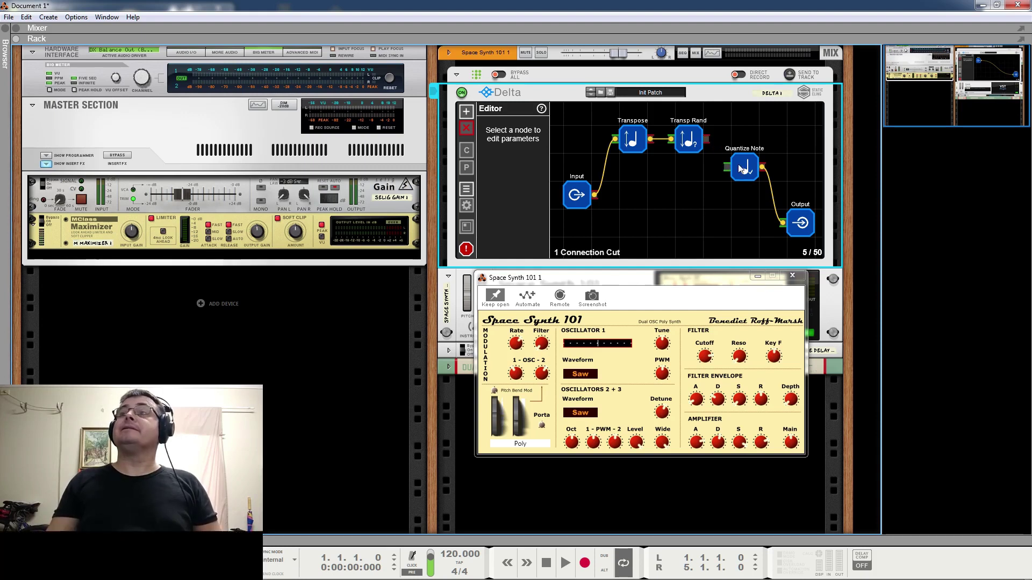
{"action": "left_click_drag", "start_coordinate": [737, 163], "coordinate": [743, 200]}
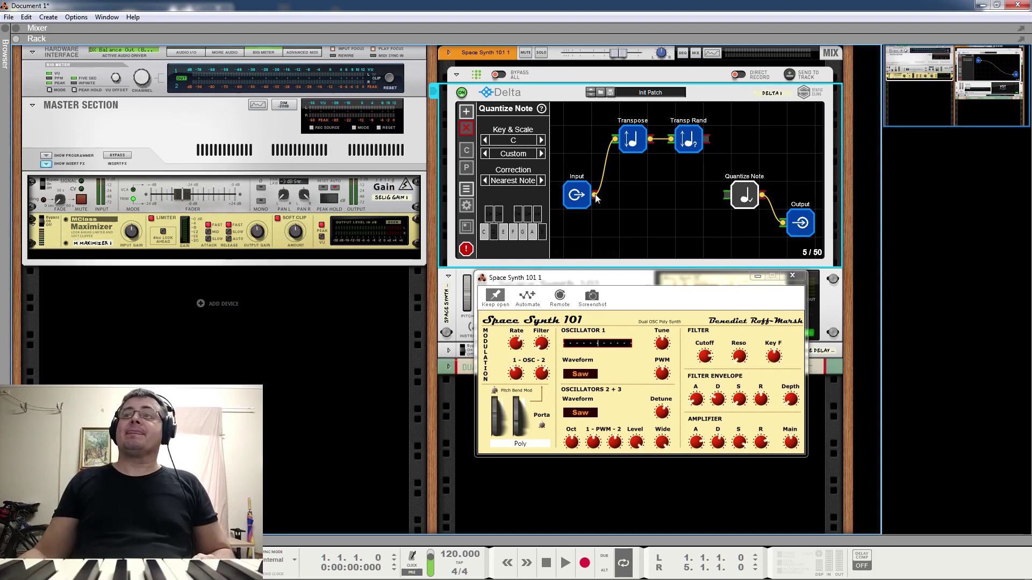
{"action": "left_click_drag", "start_coordinate": [726, 195], "coordinate": [707, 139]}
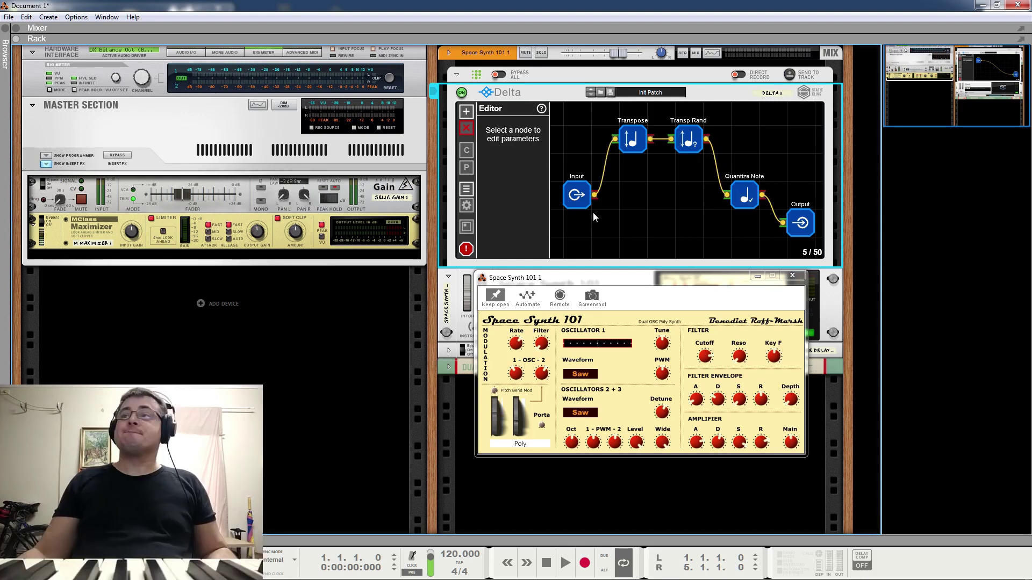
{"action": "left_click_drag", "start_coordinate": [594, 194], "coordinate": [727, 198]}
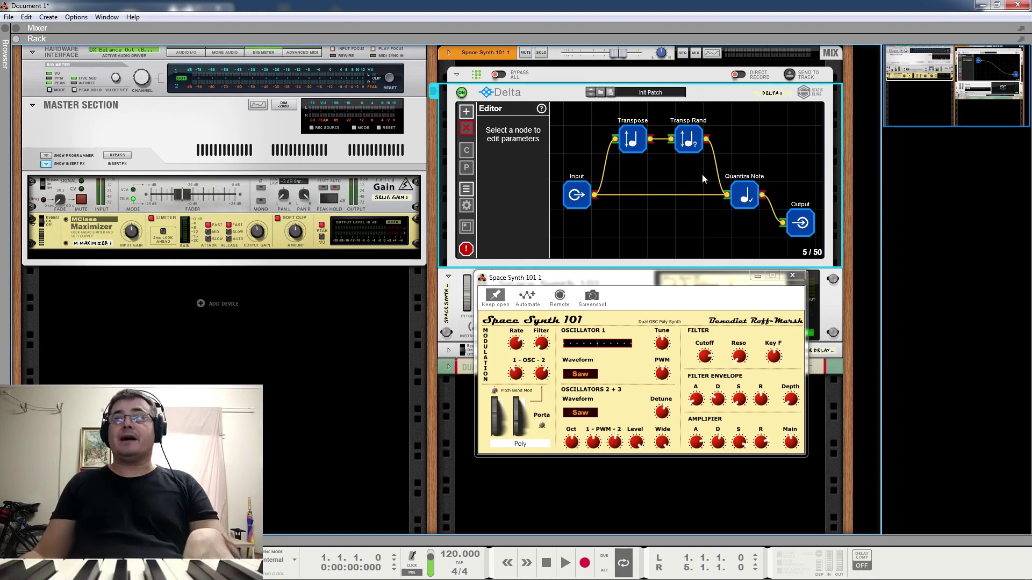
Cut both cables into the Quantize Note node and add a Chord Generator node below the Transpose node.
{"action": "left_click_drag", "start_coordinate": [727, 148], "coordinate": [698, 222]}
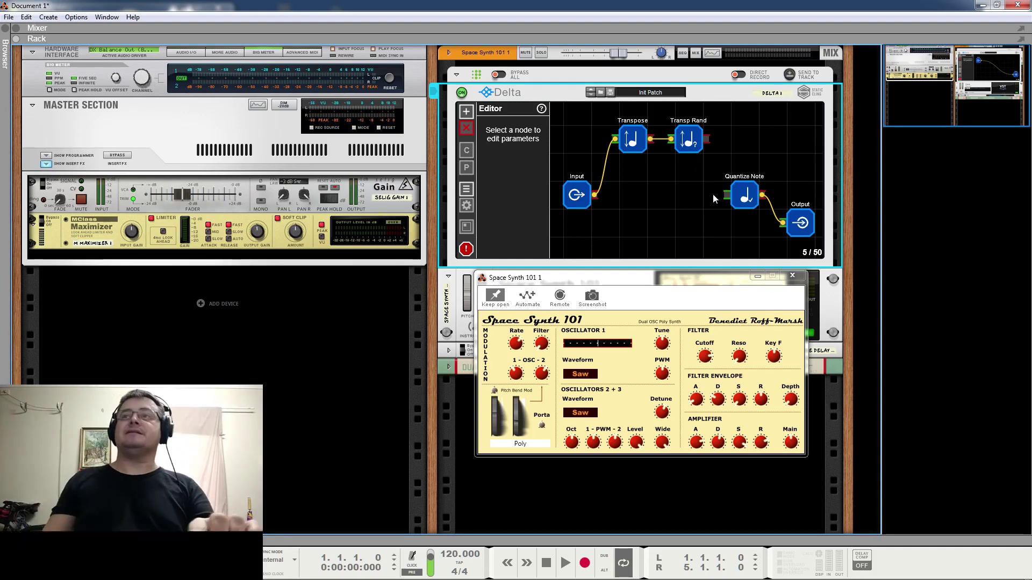
{"action": "left_click", "coordinate": [471, 113]}
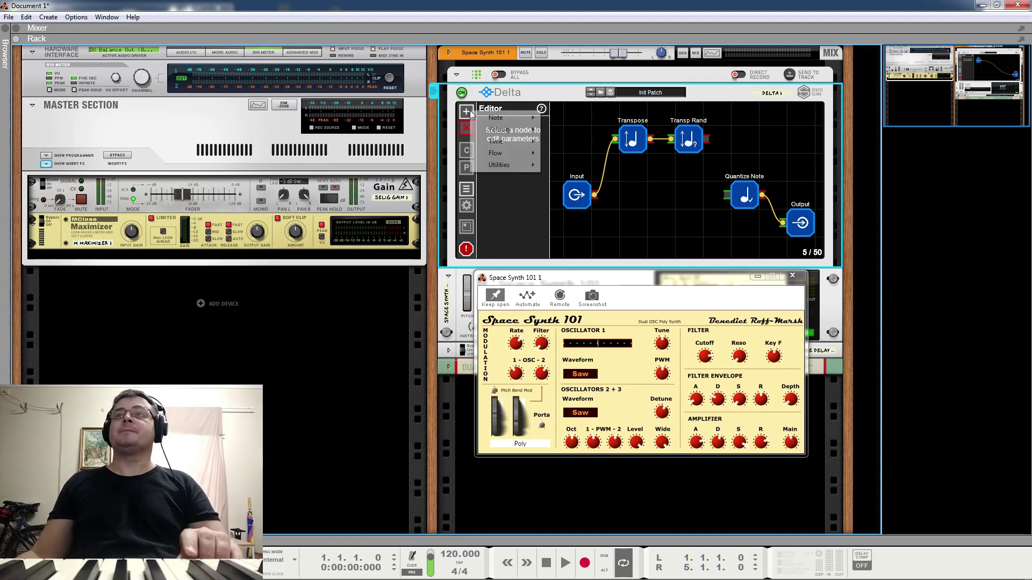
{"action": "mouse_move", "coordinate": [496, 121]}
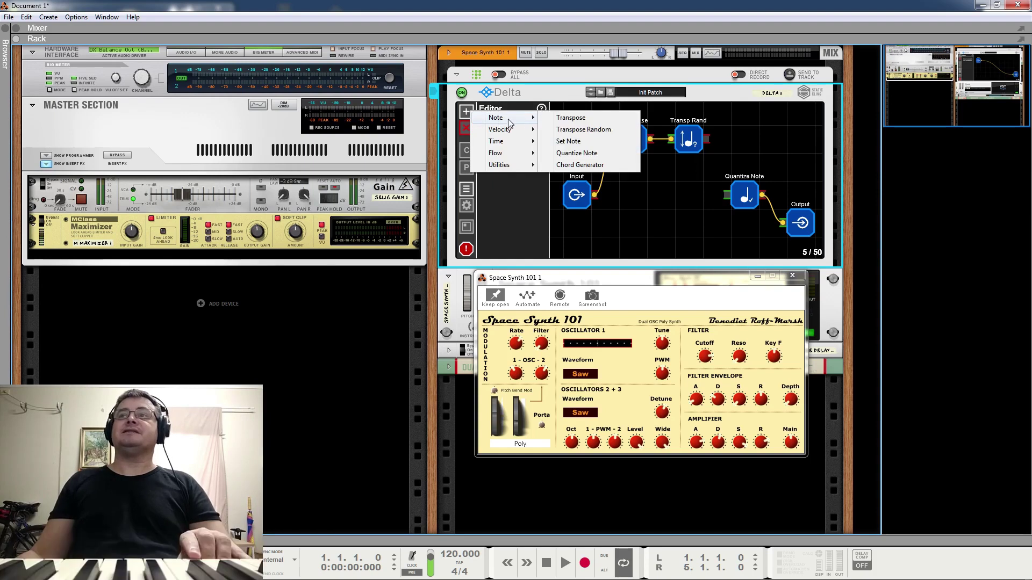
{"action": "left_click", "coordinate": [580, 165]}
{"action": "left_click_drag", "start_coordinate": [588, 139], "coordinate": [645, 170]}
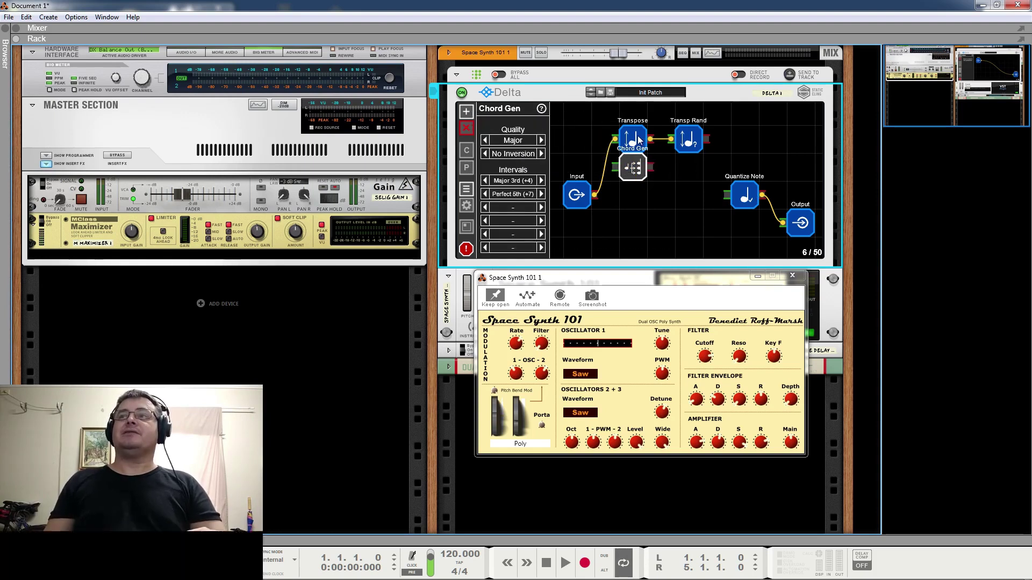
Replace the Transp Rand node with Chord Gen, wired between Transpose and Quantize Note, and connect Input directly to Output.
{"action": "left_click", "coordinate": [685, 145]}
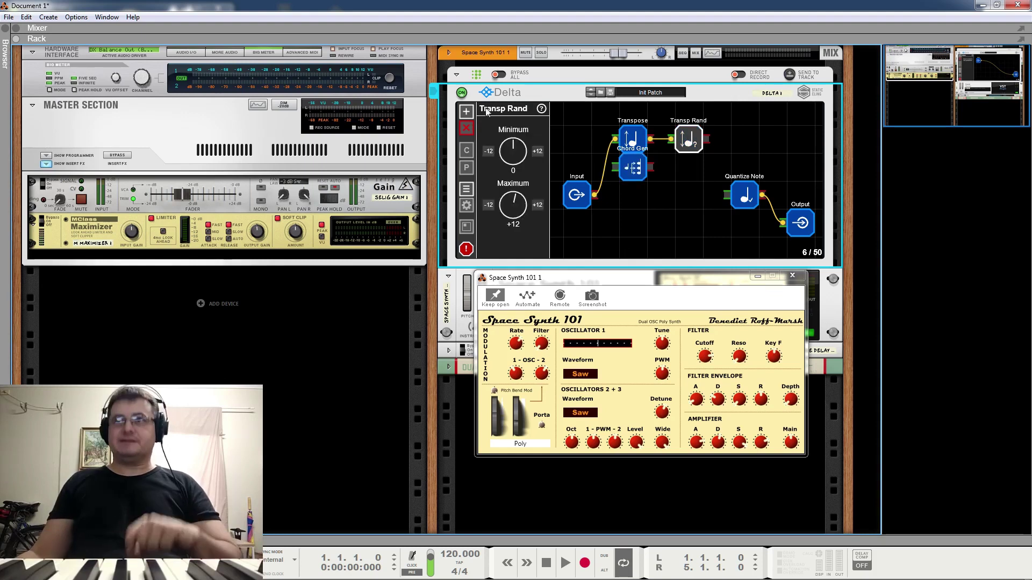
{"action": "left_click", "coordinate": [465, 128]}
{"action": "left_click_drag", "start_coordinate": [633, 167], "coordinate": [727, 195]}
{"action": "left_click", "coordinate": [713, 153]}
{"action": "left_click_drag", "start_coordinate": [596, 198], "coordinate": [782, 223]}
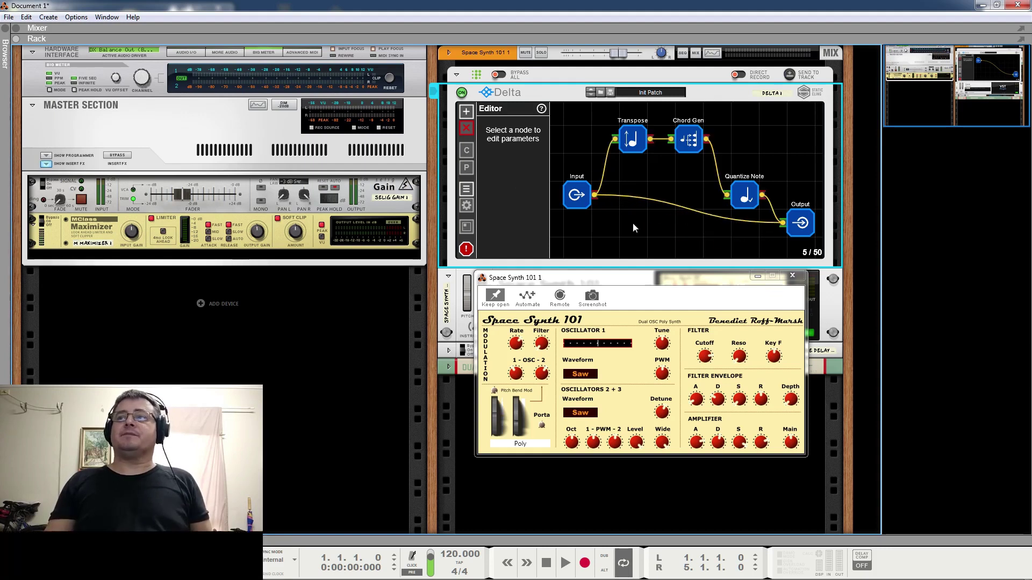
Review the settings of the Transpose, Chord Gen and Quantize Note nodes in turn.
{"action": "left_click", "coordinate": [635, 138]}
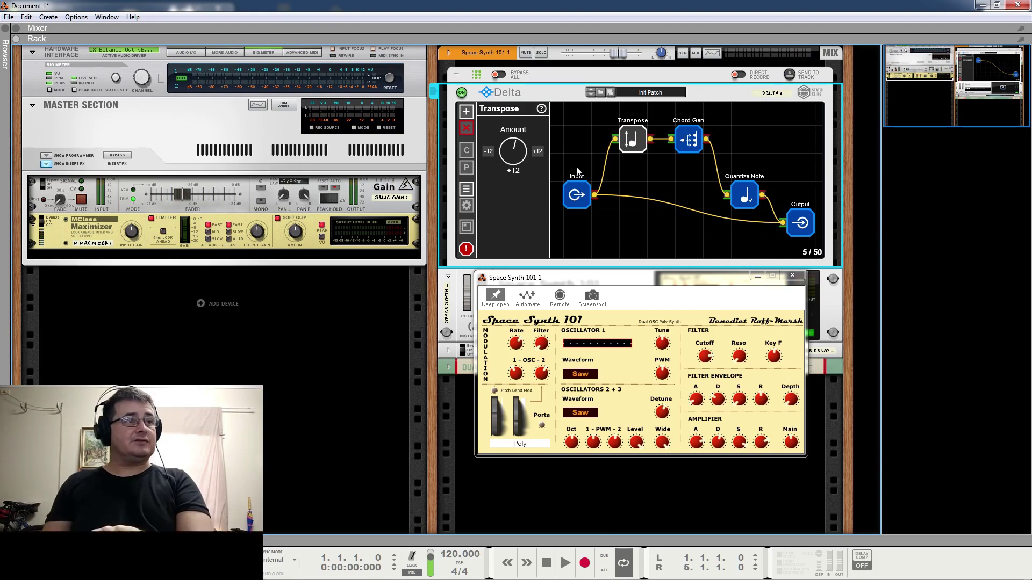
{"action": "left_click", "coordinate": [693, 142]}
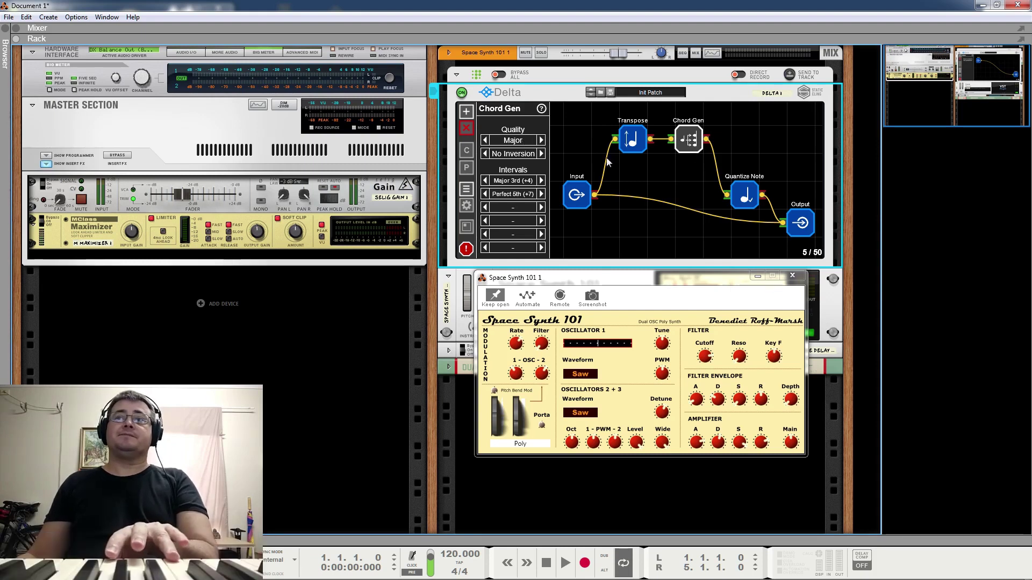
{"action": "left_click", "coordinate": [746, 195]}
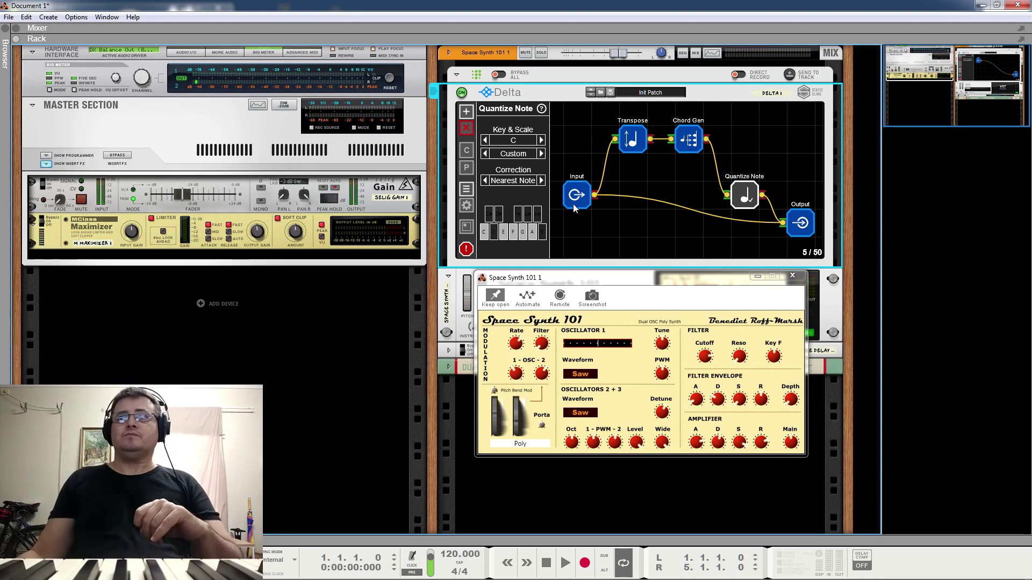
Add a Delay node, delete the Chord Gen node and place Delay in its position beside Transpose.
{"action": "left_click", "coordinate": [470, 115]}
{"action": "mouse_move", "coordinate": [497, 121]}
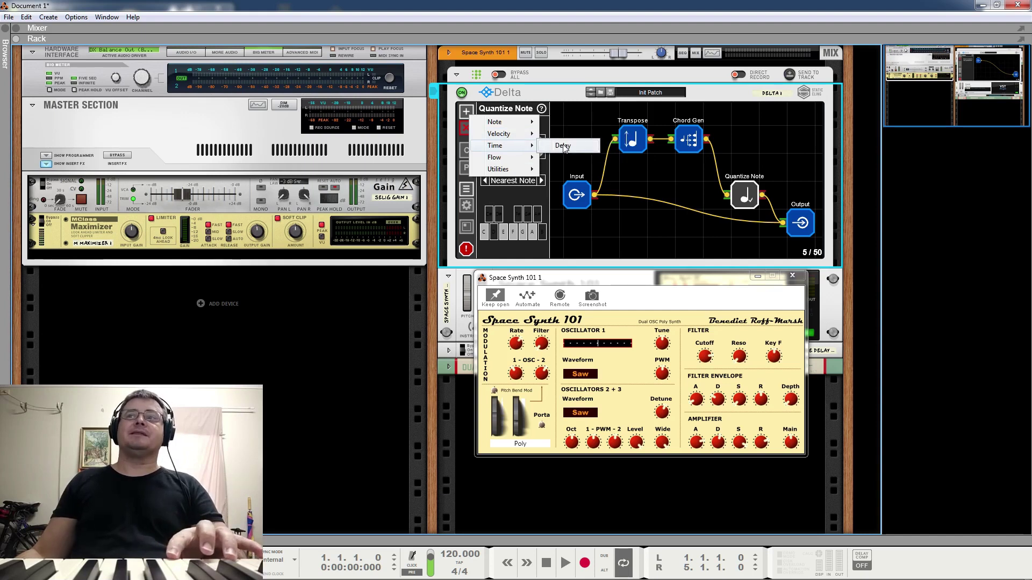
{"action": "left_click", "coordinate": [563, 146]}
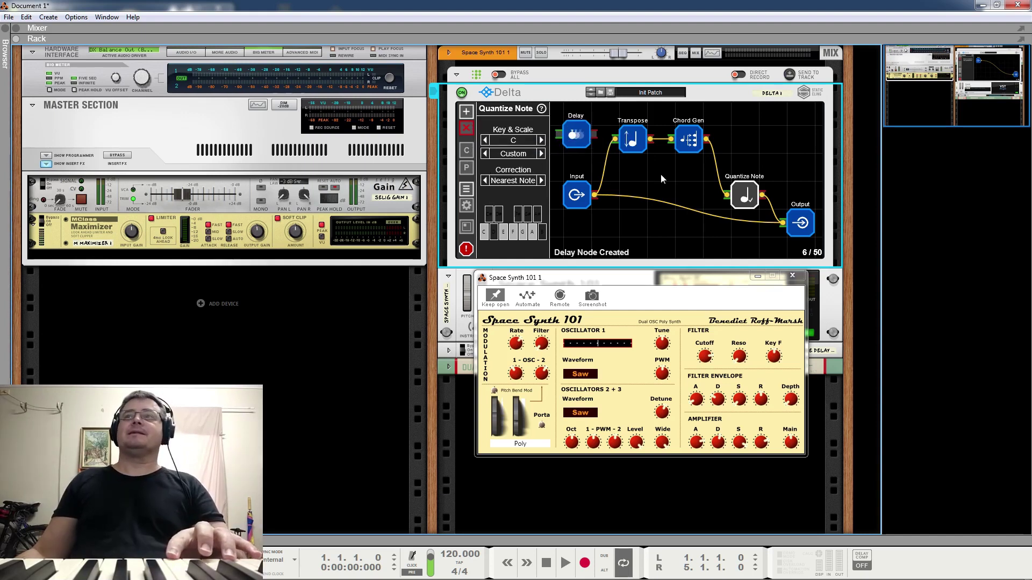
{"action": "left_click_drag", "start_coordinate": [591, 196], "coordinate": [692, 199]}
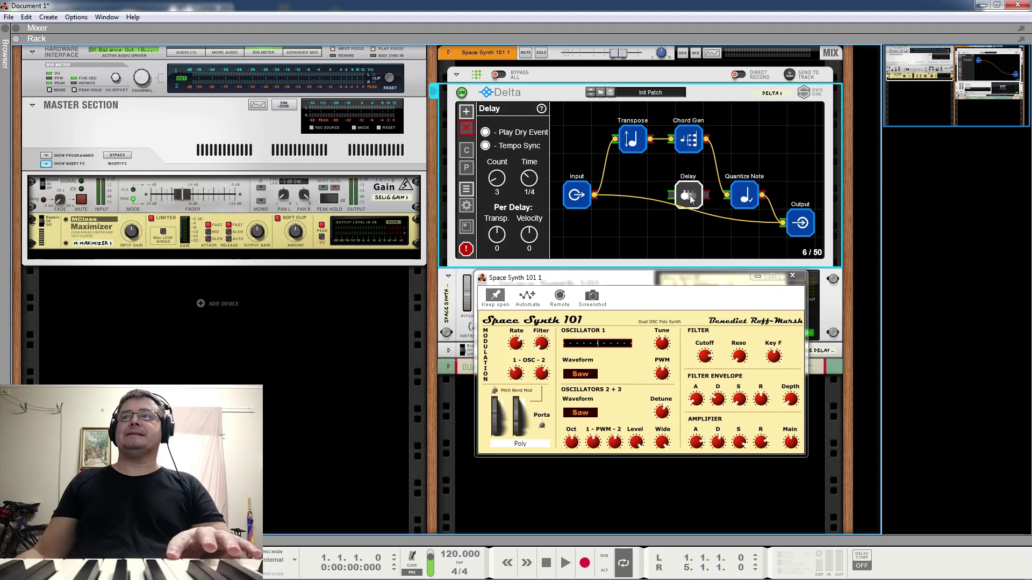
{"action": "left_click", "coordinate": [694, 141]}
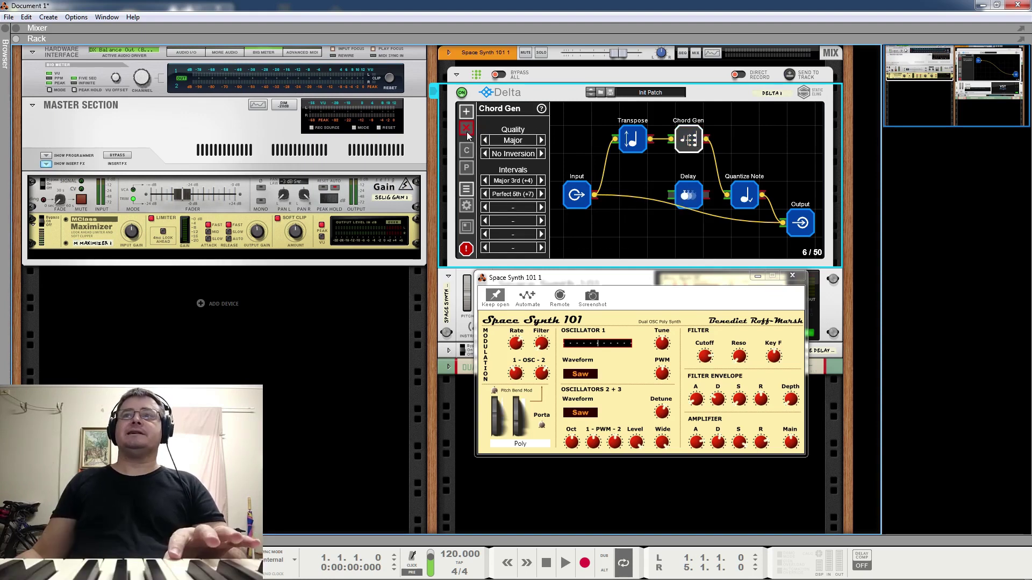
{"action": "key", "text": "Delete"}
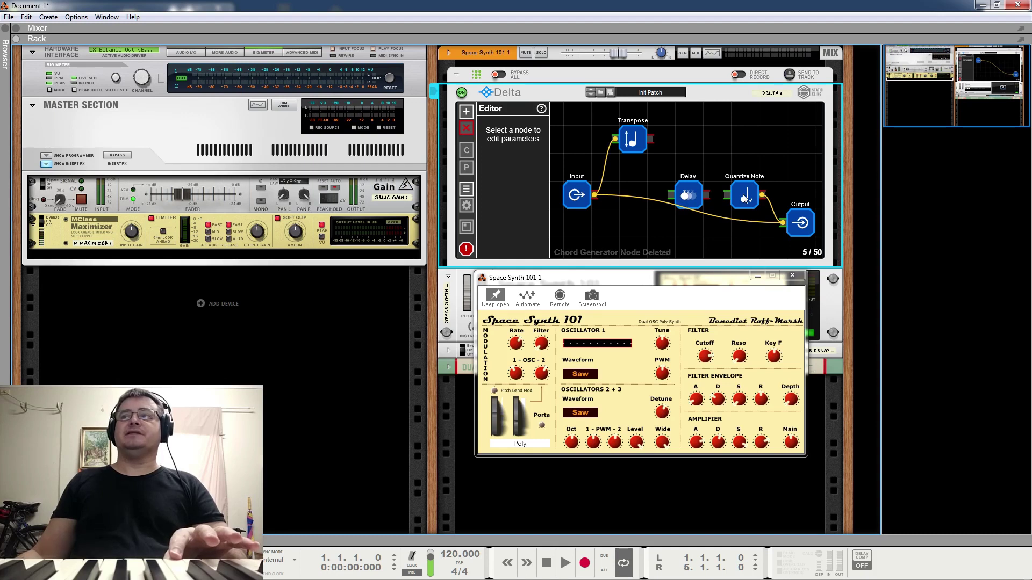
{"action": "left_click_drag", "start_coordinate": [688, 195], "coordinate": [688, 140]}
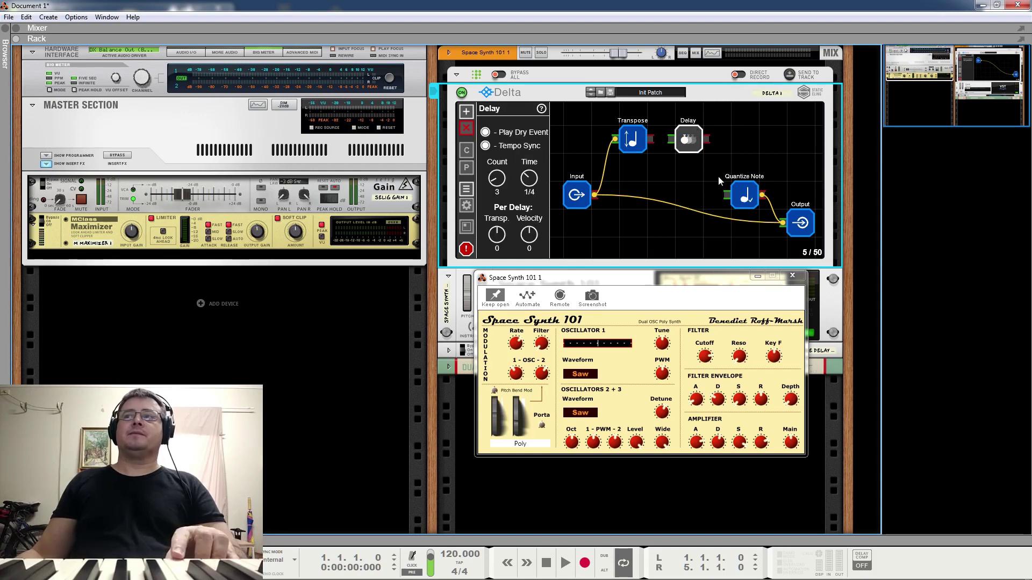
Disconnect Quantize Note and move it aside above Output, and wire Transpose through Delay into Output.
{"action": "left_click", "coordinate": [762, 195]}
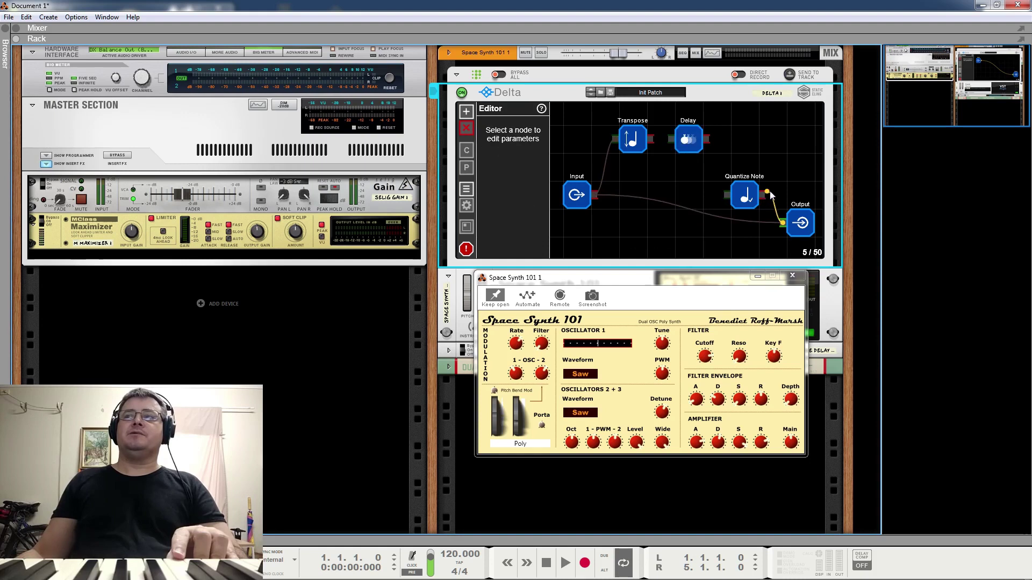
{"action": "left_click_drag", "start_coordinate": [746, 193], "coordinate": [798, 138]}
{"action": "left_click_drag", "start_coordinate": [698, 142], "coordinate": [651, 139]}
{"action": "left_click", "coordinate": [695, 167]}
{"action": "left_click_drag", "start_coordinate": [736, 168], "coordinate": [782, 222]}
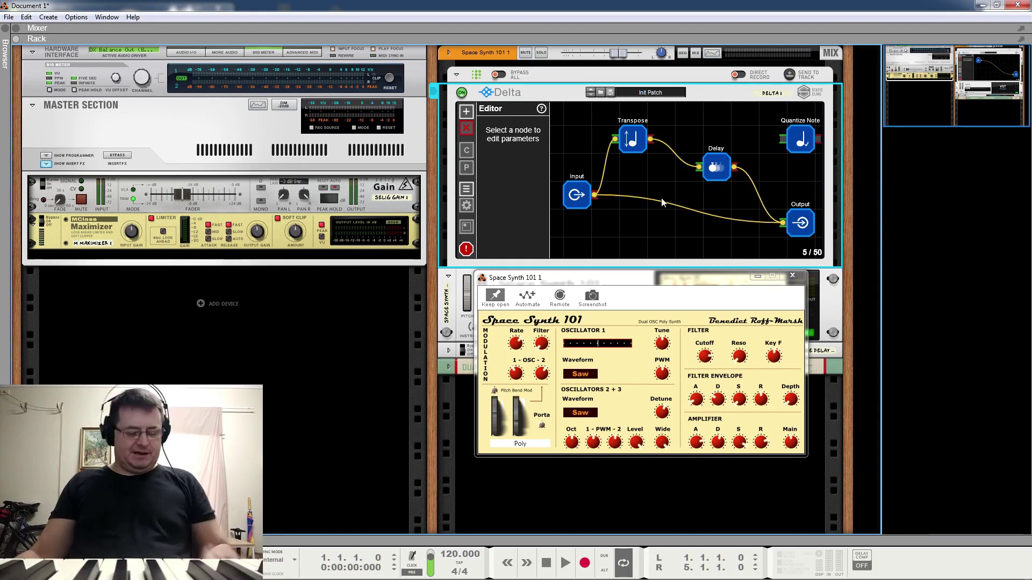
Cut the direct cable from Input to Output and review the Transpose and Delay settings.
{"action": "left_click_drag", "start_coordinate": [669, 244], "coordinate": [646, 150]}
{"action": "left_click", "coordinate": [644, 147]}
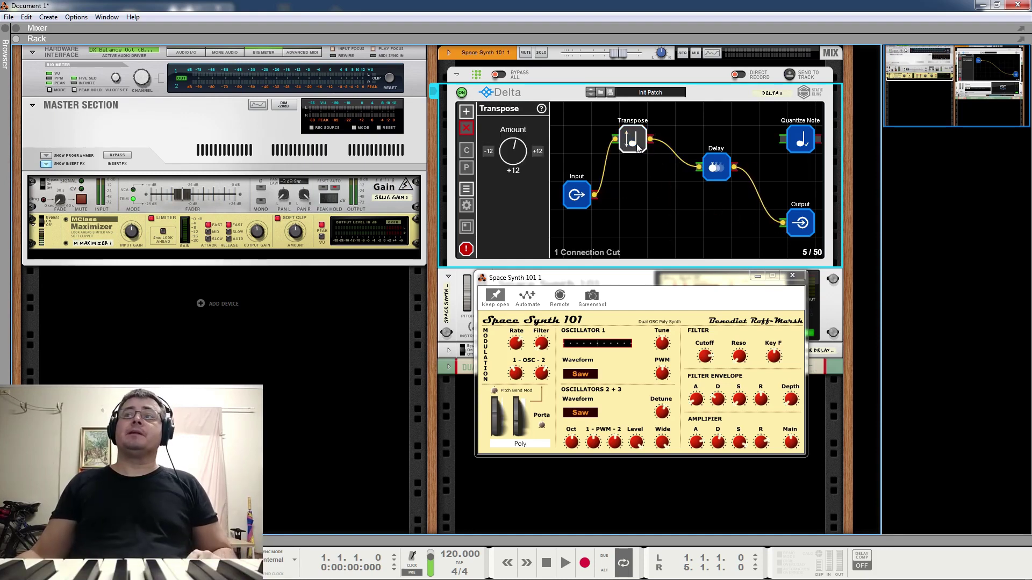
{"action": "left_click", "coordinate": [715, 160]}
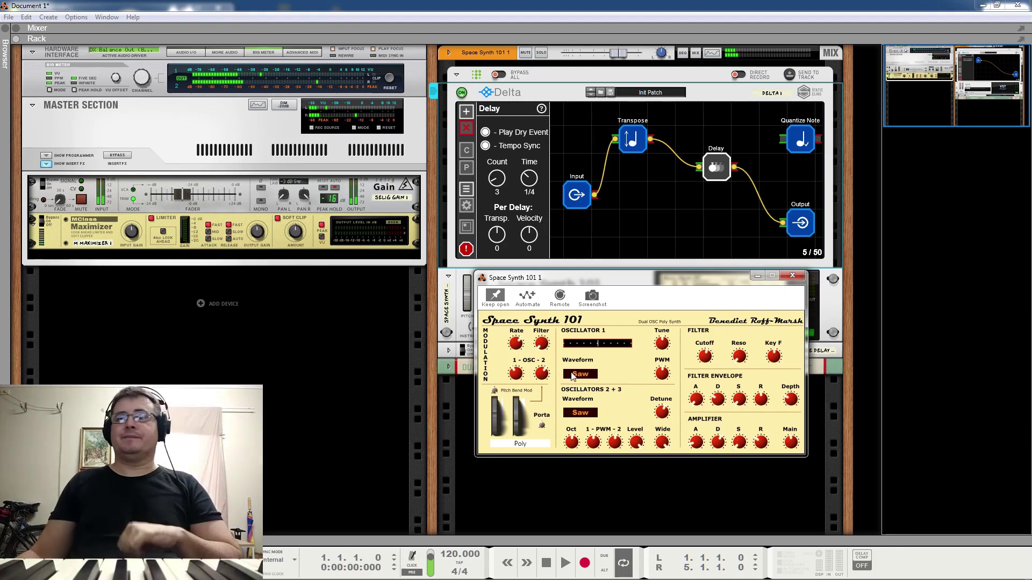
Set the waveforms of Space Synth 101's Oscillator 1 and Oscillators 2 + 3 to Pulse.
{"action": "left_click", "coordinate": [594, 370]}
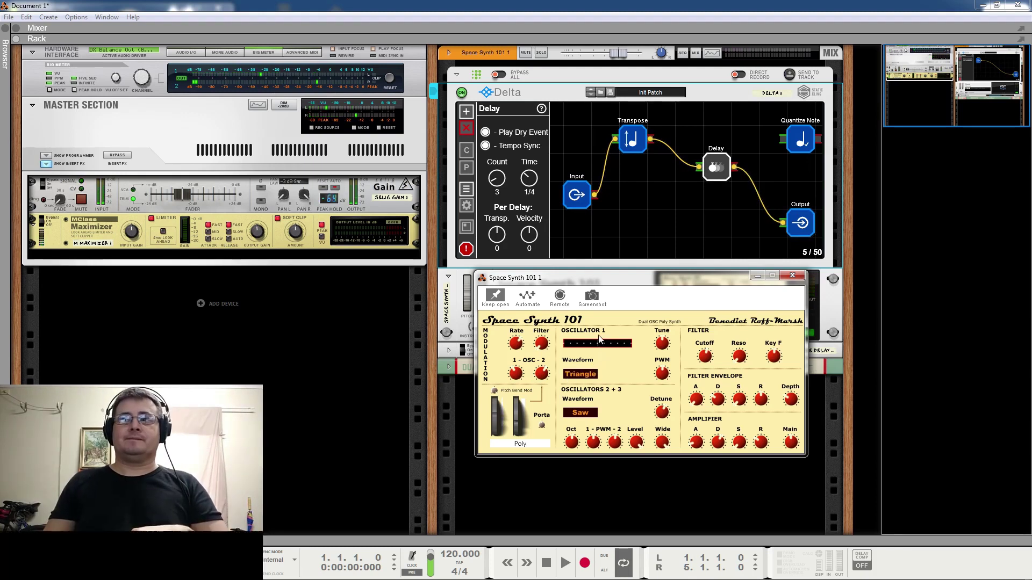
{"action": "left_click_drag", "start_coordinate": [600, 333], "coordinate": [598, 314]}
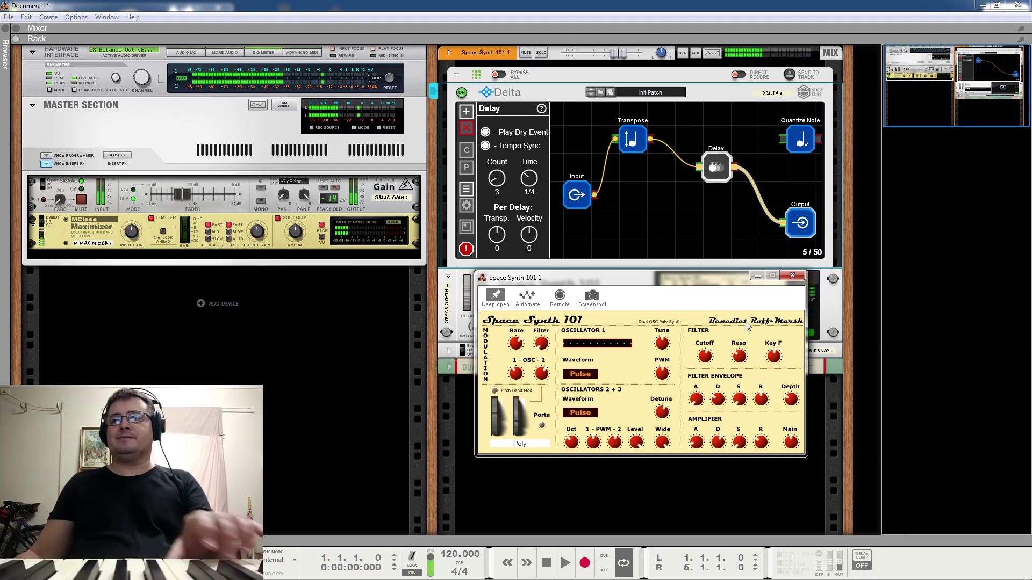
Switch off Play Dry Event on the Delay node and connect Input directly to Output.
{"action": "left_click", "coordinate": [679, 231]}
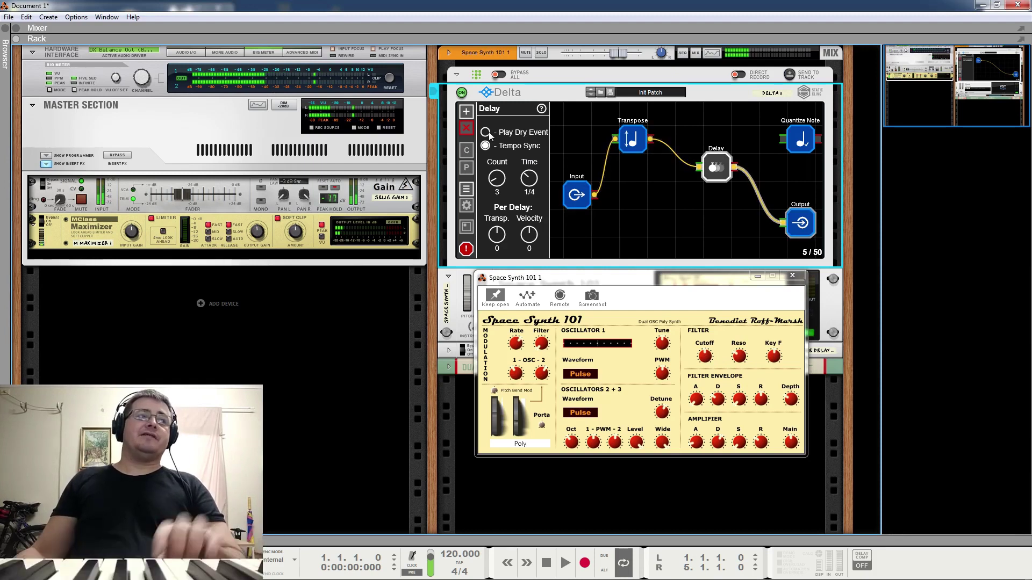
{"action": "left_click", "coordinate": [613, 213]}
{"action": "left_click_drag", "start_coordinate": [595, 197], "coordinate": [783, 223]}
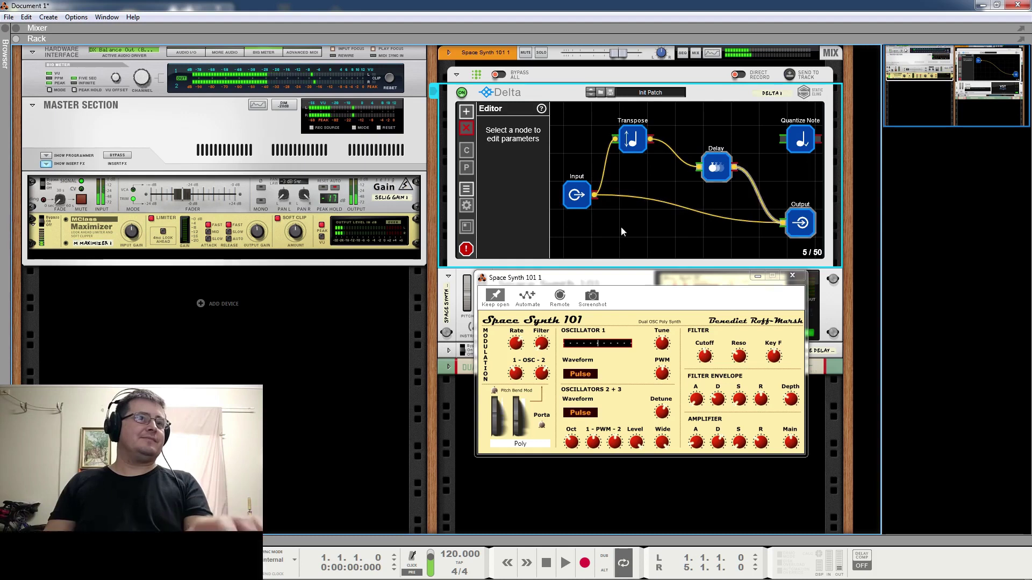
Try Delay times of 1/16, 3/16 and 1/4 with a per-delay velocity of -26.
{"action": "left_click", "coordinate": [633, 138]}
{"action": "left_click", "coordinate": [488, 152]}
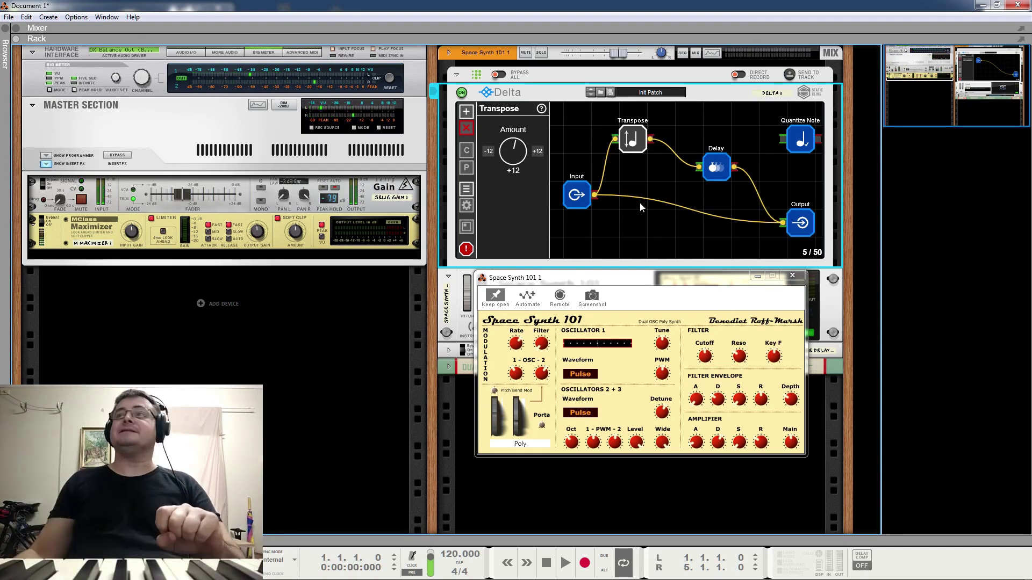
{"action": "left_click", "coordinate": [714, 168]}
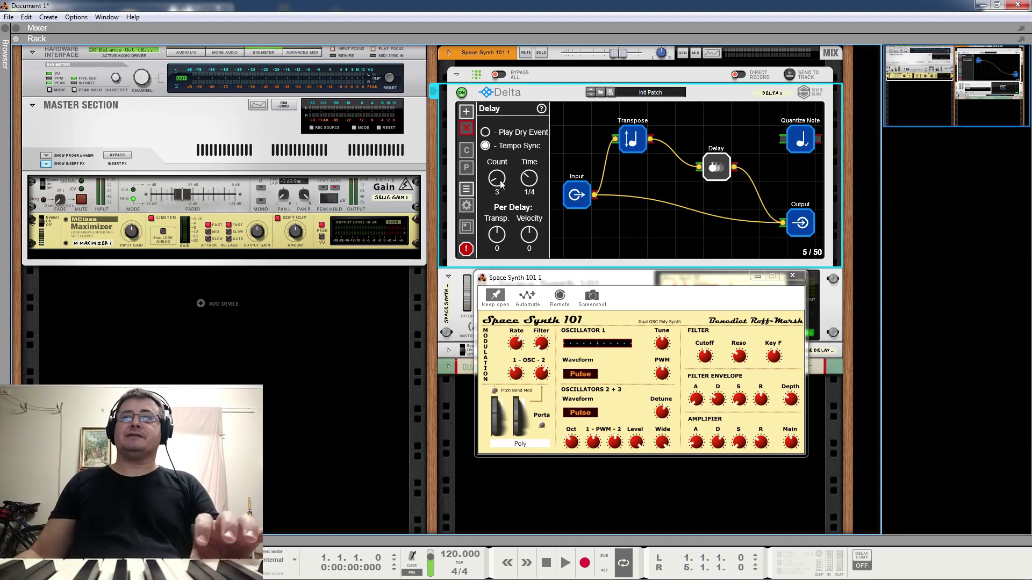
{"action": "left_click_drag", "start_coordinate": [531, 185], "coordinate": [527, 182]}
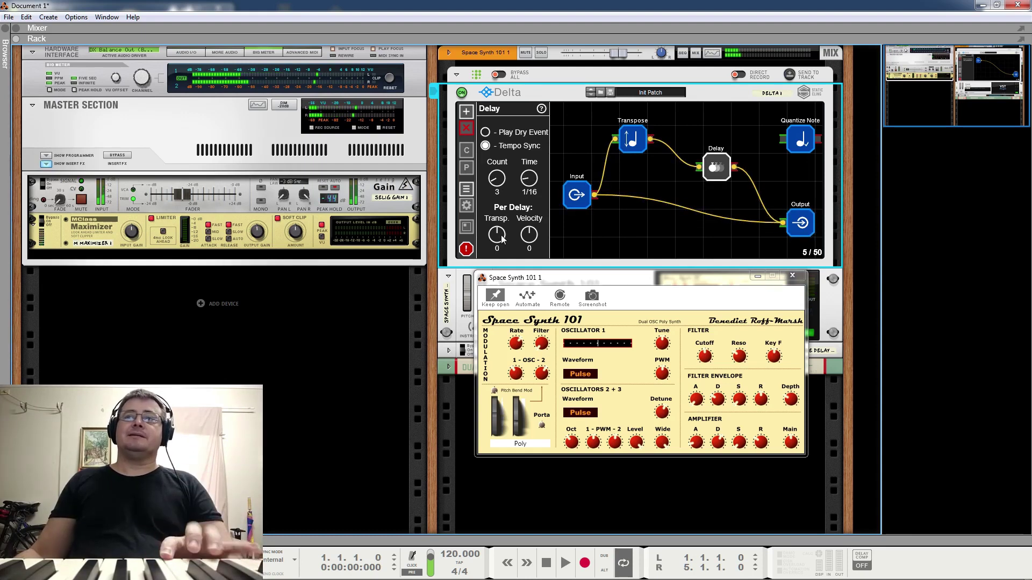
{"action": "left_click_drag", "start_coordinate": [533, 190], "coordinate": [540, 184]}
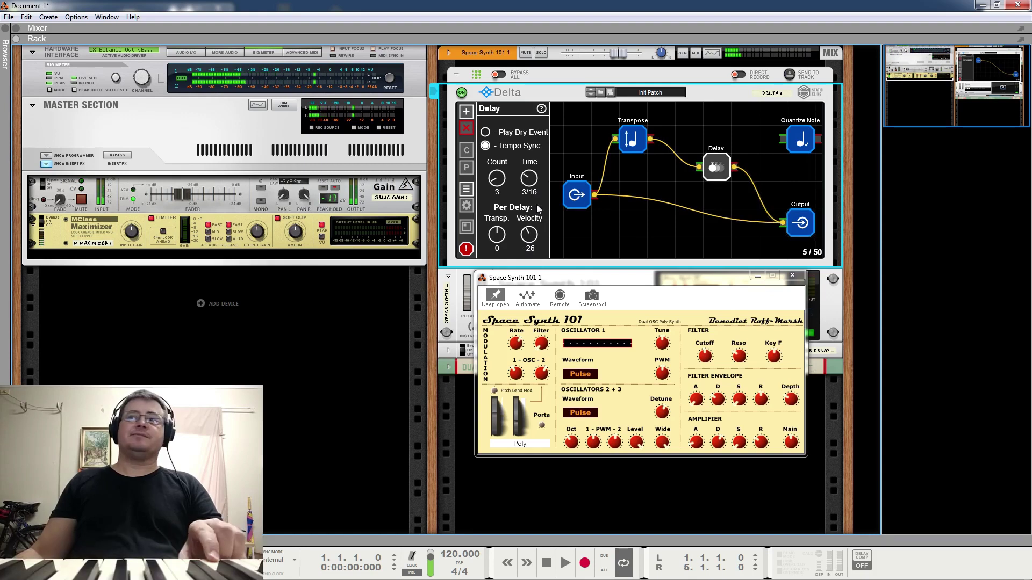
{"action": "left_click_drag", "start_coordinate": [536, 186], "coordinate": [545, 177]}
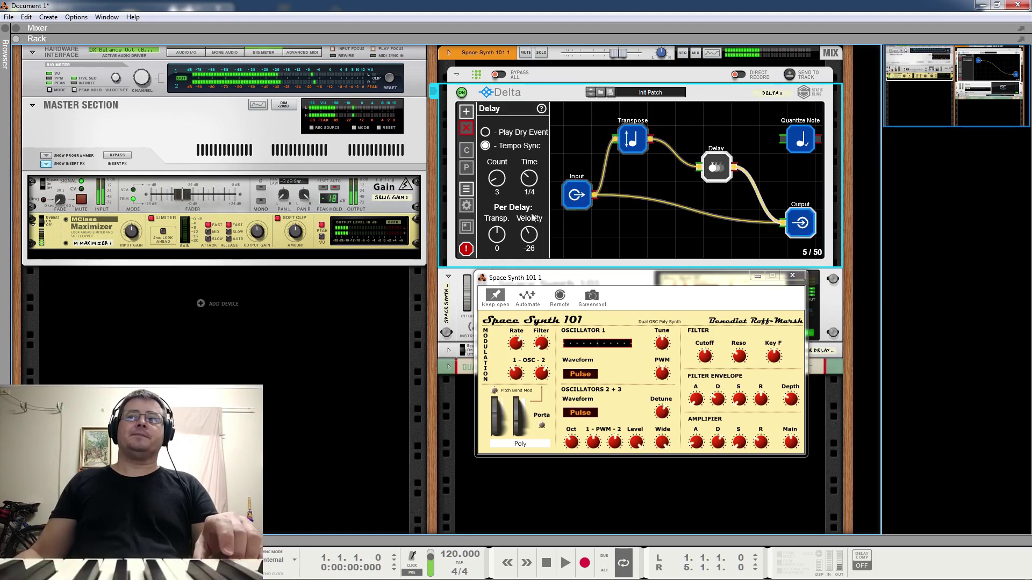
Try per-delay velocities of -50 and -100, and settle on -46 with a per-delay transpose of +2.
{"action": "left_click_drag", "start_coordinate": [529, 243], "coordinate": [527, 250]}
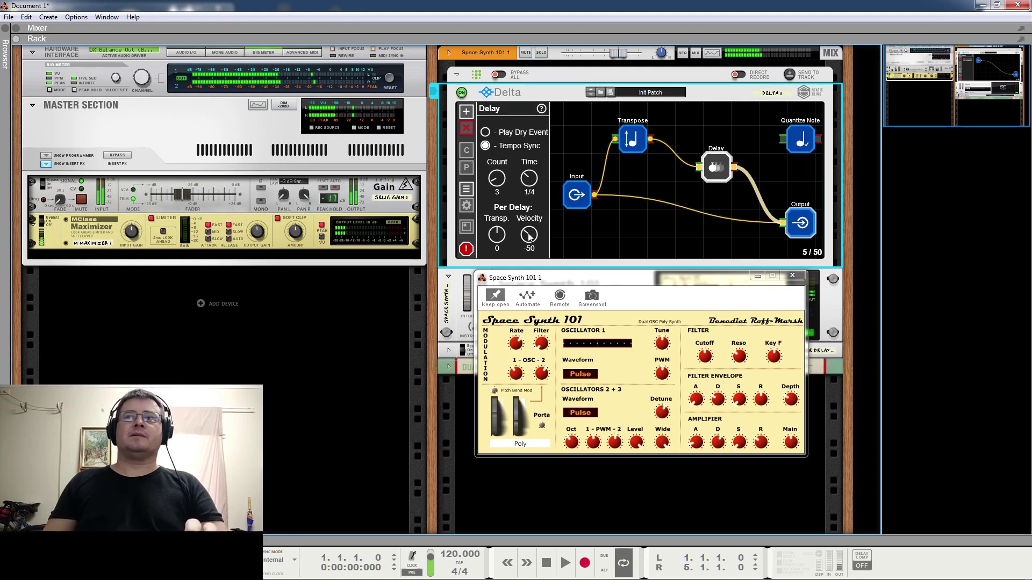
{"action": "left_click_drag", "start_coordinate": [531, 235], "coordinate": [531, 242]}
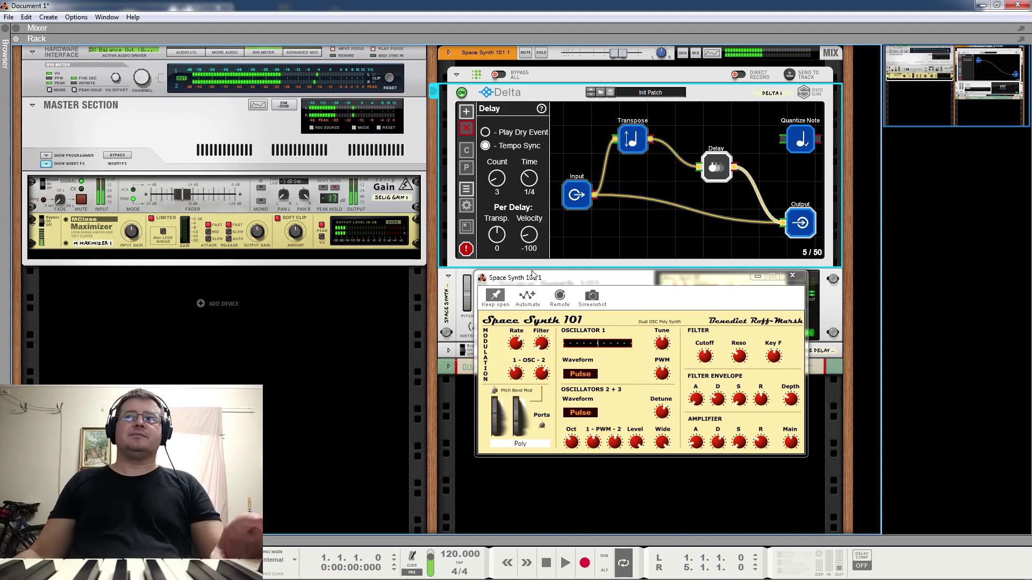
{"action": "left_click_drag", "start_coordinate": [529, 236], "coordinate": [541, 219]}
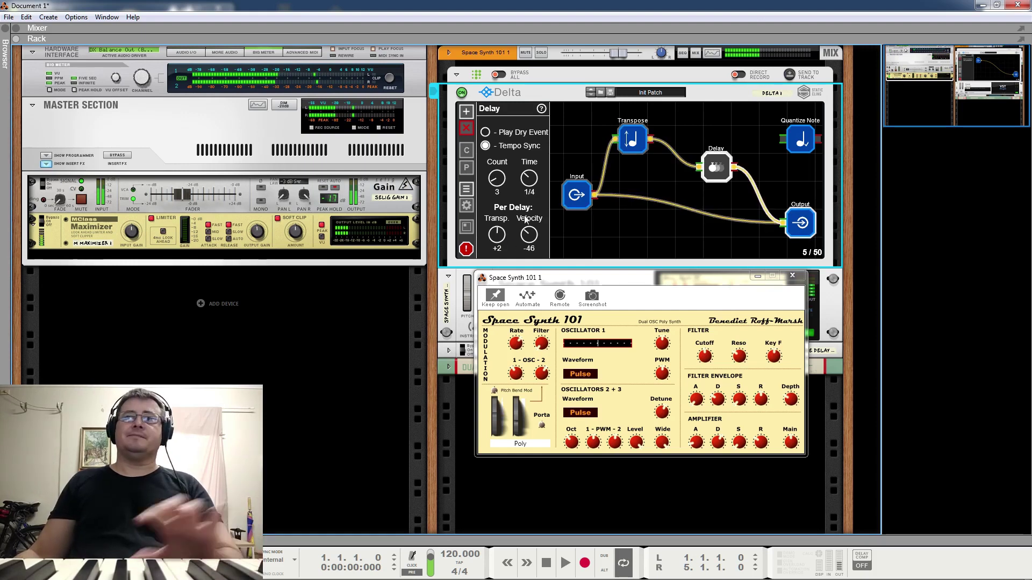
Set the Transpose amount to 0, align Delay level with Transpose and route its output through Quantize Note into Output.
{"action": "left_click", "coordinate": [628, 148]}
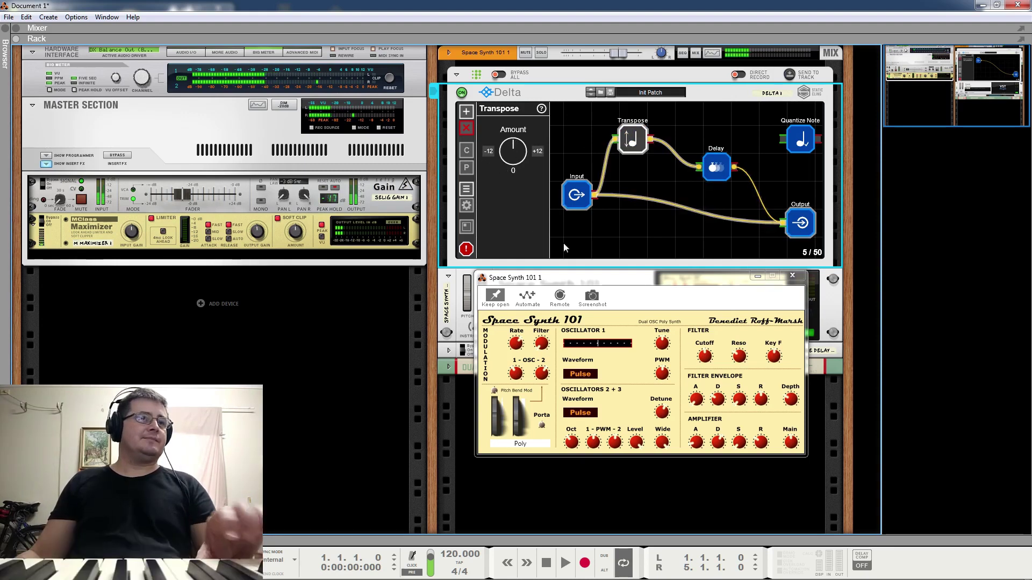
{"action": "left_click_drag", "start_coordinate": [718, 163], "coordinate": [708, 145]}
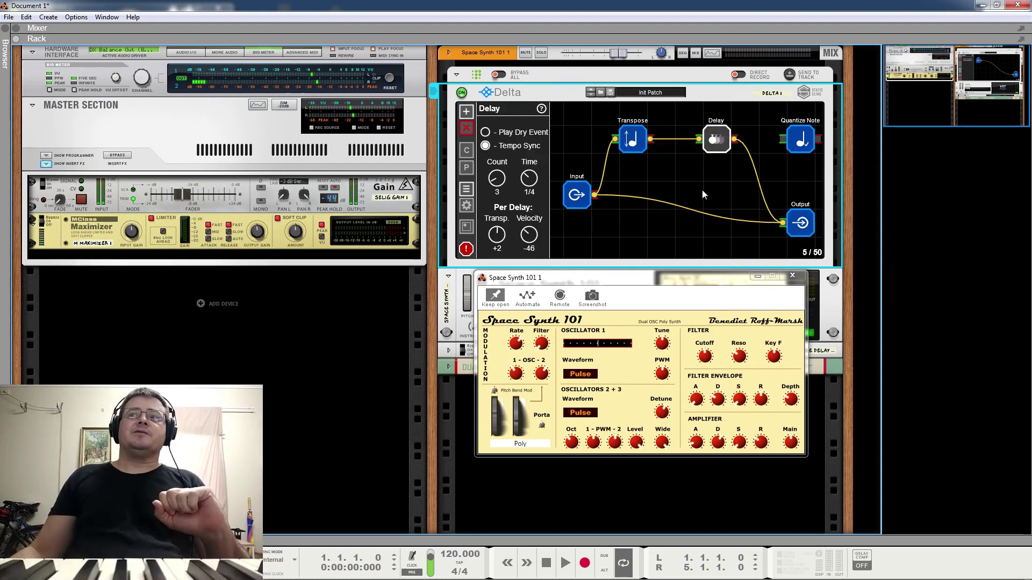
{"action": "mouse_move", "coordinate": [736, 140]}
{"action": "left_mouse_down"}
{"action": "mouse_move", "coordinate": [820, 143]}
{"action": "mouse_move", "coordinate": [777, 167]}
{"action": "mouse_move", "coordinate": [734, 140]}
{"action": "left_mouse_up"}
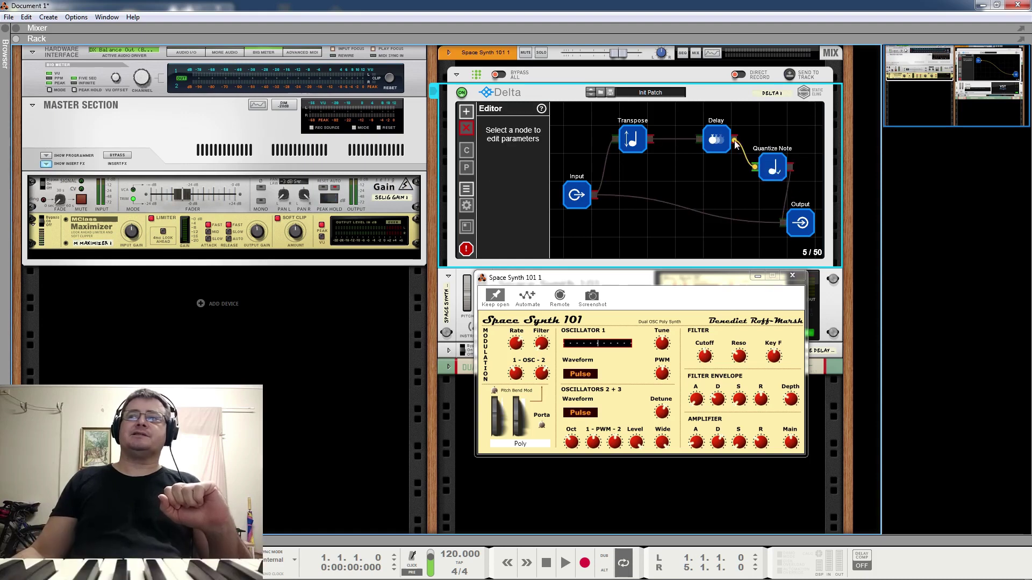
Try different custom C scales in Quantize Note, first with all white notes enabled, and with D, A and B switched off.
{"action": "left_click", "coordinate": [773, 171]}
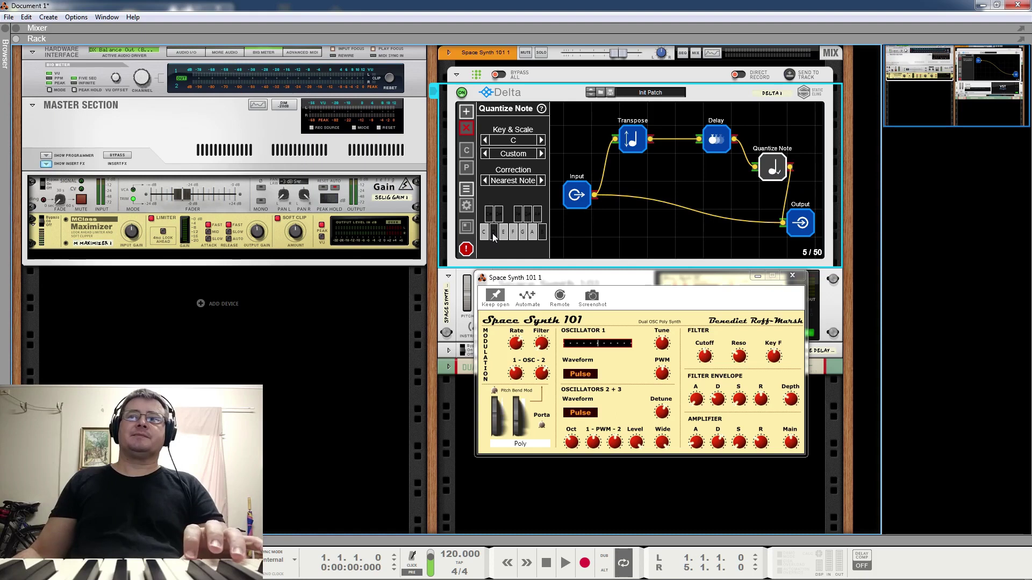
{"action": "left_click", "coordinate": [541, 233]}
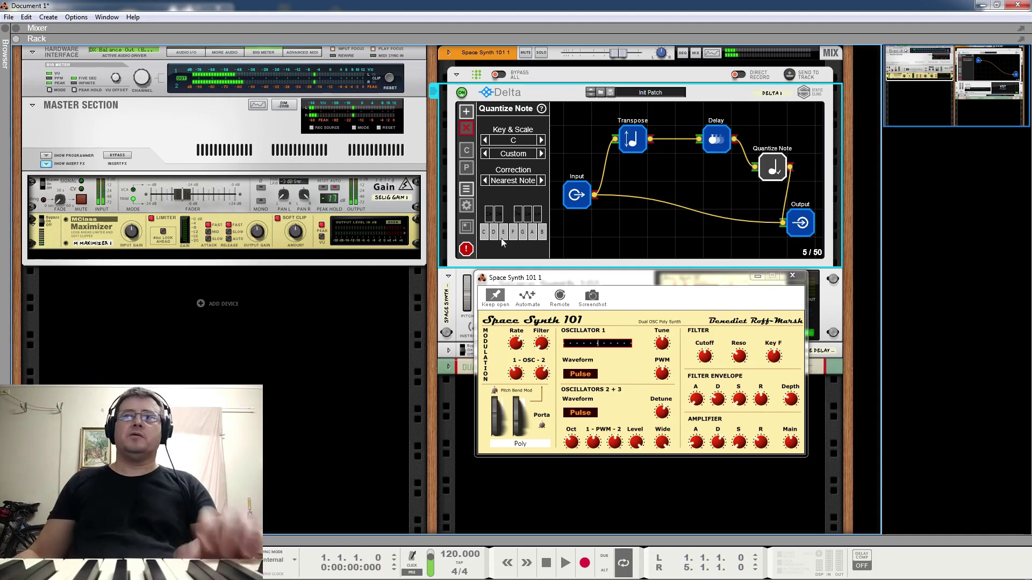
{"action": "left_click", "coordinate": [543, 235]}
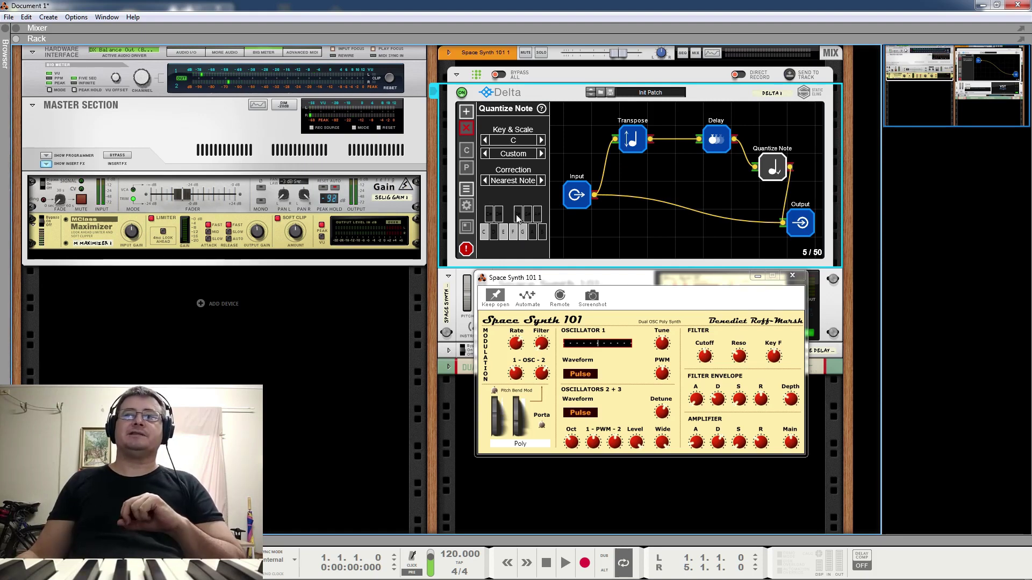
{"action": "left_click", "coordinate": [514, 234]}
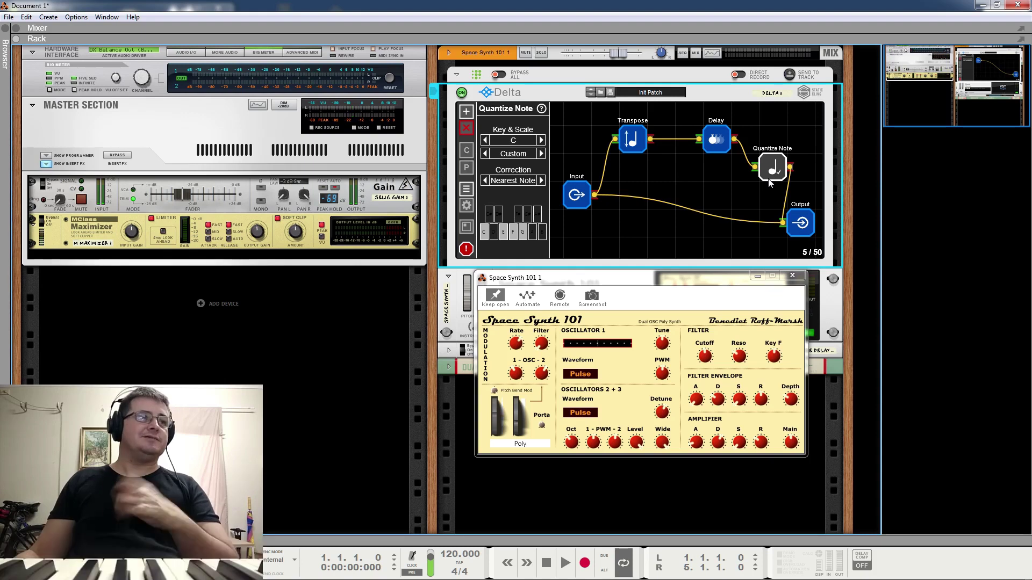
Try a 1/128 Delay time with a per-delay transpose of +5, change the time to 1/8 and move Delay closer to Transpose.
{"action": "left_click", "coordinate": [715, 138]}
{"action": "scroll", "coordinate": [529, 181], "scroll_direction": "down", "scroll_amount": 5}
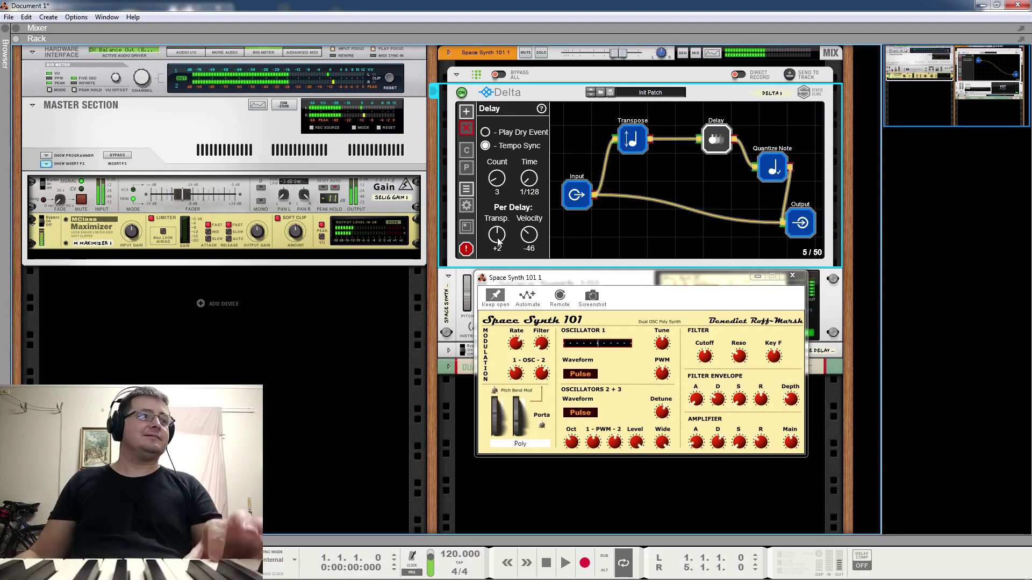
{"action": "mouse_move", "coordinate": [505, 232]}
{"action": "left_mouse_down"}
{"action": "mouse_move", "coordinate": [512, 221]}
{"action": "mouse_move", "coordinate": [511, 230]}
{"action": "left_mouse_up"}
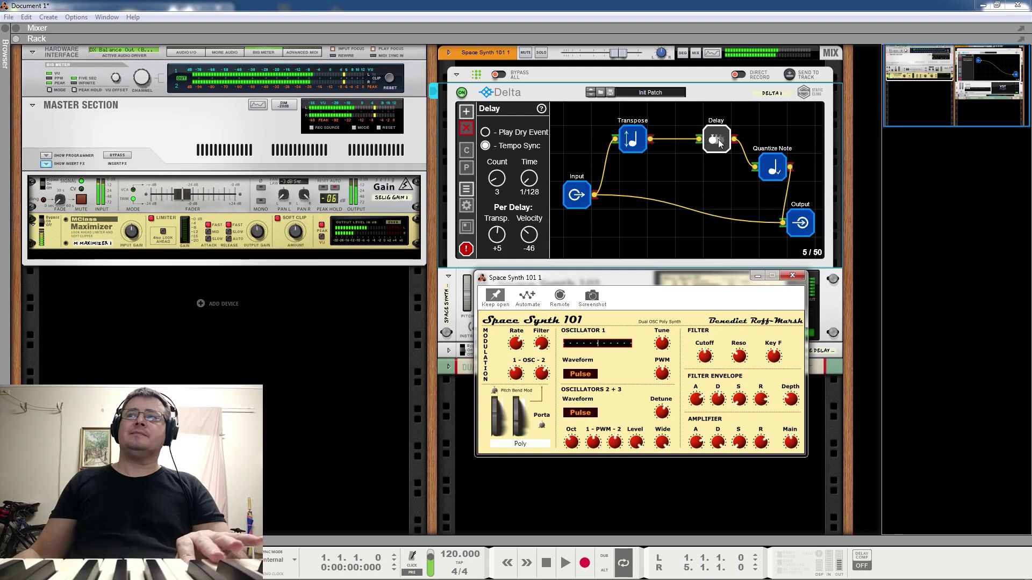
{"action": "left_click_drag", "start_coordinate": [718, 139], "coordinate": [690, 140]}
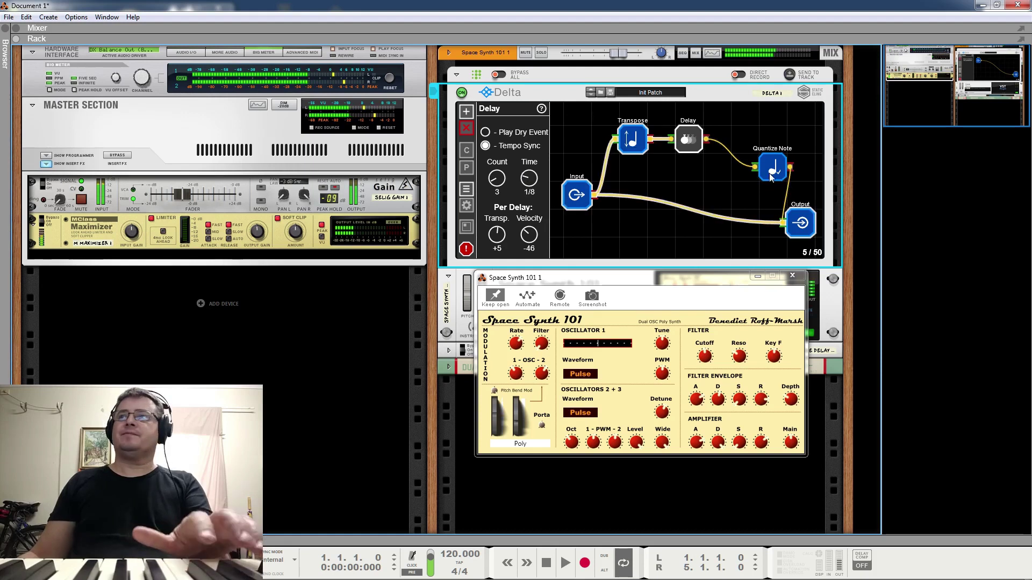
Move Quantize Note closer to Delay, and add a Chance Switch node between Input and Output.
{"action": "left_click_drag", "start_coordinate": [769, 173], "coordinate": [741, 172]}
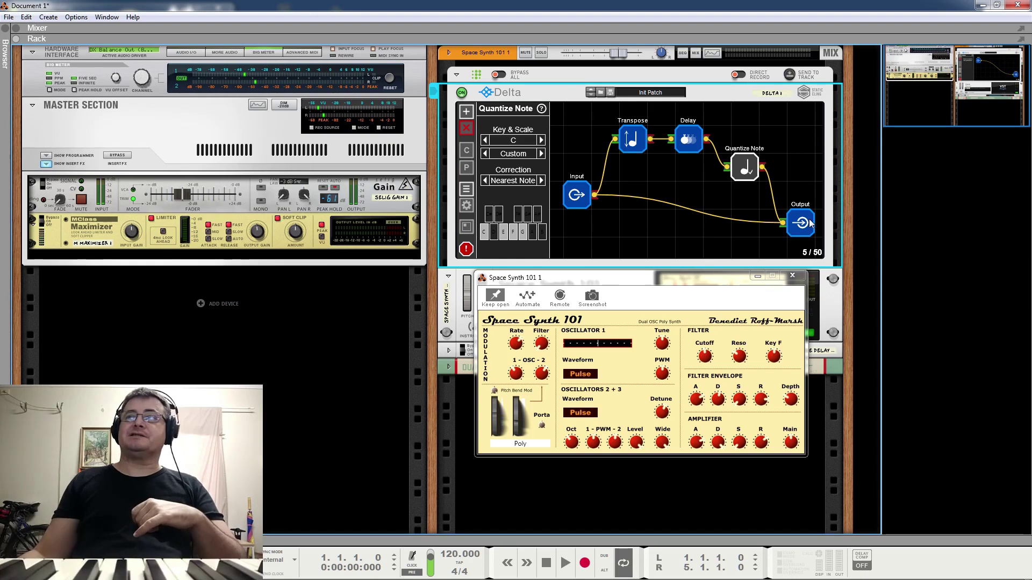
{"action": "left_click", "coordinate": [466, 112]}
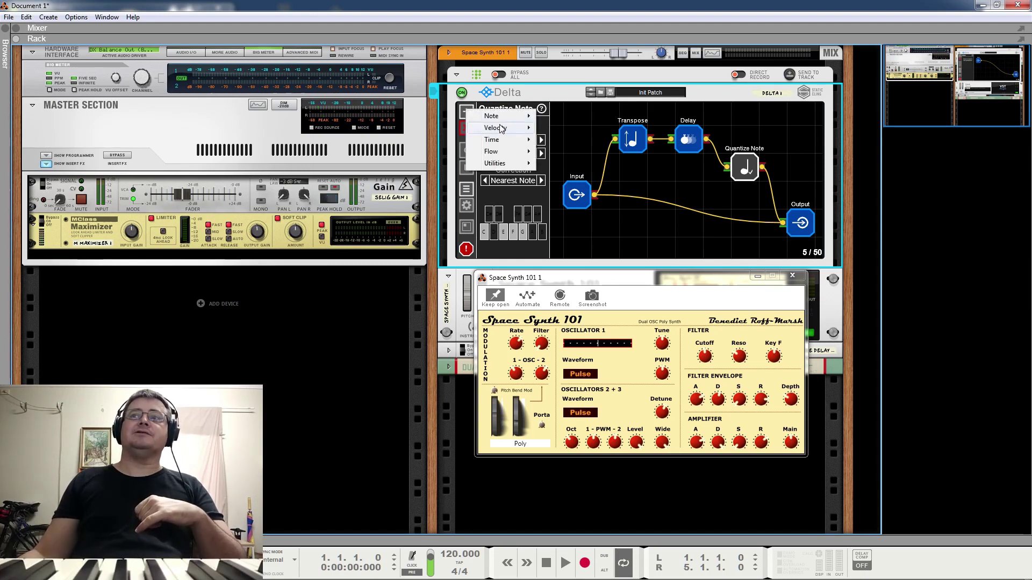
{"action": "mouse_move", "coordinate": [506, 142]}
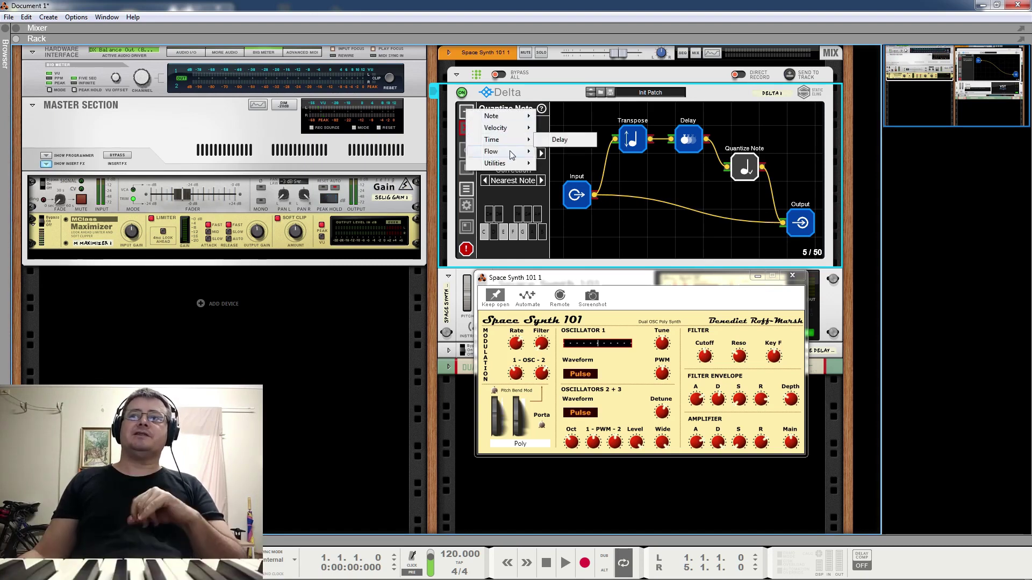
{"action": "left_click", "coordinate": [565, 156]}
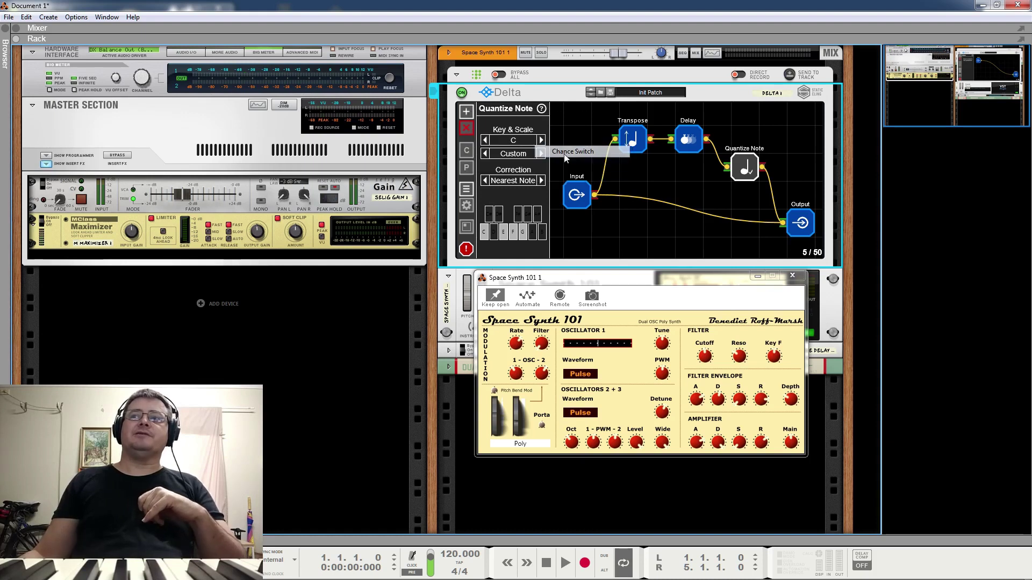
{"action": "left_click_drag", "start_coordinate": [574, 133], "coordinate": [686, 194]}
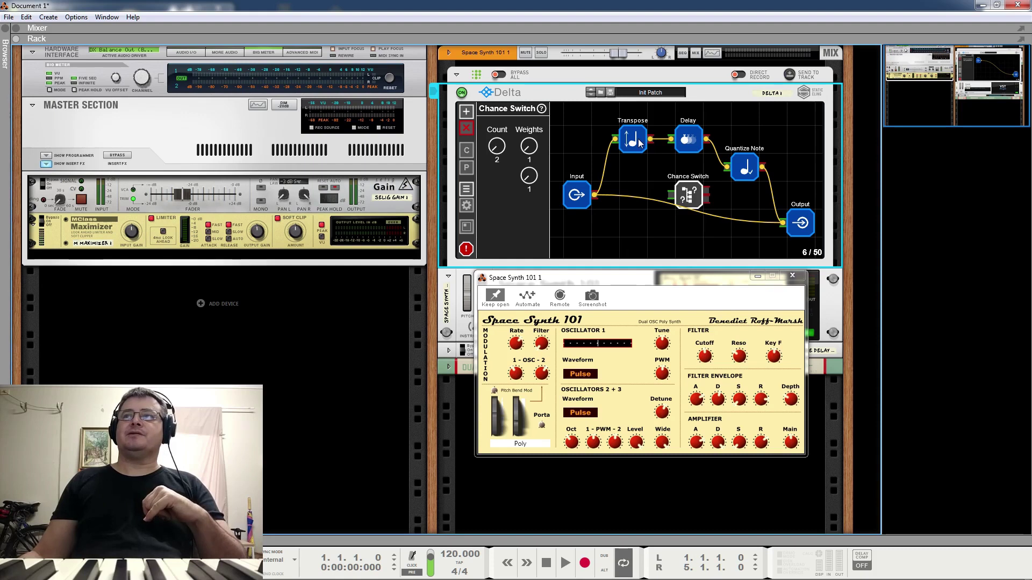
Delete the Delay and Quantize Note nodes, and disconnect Transpose from Input and place it above and to the right of Chance Switch.
{"action": "left_click", "coordinate": [692, 145]}
{"action": "left_click_drag", "start_coordinate": [780, 171], "coordinate": [666, 118]}
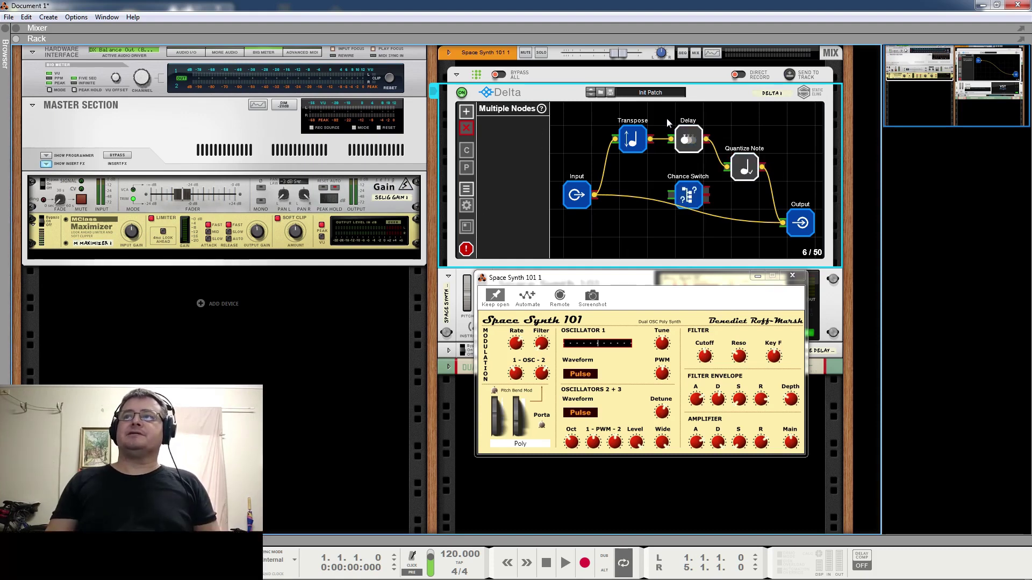
{"action": "key", "text": "Delete"}
{"action": "left_click", "coordinate": [625, 141]}
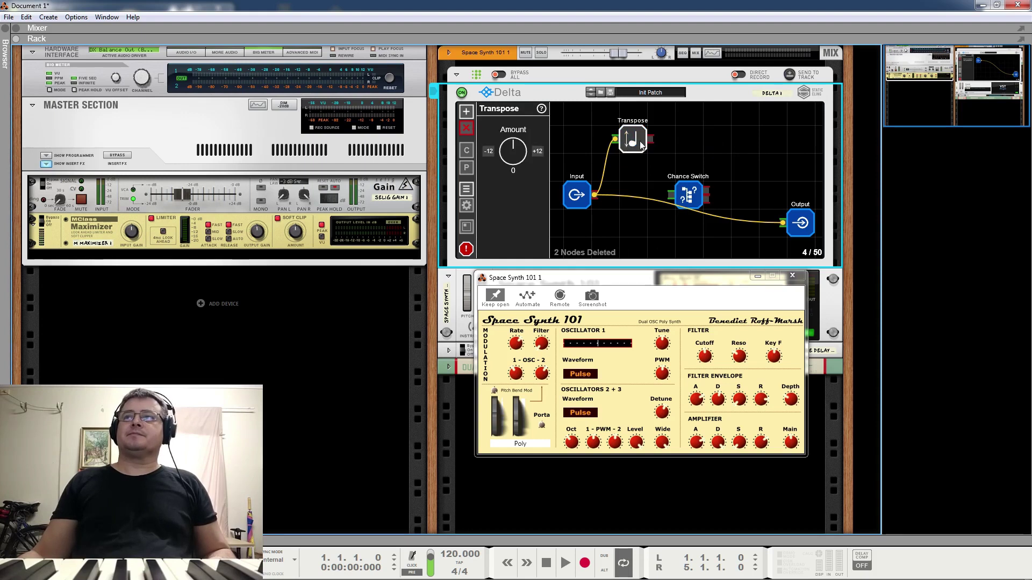
{"action": "double_click", "coordinate": [628, 139]}
{"action": "left_click_drag", "start_coordinate": [629, 141], "coordinate": [741, 141]}
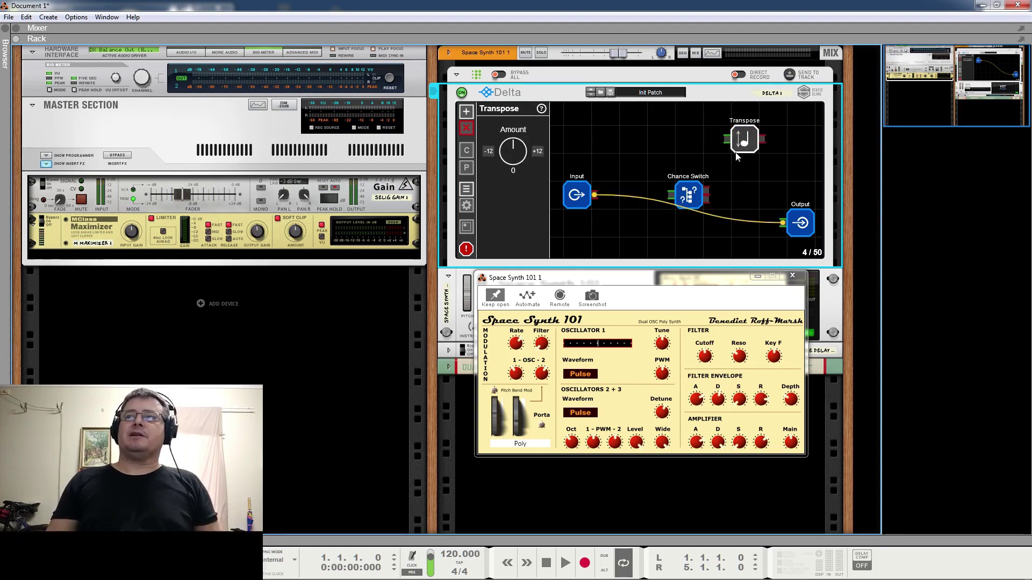
Route Input into Chance Switch, with its first output feeding Transpose and its second output feeding Output.
{"action": "left_click", "coordinate": [692, 191]}
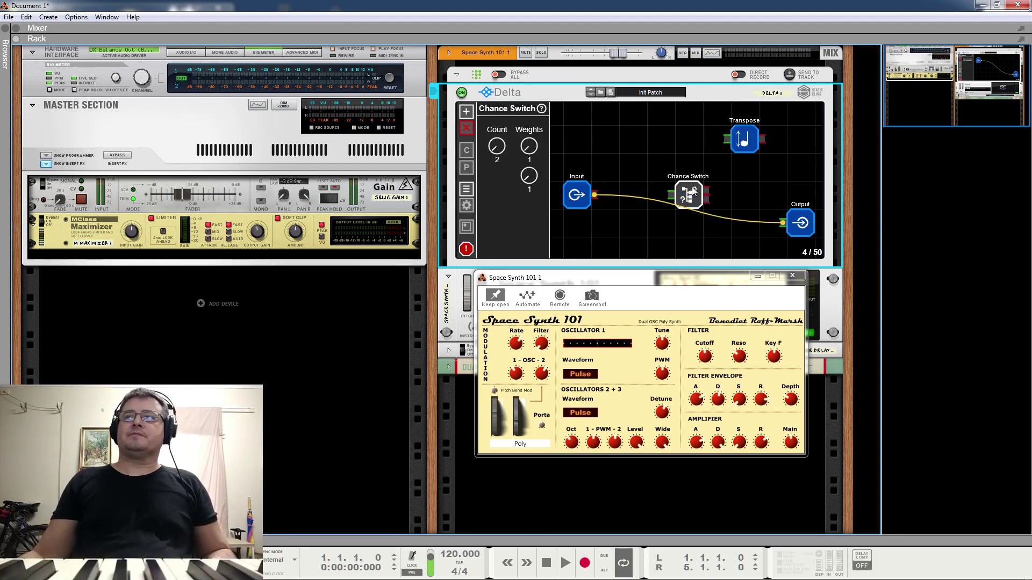
{"action": "left_click", "coordinate": [785, 221]}
{"action": "left_click_drag", "start_coordinate": [705, 197], "coordinate": [781, 224]}
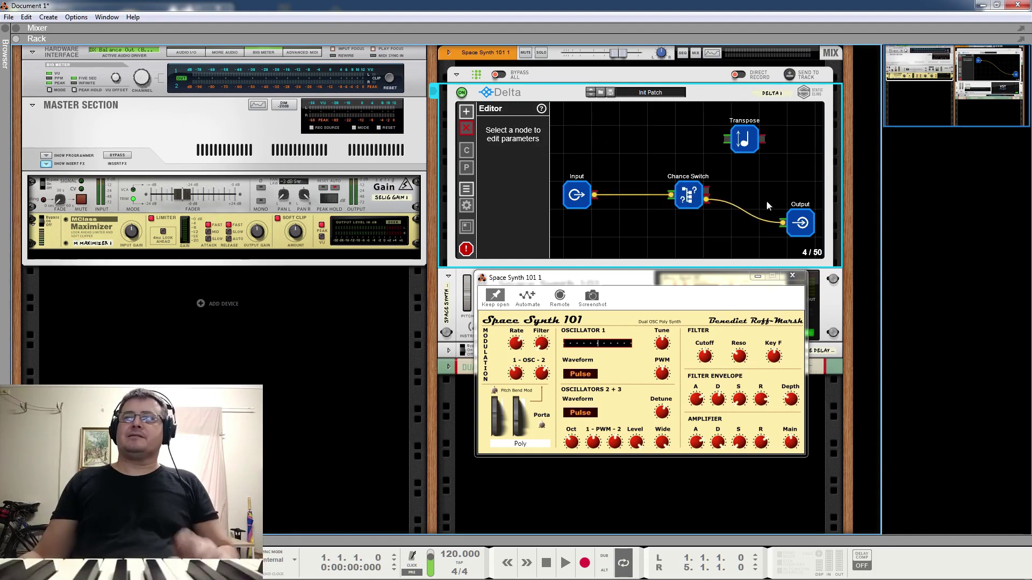
{"action": "left_click_drag", "start_coordinate": [727, 139], "coordinate": [707, 193]}
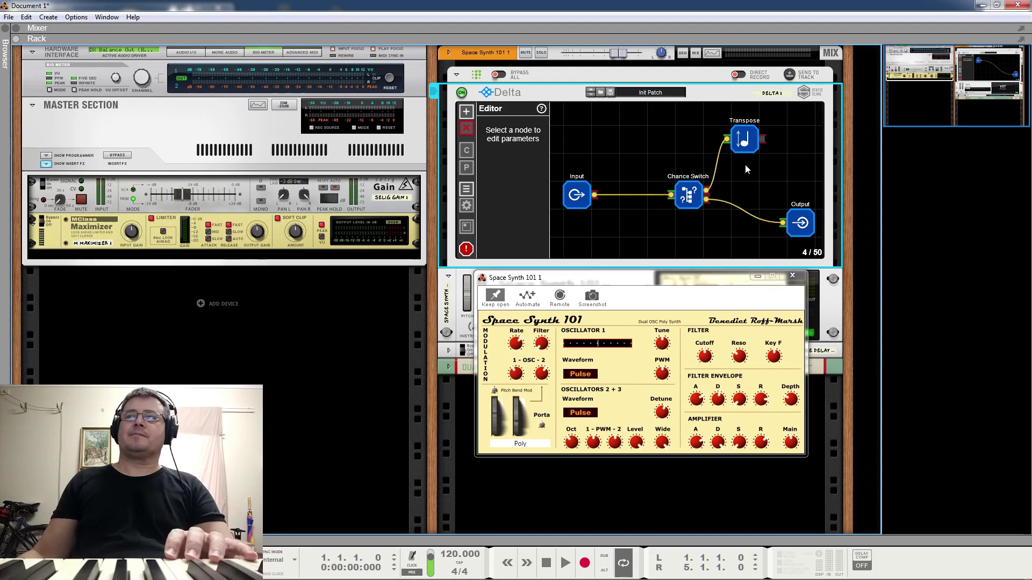
Connect Transpose to Output with an amount of +12, and move Chance Switch closer to Input.
{"action": "left_click_drag", "start_coordinate": [762, 139], "coordinate": [784, 223]}
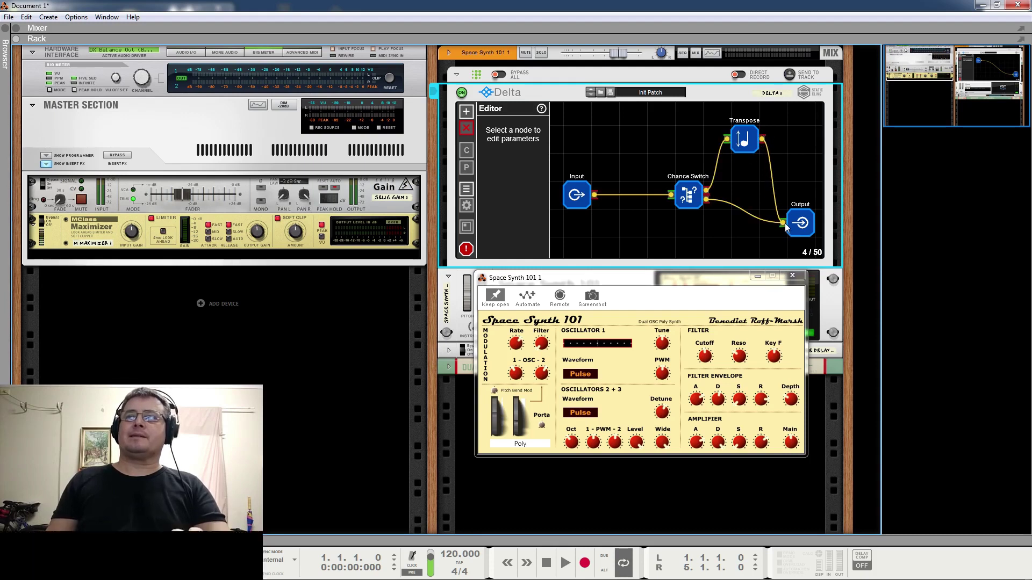
{"action": "left_click", "coordinate": [676, 199]}
{"action": "left_click_drag", "start_coordinate": [673, 202], "coordinate": [645, 201]}
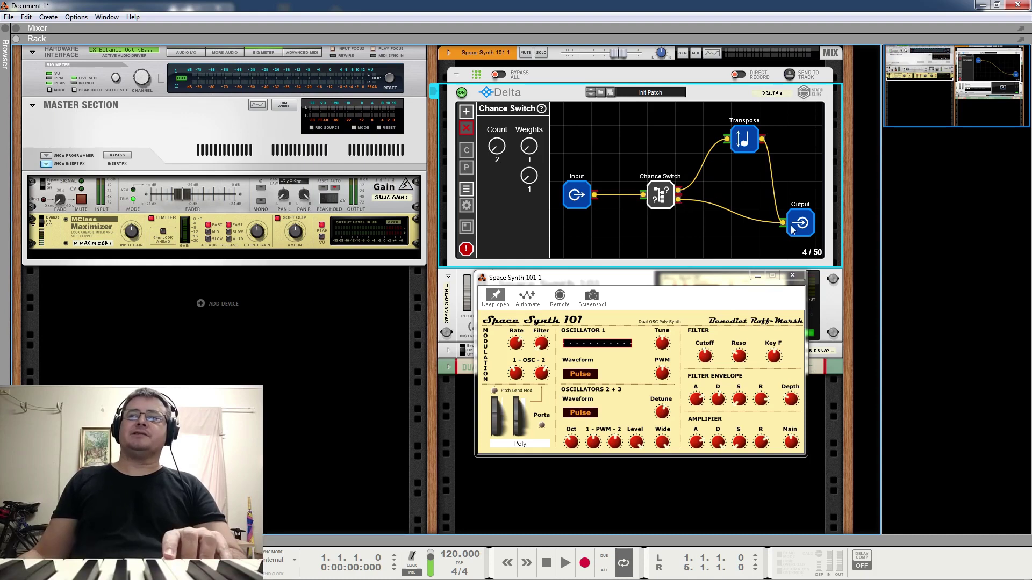
{"action": "left_click", "coordinate": [738, 141]}
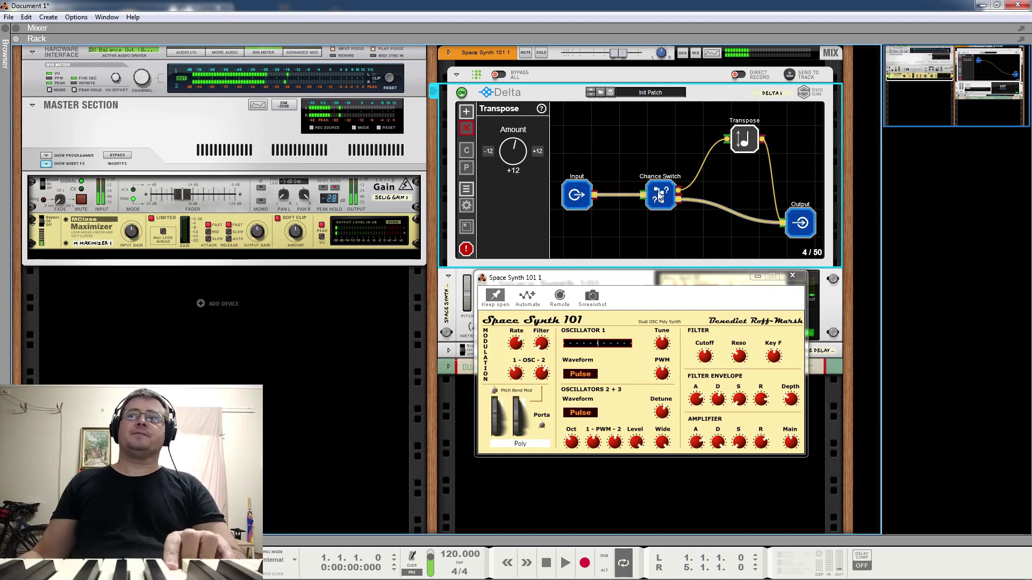
Try a weight of 2 on Chance Switch's second output and a count of 4, restoring the weight to 1 and the count to 2.
{"action": "left_click", "coordinate": [661, 196]}
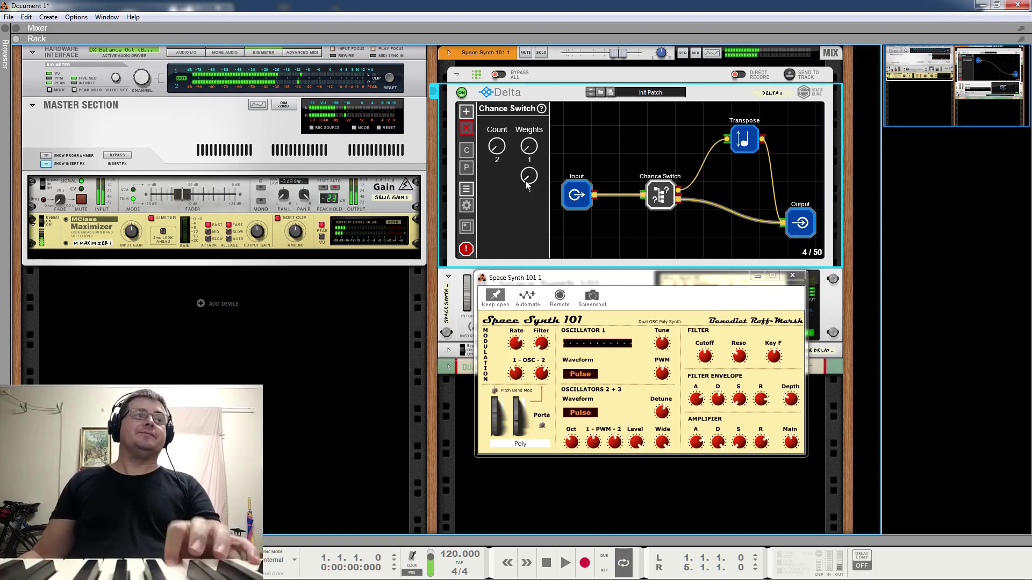
{"action": "left_click_drag", "start_coordinate": [524, 181], "coordinate": [541, 176]}
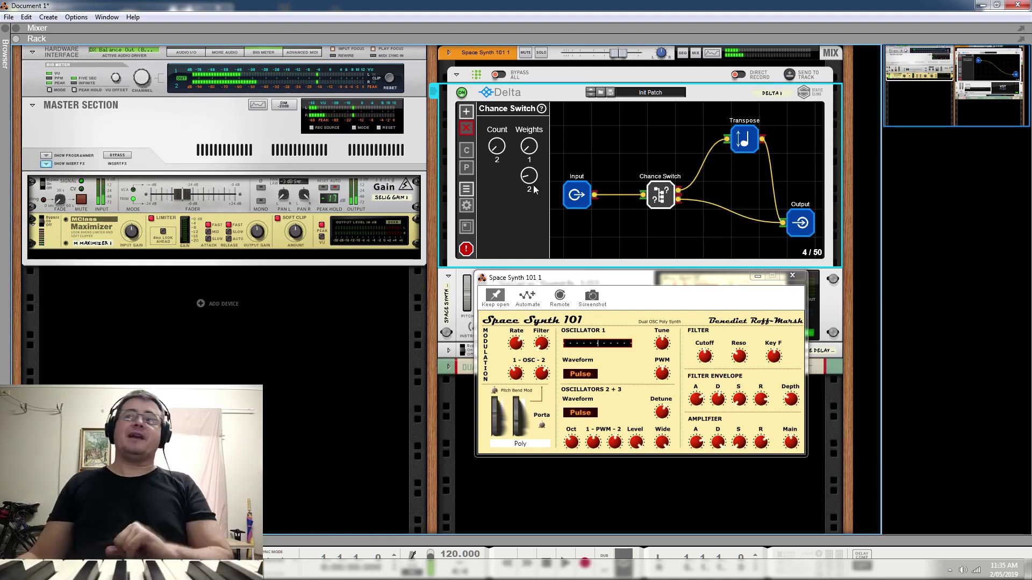
{"action": "left_click_drag", "start_coordinate": [534, 176], "coordinate": [533, 182]}
{"action": "left_click_drag", "start_coordinate": [511, 131], "coordinate": [511, 81]}
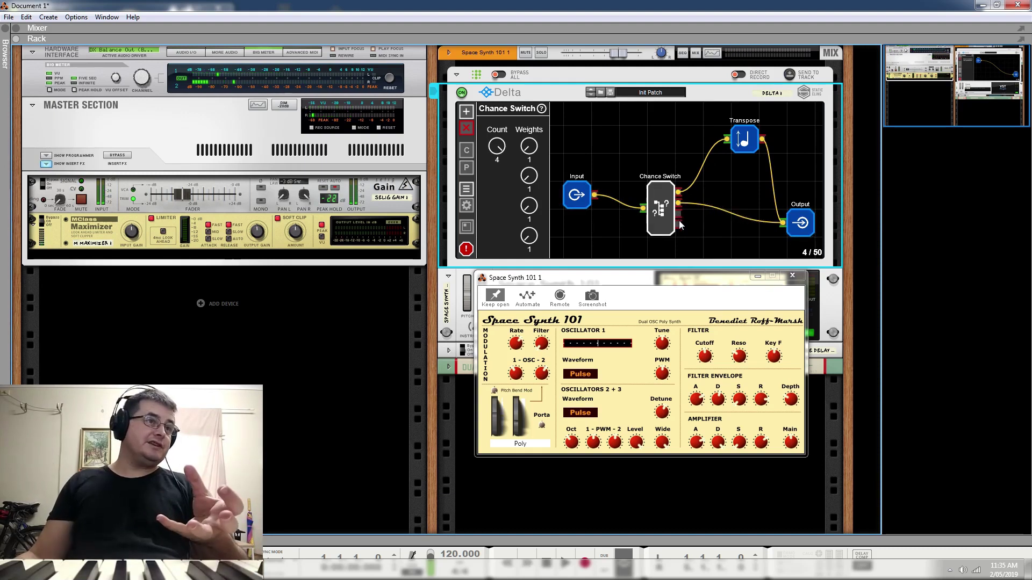
{"action": "left_click_drag", "start_coordinate": [500, 149], "coordinate": [504, 185]}
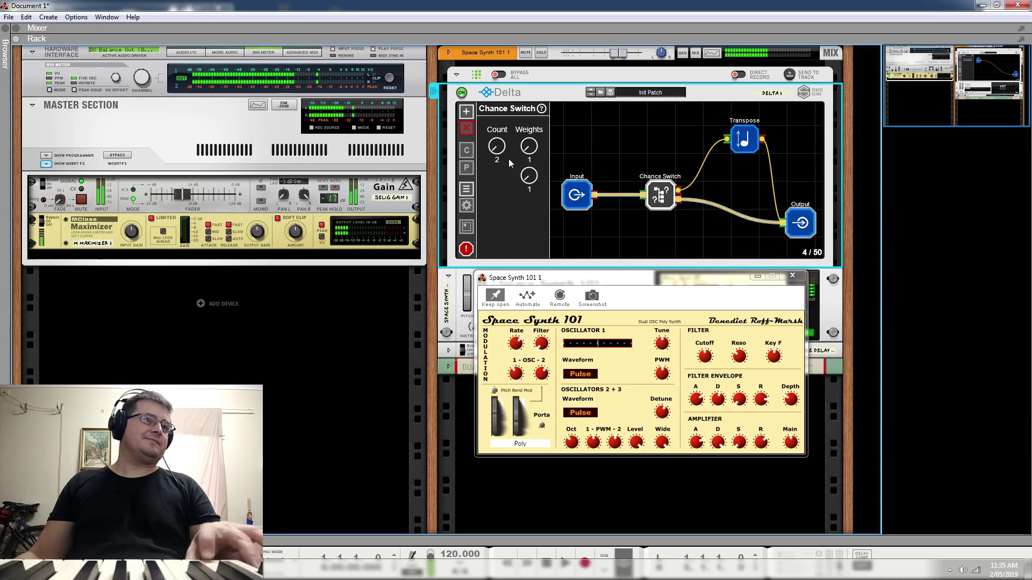
Remove the cable from Chance Switch to Output, and connect Input directly to Output.
{"action": "left_click", "coordinate": [699, 202]}
{"action": "key", "text": "Delete"}
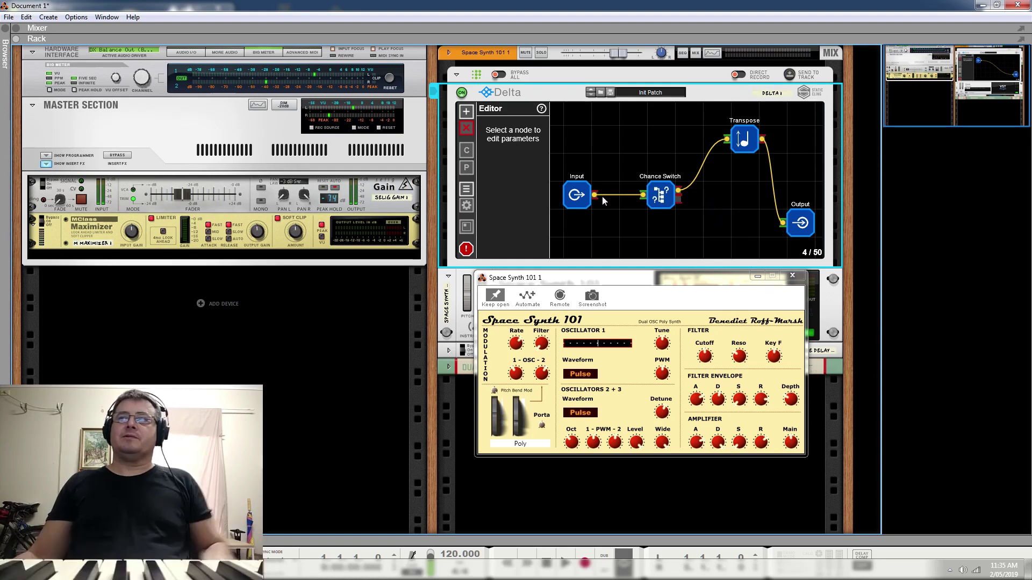
{"action": "left_click_drag", "start_coordinate": [595, 197], "coordinate": [783, 222]}
Replace Chance Switch with a Sequential Switch node placed between Input and Output.
{"action": "left_click", "coordinate": [660, 196]}
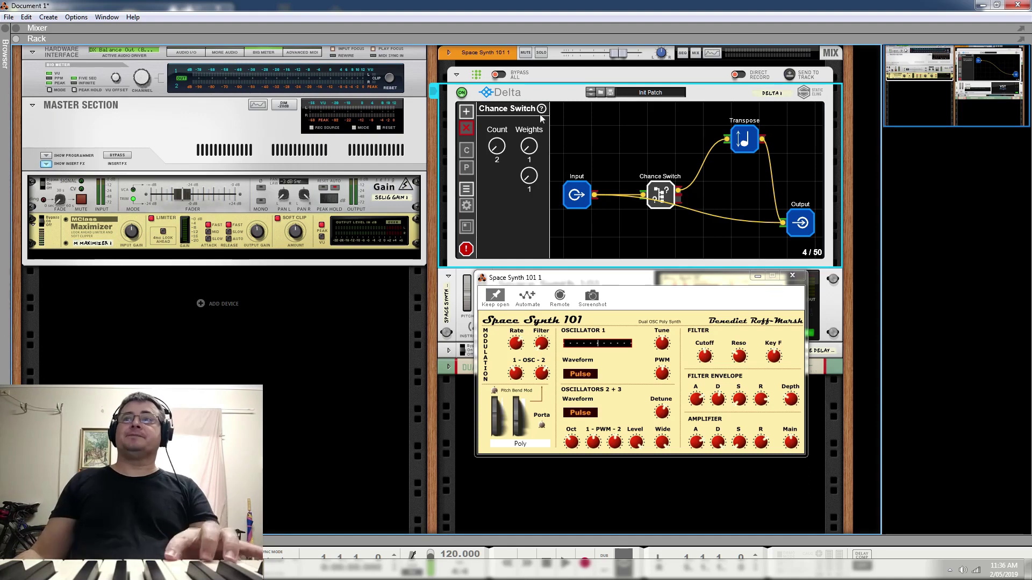
{"action": "left_click", "coordinate": [466, 113]}
{"action": "mouse_move", "coordinate": [508, 154]}
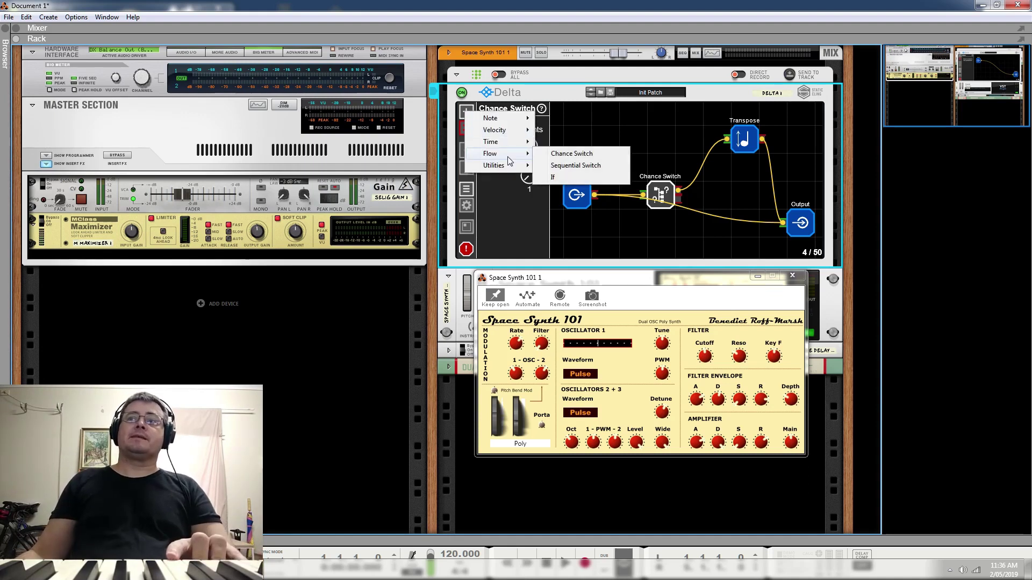
{"action": "left_click", "coordinate": [572, 166]}
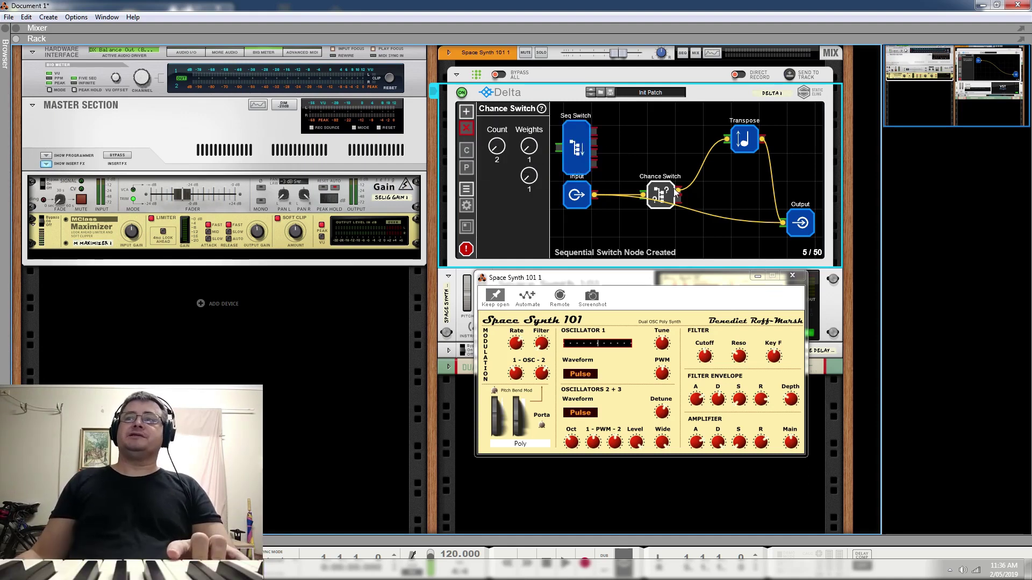
{"action": "key", "text": "Delete"}
{"action": "left_click_drag", "start_coordinate": [580, 135], "coordinate": [692, 168]}
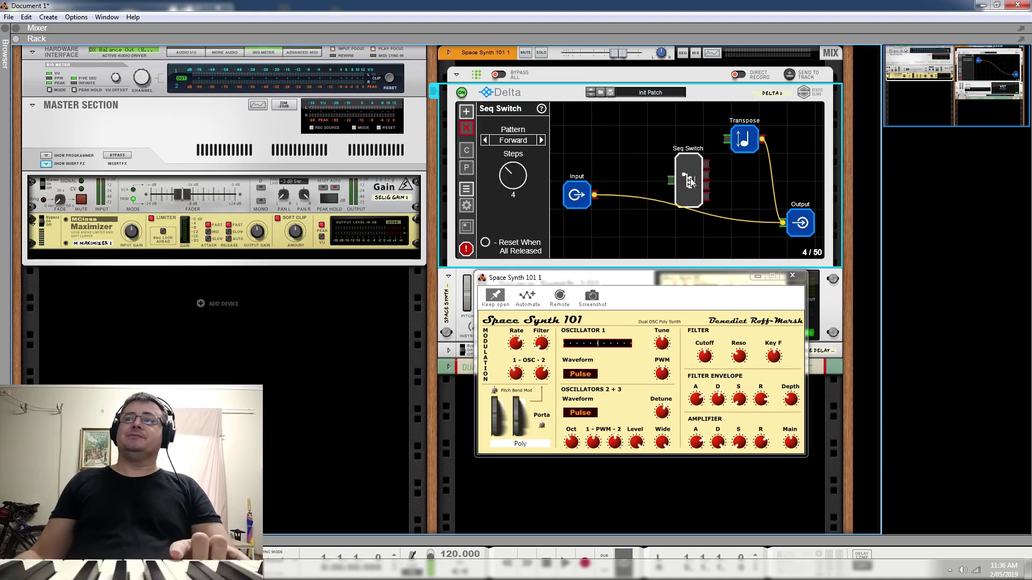
Connect Input to Seq Switch, and remove the cables running into Output from Input and Transpose.
{"action": "left_click", "coordinate": [597, 196]}
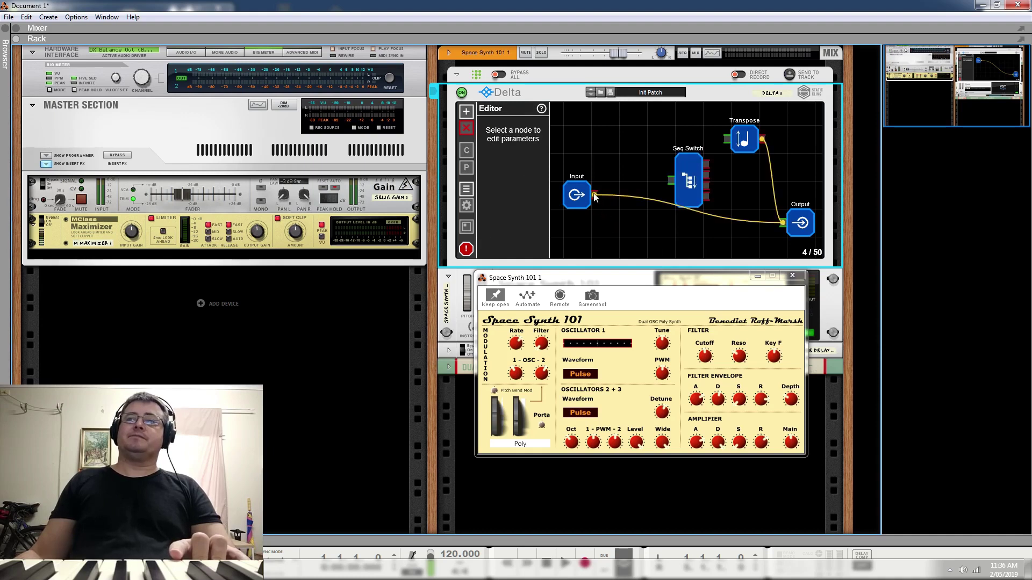
{"action": "left_click_drag", "start_coordinate": [595, 198], "coordinate": [670, 180]}
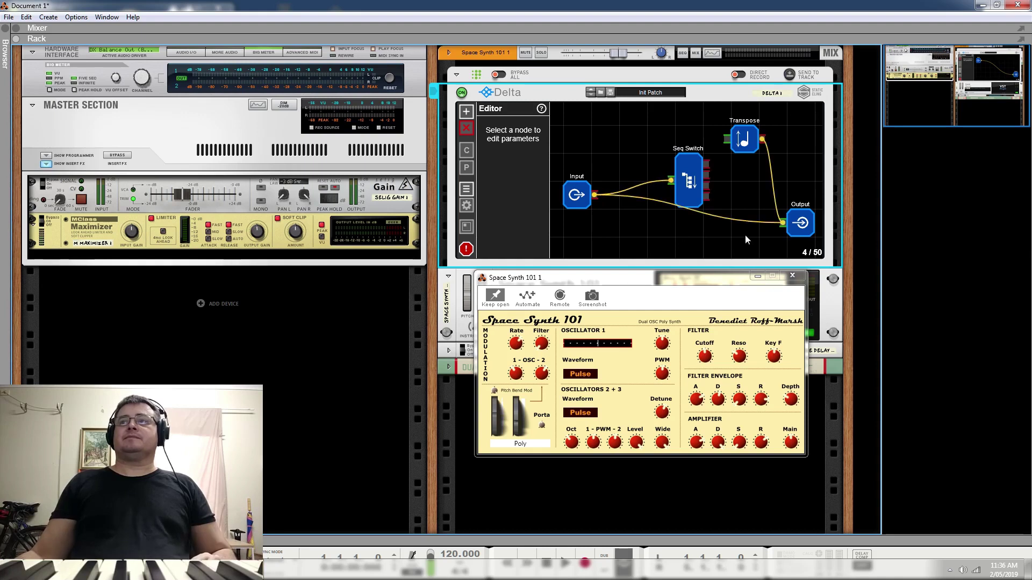
{"action": "left_click_drag", "start_coordinate": [778, 223], "coordinate": [691, 225]}
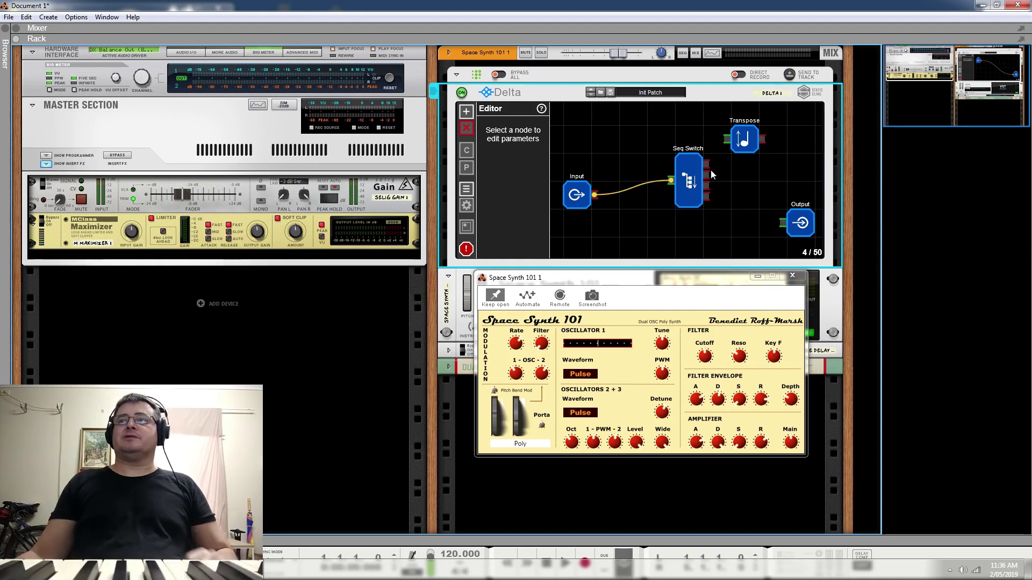
Rearrange the nodes and wire Seq Switch's first output directly to Output and its second output through Transpose to Output.
{"action": "left_click_drag", "start_coordinate": [706, 164], "coordinate": [634, 145]}
{"action": "left_click_drag", "start_coordinate": [748, 150], "coordinate": [717, 221]}
{"action": "left_click_drag", "start_coordinate": [794, 222], "coordinate": [795, 138]}
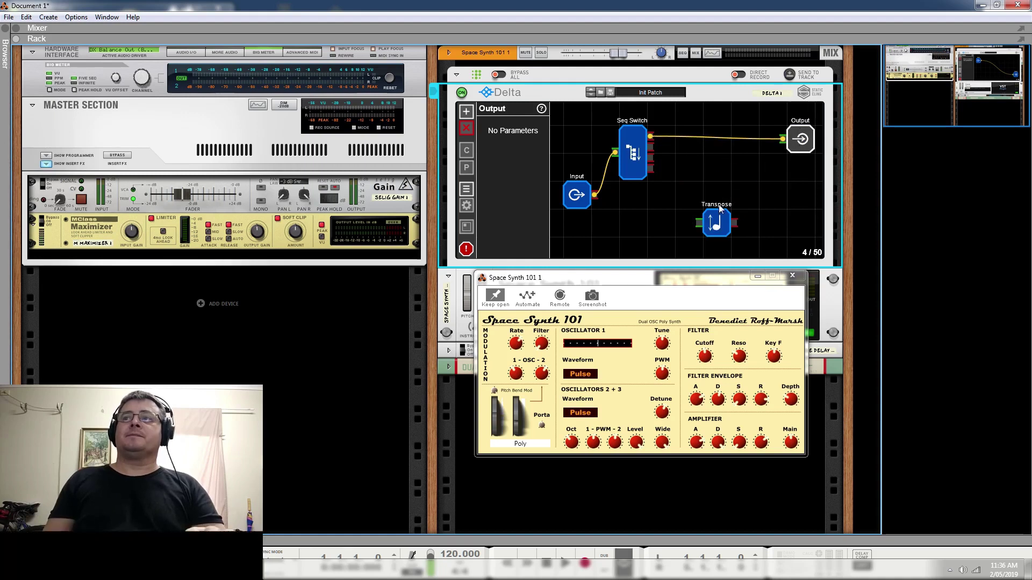
{"action": "left_click_drag", "start_coordinate": [718, 204], "coordinate": [718, 152]}
{"action": "left_click", "coordinate": [693, 171]}
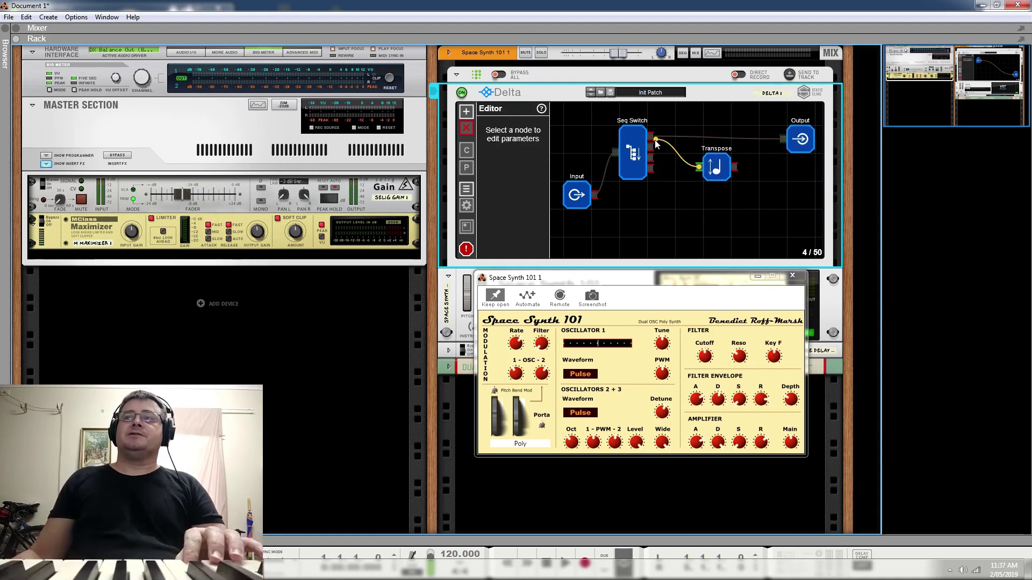
{"action": "left_click_drag", "start_coordinate": [650, 148], "coordinate": [782, 140]}
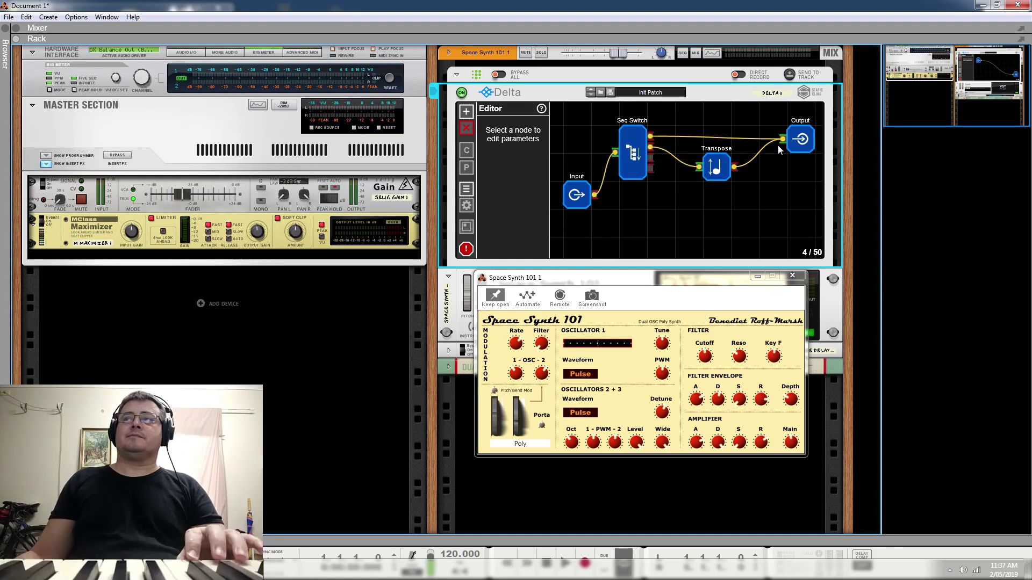
Set Seq Switch to 2 steps and enable Reset When All Released.
{"action": "left_click", "coordinate": [643, 149]}
{"action": "left_click_drag", "start_coordinate": [507, 175], "coordinate": [502, 191]}
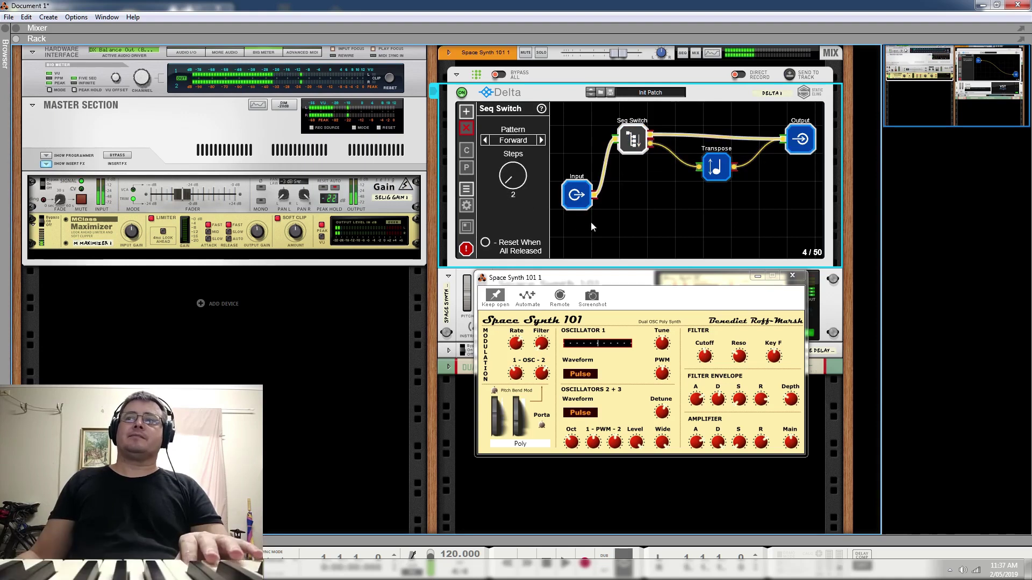
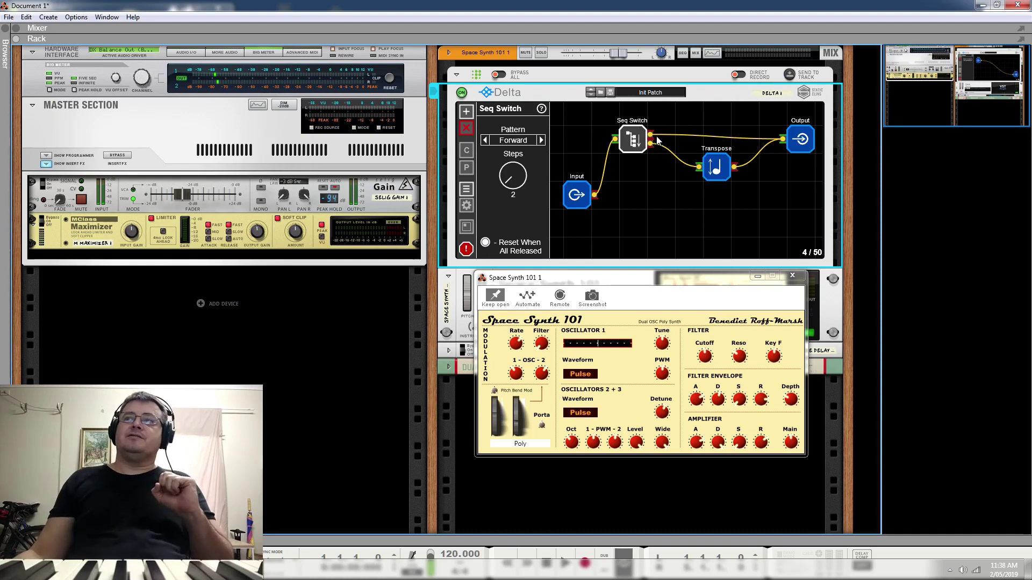
Set Seq Switch to 4 steps and move it down closer to Input's level.
{"action": "left_click_drag", "start_coordinate": [513, 177], "coordinate": [511, 141]}
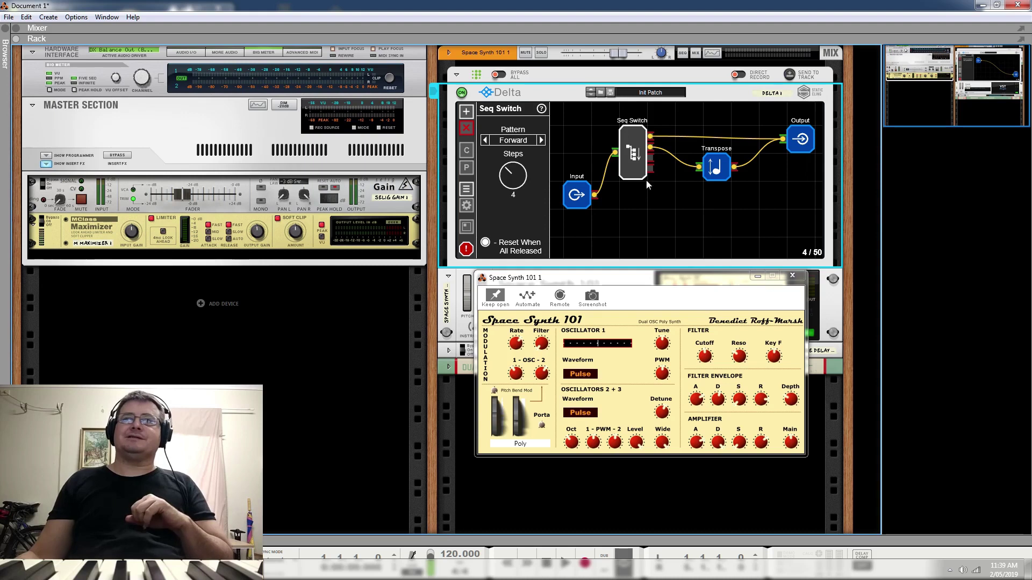
{"action": "left_click_drag", "start_coordinate": [643, 149], "coordinate": [643, 178]}
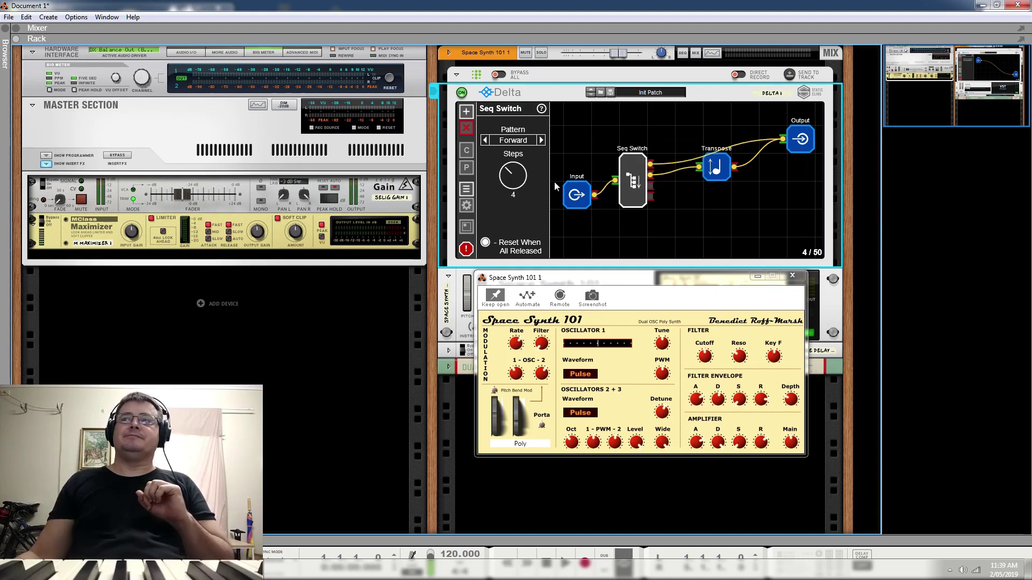
Add a Delay node beneath Transpose and wire it between Seq Switch's third output and Output.
{"action": "left_click", "coordinate": [466, 111]}
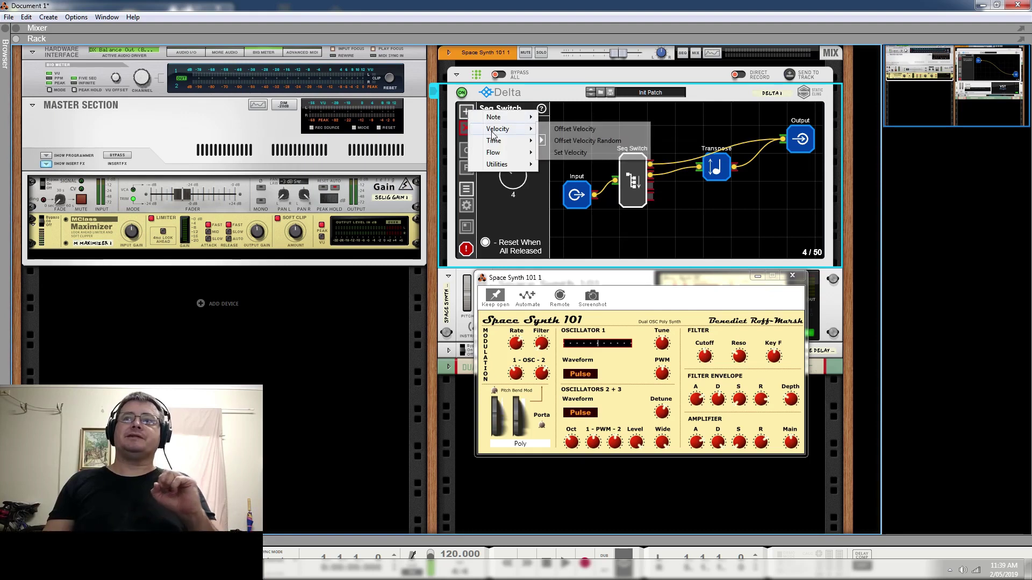
{"action": "mouse_move", "coordinate": [504, 144]}
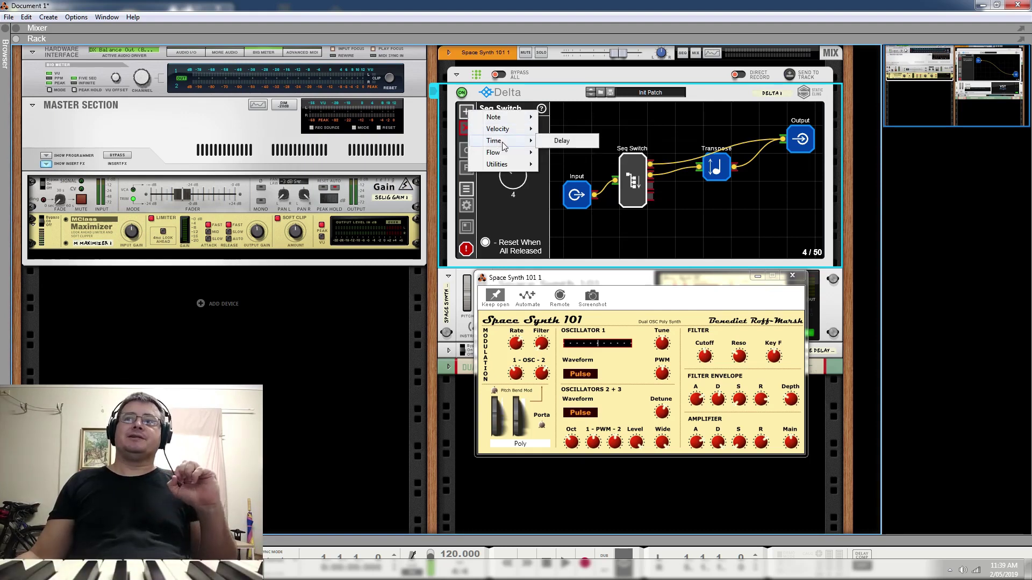
{"action": "left_click", "coordinate": [560, 141]}
{"action": "left_click_drag", "start_coordinate": [605, 177], "coordinate": [784, 141]}
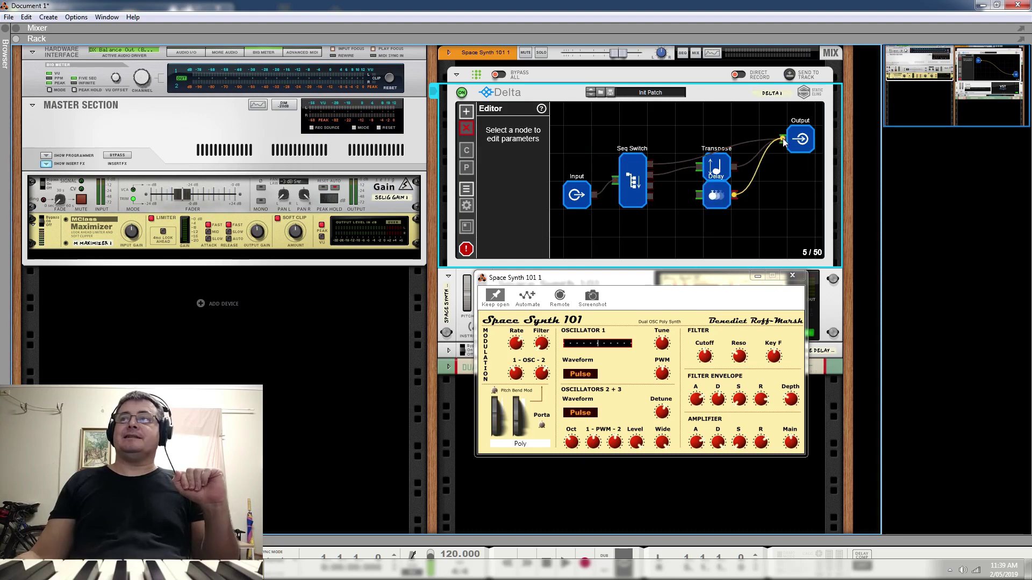
{"action": "left_click_drag", "start_coordinate": [701, 195], "coordinate": [650, 188]}
Set Seq Switch to 3 steps and silence the notes still sounding in Delta.
{"action": "left_click", "coordinate": [632, 173]}
{"action": "left_click_drag", "start_coordinate": [511, 162], "coordinate": [511, 168]}
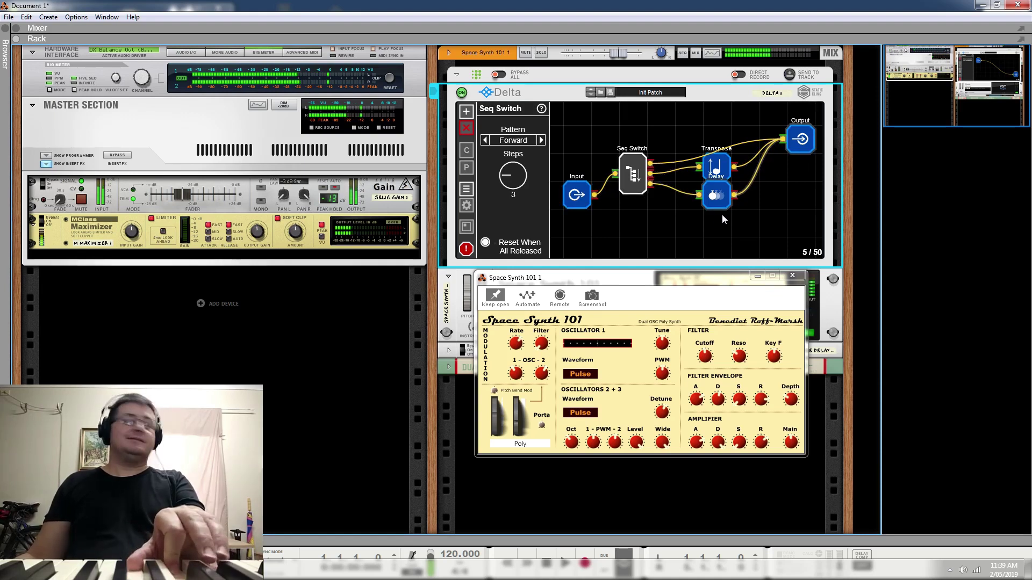
{"action": "left_click", "coordinate": [717, 195]}
{"action": "left_click", "coordinate": [466, 248]}
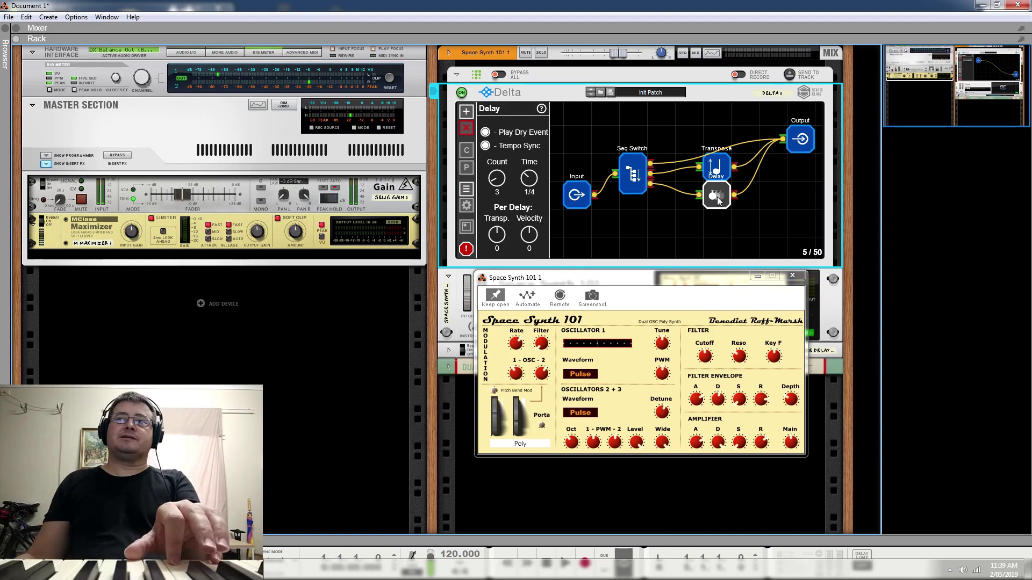
Move the Delay node down to clear it from Transpose.
{"action": "left_click", "coordinate": [720, 171]}
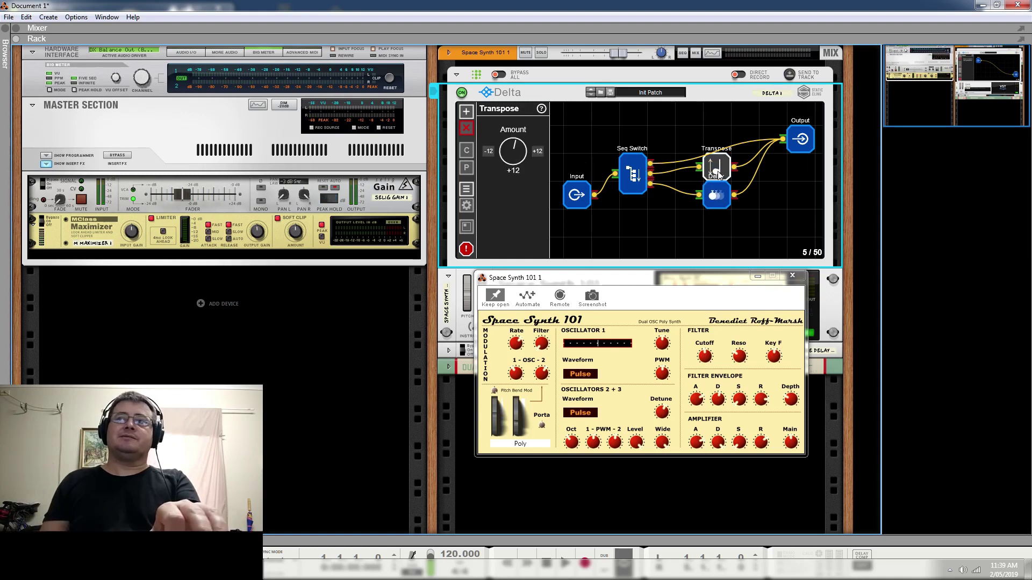
{"action": "left_click", "coordinate": [715, 198]}
{"action": "left_click_drag", "start_coordinate": [715, 200], "coordinate": [716, 228]}
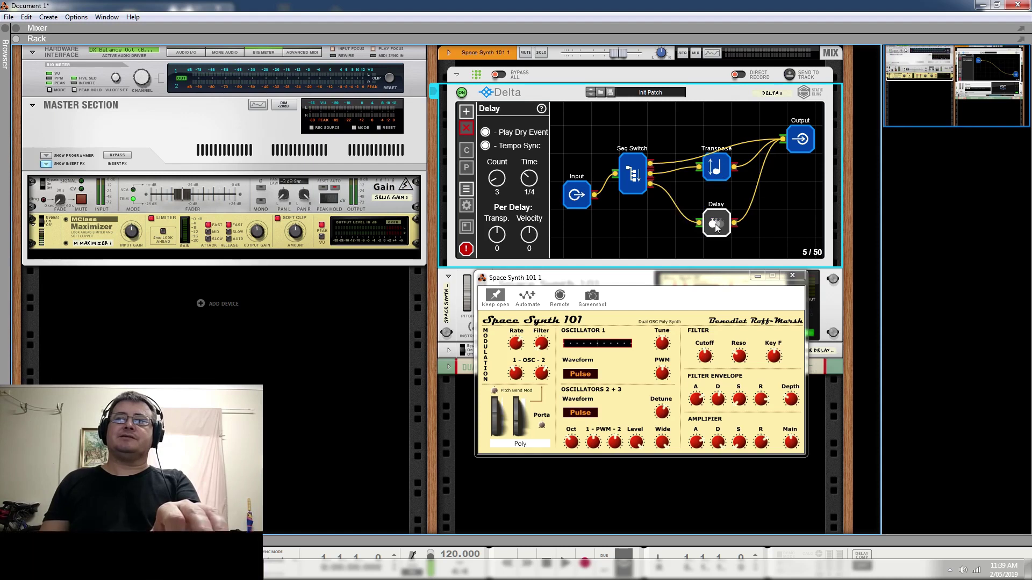
Duplicate the Transpose node and wire the copy between Seq Switch's third output and Delay.
{"action": "left_click", "coordinate": [724, 173]}
{"action": "key", "text": "ctrl+c"}
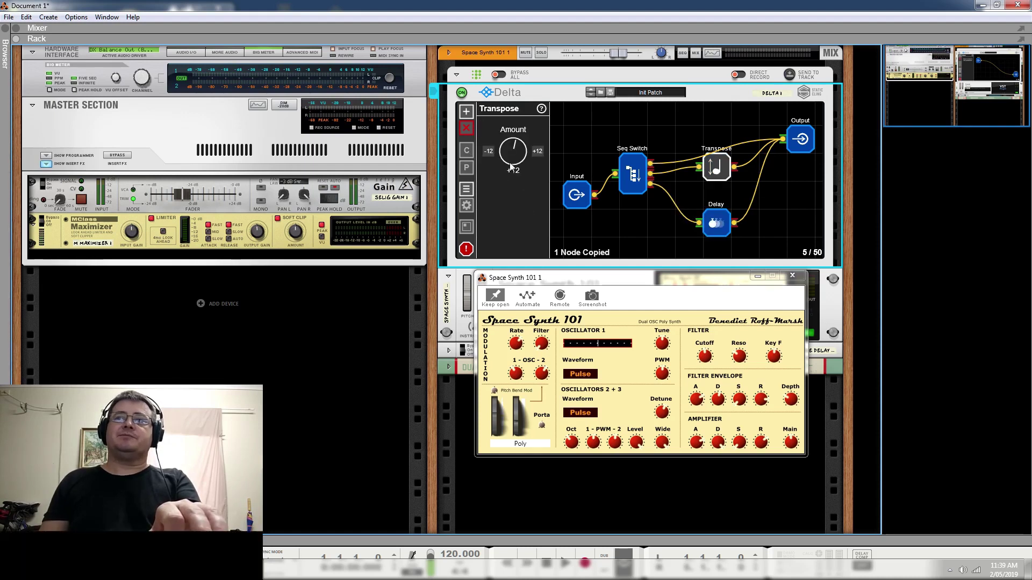
{"action": "left_click", "coordinate": [469, 169]}
{"action": "left_click_drag", "start_coordinate": [718, 170], "coordinate": [724, 224]}
{"action": "mouse_move", "coordinate": [650, 174]}
{"action": "left_mouse_down"}
{"action": "mouse_move", "coordinate": [678, 227]}
{"action": "mouse_move", "coordinate": [658, 231]}
{"action": "mouse_move", "coordinate": [656, 188]}
{"action": "left_mouse_up"}
{"action": "left_click_drag", "start_coordinate": [673, 224], "coordinate": [728, 222]}
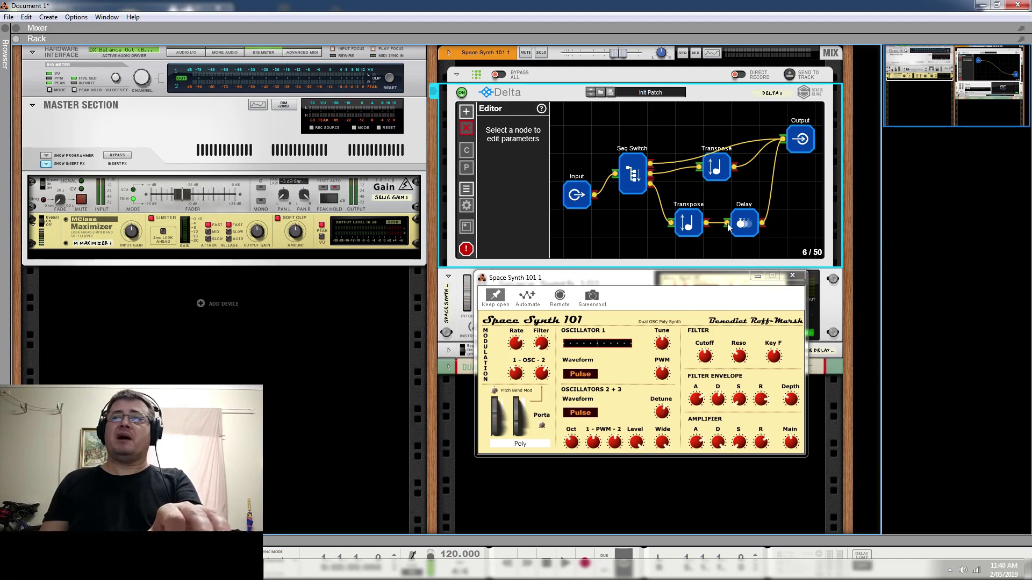
Set the copied Transpose to +24 and the Delay's per-delay transposition to -3.
{"action": "left_click", "coordinate": [688, 225]}
{"action": "left_click_drag", "start_coordinate": [514, 155], "coordinate": [535, 152]}
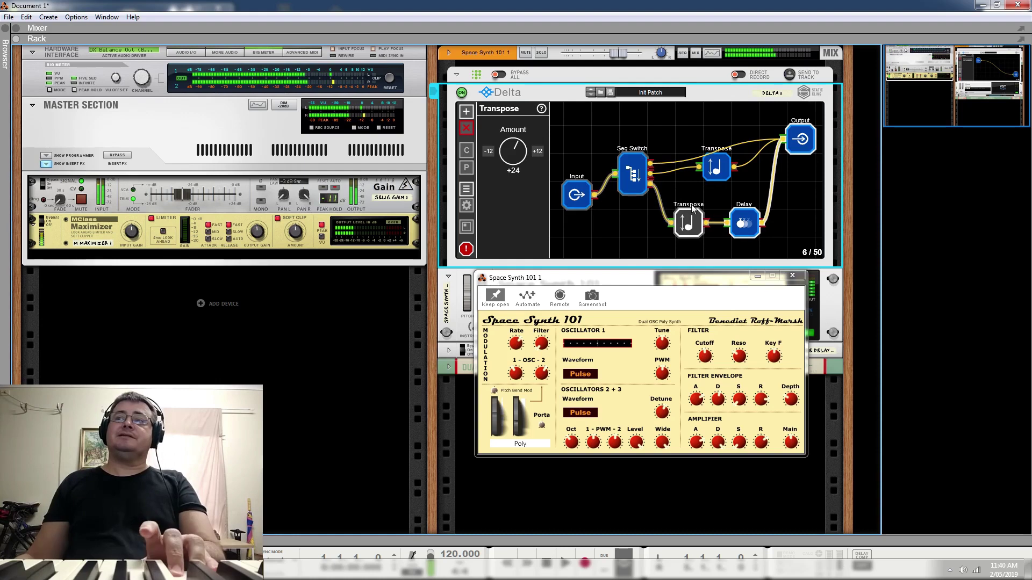
{"action": "left_click", "coordinate": [745, 226]}
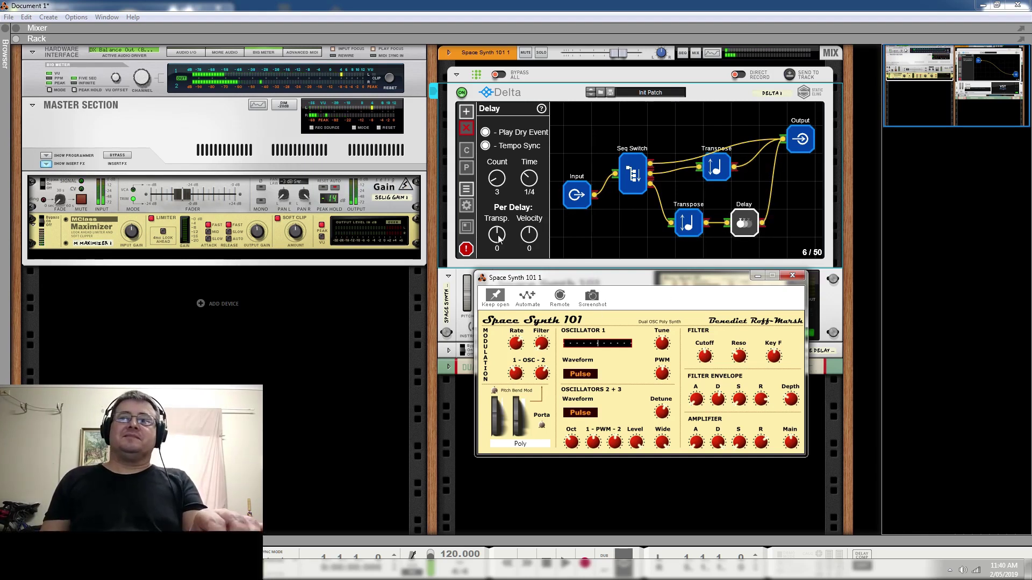
{"action": "left_click_drag", "start_coordinate": [496, 235], "coordinate": [498, 243]}
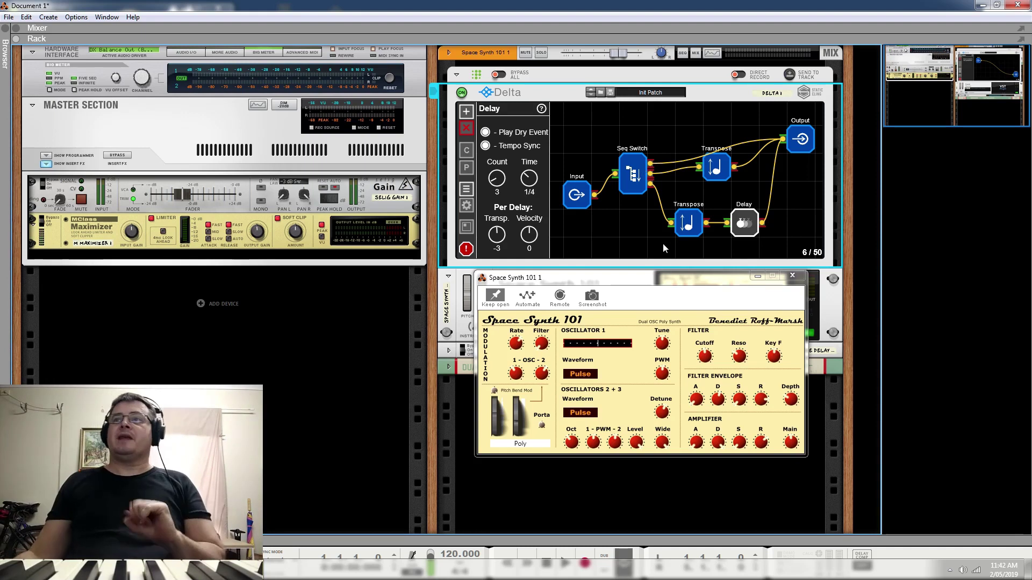
Replace Seq Switch with an If node, wiring Input into it and its two outputs to the two Transpose nodes.
{"action": "left_click", "coordinate": [638, 171]}
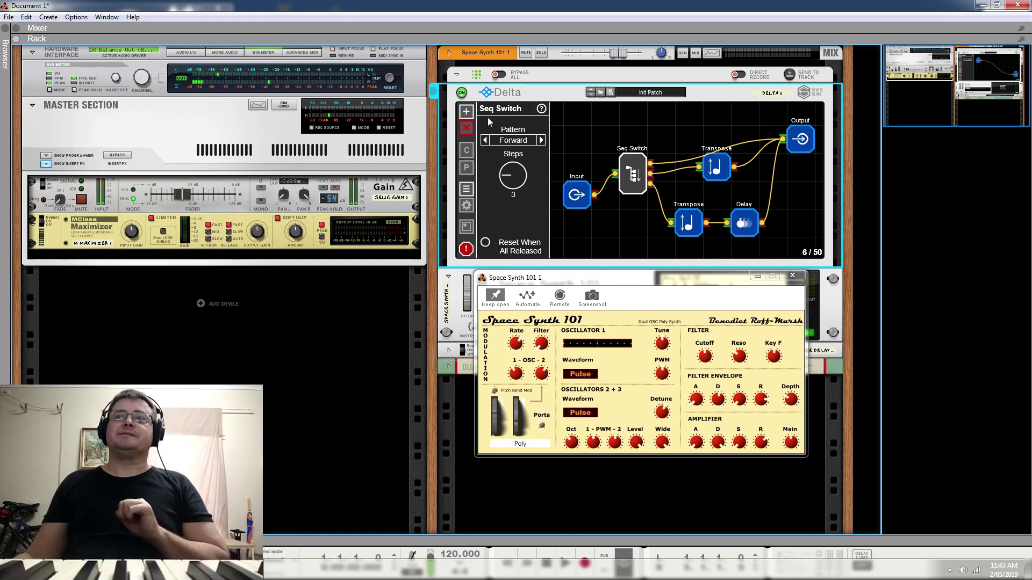
{"action": "left_click", "coordinate": [466, 112]}
{"action": "mouse_move", "coordinate": [496, 157]}
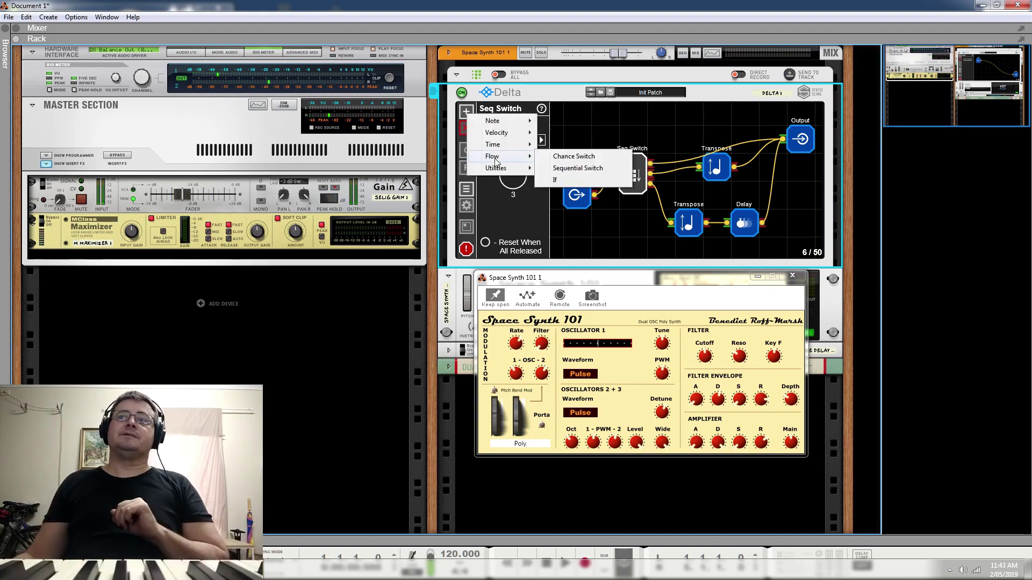
{"action": "left_click", "coordinate": [556, 180]}
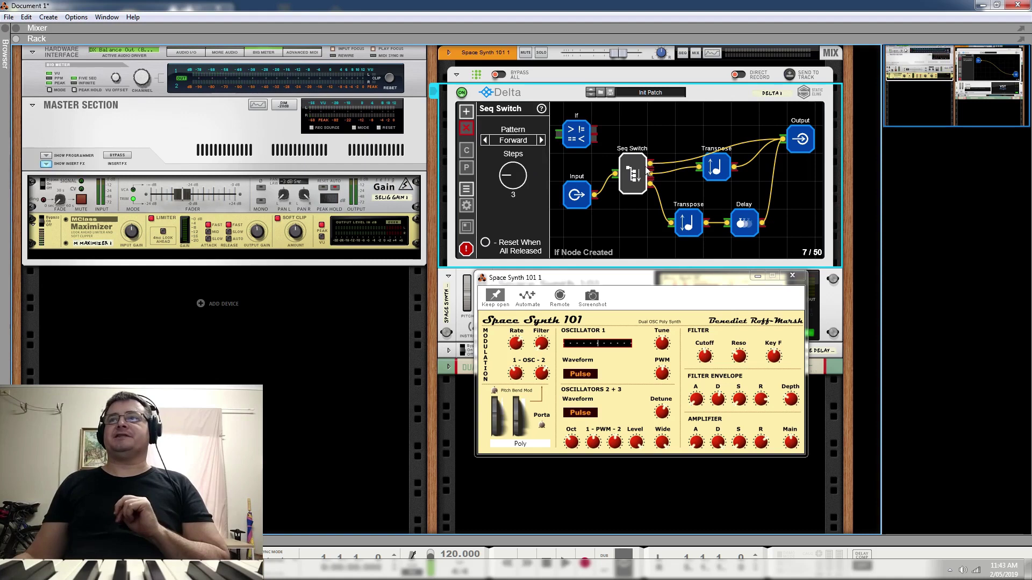
{"action": "left_click", "coordinate": [466, 128]}
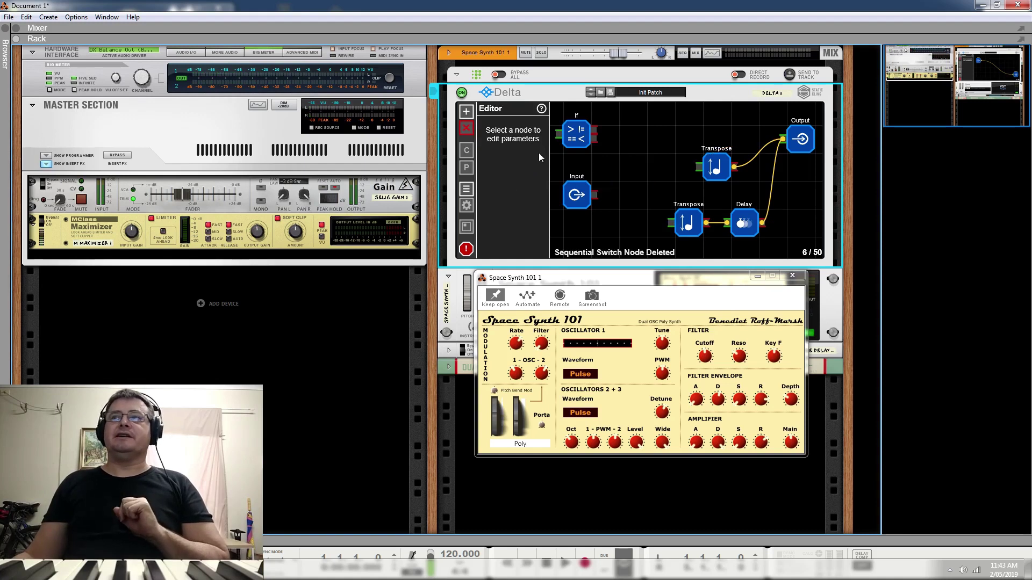
{"action": "left_click_drag", "start_coordinate": [575, 130], "coordinate": [631, 162]}
{"action": "left_click_drag", "start_coordinate": [594, 195], "coordinate": [670, 224]}
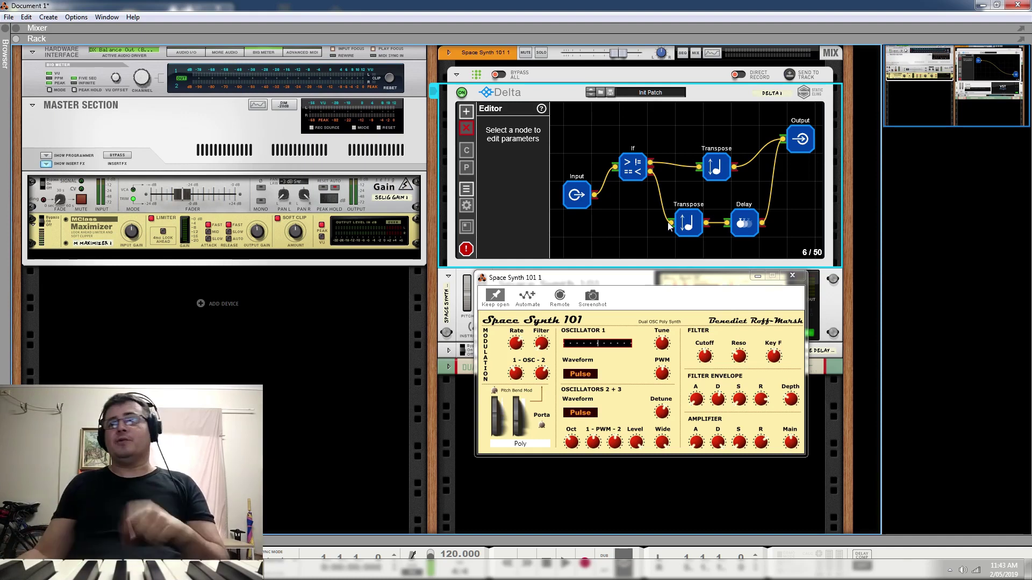
Set the Transpose node feeding Delay to 0.
{"action": "left_click", "coordinate": [631, 167]}
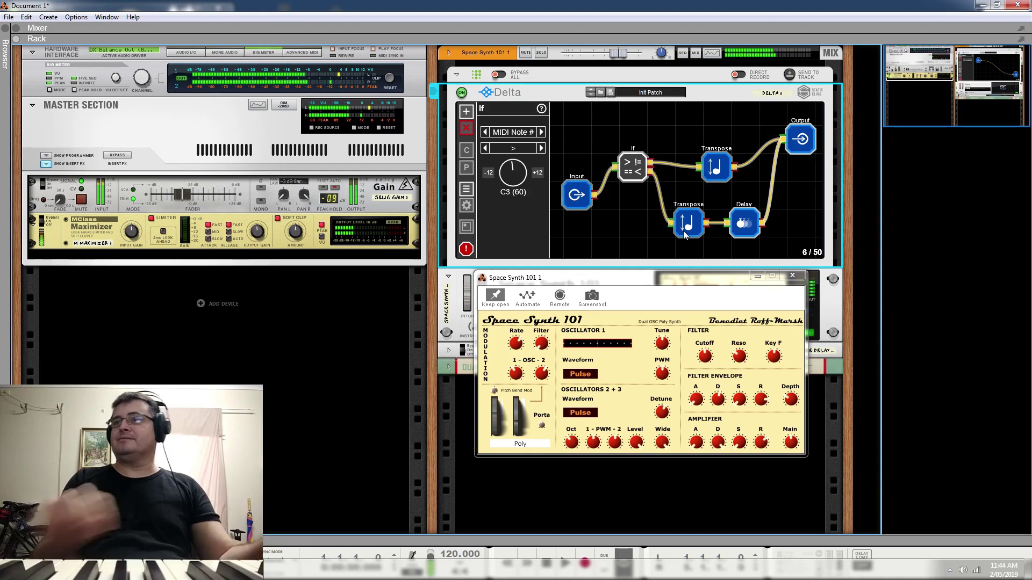
{"action": "left_click", "coordinate": [684, 235]}
{"action": "left_click", "coordinate": [492, 151]}
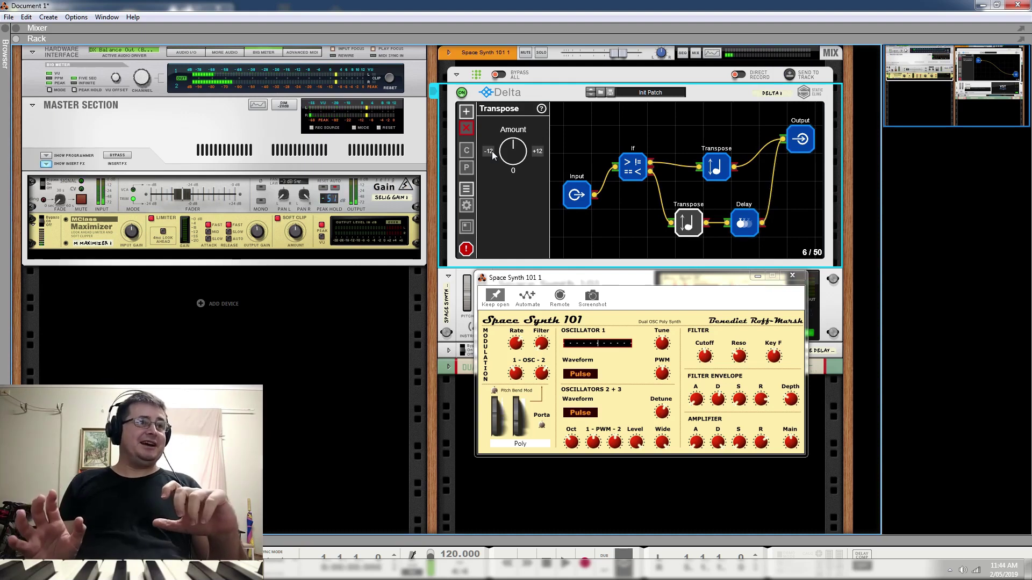
Cycle the If node's condition through Note Name to MIDI Note # and set its comparison to !=.
{"action": "left_click", "coordinate": [637, 172]}
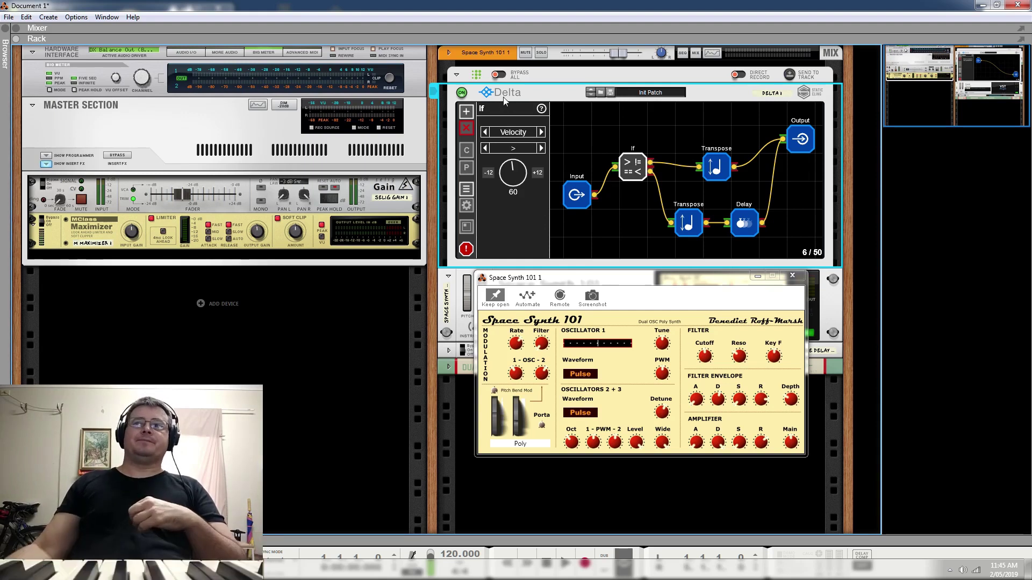
{"action": "left_click", "coordinate": [542, 133]}
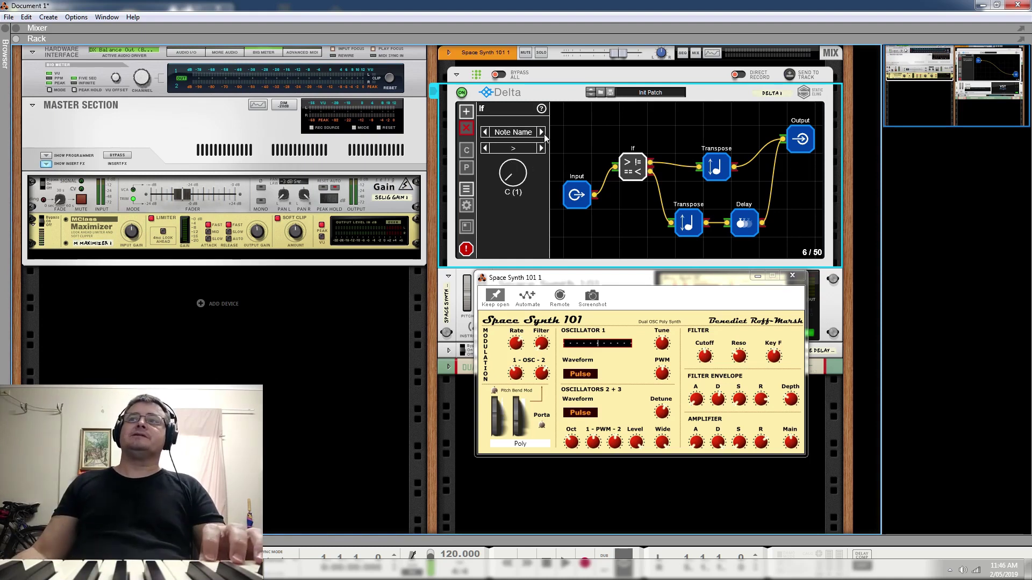
{"action": "left_click", "coordinate": [542, 133]}
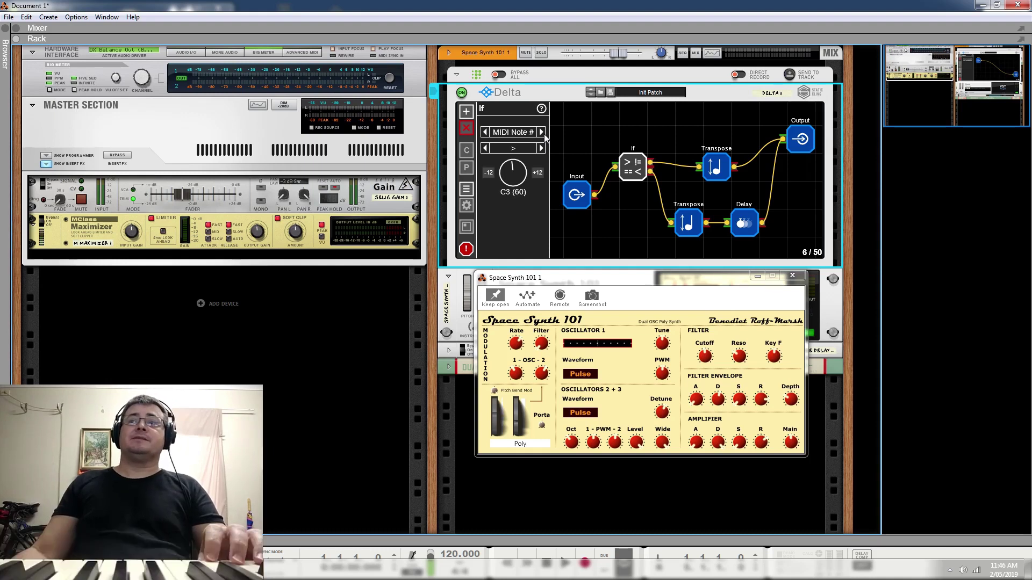
{"action": "left_click", "coordinate": [541, 149]}
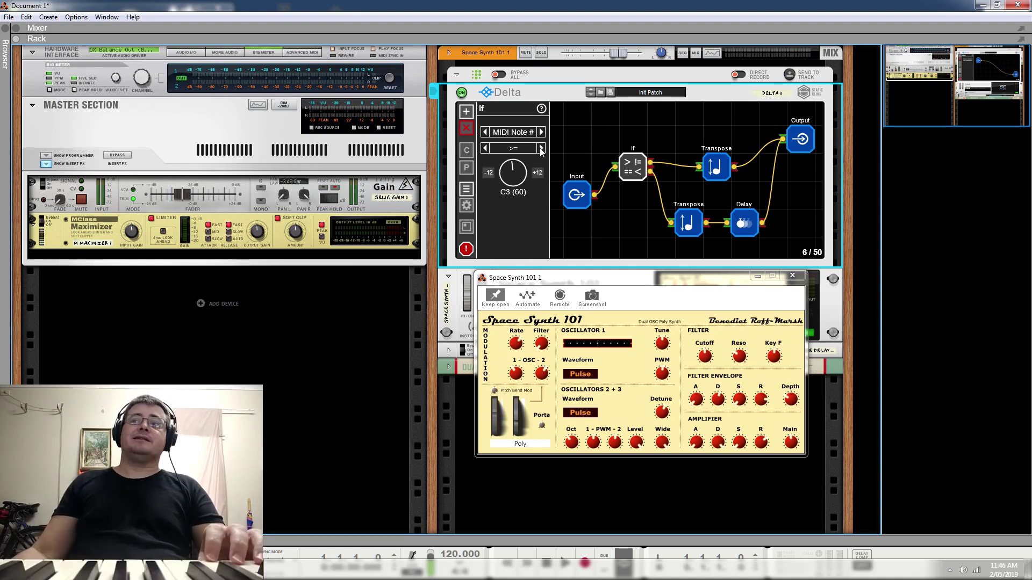
{"action": "left_click", "coordinate": [541, 148]}
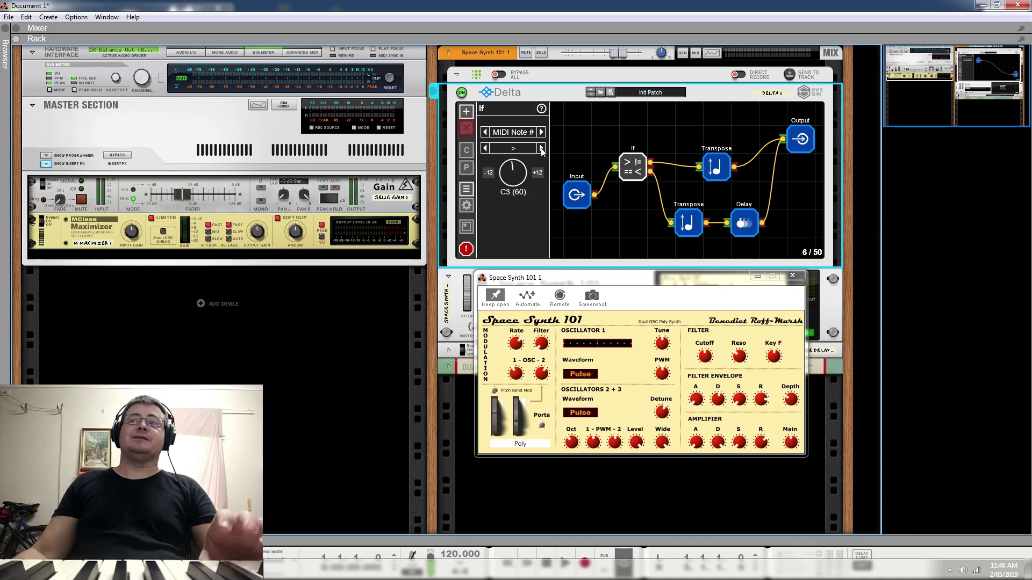
{"action": "left_click", "coordinate": [541, 148]}
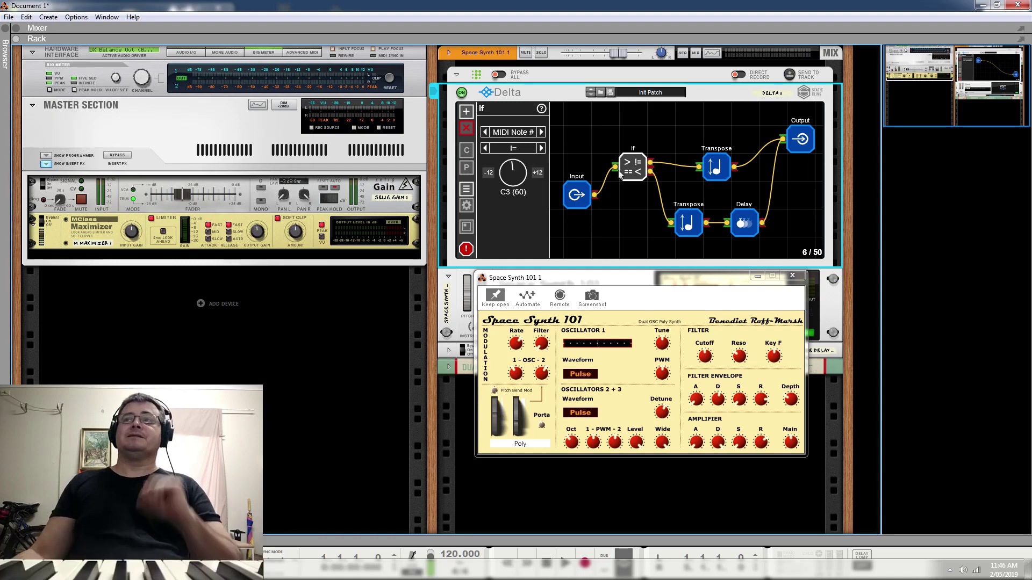
Replace the If node with a Merger/Splitter wired from Input to both Transpose nodes.
{"action": "left_click", "coordinate": [466, 127]}
{"action": "left_click", "coordinate": [472, 113]}
{"action": "mouse_move", "coordinate": [515, 169]}
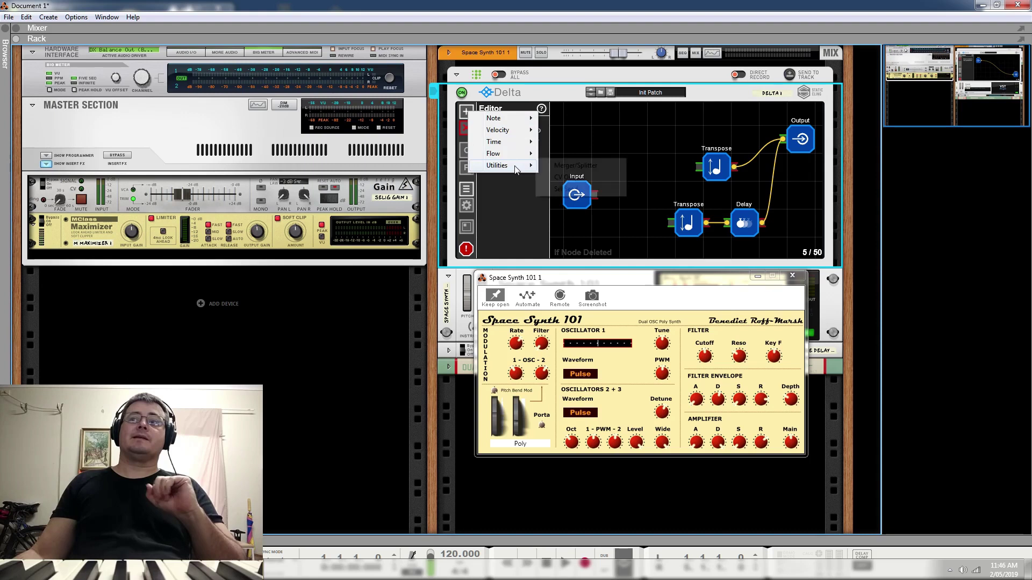
{"action": "left_click", "coordinate": [578, 166]}
{"action": "left_click_drag", "start_coordinate": [567, 132], "coordinate": [623, 164]}
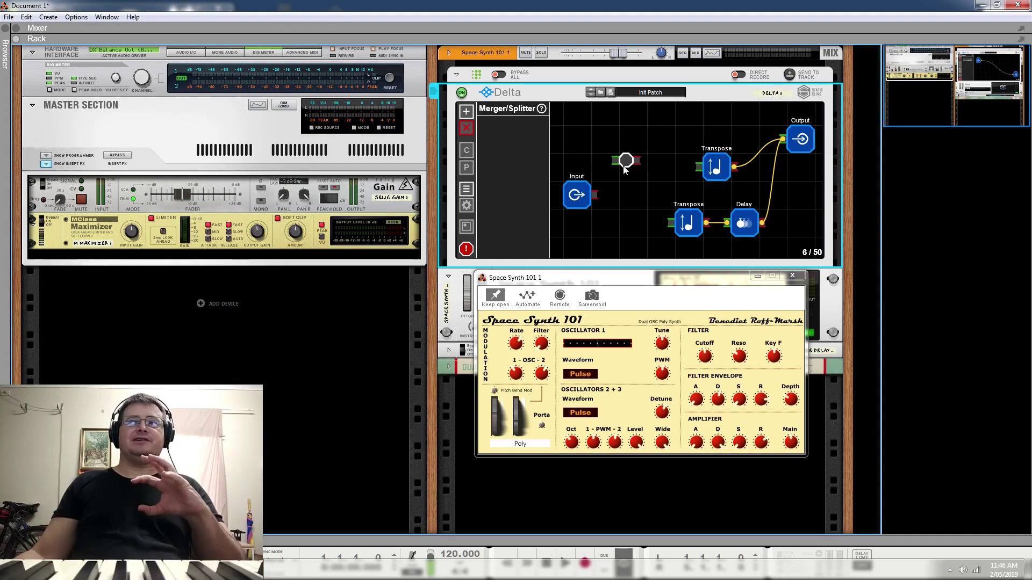
{"action": "left_click_drag", "start_coordinate": [598, 196], "coordinate": [637, 161]}
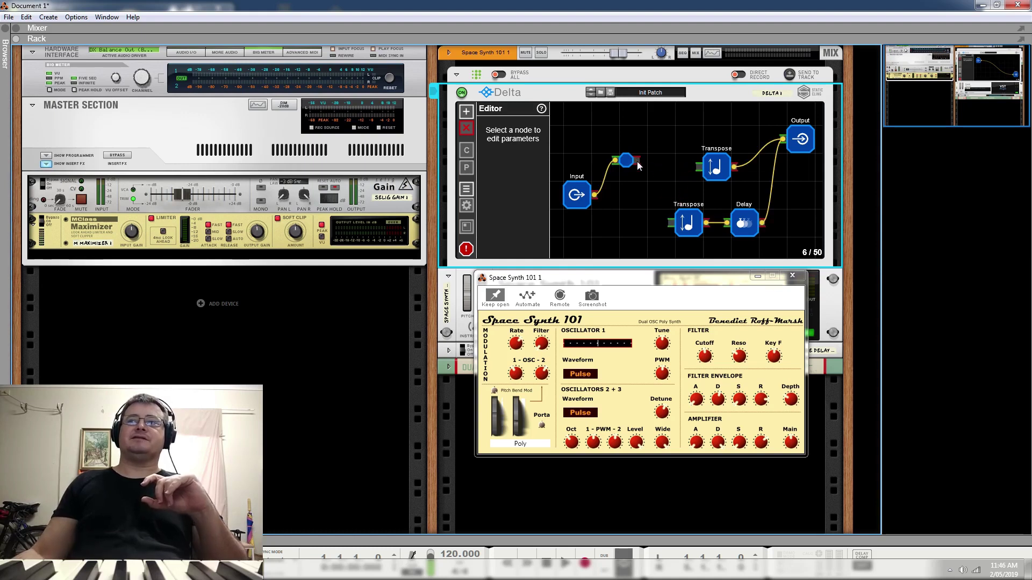
{"action": "left_click_drag", "start_coordinate": [672, 224], "coordinate": [639, 165]}
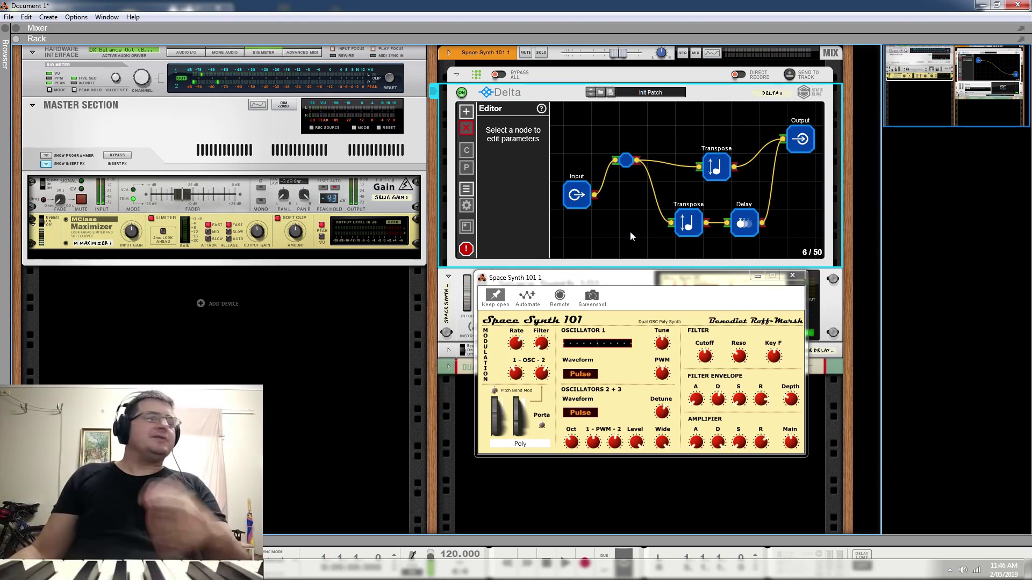
Delete the Merger/Splitter, then add a CV Output node and place it below Output.
{"action": "left_click", "coordinate": [628, 162]}
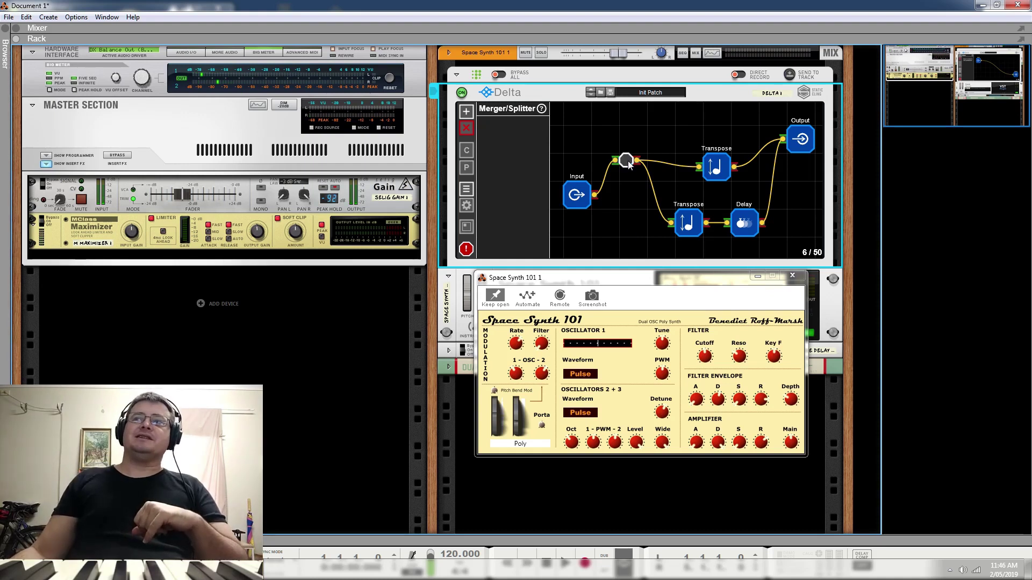
{"action": "left_click", "coordinate": [471, 128]}
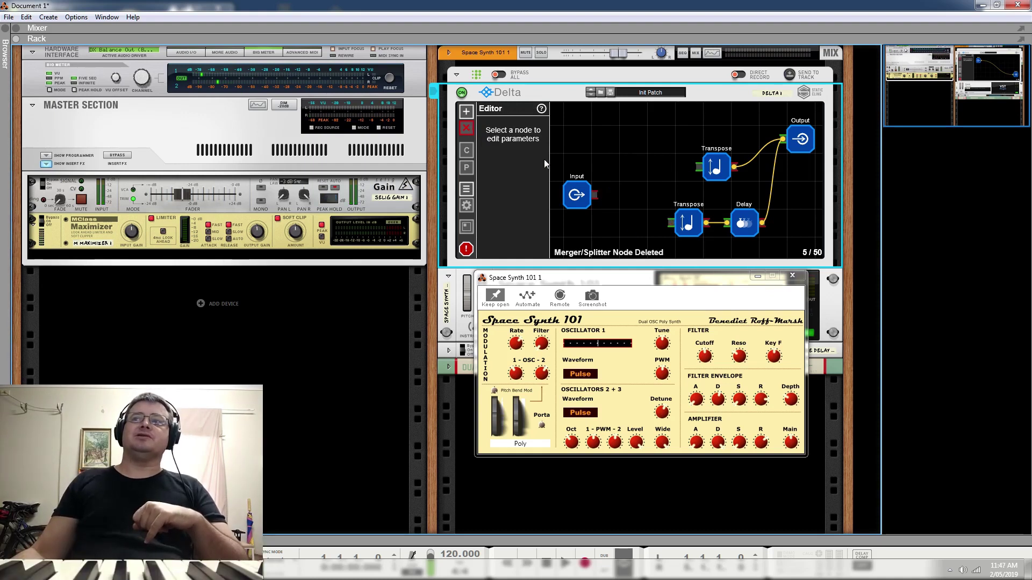
{"action": "left_click", "coordinate": [466, 113]}
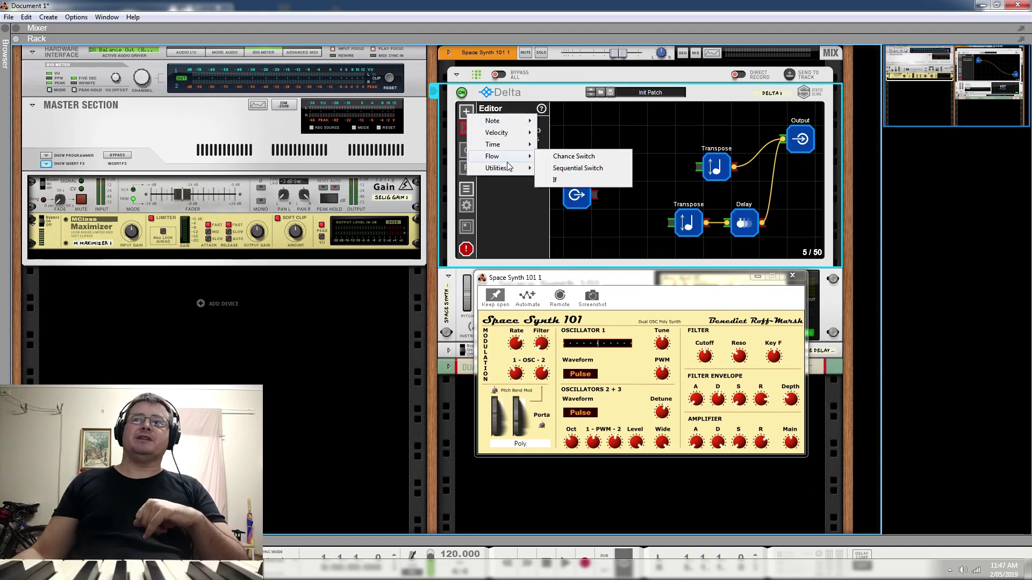
{"action": "mouse_move", "coordinate": [509, 174]}
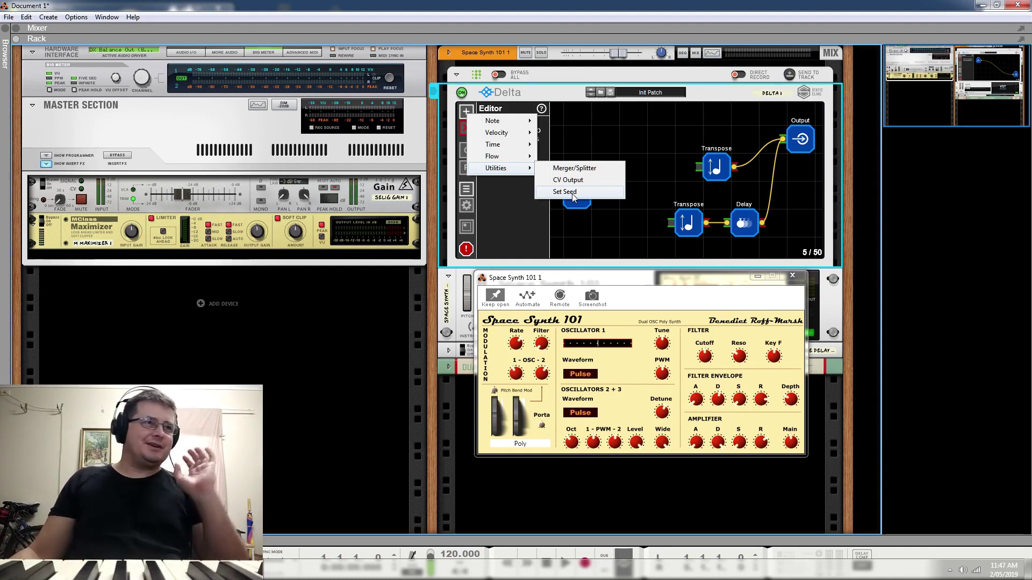
{"action": "left_click", "coordinate": [576, 180]}
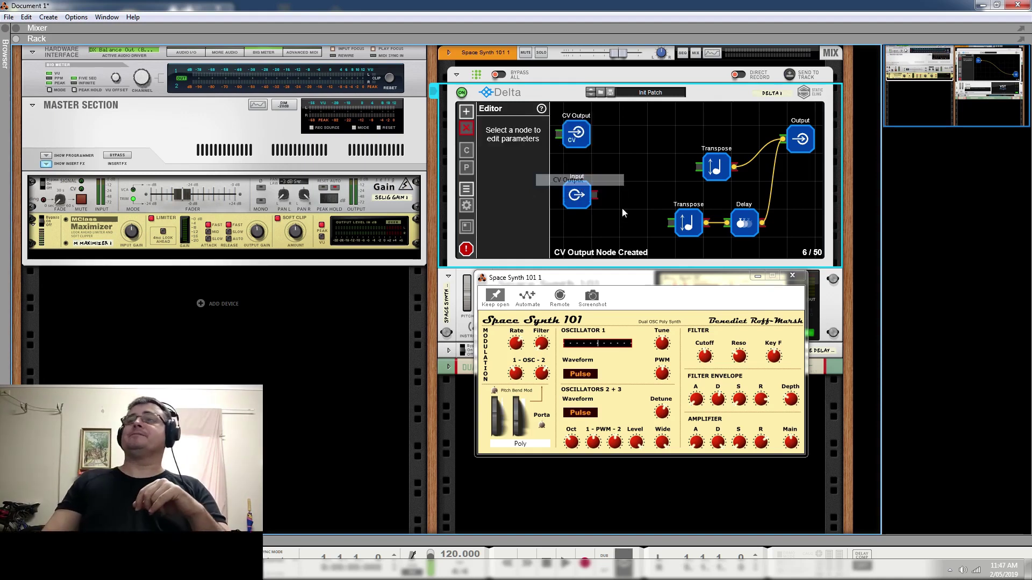
{"action": "left_click_drag", "start_coordinate": [579, 138], "coordinate": [810, 201]}
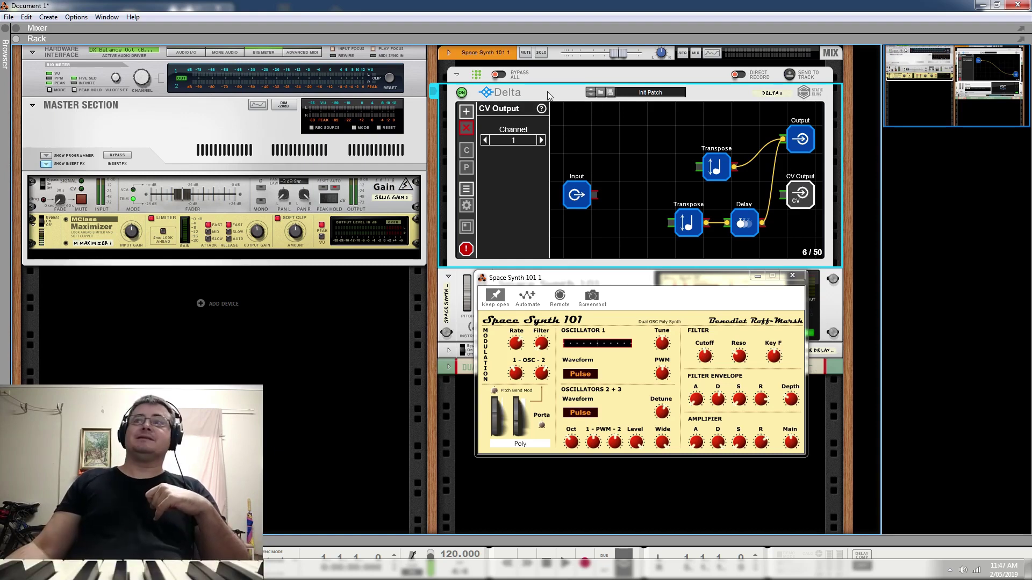
Look at Delta's CV Output gate and note jacks on the back of the rack and return to the front view.
{"action": "key", "text": "Tab"}
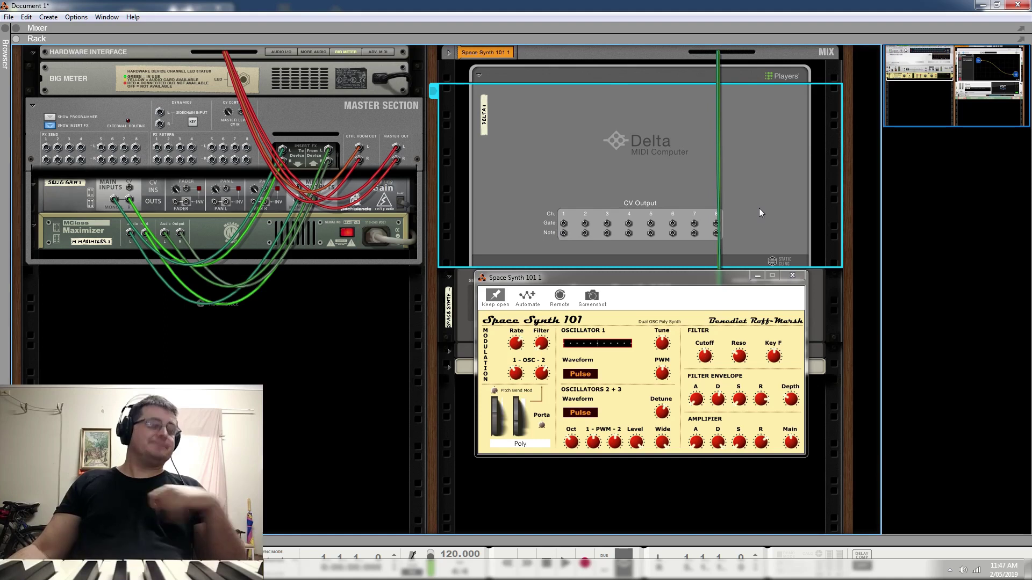
{"action": "key", "text": "Tab"}
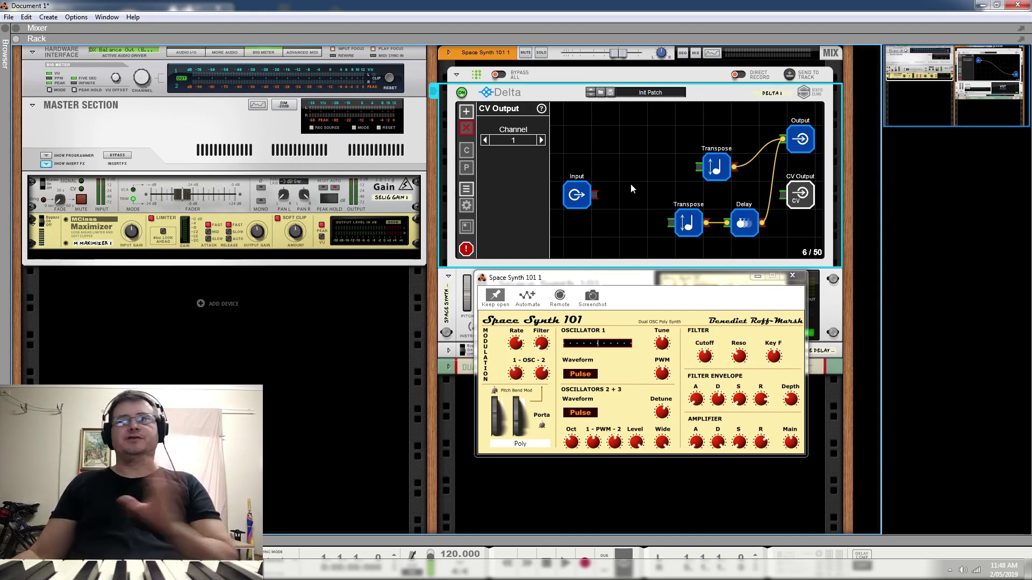
Close the Space Synth 101 window and delete the synth together with its Delta player and Space Delay 101.
{"action": "left_click", "coordinate": [800, 273]}
{"action": "left_click", "coordinate": [532, 276]}
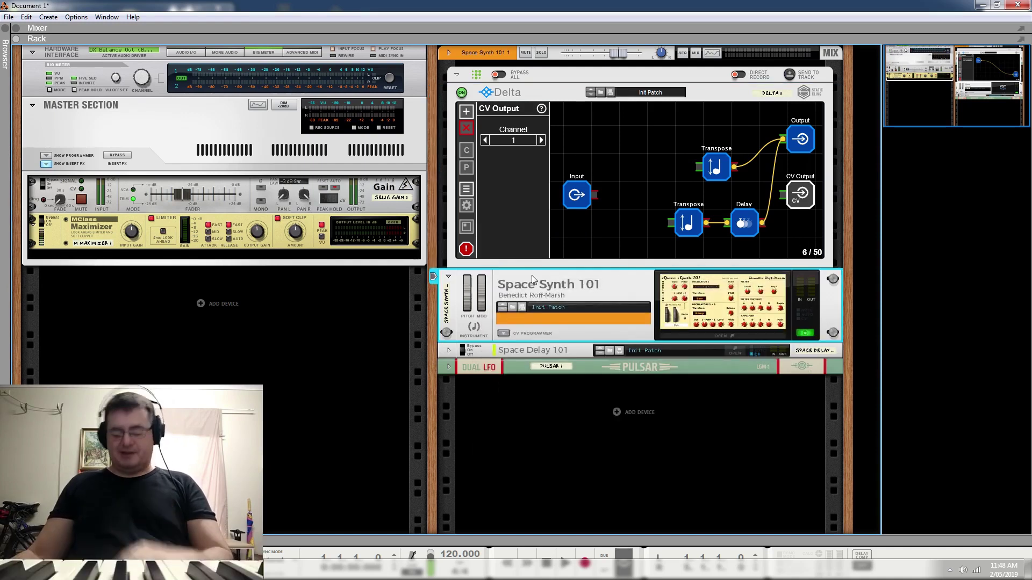
{"action": "key", "text": "Delete"}
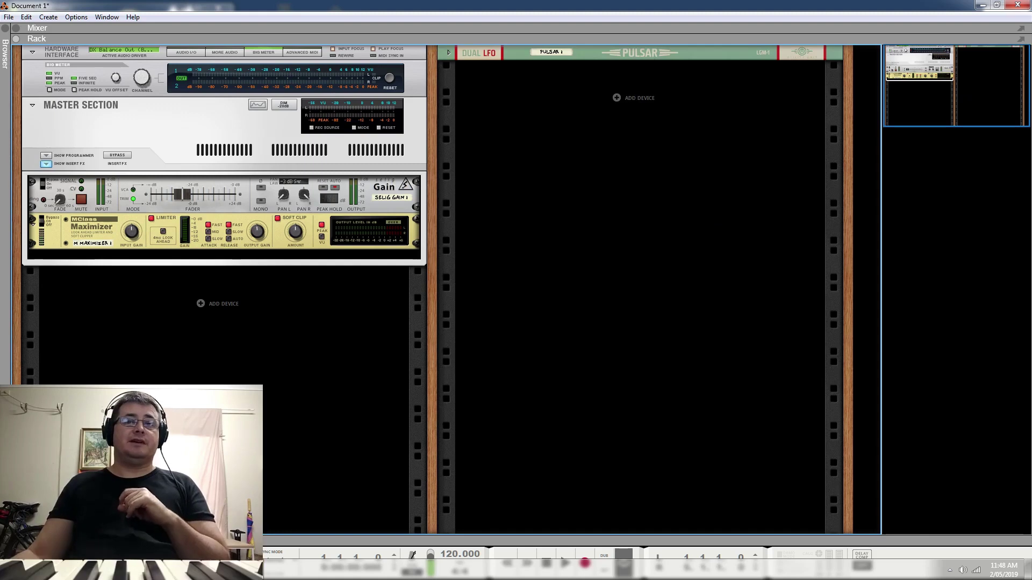
Bring up the Delta Player folder, move its window clear of the second rack column and delete the leftover Pulsar device.
{"action": "mouse_move", "coordinate": [286, 571]}
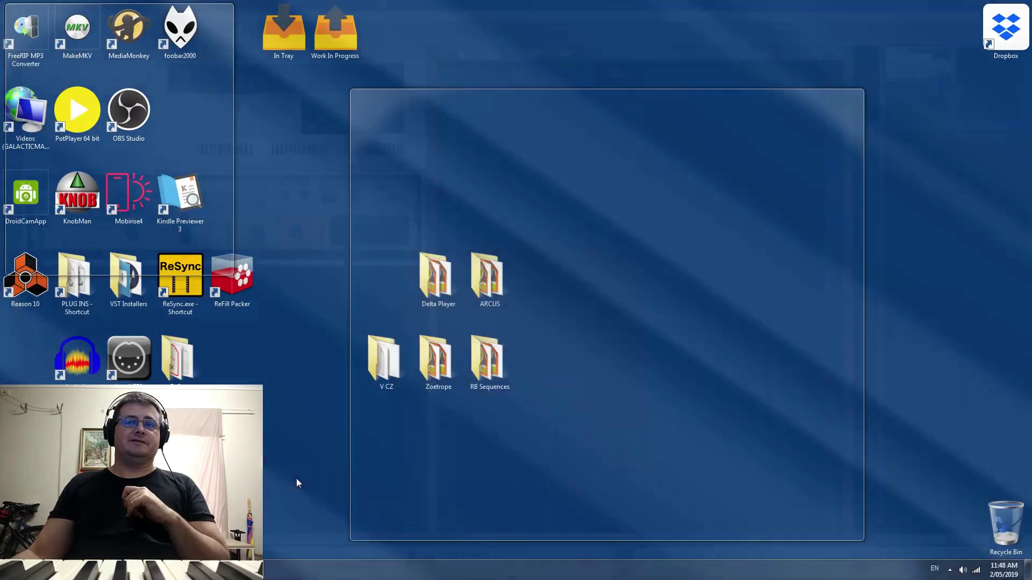
{"action": "left_click", "coordinate": [296, 479]}
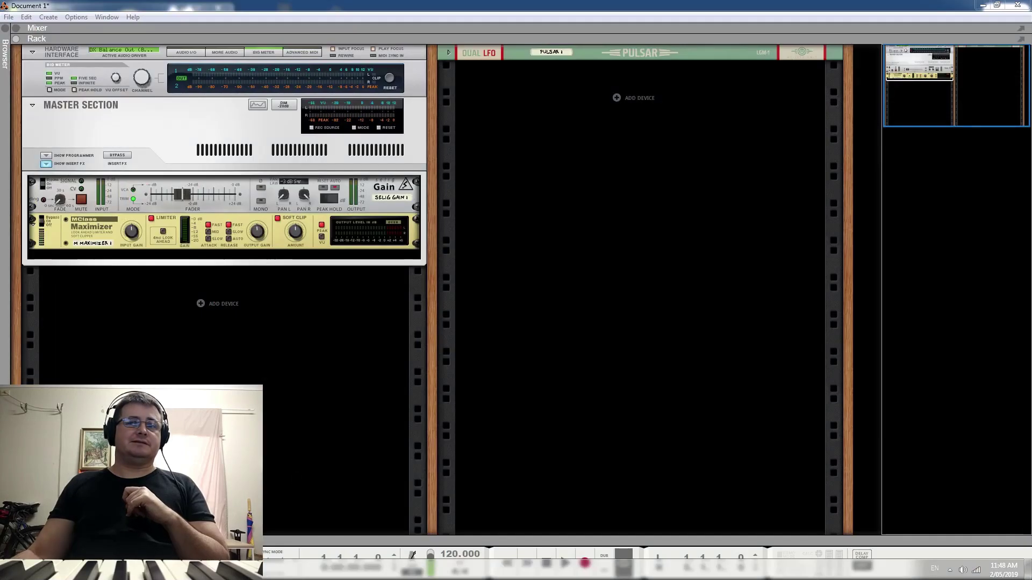
{"action": "left_click", "coordinate": [226, 570]}
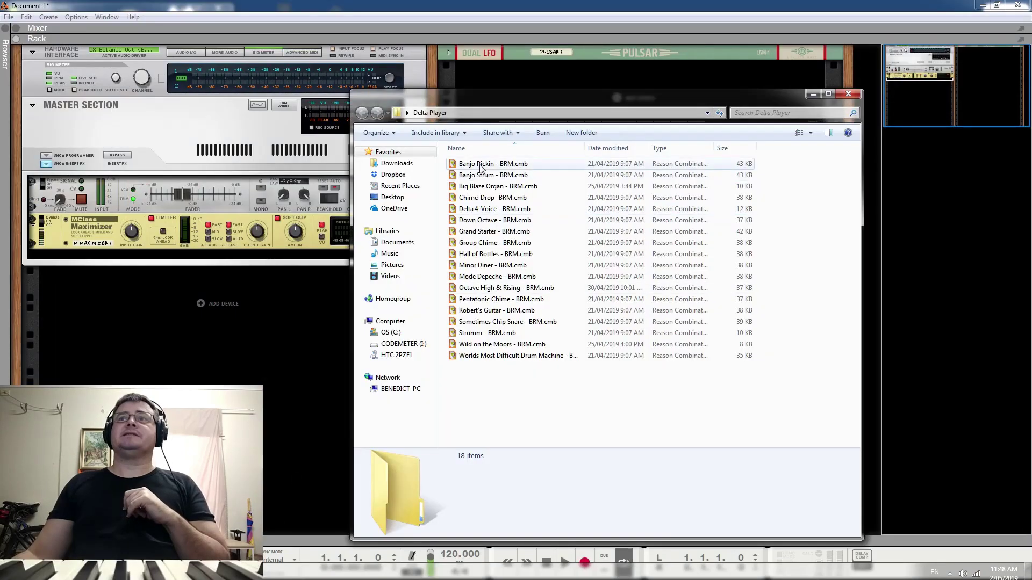
{"action": "left_click_drag", "start_coordinate": [523, 96], "coordinate": [347, 224]}
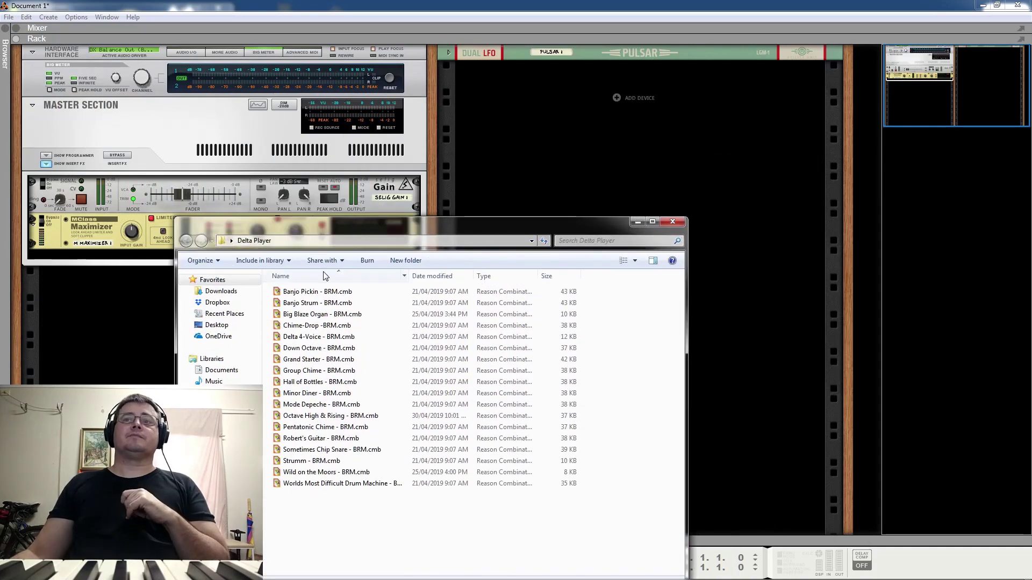
{"action": "left_click", "coordinate": [611, 57]}
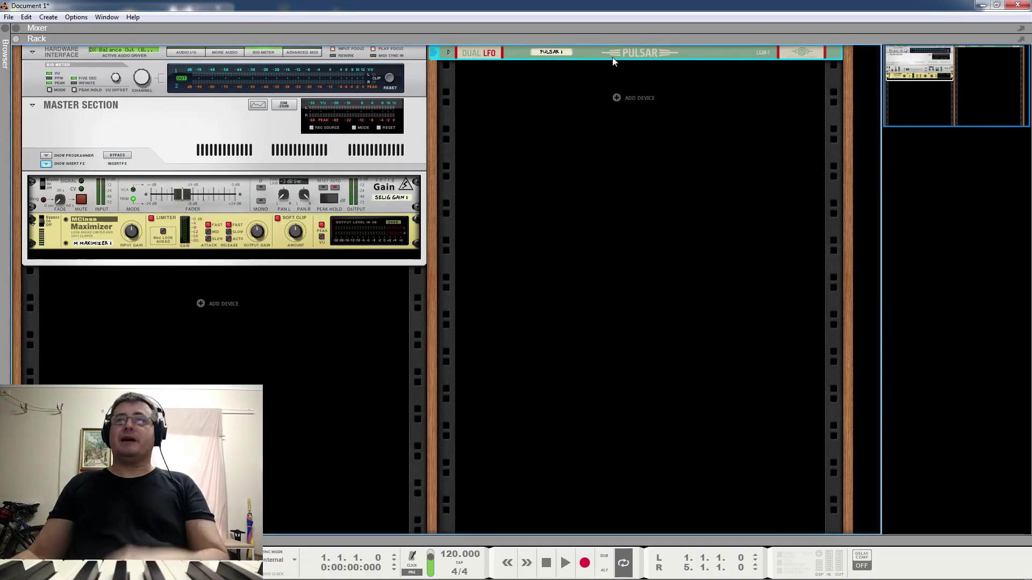
{"action": "key", "text": "Delete"}
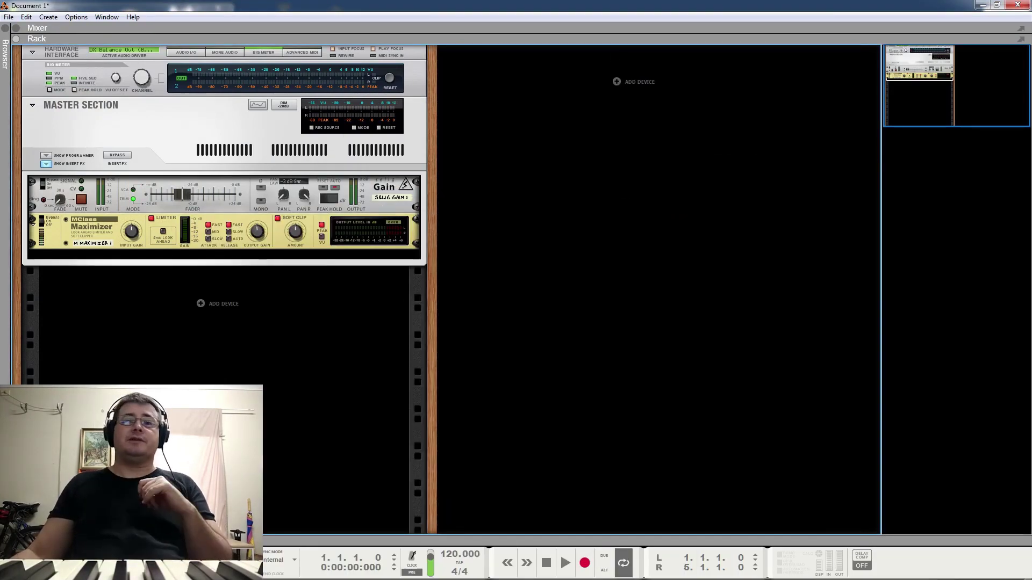
Load Banjo Pickin - BRM.cmb from the Delta Player folder into the empty rack column and show the Combinator's devices.
{"action": "left_click", "coordinate": [322, 569]}
{"action": "left_click_drag", "start_coordinate": [340, 292], "coordinate": [637, 159]}
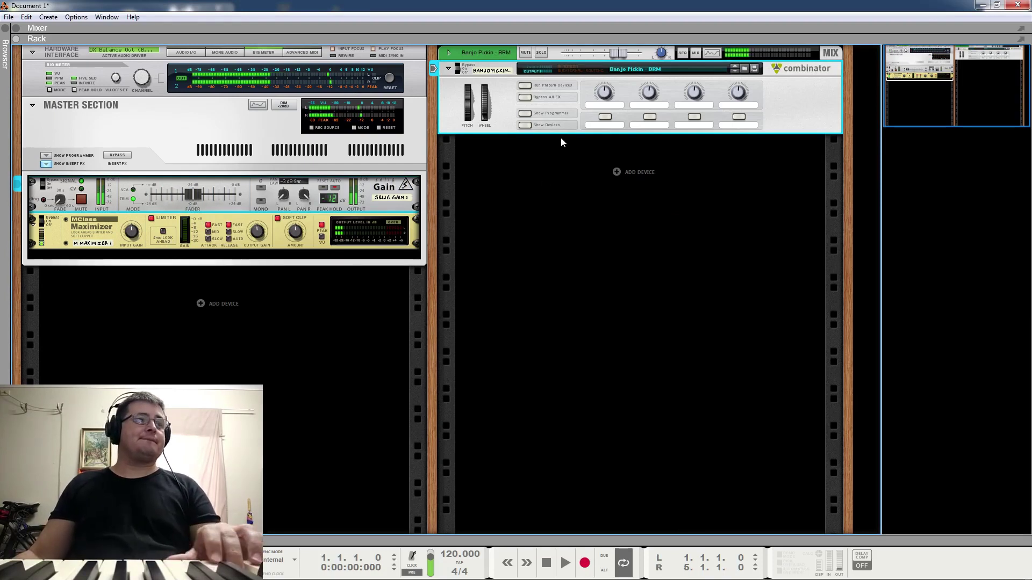
{"action": "left_click", "coordinate": [524, 124]}
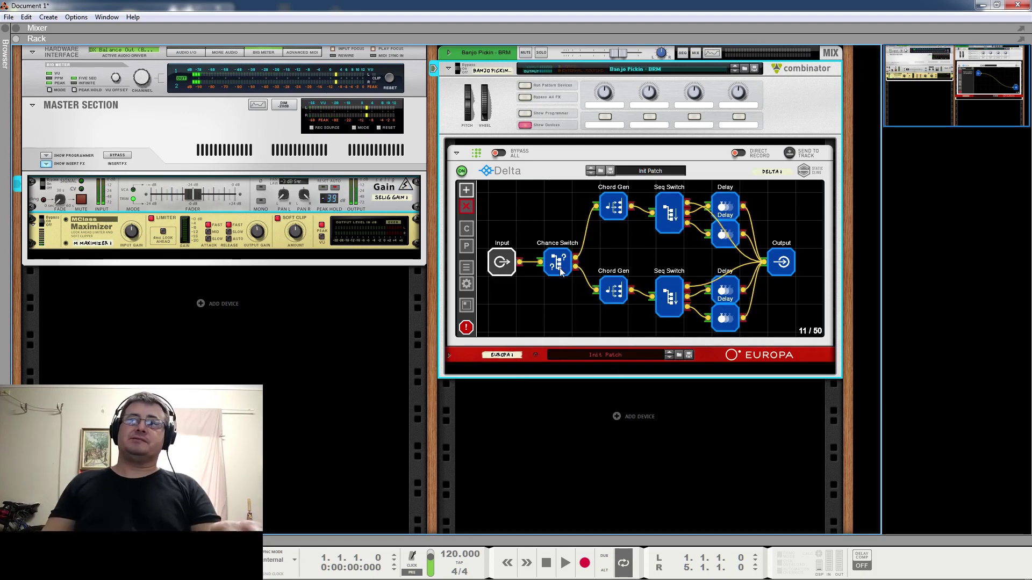
Examine the settings of the upper Chord Gen, Seq Switch and two Delay nodes in the Banjo Pickin patch.
{"action": "left_click", "coordinate": [615, 210]}
{"action": "left_click", "coordinate": [615, 209]}
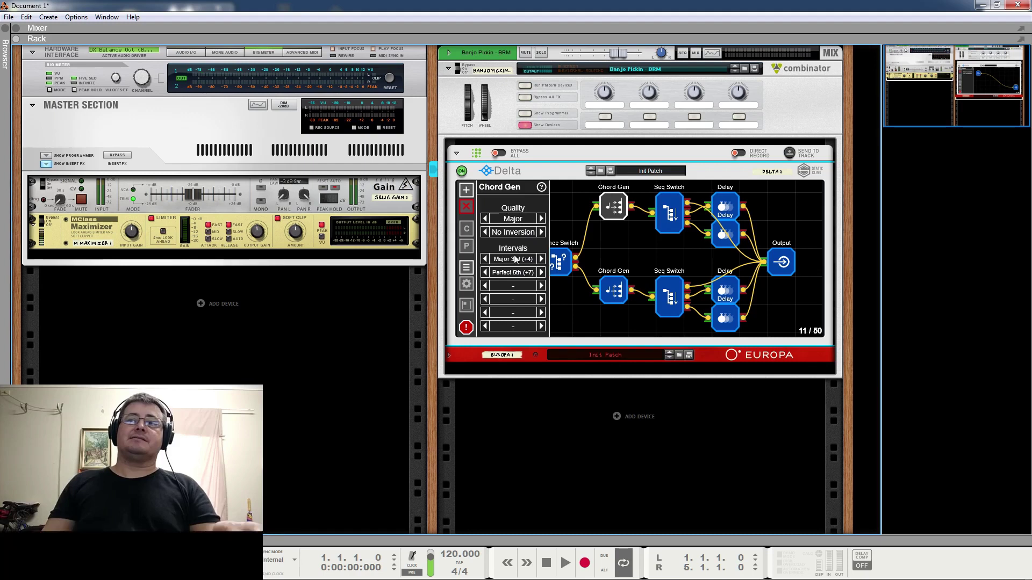
{"action": "left_click", "coordinate": [670, 207]}
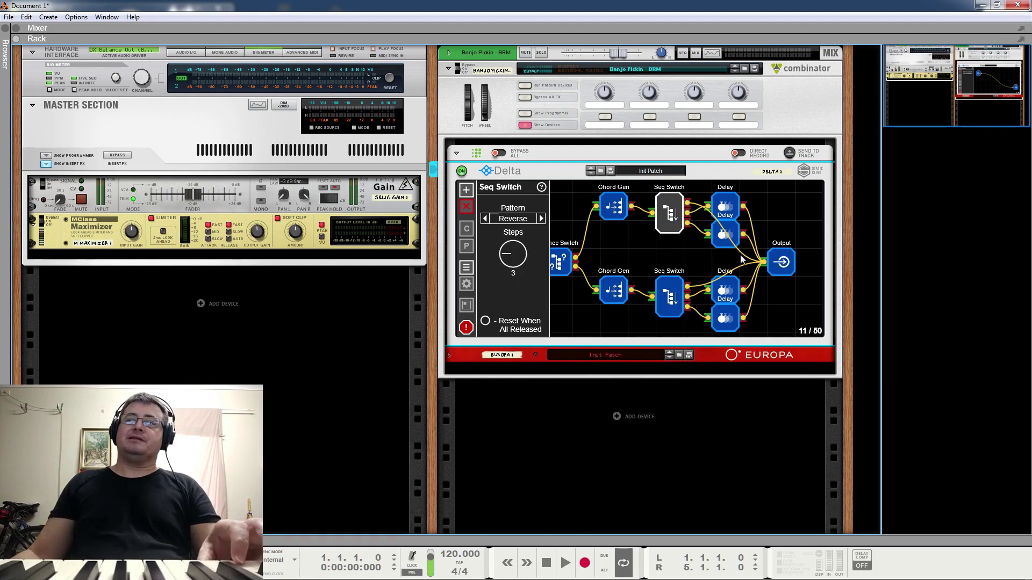
{"action": "left_click", "coordinate": [725, 214]}
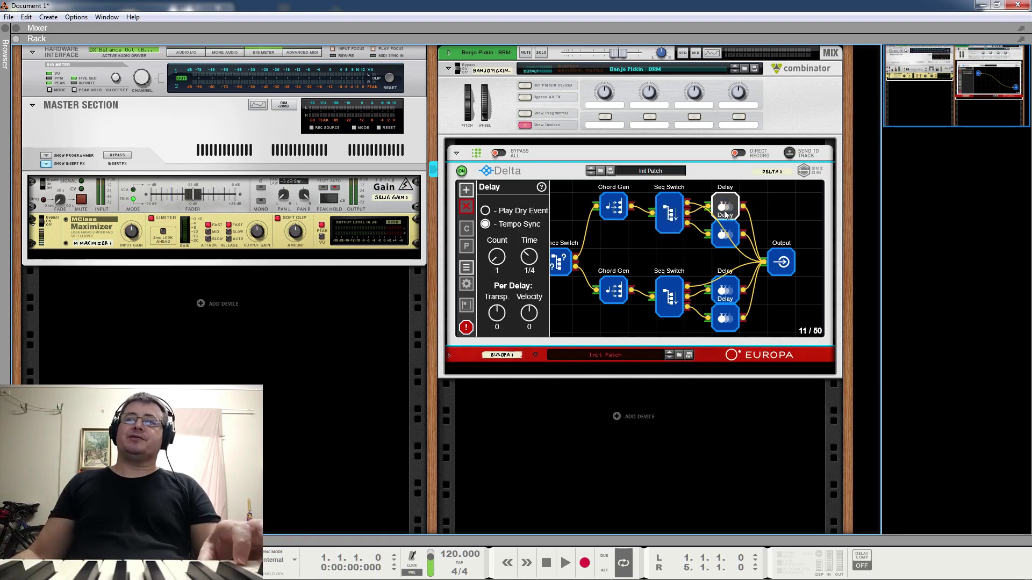
{"action": "left_click", "coordinate": [726, 242]}
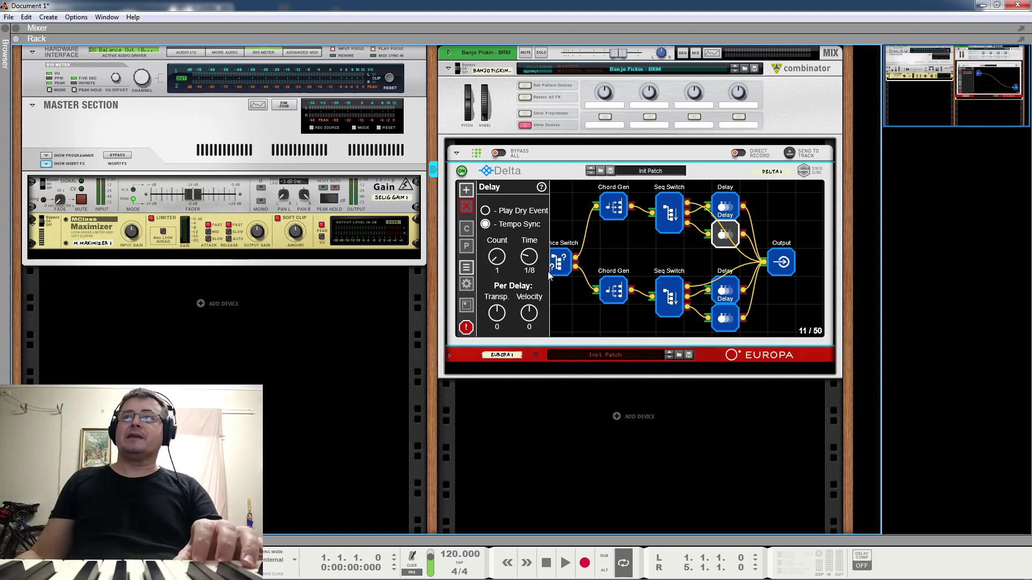
{"action": "left_click", "coordinate": [563, 210]}
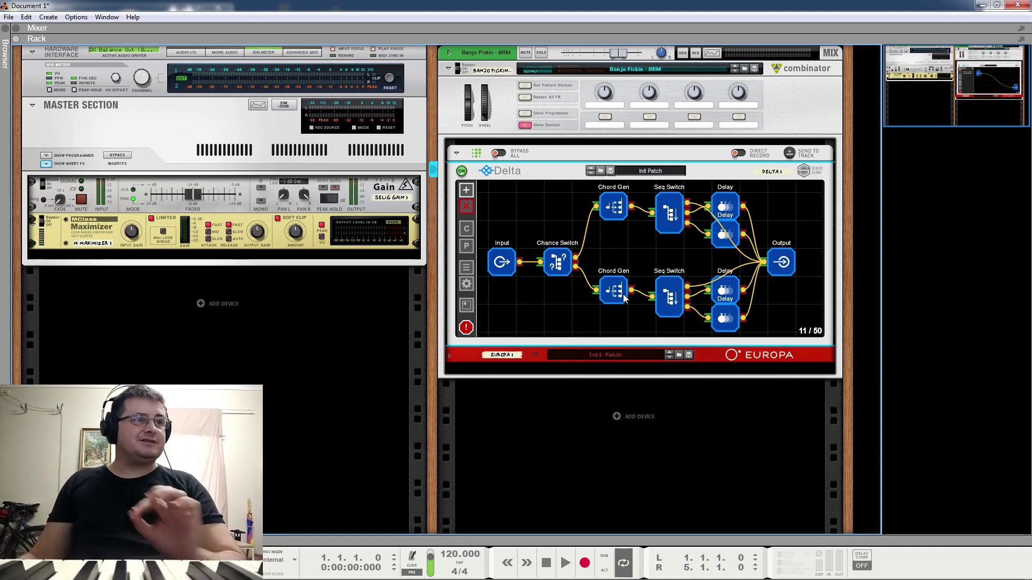
Switch Delta off and back on to compare the banjo sound without and with it.
{"action": "left_click", "coordinate": [462, 172]}
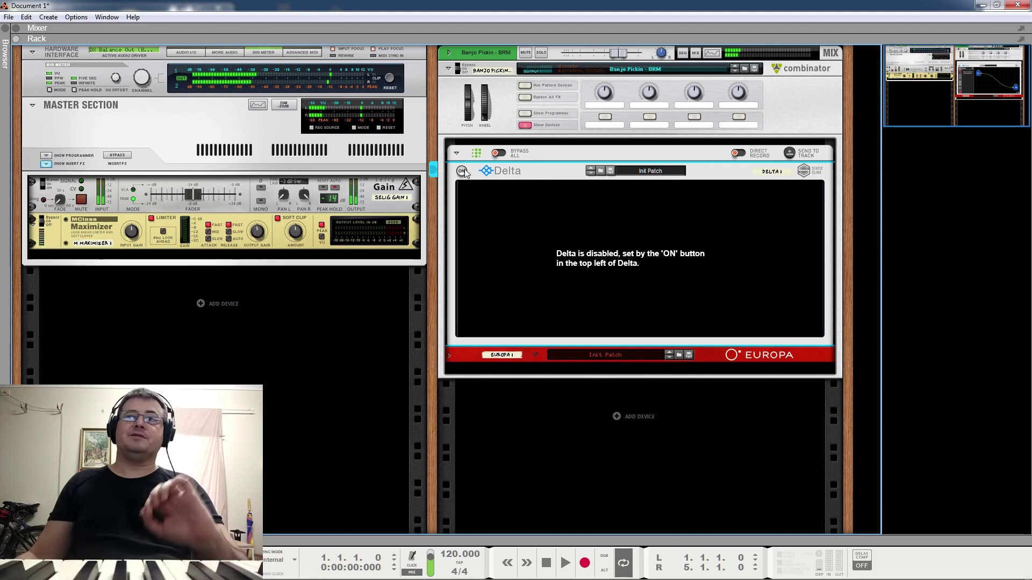
{"action": "left_click", "coordinate": [462, 172]}
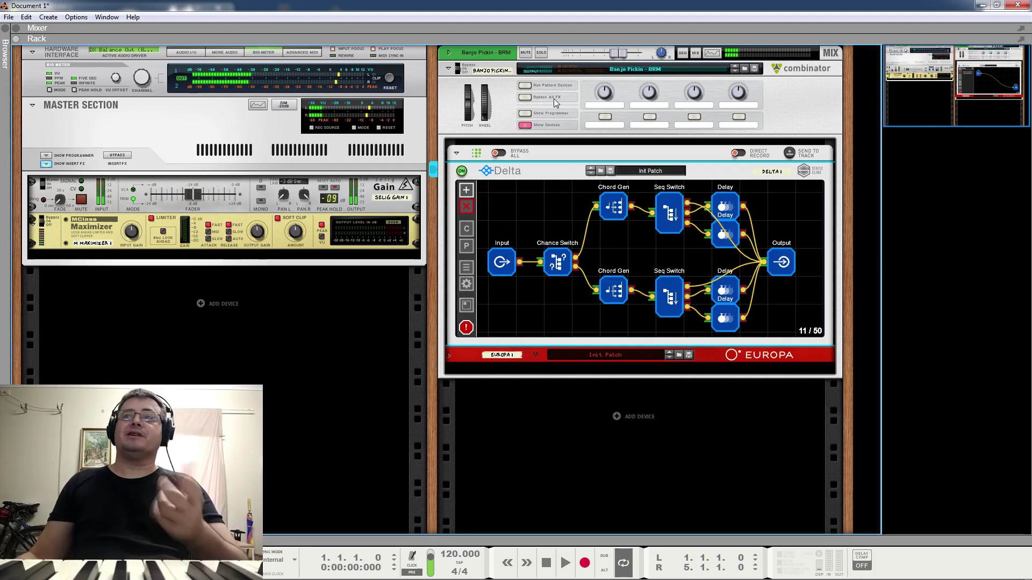
Load the Banjo Strum - BRM Combinator patch and examine the time settings of its Delay nodes.
{"action": "left_click", "coordinate": [734, 72]}
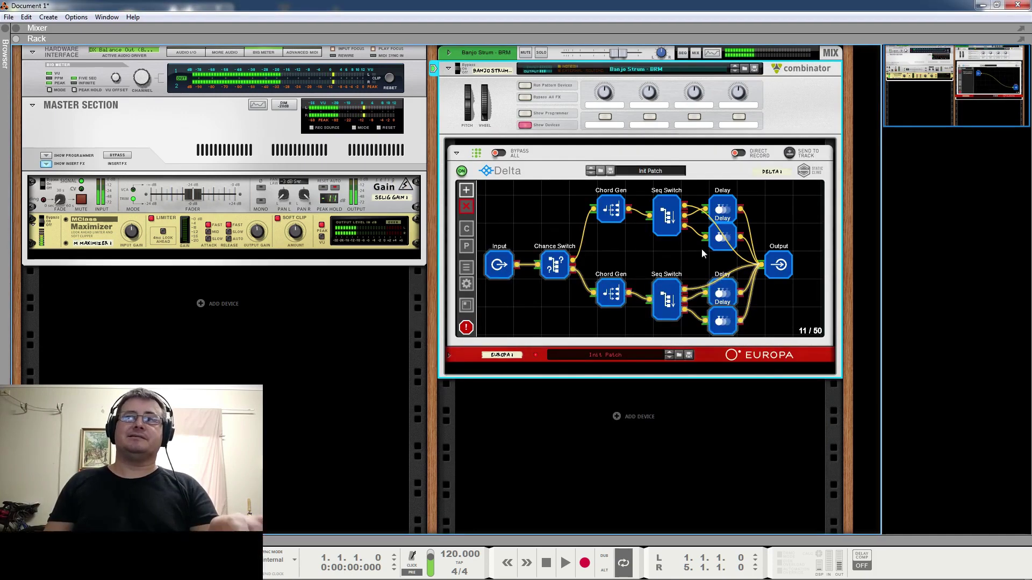
{"action": "left_click", "coordinate": [723, 210]}
{"action": "left_click", "coordinate": [722, 210]}
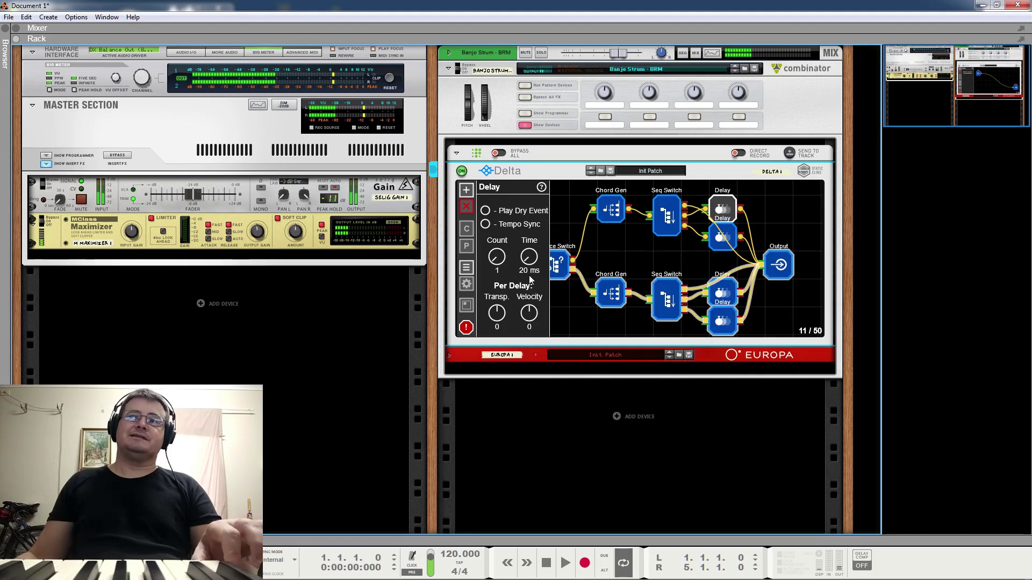
{"action": "left_click", "coordinate": [719, 233]}
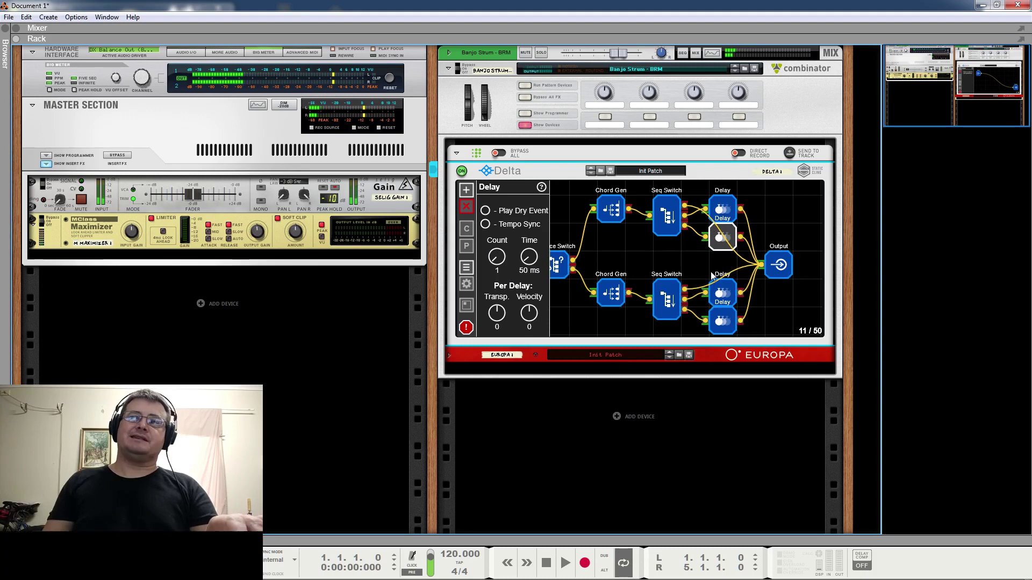
{"action": "left_click", "coordinate": [723, 296]}
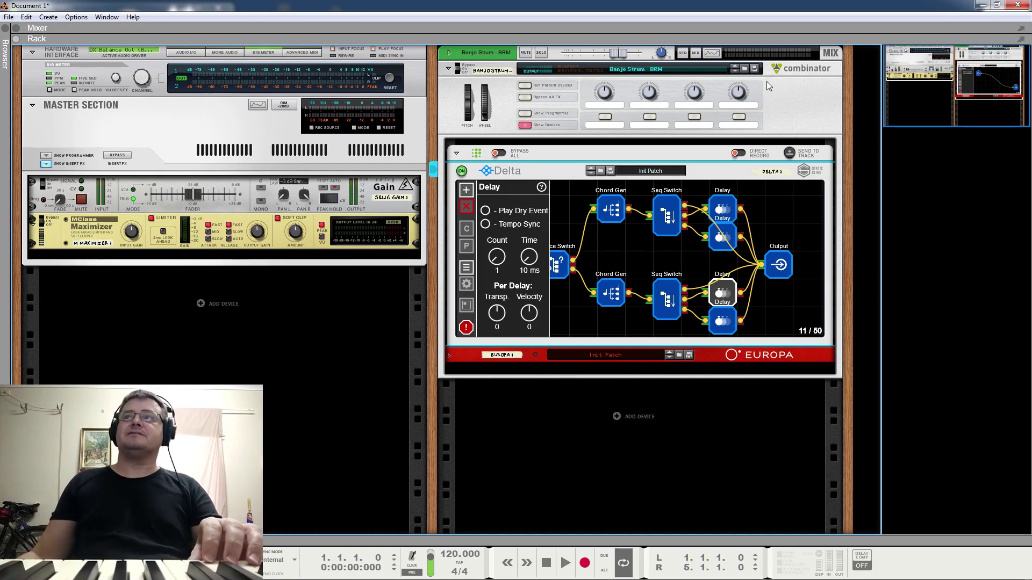
Load the Big Blaze Organ - BRM Combinator patch and compare its sound with Triple switched off and back on.
{"action": "left_click", "coordinate": [734, 71]}
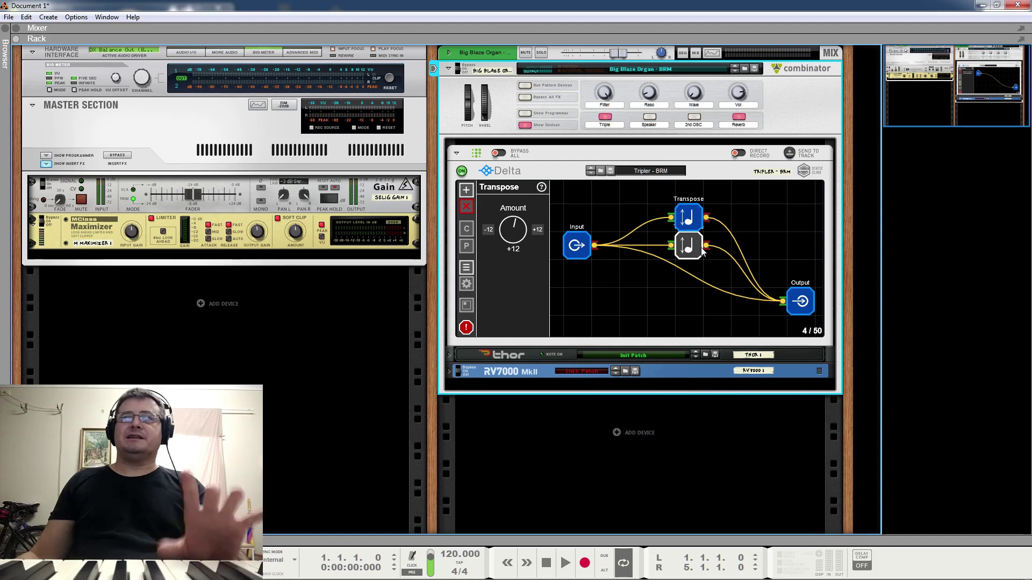
{"action": "left_click", "coordinate": [605, 117]}
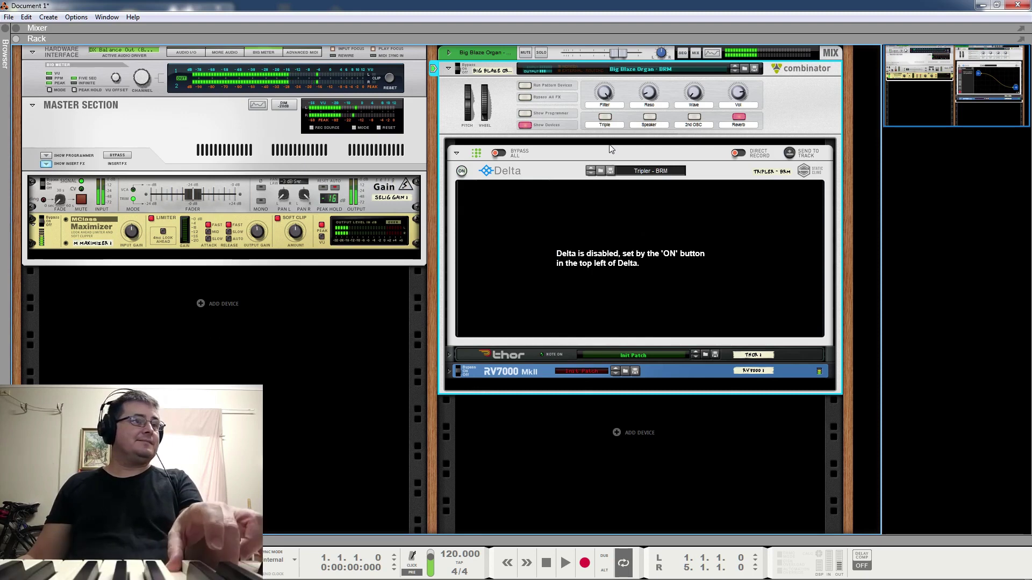
{"action": "left_click", "coordinate": [605, 117]}
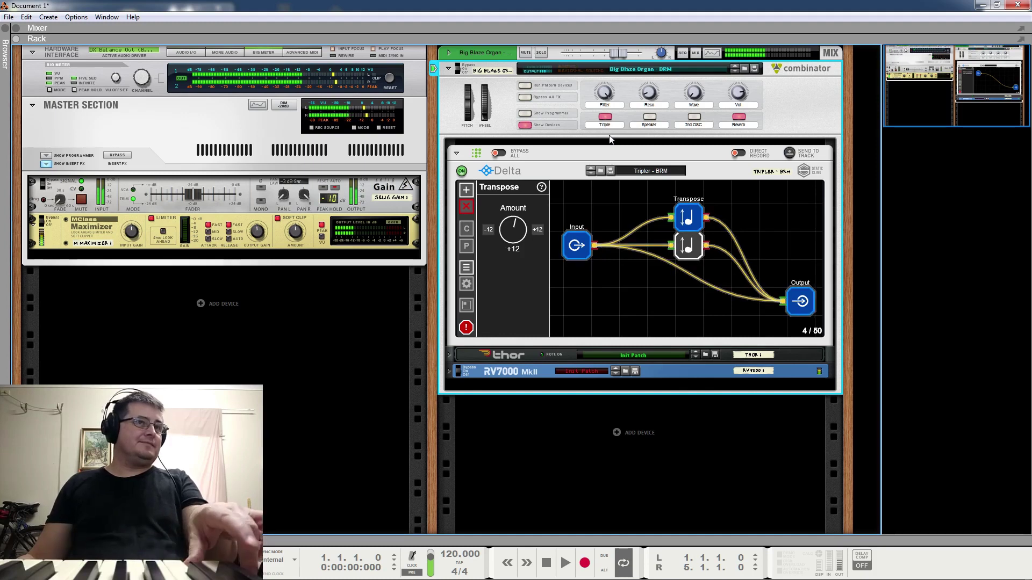
Examine the amounts of both Transpose nodes and compare the organ with Triple repeatedly switched off and on.
{"action": "left_click", "coordinate": [690, 242]}
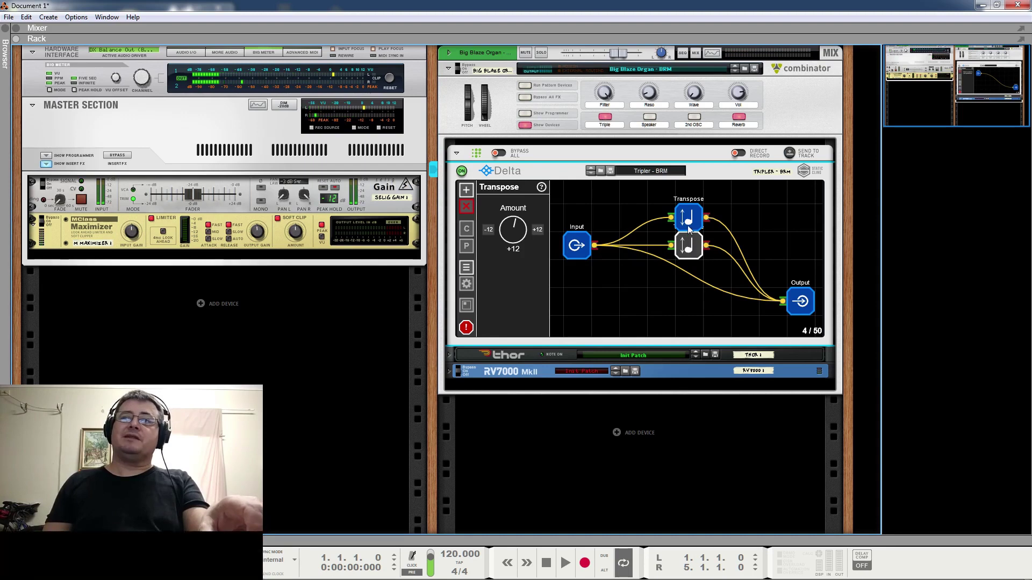
{"action": "left_click", "coordinate": [690, 218]}
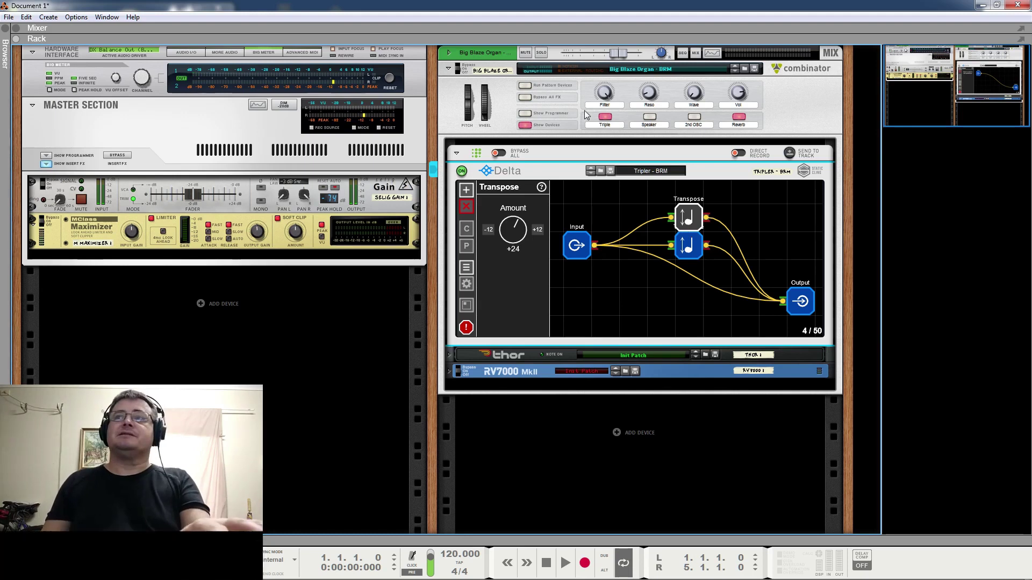
{"action": "left_click", "coordinate": [605, 116]}
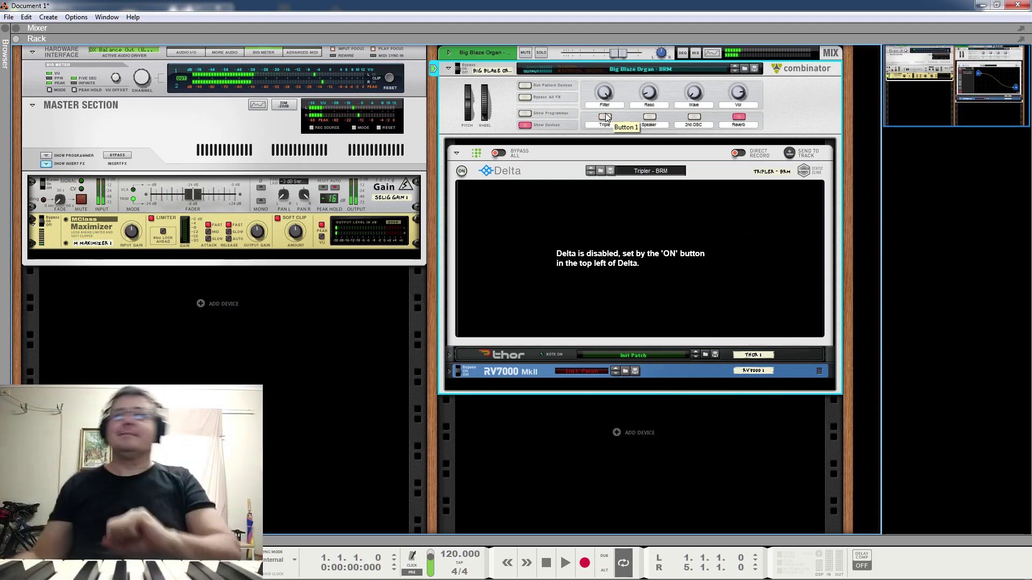
{"action": "left_click", "coordinate": [606, 117]}
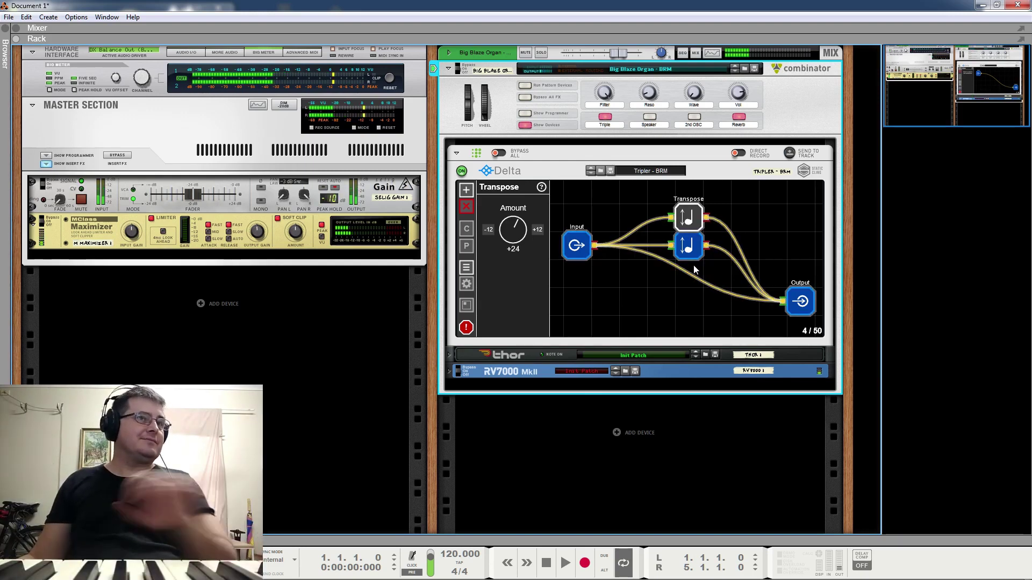
{"action": "left_click", "coordinate": [605, 118]}
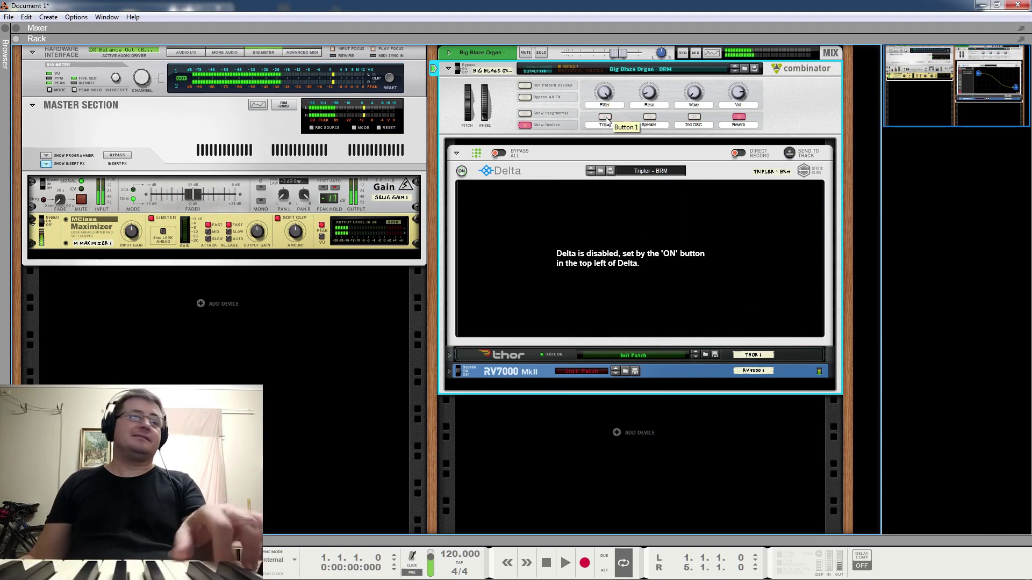
{"action": "left_click", "coordinate": [605, 117]}
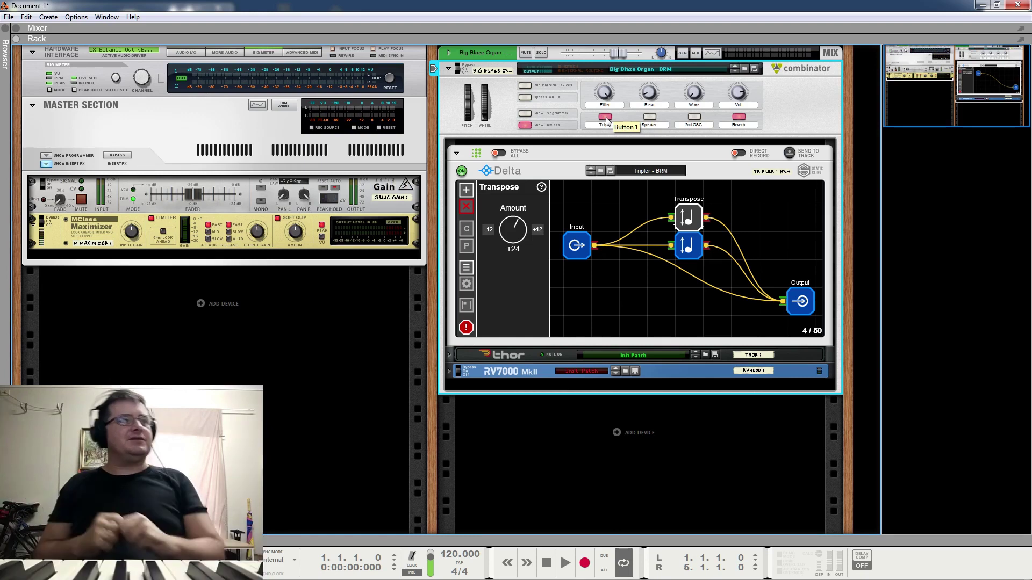
{"action": "left_click", "coordinate": [606, 117]}
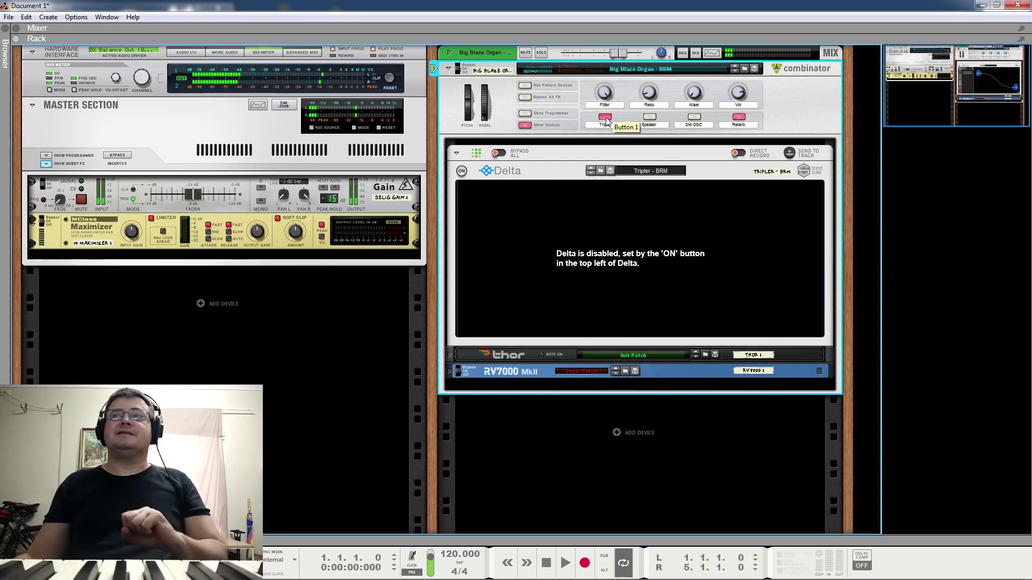
{"action": "left_click", "coordinate": [605, 117]}
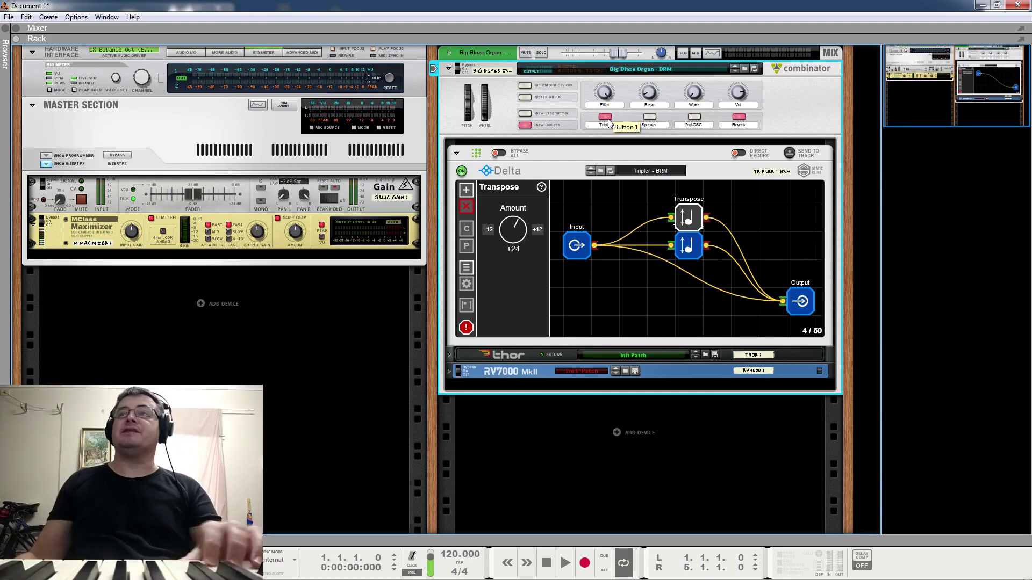
Load the Chime-Drop -BRM Combinator patch.
{"action": "left_click", "coordinate": [736, 75]}
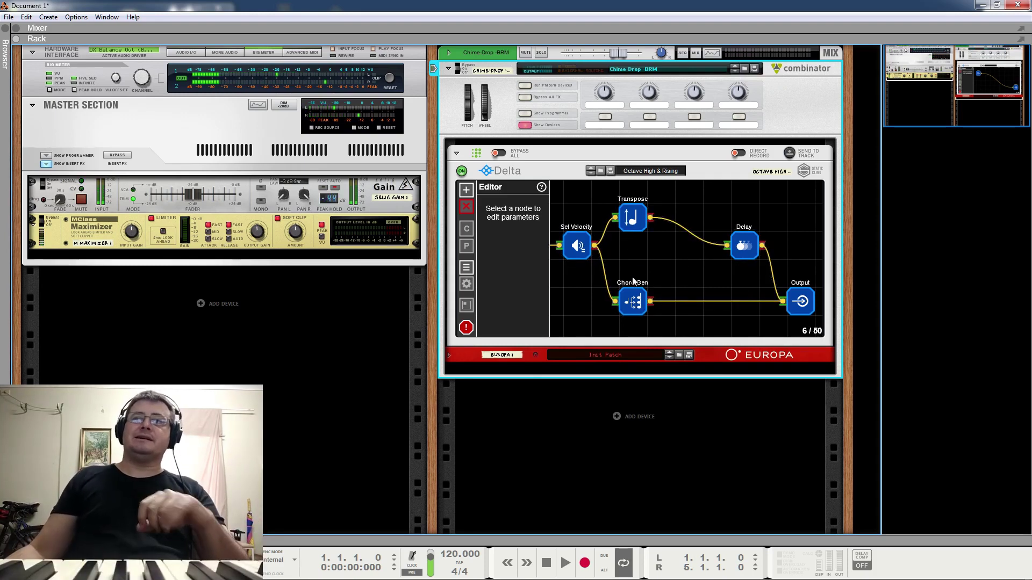
Disconnect the Transpose node from Delay and examine the settings of the Chord Gen, Set Velocity, Transpose and Delay nodes.
{"action": "left_click", "coordinate": [632, 304]}
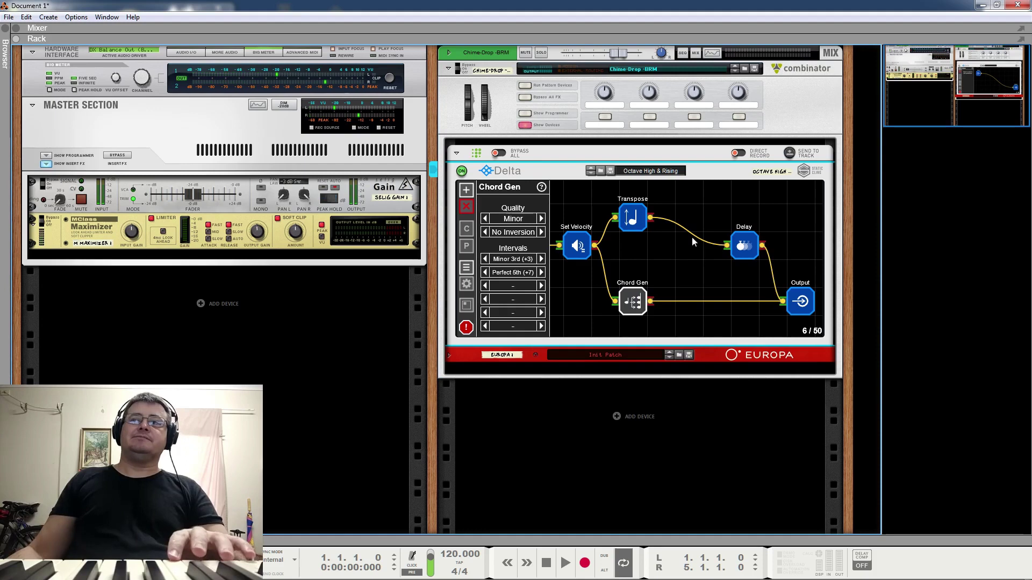
{"action": "left_click_drag", "start_coordinate": [689, 206], "coordinate": [680, 266]}
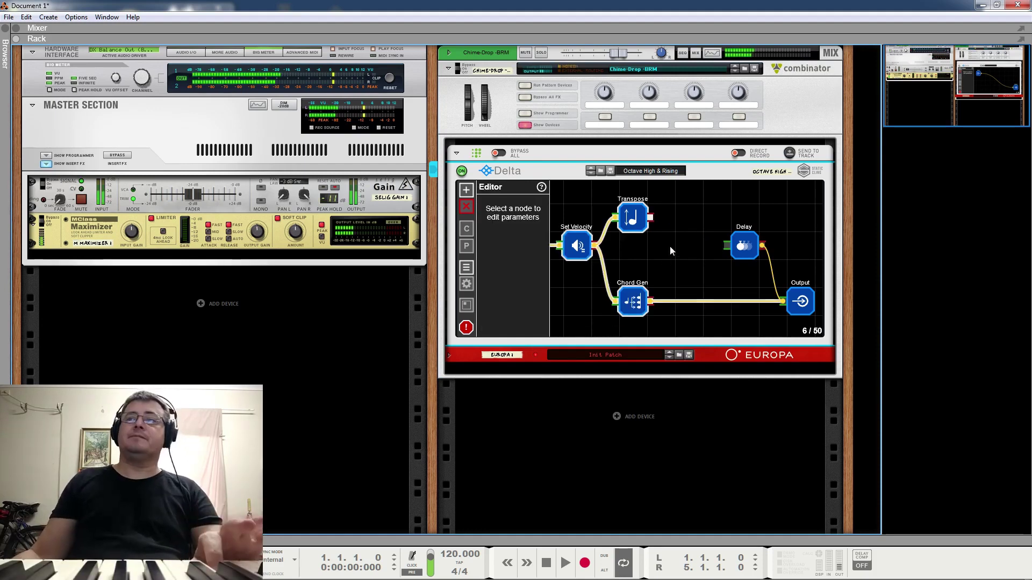
{"action": "left_click", "coordinate": [639, 301]}
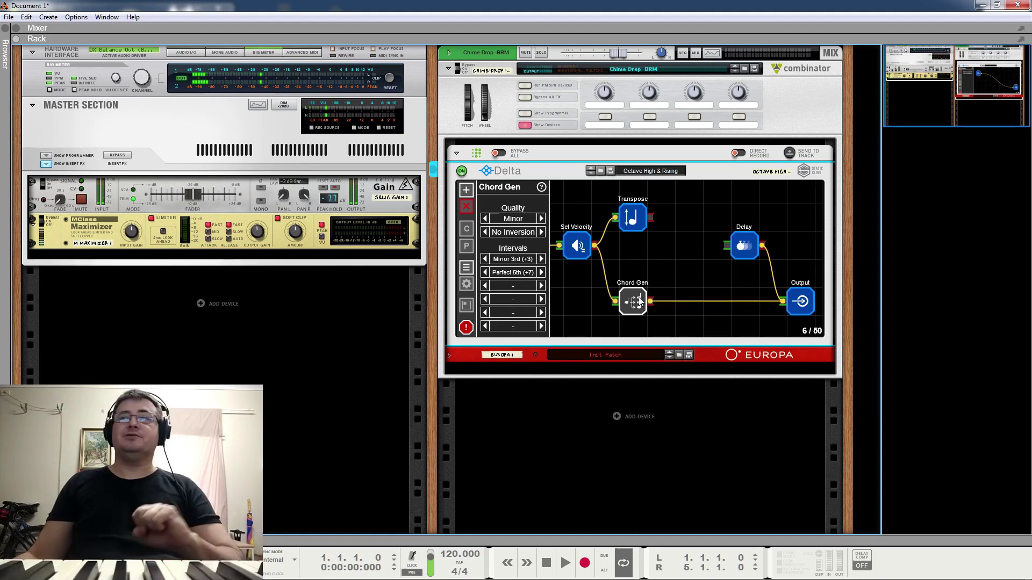
{"action": "left_click", "coordinate": [579, 248]}
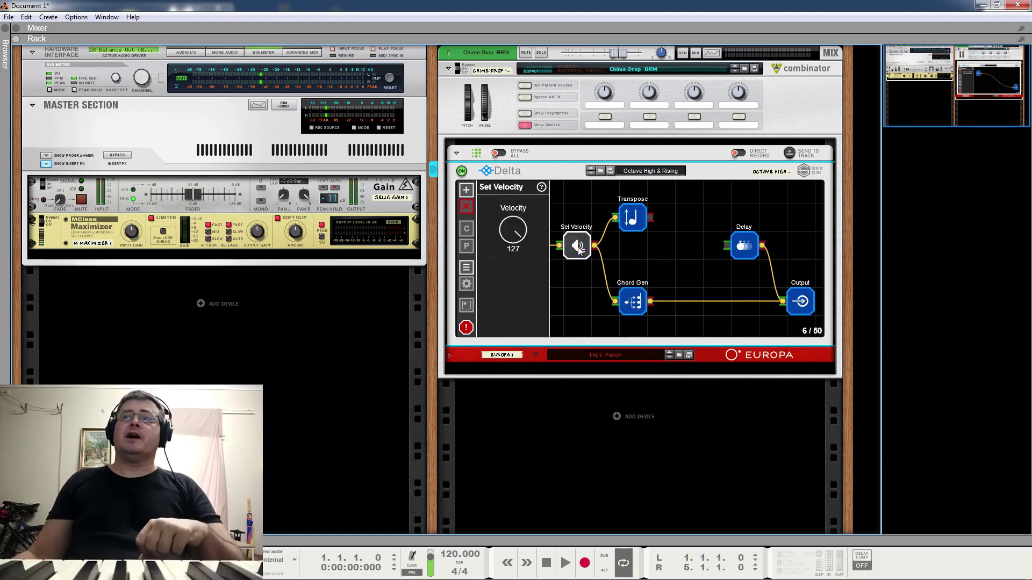
{"action": "left_click", "coordinate": [631, 220]}
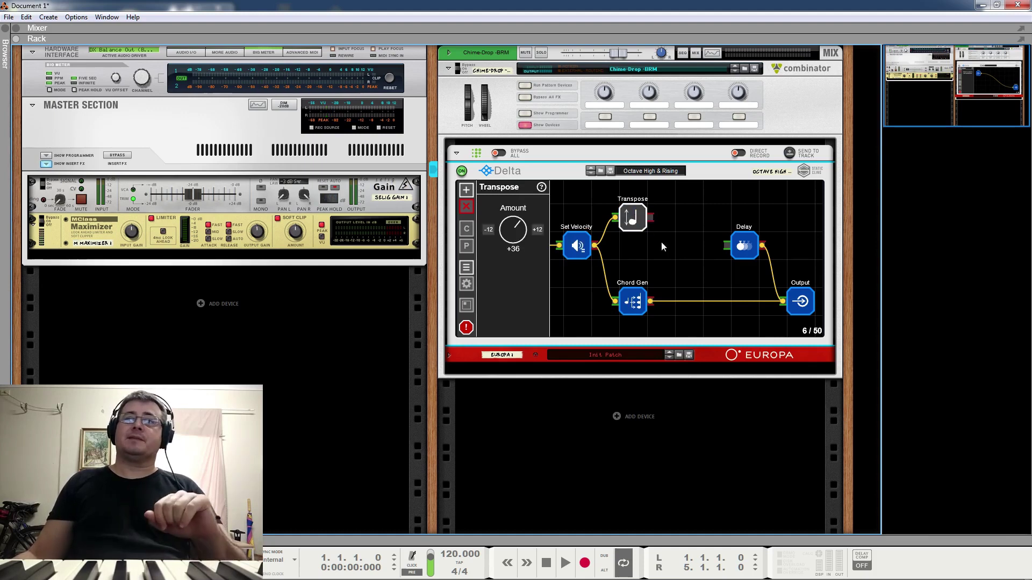
{"action": "left_click", "coordinate": [749, 250]}
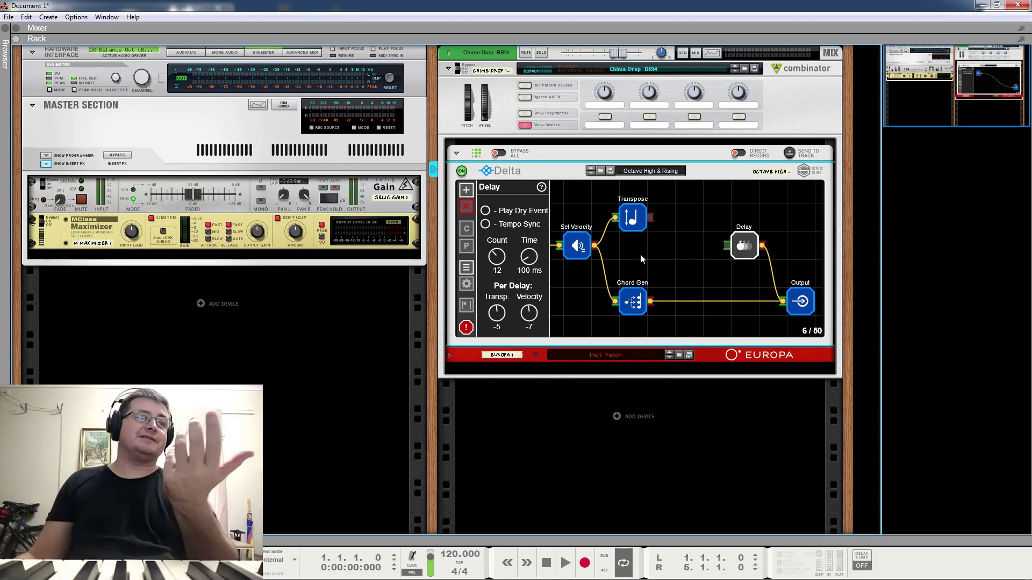
Reconnect the Transpose node's output to the Delay node and review the settings of both.
{"action": "left_click_drag", "start_coordinate": [652, 217], "coordinate": [726, 246]}
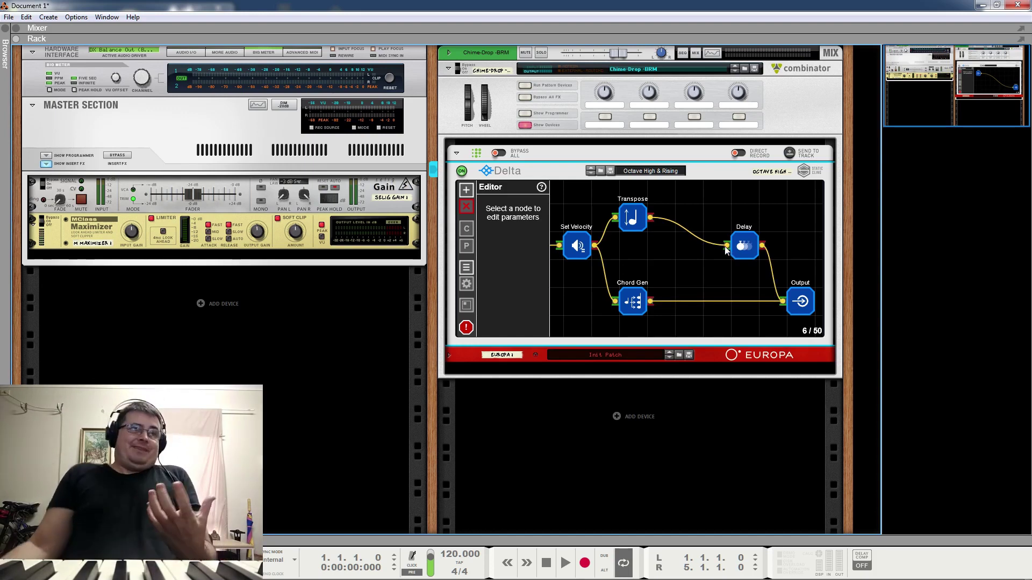
{"action": "left_click", "coordinate": [638, 221]}
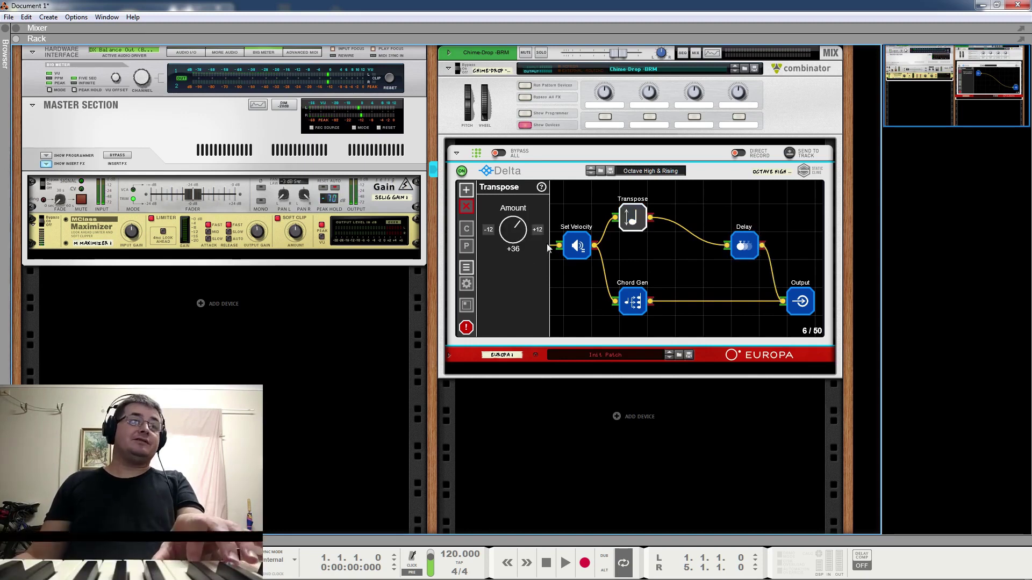
{"action": "left_click", "coordinate": [743, 246]}
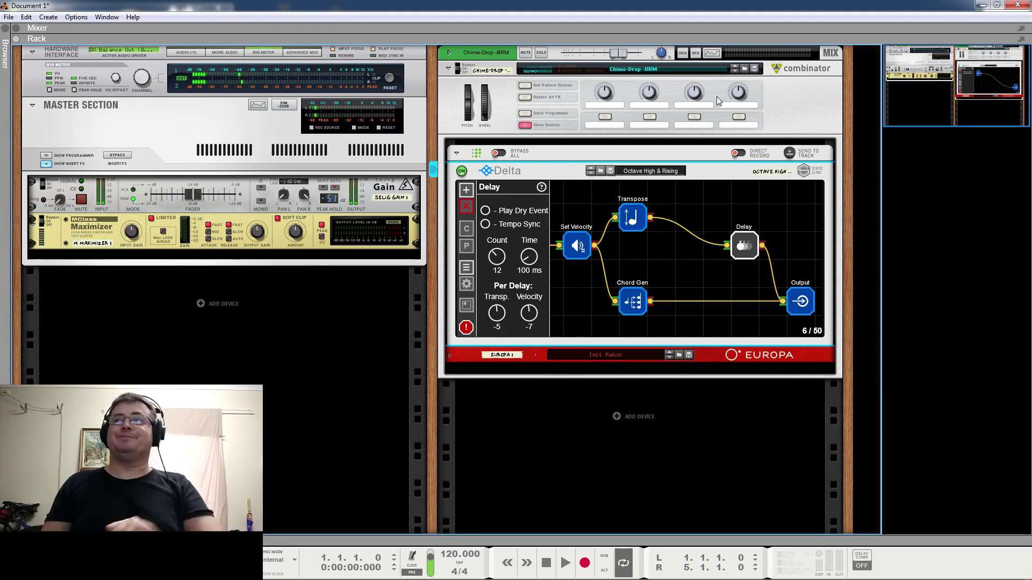
Load the Delta 4-Voice - BRM Combinator patch and inspect its unconnected Output node.
{"action": "left_click", "coordinate": [732, 71]}
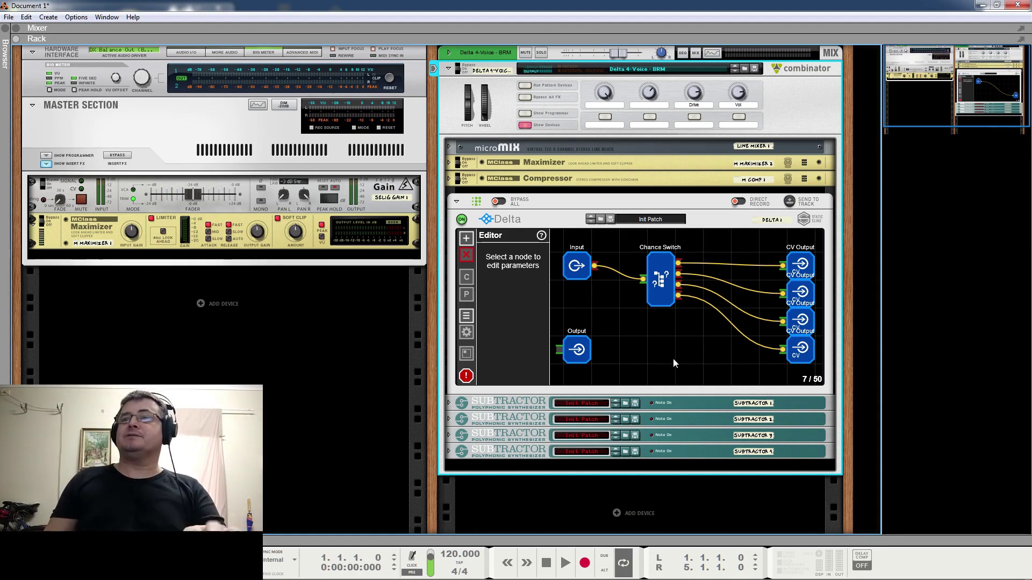
{"action": "left_click", "coordinate": [579, 352]}
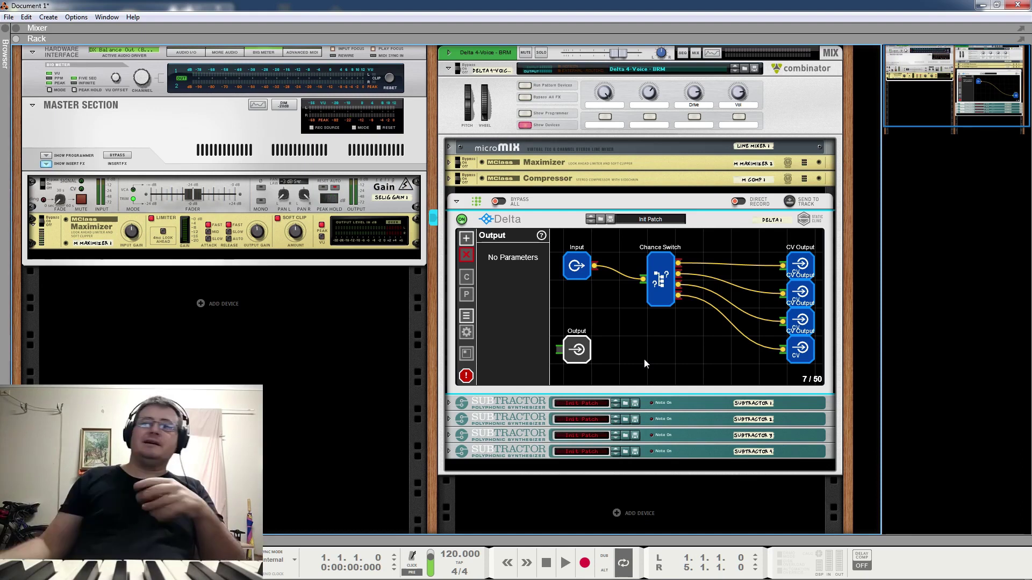
Unfold the first two Subtractor synthesizers to examine their settings, and fold them again.
{"action": "left_click", "coordinate": [449, 404]}
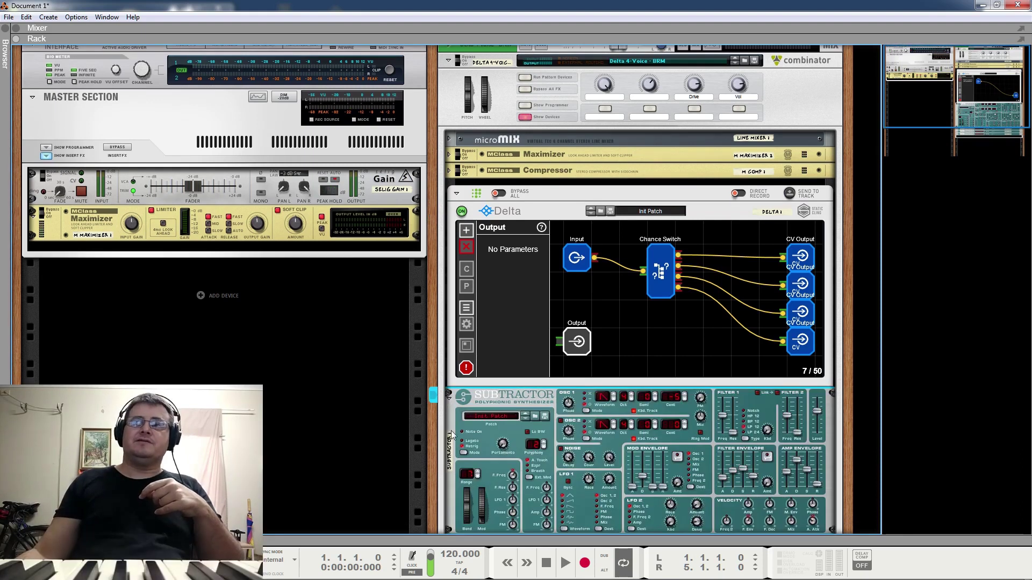
{"action": "scroll", "coordinate": [493, 347], "scroll_direction": "down", "scroll_amount": 3}
{"action": "left_click", "coordinate": [449, 414]}
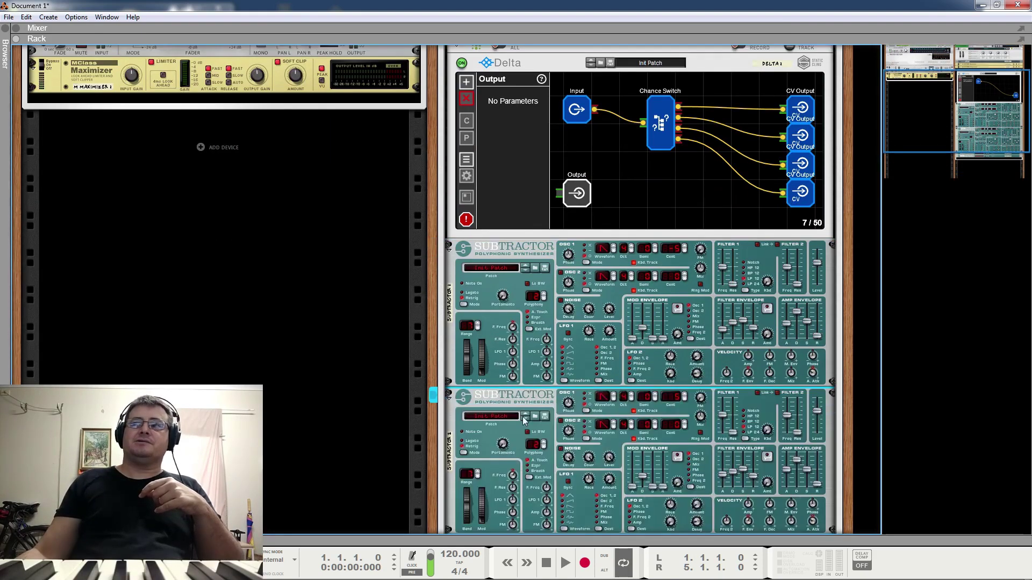
{"action": "scroll", "coordinate": [591, 430], "scroll_direction": "down", "scroll_amount": 3}
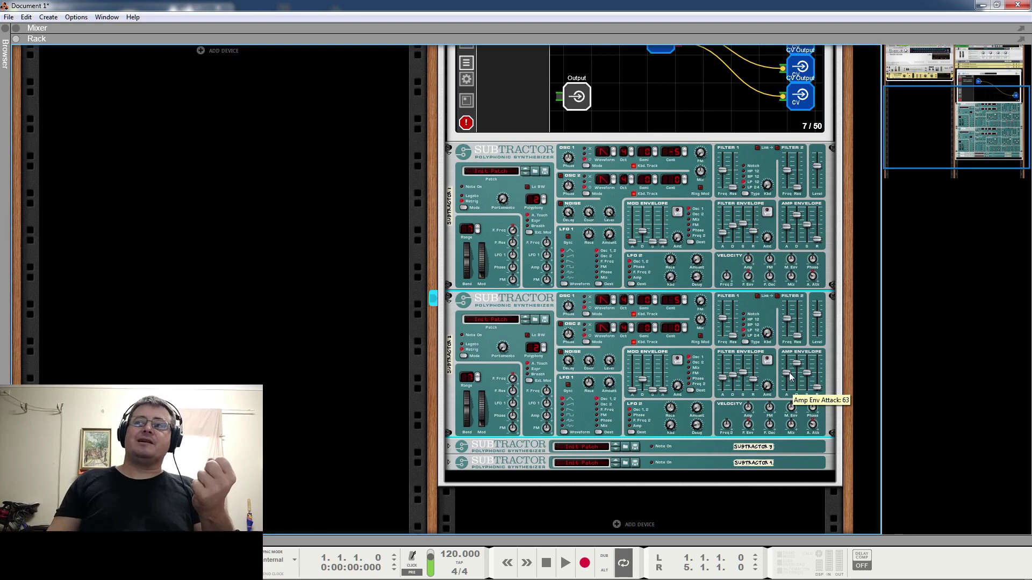
{"action": "left_click", "coordinate": [450, 153]}
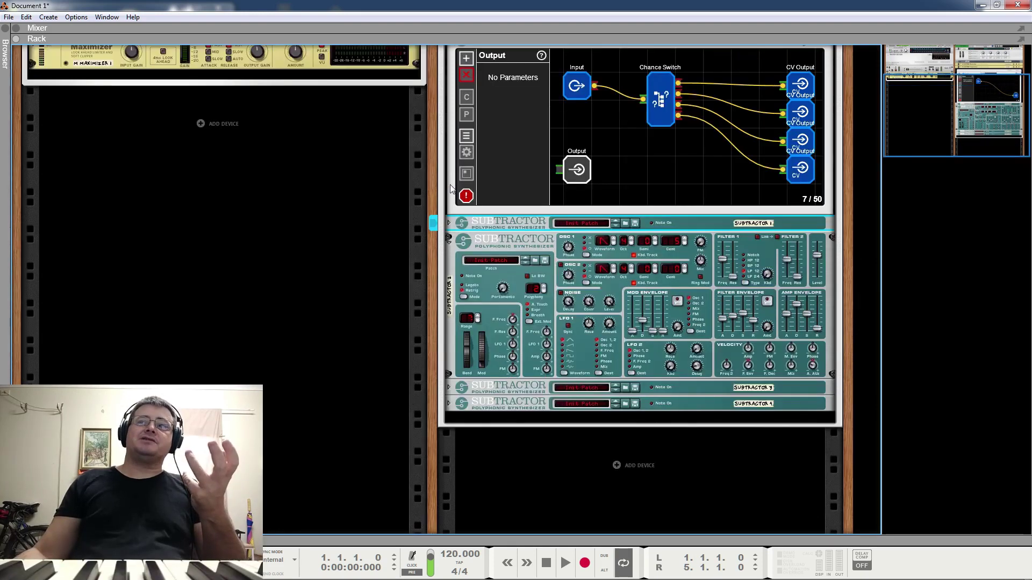
{"action": "left_click", "coordinate": [449, 238]}
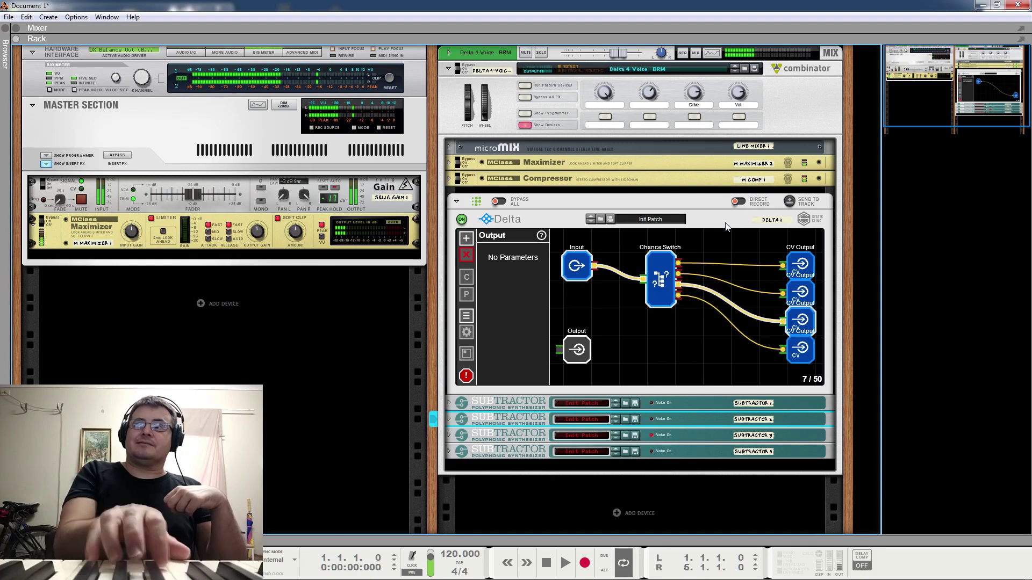
Raise the fader of the Selig Gain device in the master section slightly.
{"action": "left_click", "coordinate": [706, 119]}
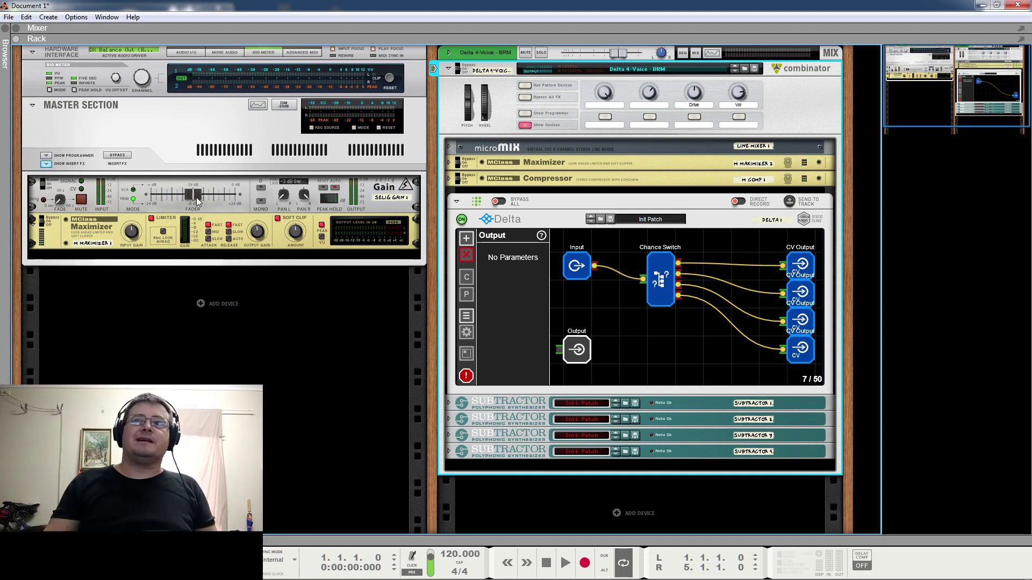
{"action": "left_click_drag", "start_coordinate": [198, 201], "coordinate": [208, 200]}
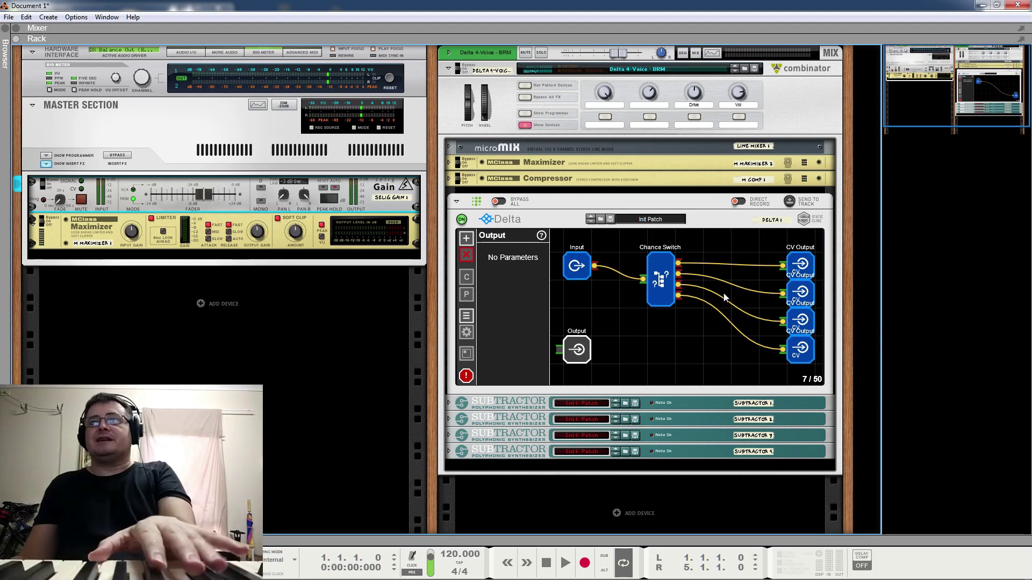
Examine the channel assigned to each of the four CV Output nodes fed by the Chance Switch.
{"action": "left_click", "coordinate": [805, 269]}
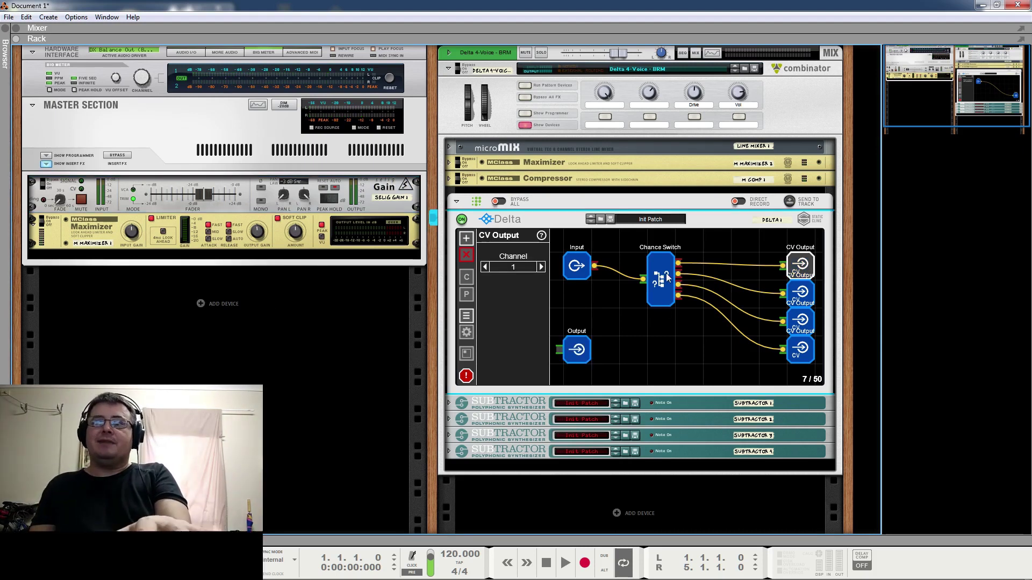
{"action": "left_click", "coordinate": [803, 294]}
{"action": "left_click", "coordinate": [802, 321]}
{"action": "left_click", "coordinate": [800, 350]}
Inspect the CV cabling on the back of the rack from Delta to the unfolded Subtractor 1, and restore the front view with it folded.
{"action": "key", "text": "Tab"}
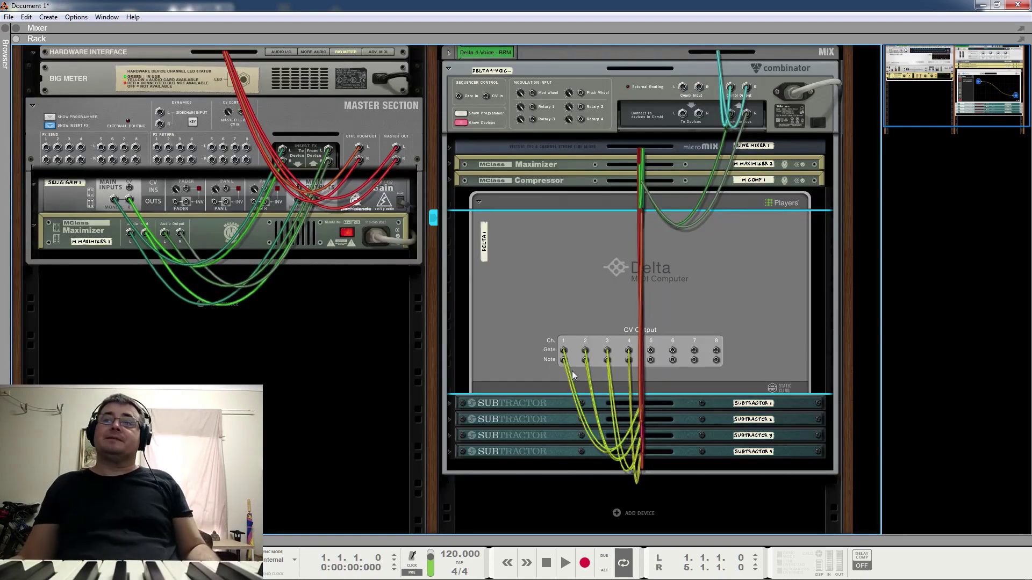
{"action": "left_click", "coordinate": [451, 403]}
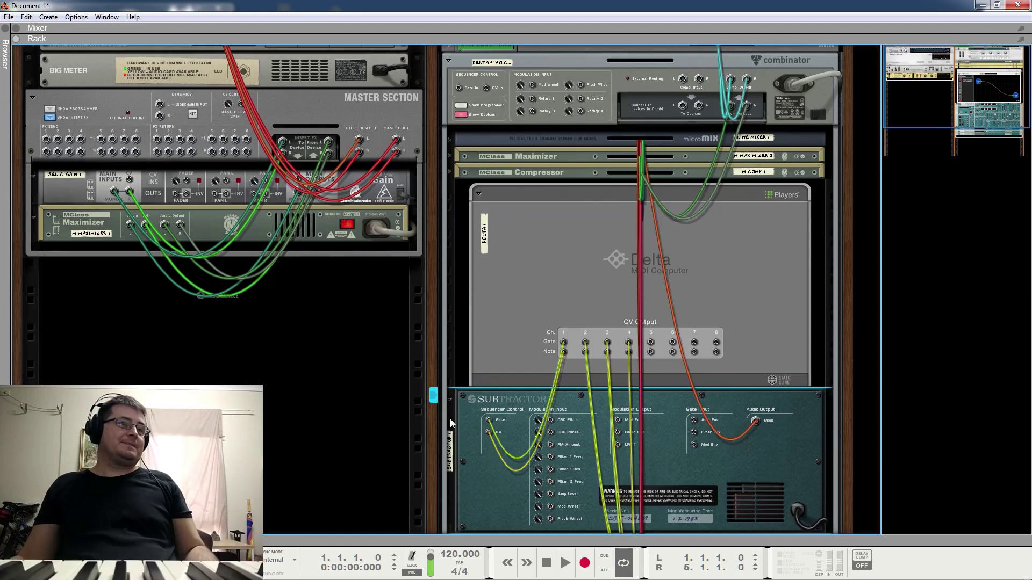
{"action": "key", "text": "Tab"}
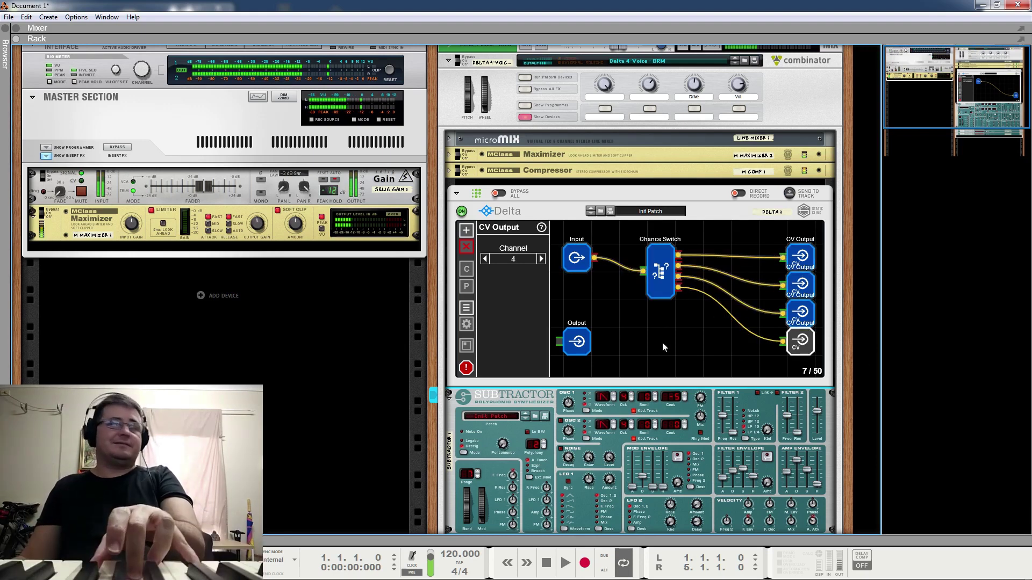
{"action": "left_click", "coordinate": [447, 395]}
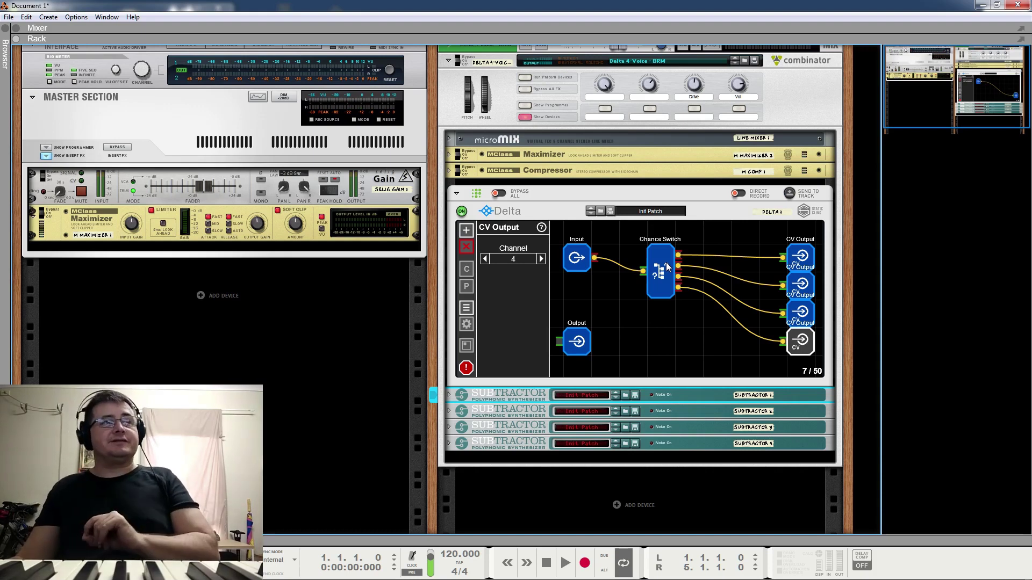
Load the Down Octave - BRM Combinator patch and examine the amount of its Transpose node.
{"action": "left_click", "coordinate": [735, 62]}
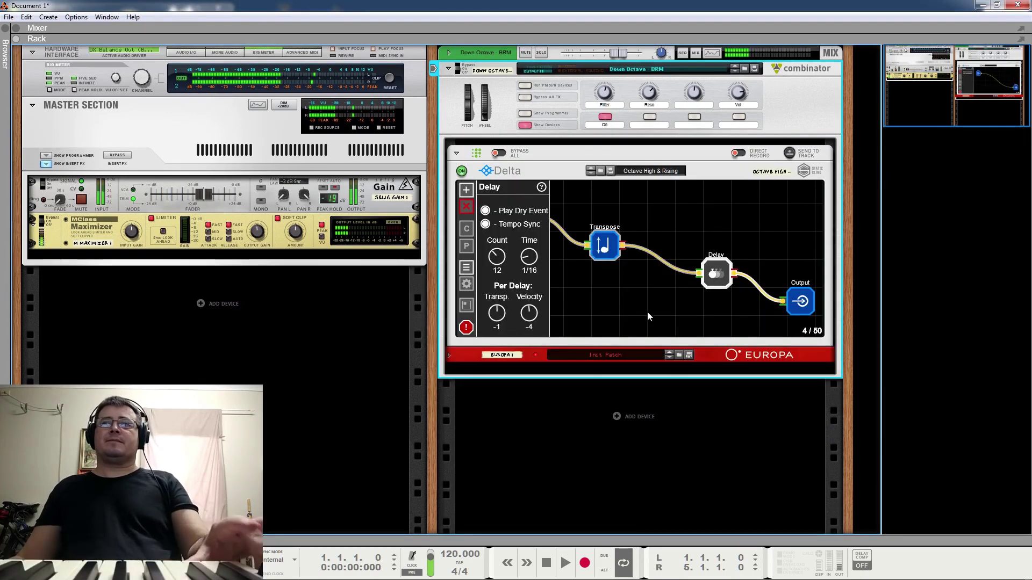
{"action": "left_click", "coordinate": [608, 295]}
{"action": "left_click", "coordinate": [611, 250]}
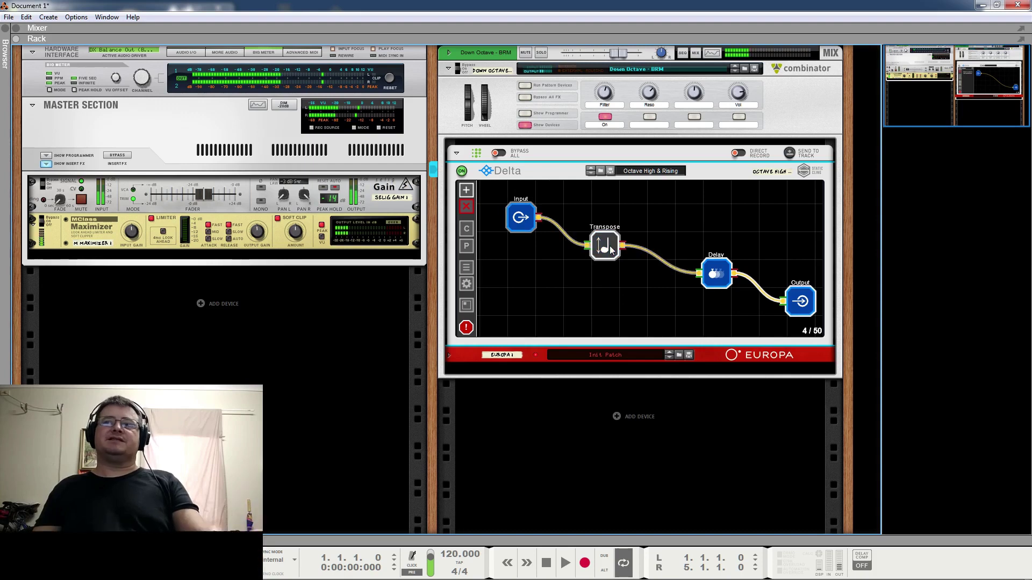
{"action": "left_click", "coordinate": [604, 247]}
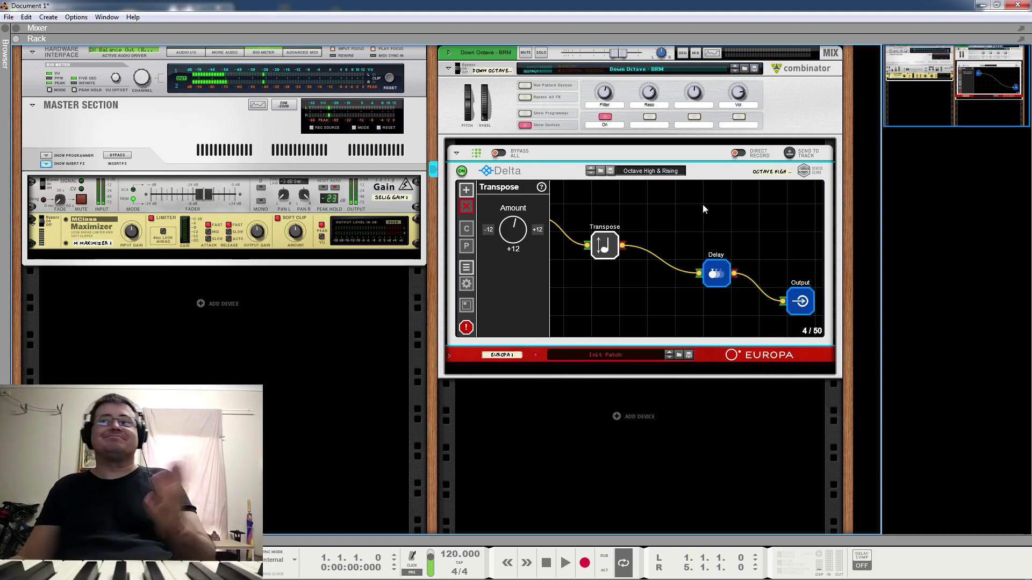
Load the Grand Starter - BRM Combinator patch and examine the settings of its four parallel Delay nodes.
{"action": "left_click", "coordinate": [736, 72]}
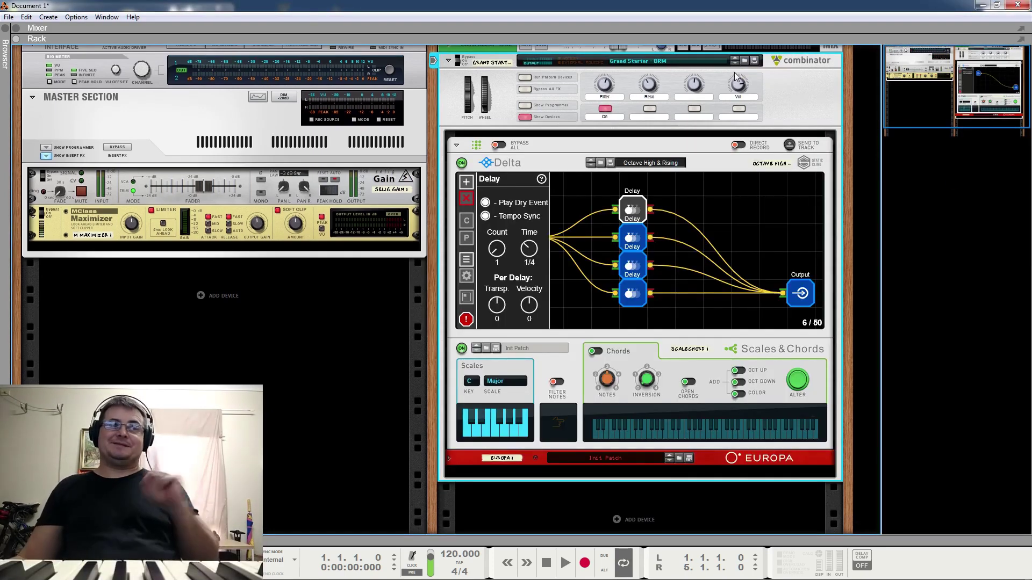
{"action": "left_click", "coordinate": [586, 192]}
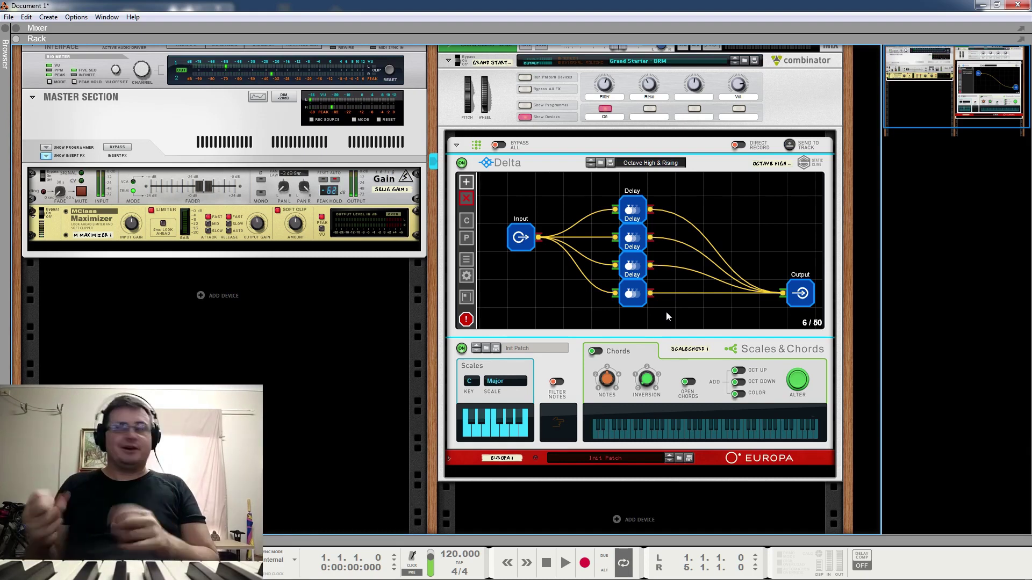
{"action": "left_click", "coordinate": [634, 211]}
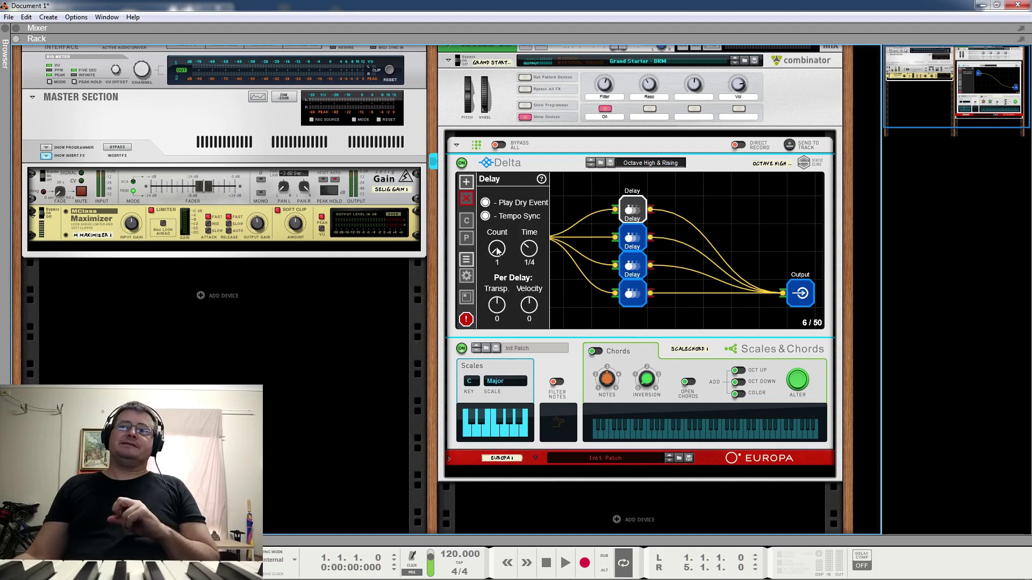
{"action": "left_click", "coordinate": [635, 240]}
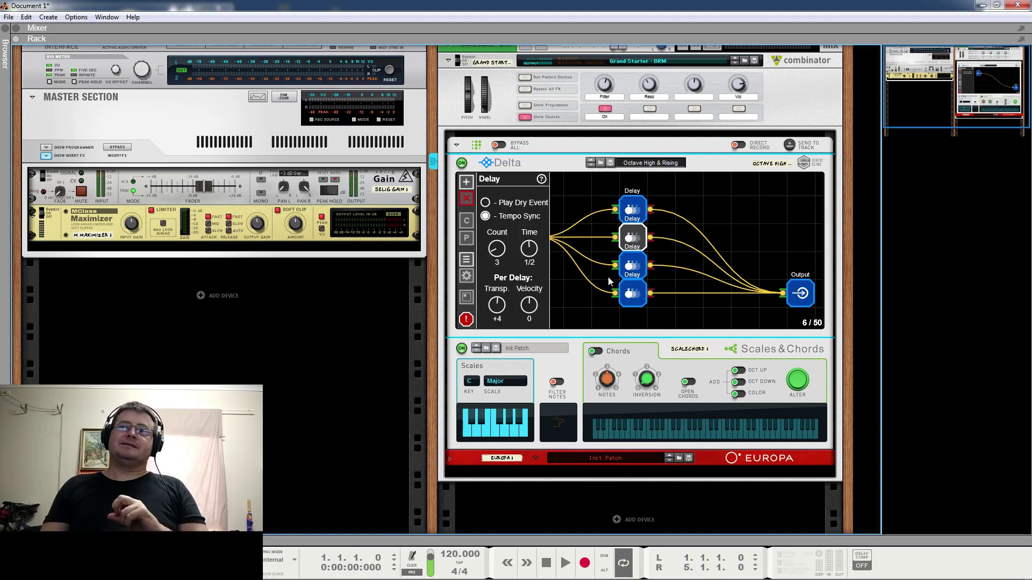
{"action": "left_click", "coordinate": [636, 271]}
{"action": "left_click", "coordinate": [633, 300]}
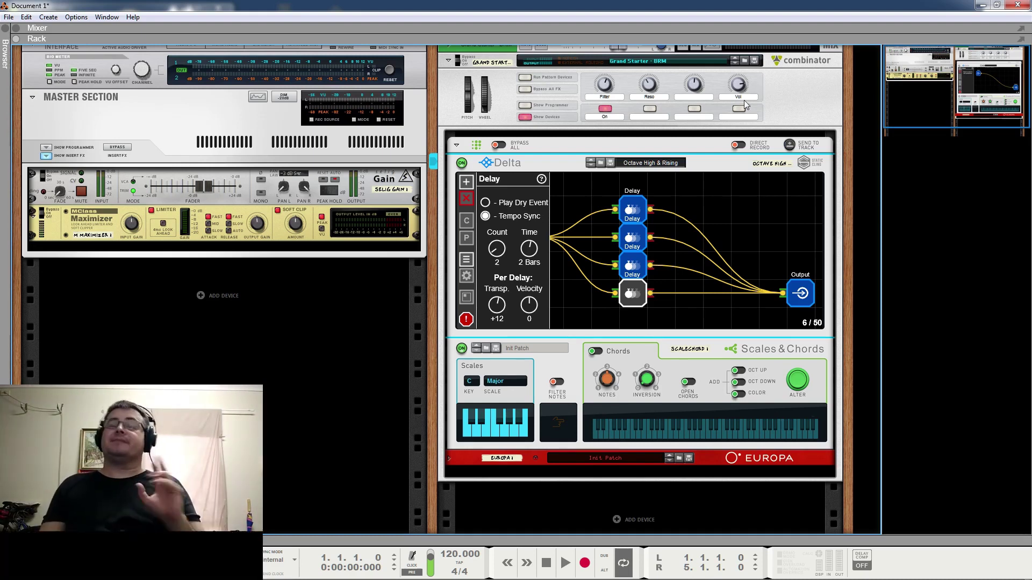
Load the Group Chime - BRM Combinator patch and examine the settings of its Transpose node and both Delay nodes.
{"action": "left_click", "coordinate": [735, 63]}
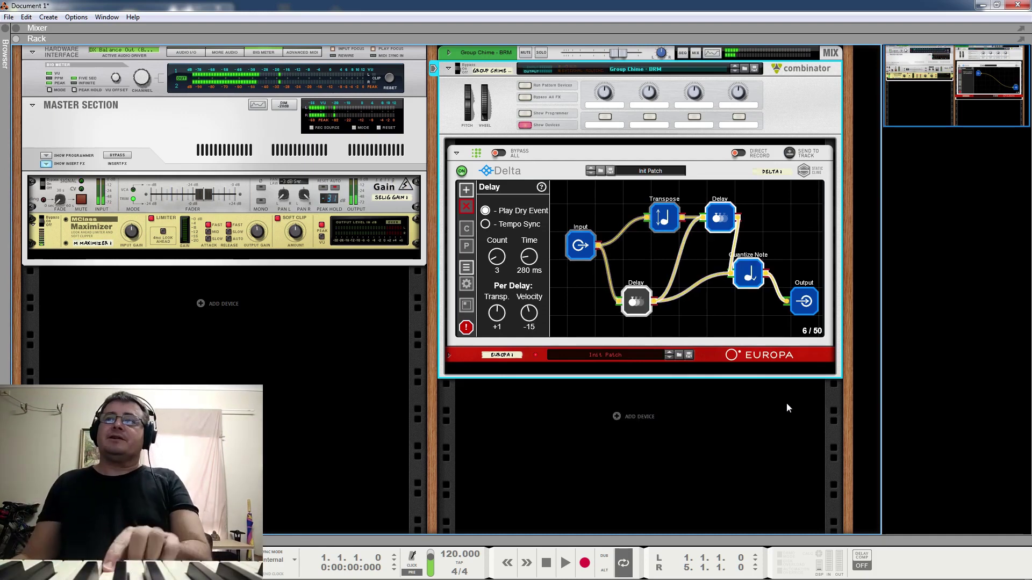
{"action": "left_click", "coordinate": [660, 229]}
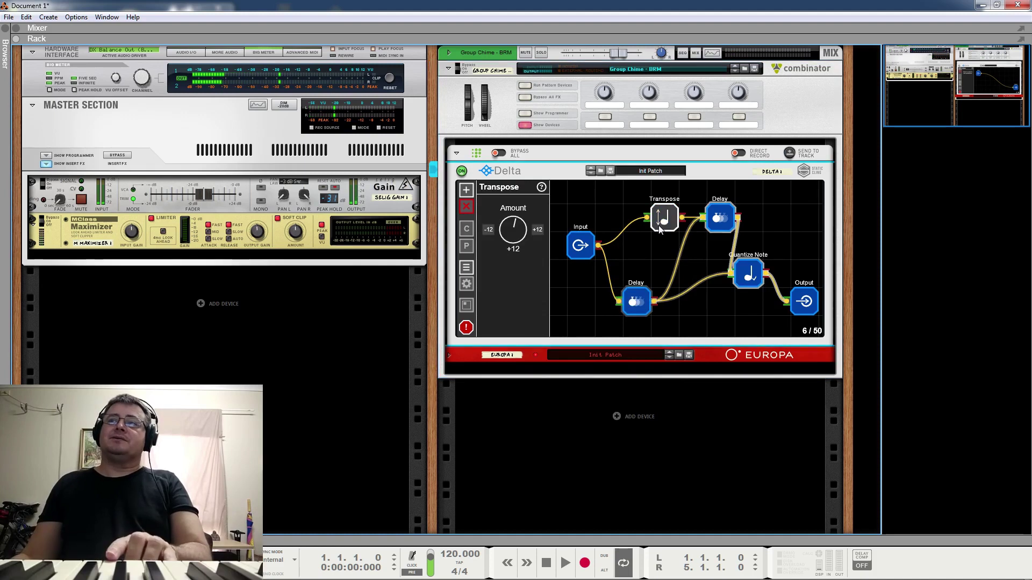
{"action": "left_click", "coordinate": [721, 218]}
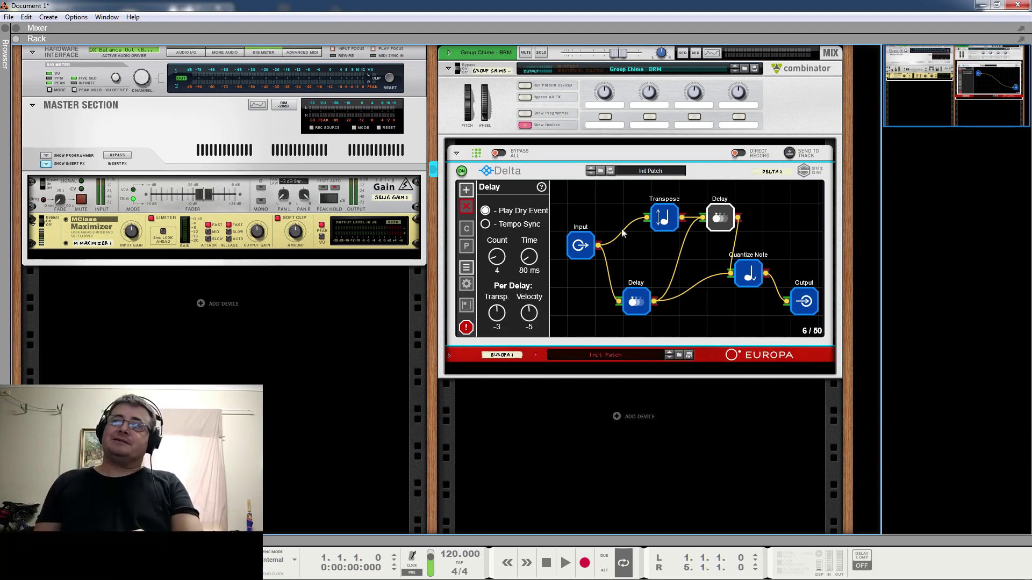
{"action": "left_click", "coordinate": [633, 295]}
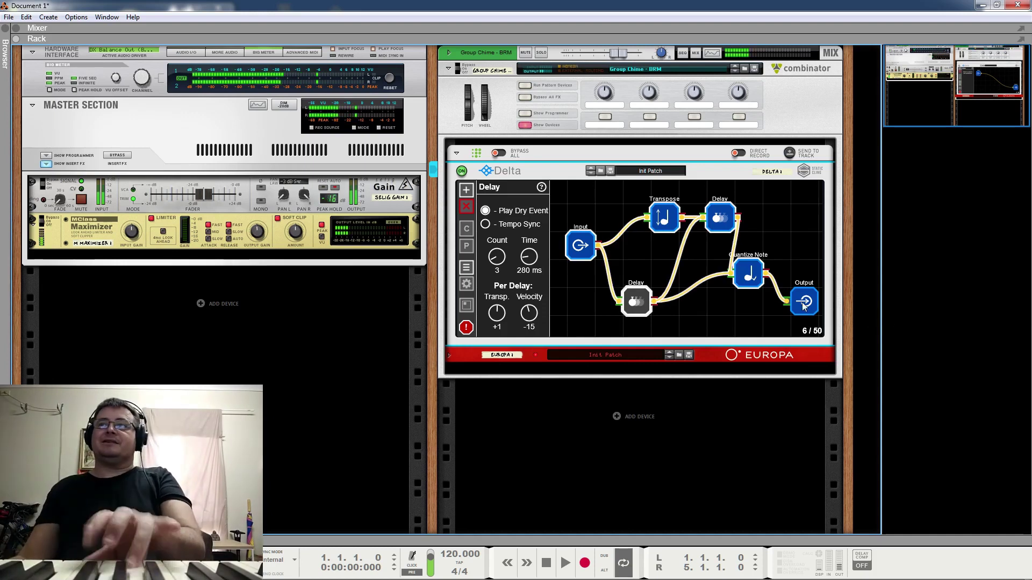
Check Group Chime's Quantize Note node, and load the Hall of Bottles - BRM Combinator patch to compare it with Delta off and on.
{"action": "left_click", "coordinate": [750, 277]}
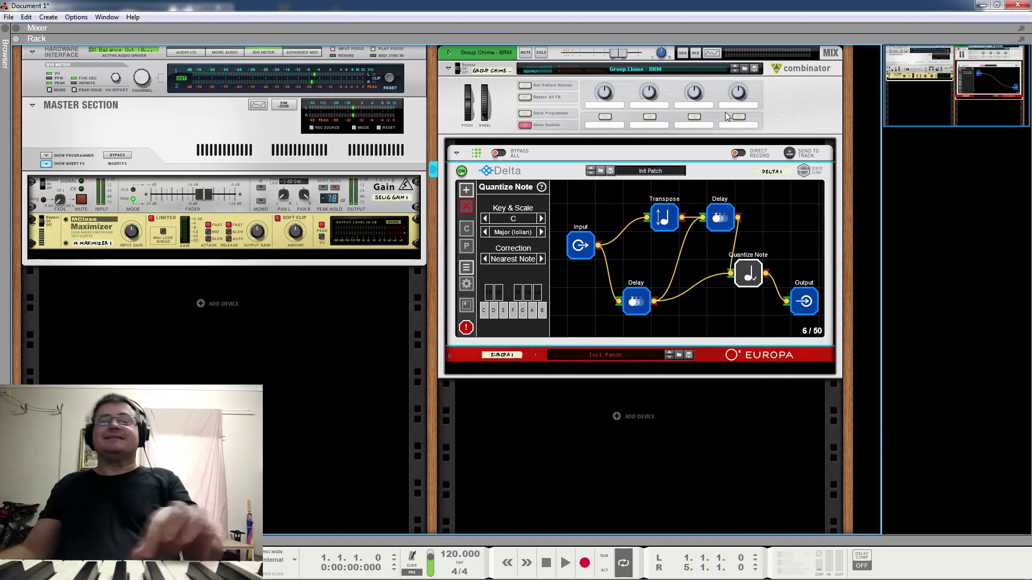
{"action": "left_click", "coordinate": [734, 72]}
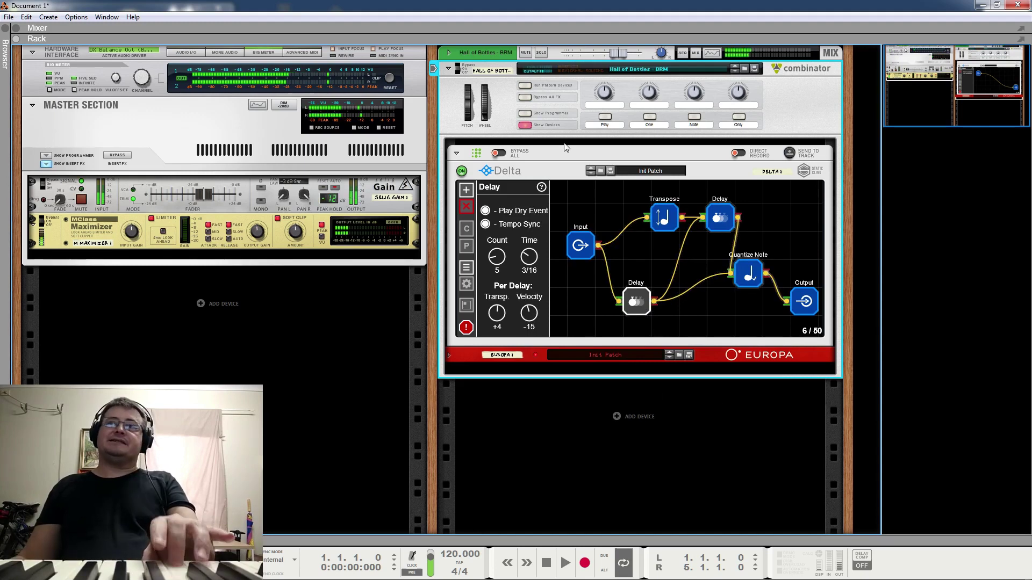
{"action": "left_click", "coordinate": [461, 171]}
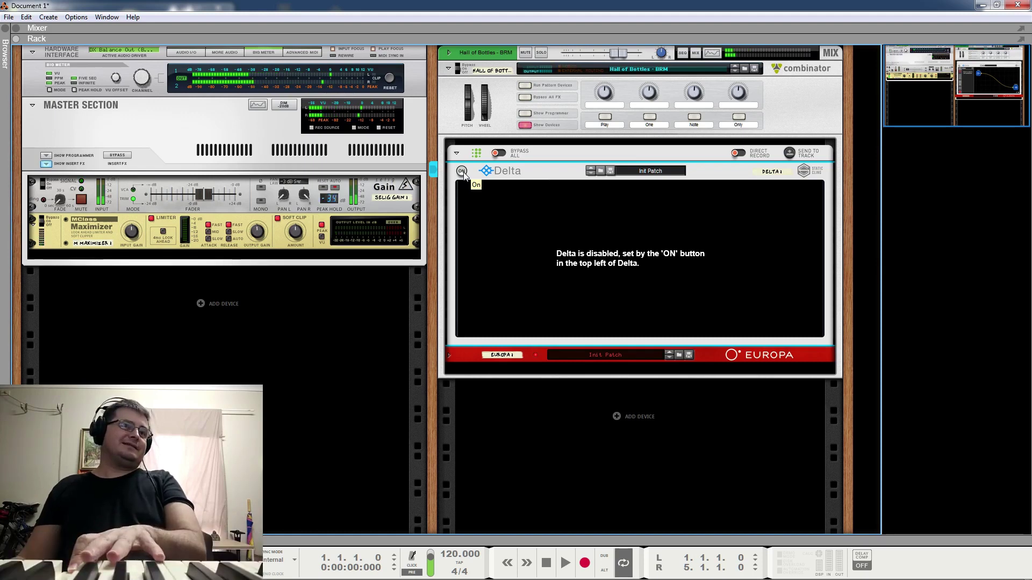
{"action": "left_click", "coordinate": [462, 172]}
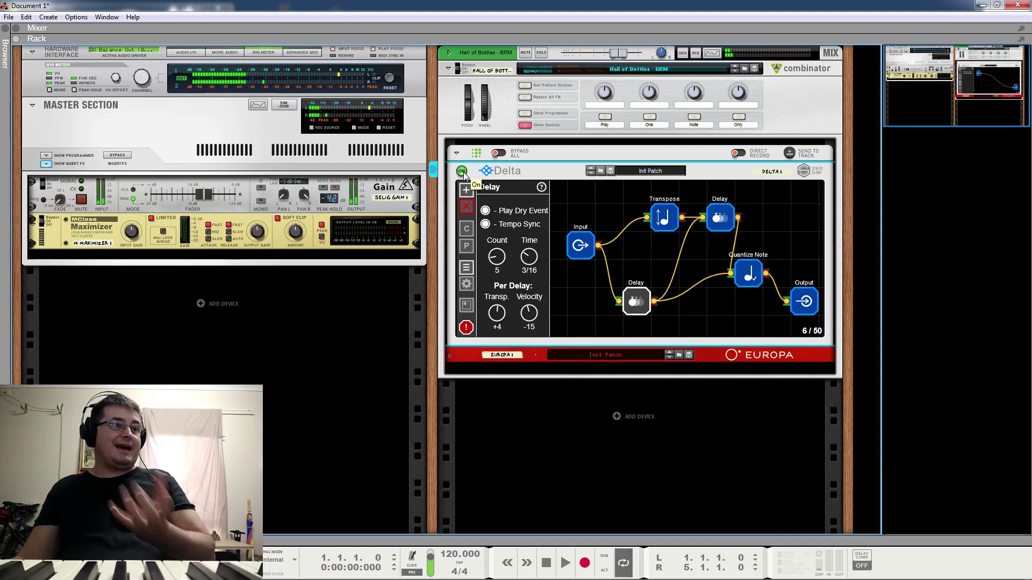
Load the Minor Diner - BRM Combinator patch and examine the settings of its Chord Gen, Quantize Note and Delay nodes.
{"action": "left_click", "coordinate": [734, 72]}
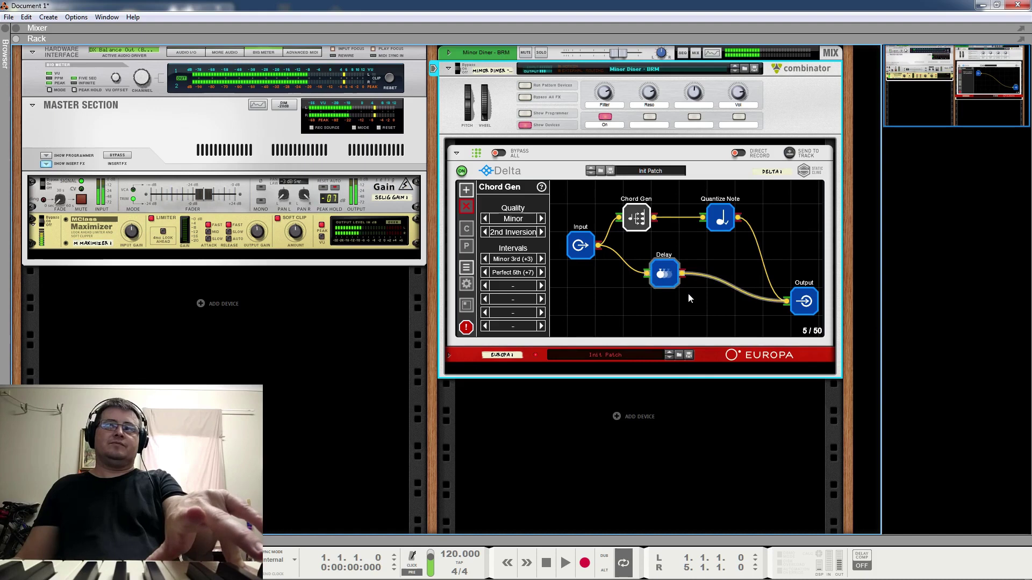
{"action": "left_click", "coordinate": [634, 218]}
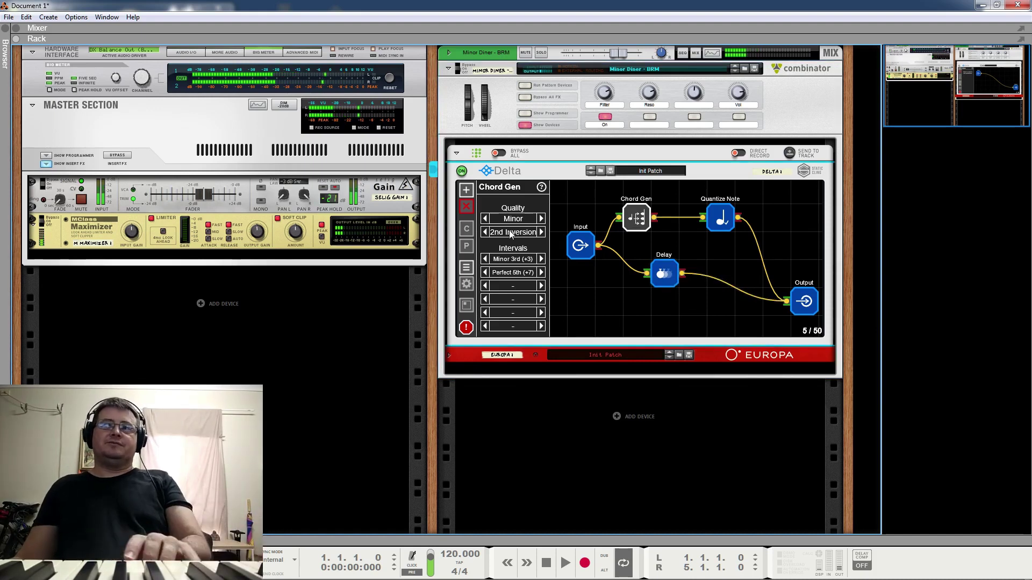
{"action": "left_click", "coordinate": [723, 215]}
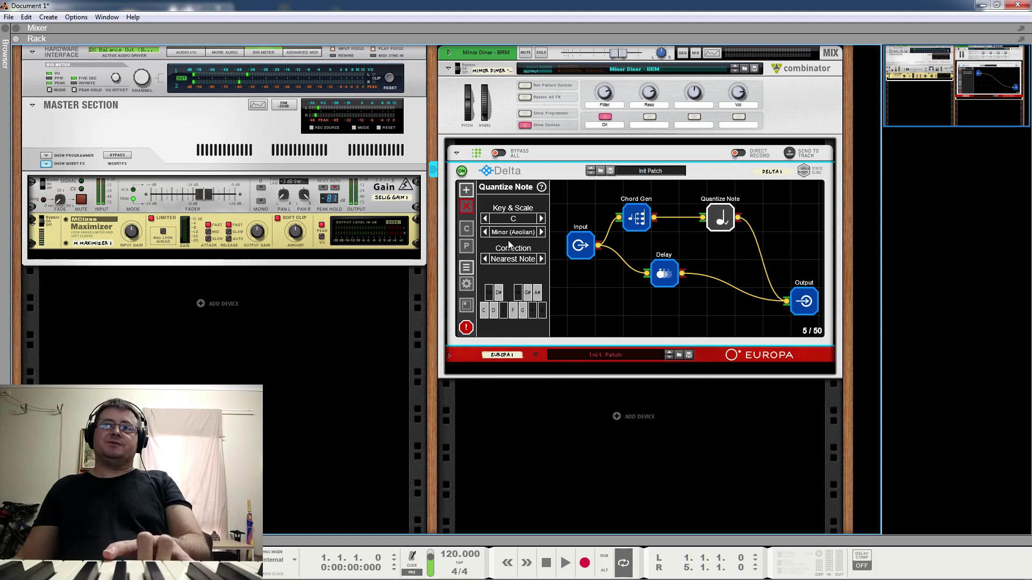
{"action": "left_click", "coordinate": [665, 272]}
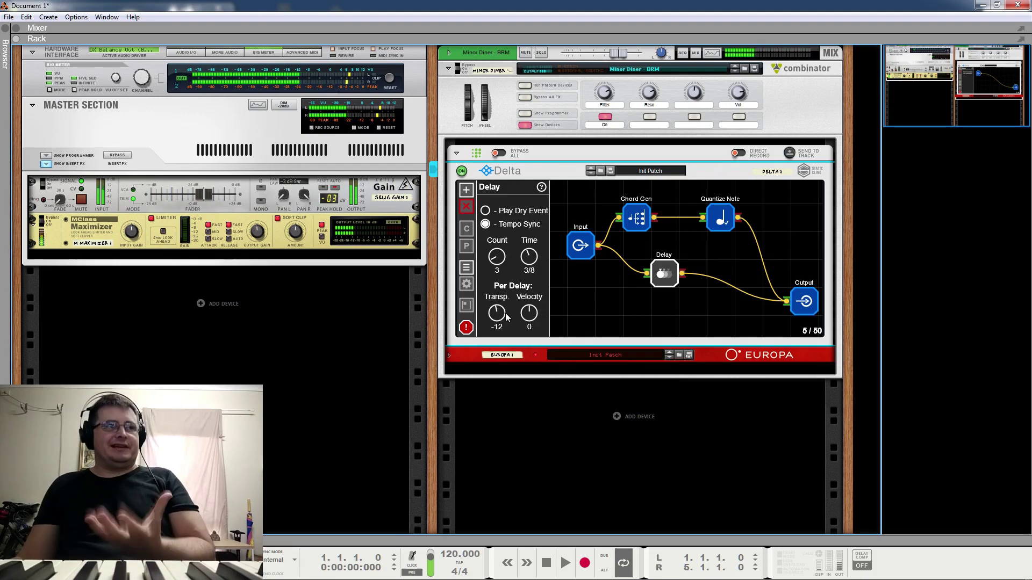
Load the Mode Depeche - BRM Combinator patch and compare it with Delta off and on using the Combinator's On switch.
{"action": "left_click", "coordinate": [735, 70]}
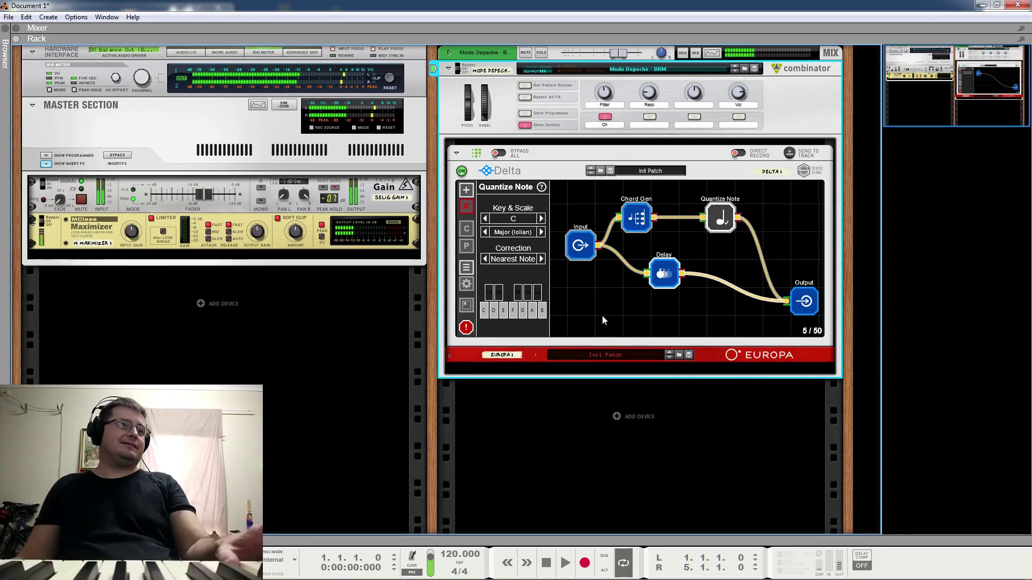
{"action": "left_click", "coordinate": [603, 119]}
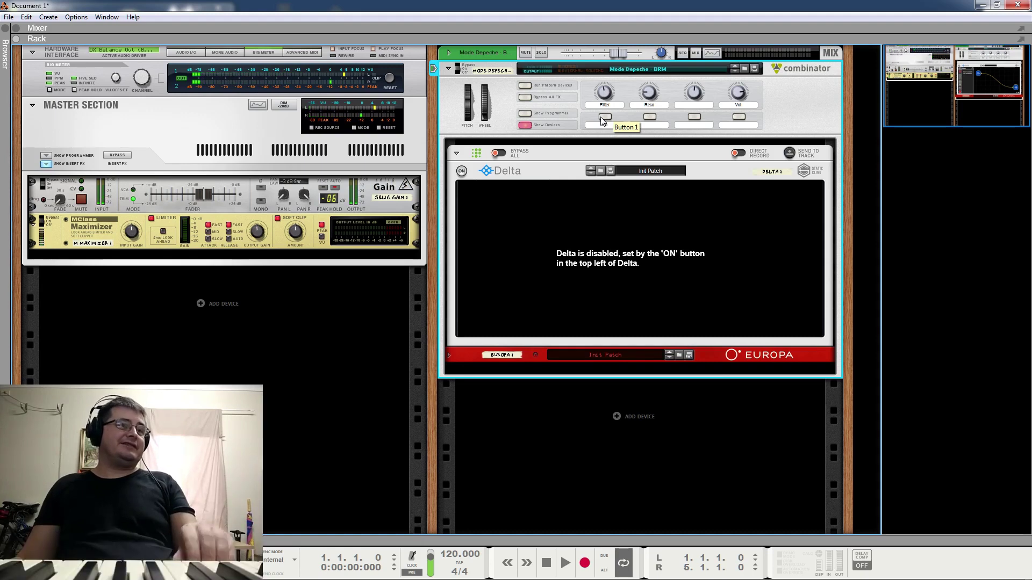
{"action": "left_click", "coordinate": [604, 118]}
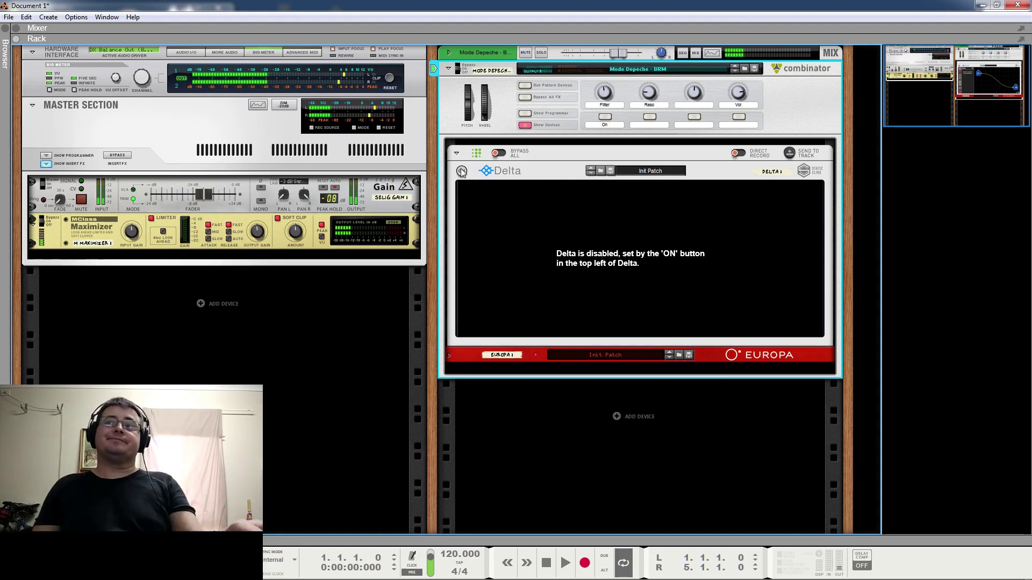
{"action": "left_click", "coordinate": [603, 117]}
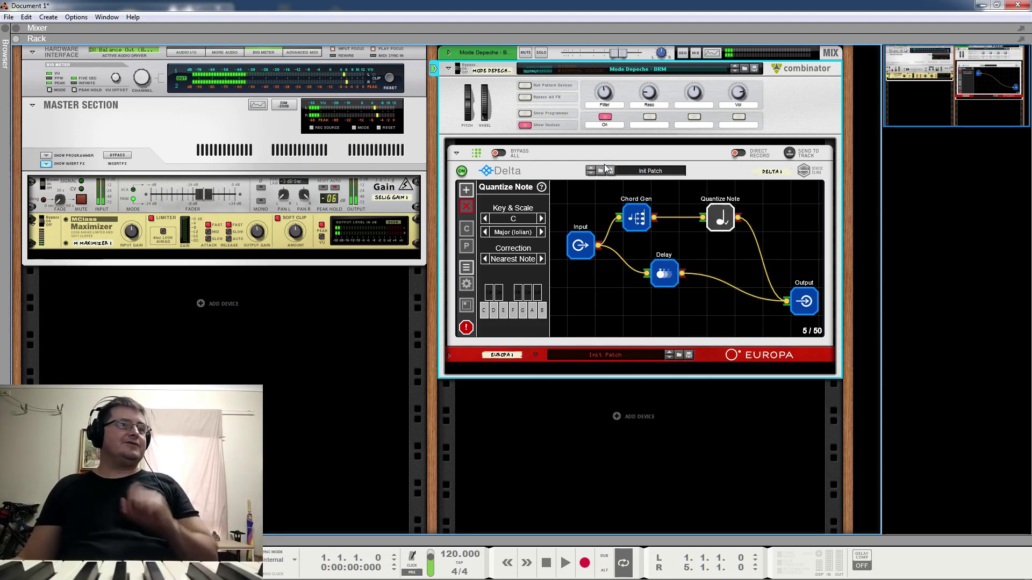
Load the Octave High & Rising - BRM Combinator patch and examine its Transpose and Delay nodes, comparing it with Delta off and on.
{"action": "left_click", "coordinate": [734, 71]}
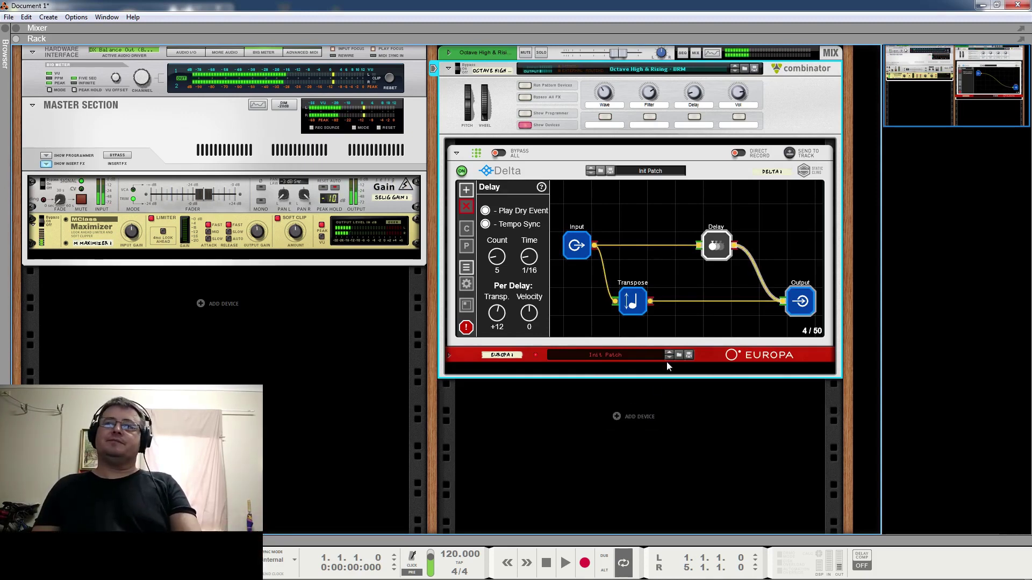
{"action": "left_click", "coordinate": [628, 303]}
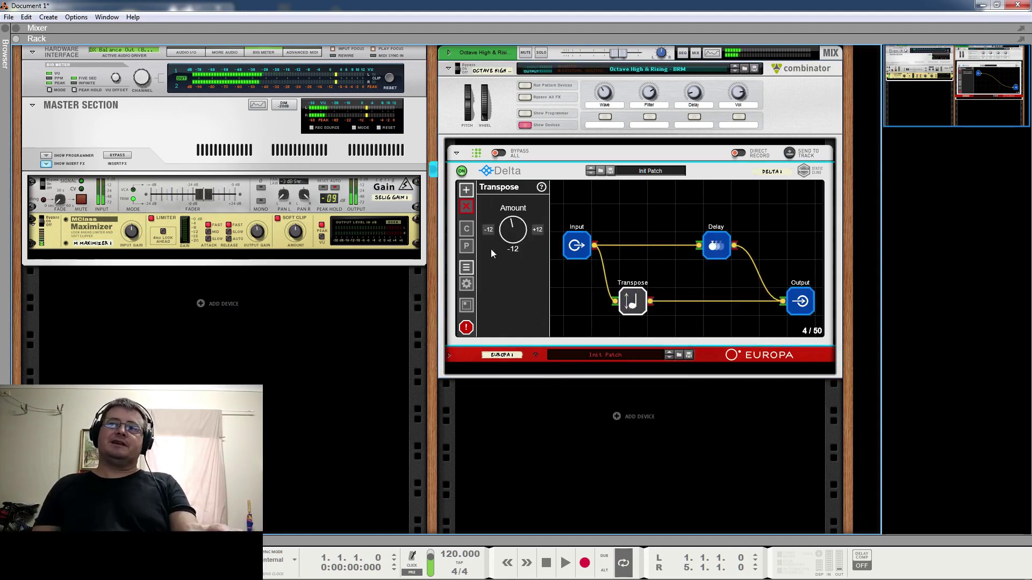
{"action": "left_click", "coordinate": [718, 246]}
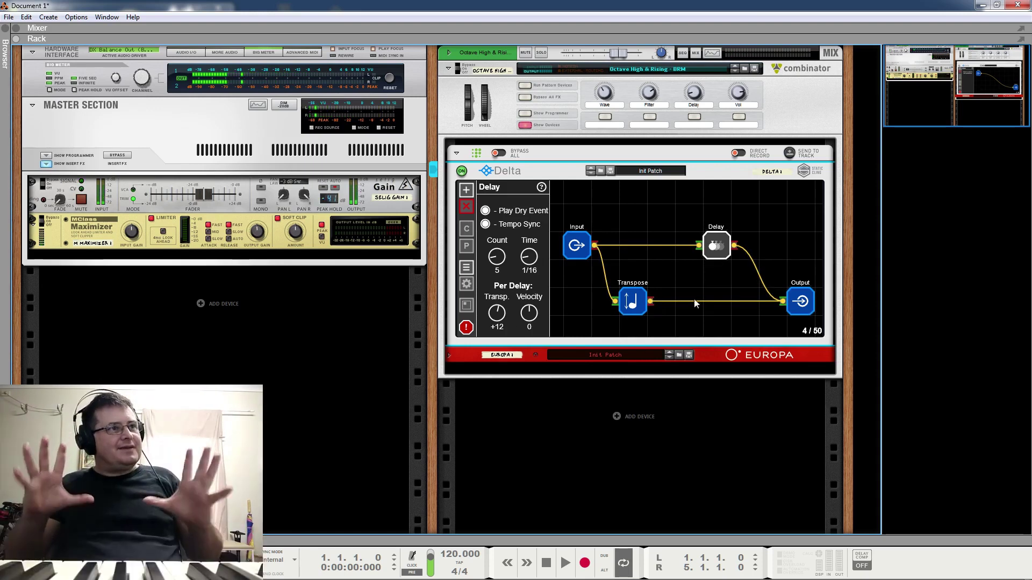
{"action": "left_click", "coordinate": [462, 171]}
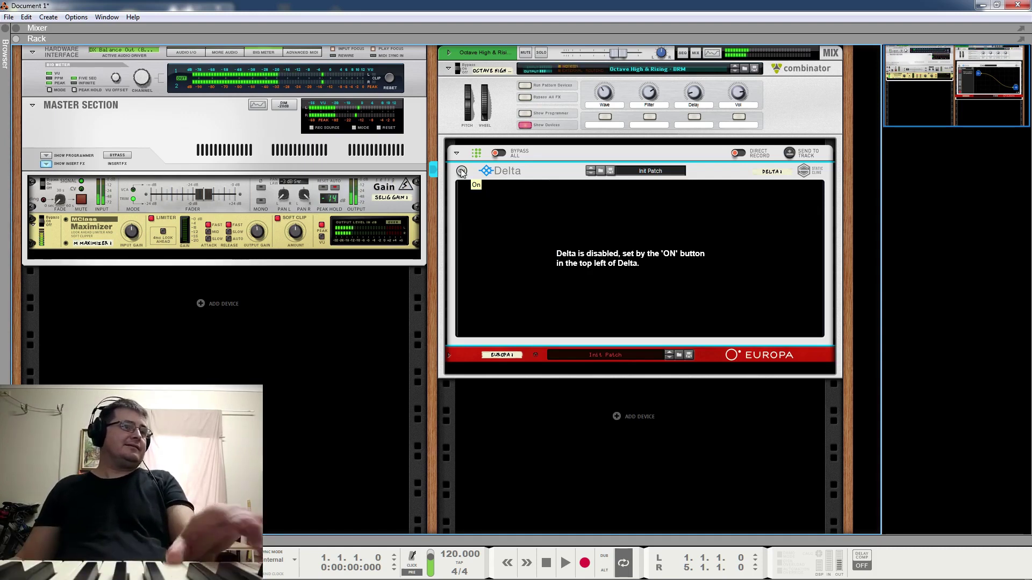
{"action": "left_click", "coordinate": [462, 172]}
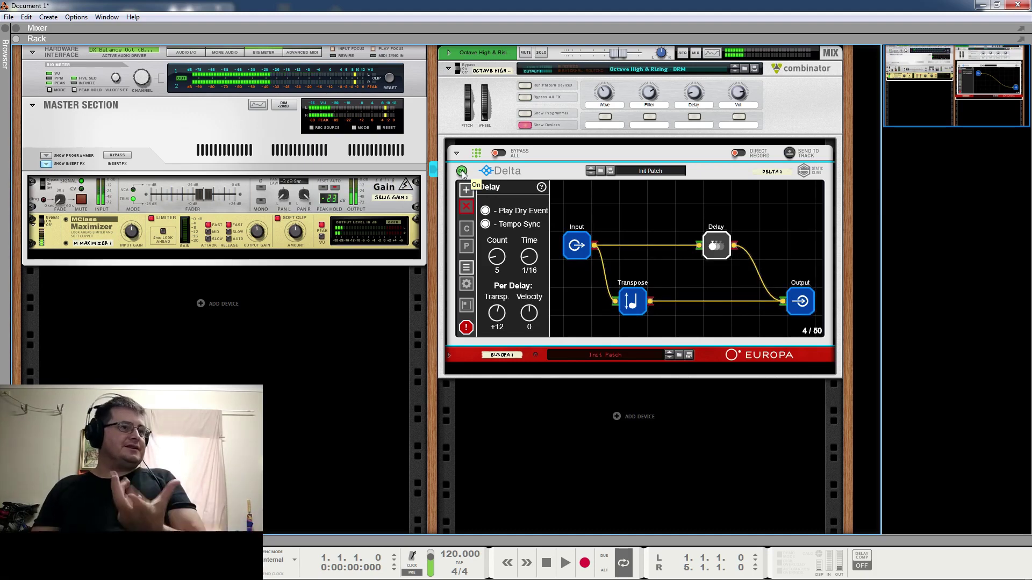
Load the Pentatonic Chime - BRM Combinator patch and explore its Transp Rand and Quantize Note nodes, adjusting the Brightness II rotary.
{"action": "left_click", "coordinate": [735, 71]}
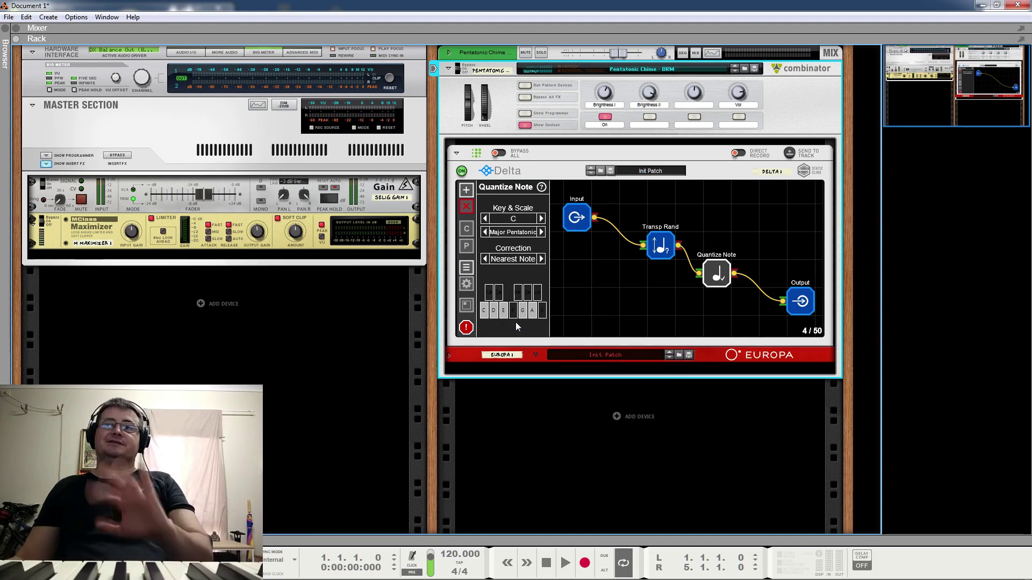
{"action": "left_click", "coordinate": [658, 245]}
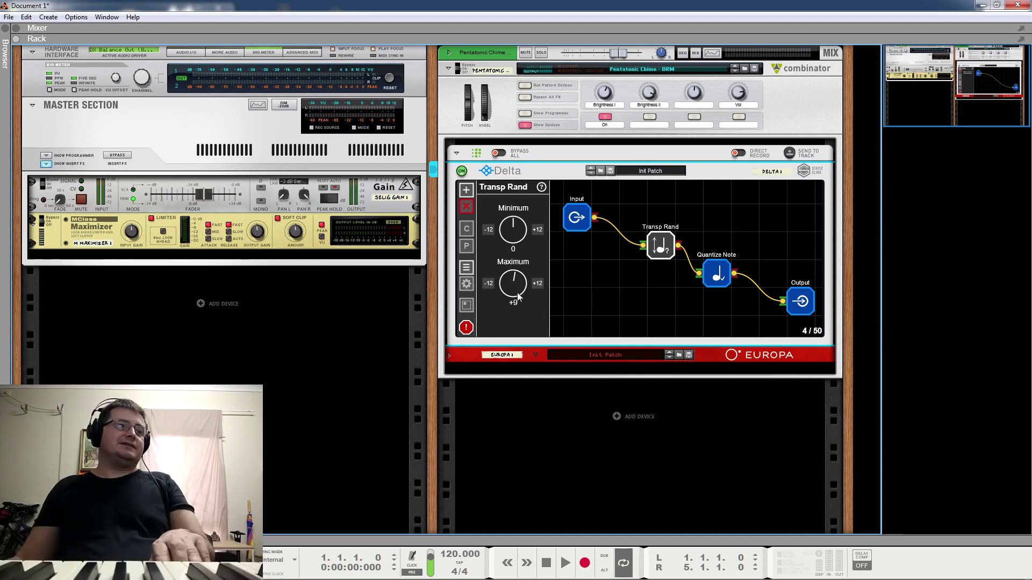
{"action": "left_click", "coordinate": [721, 276]}
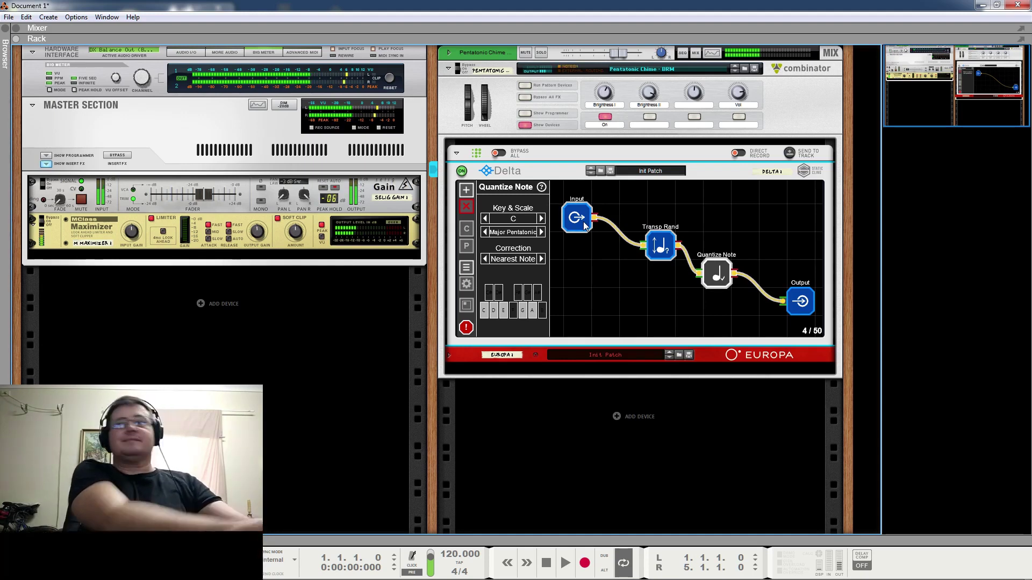
{"action": "left_click_drag", "start_coordinate": [646, 97], "coordinate": [650, 109]}
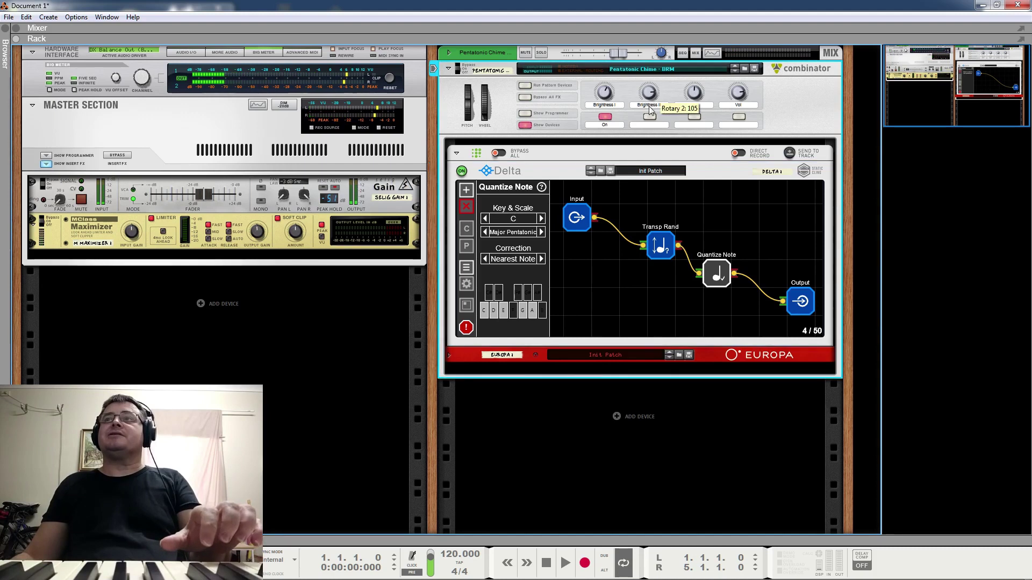
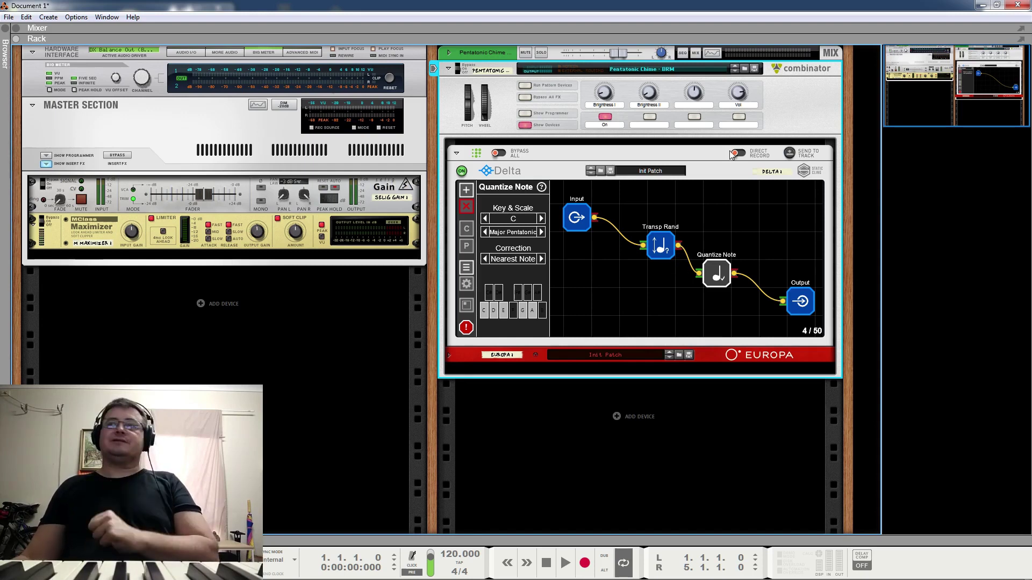
Load the Robert's Guitar - BRM Combinator patch and examine the settings of its Chance Switch and Delay nodes.
{"action": "left_click", "coordinate": [734, 72]}
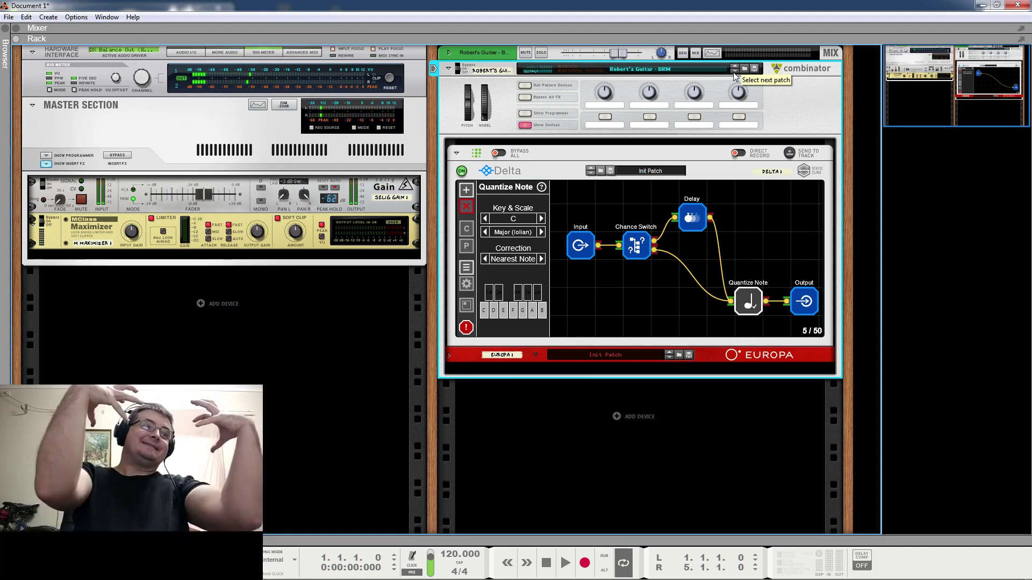
{"action": "left_click", "coordinate": [637, 244]}
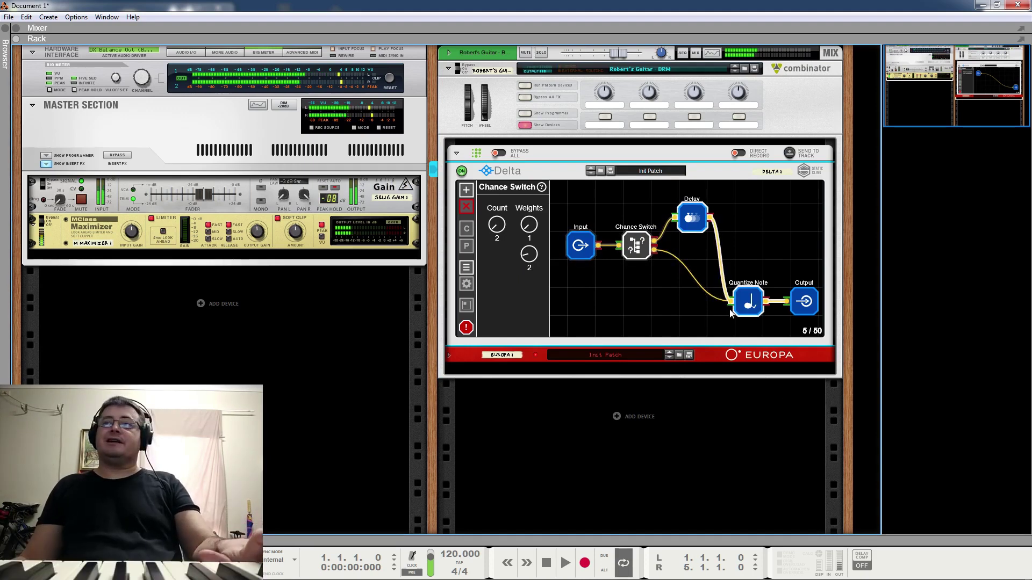
{"action": "left_click", "coordinate": [693, 221]}
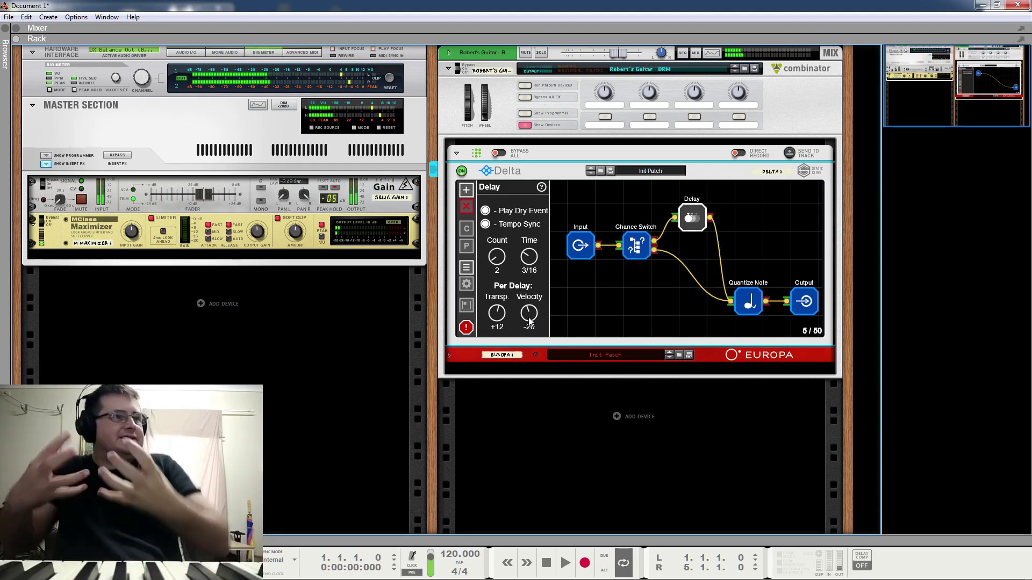
Load the Sometimes Chip Snare - BRM Combinator patch and inspect the unfolded RV7000's CV cabling from Delta and its gate settings.
{"action": "left_click", "coordinate": [737, 72]}
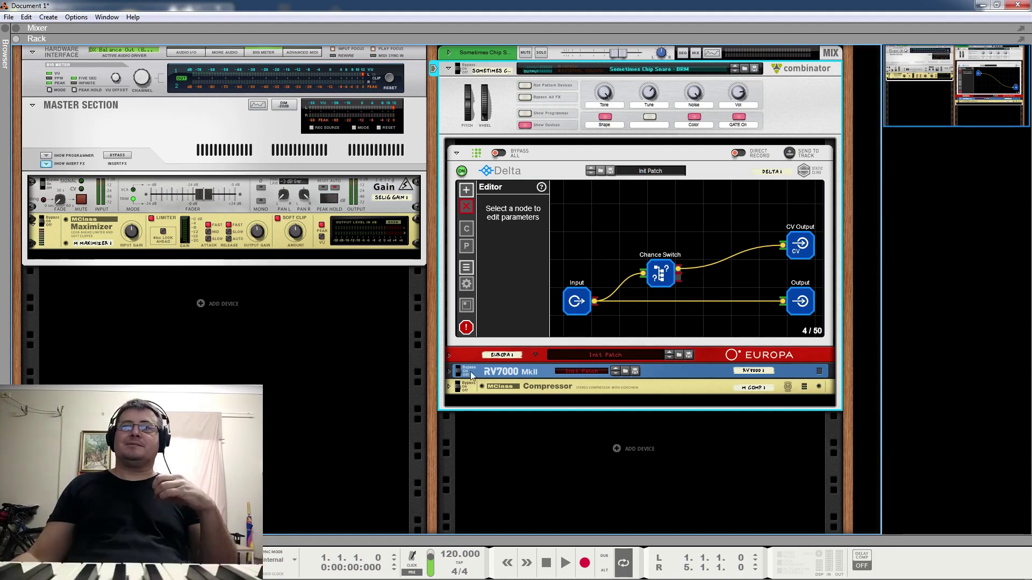
{"action": "key", "text": "Tab"}
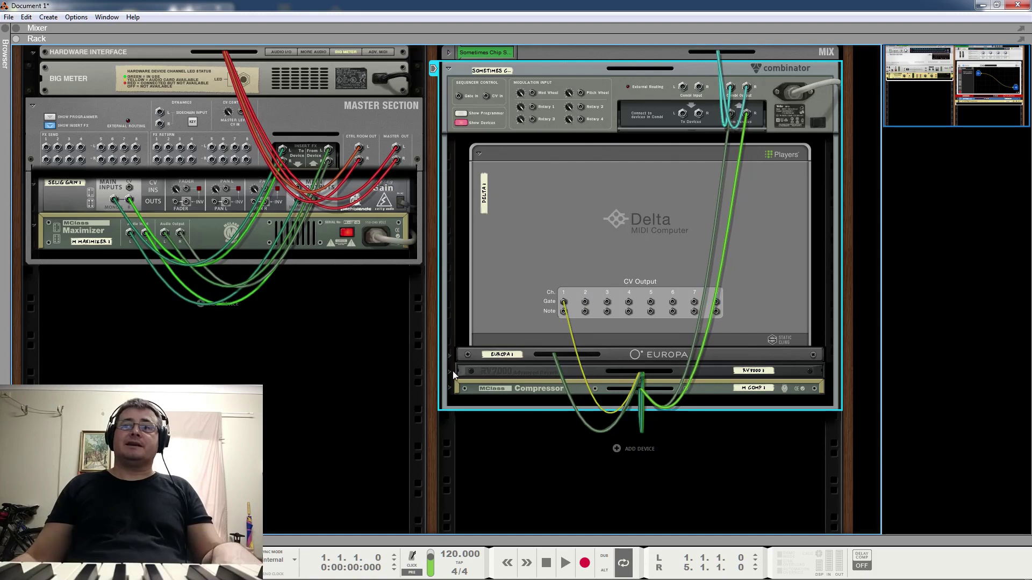
{"action": "left_click", "coordinate": [450, 371]}
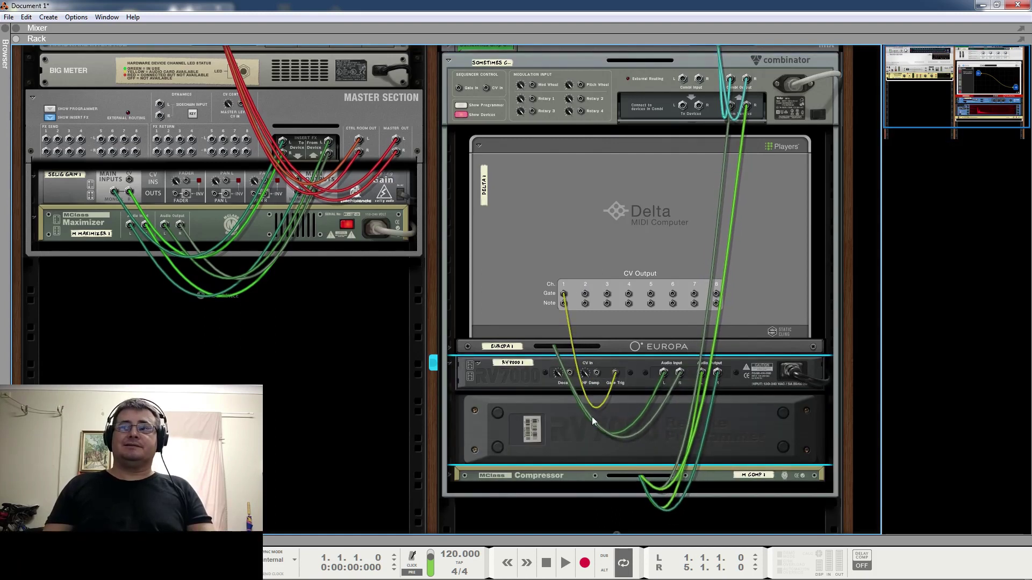
{"action": "key", "text": "Tab"}
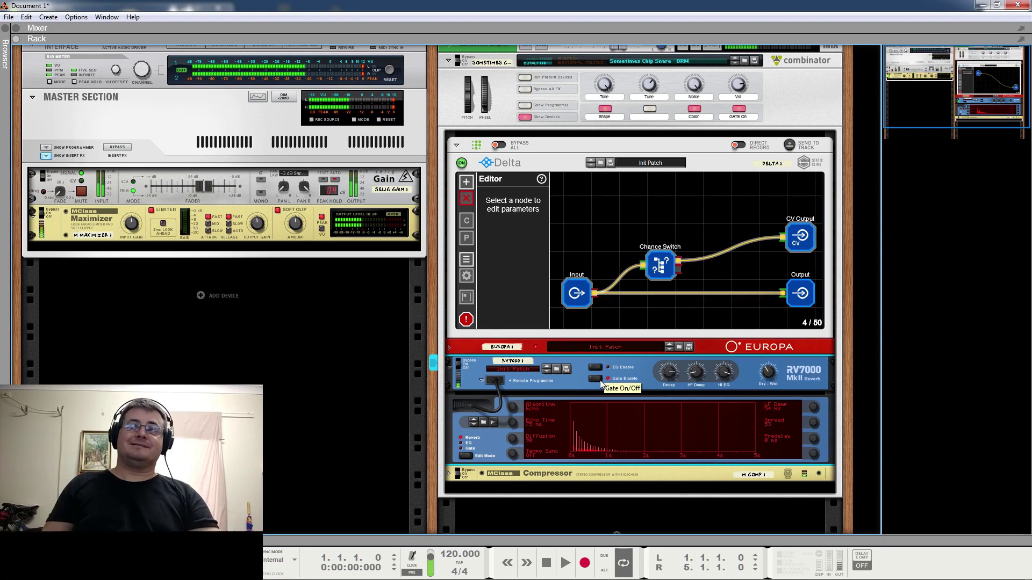
{"action": "left_click", "coordinate": [463, 448]}
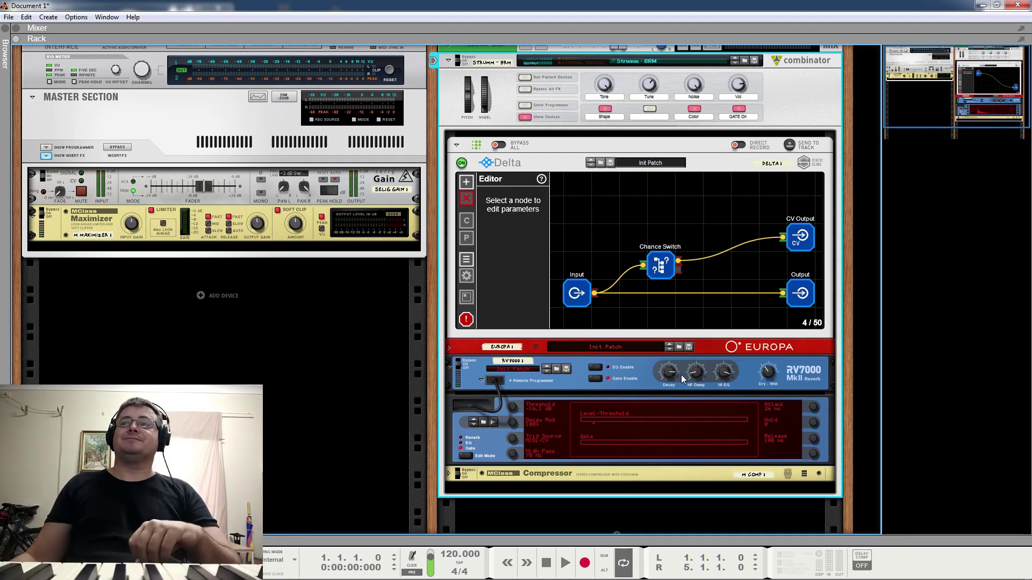
Load the Strumm - BRM Combinator patch and examine its Delay and Quantize Note nodes, the unfolded Thor and the AMP device.
{"action": "left_click", "coordinate": [734, 63]}
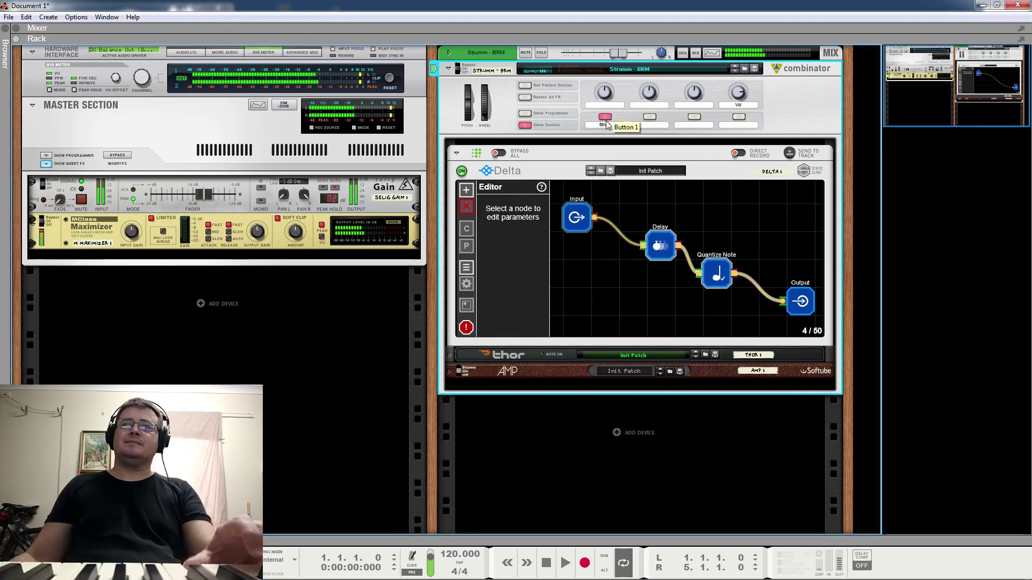
{"action": "left_click", "coordinate": [662, 247]}
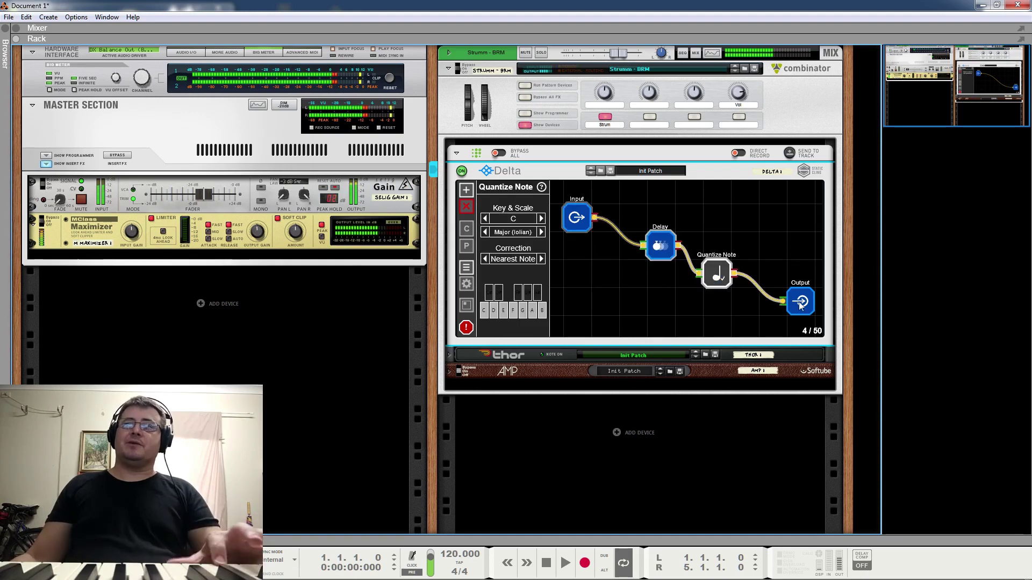
{"action": "left_click", "coordinate": [450, 355]}
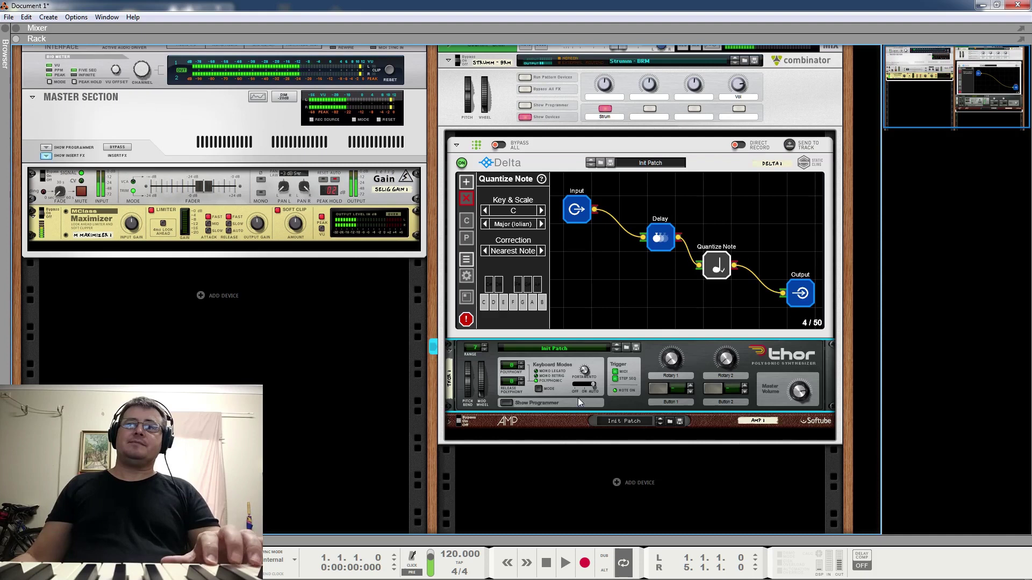
{"action": "left_click", "coordinate": [465, 421]}
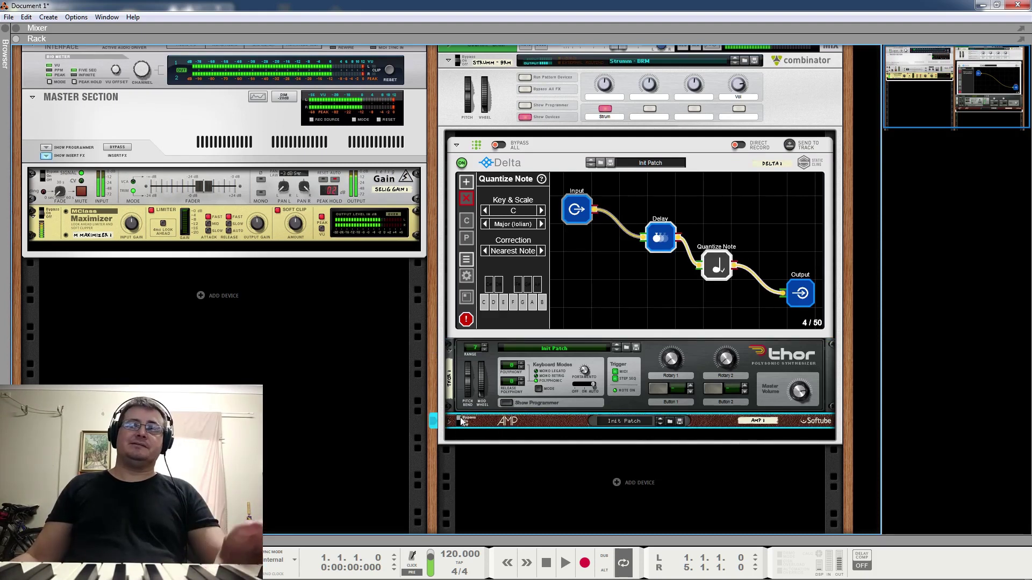
Load the Wild on the Moors - BRM Combinator patch.
{"action": "left_click", "coordinate": [734, 63]}
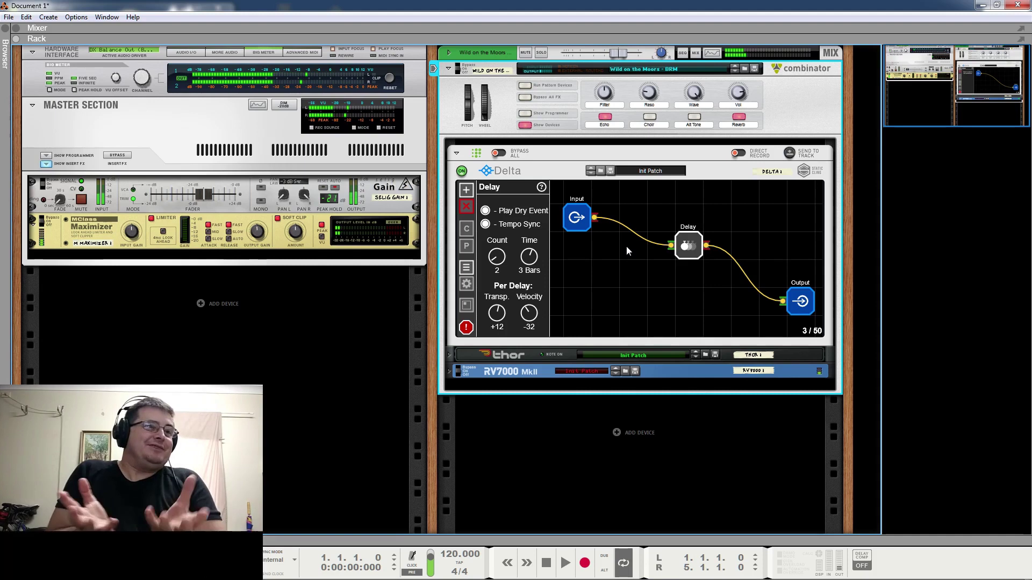
Load the Worlds Most Difficult Drum Machine - BRM Combinator patch, unfold Kong and inspect the rack's rear cabling.
{"action": "left_click", "coordinate": [689, 253]}
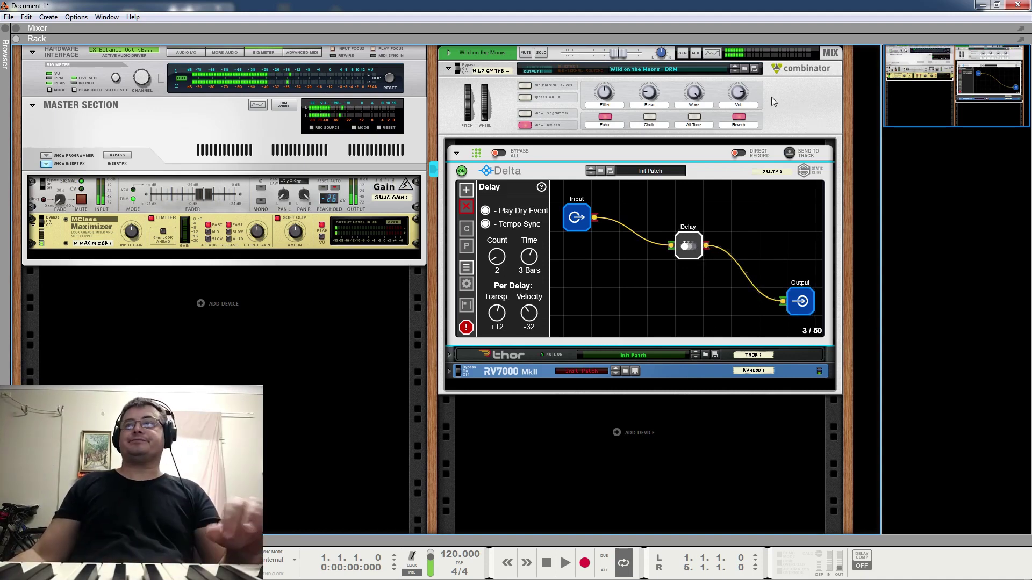
{"action": "left_click", "coordinate": [735, 70]}
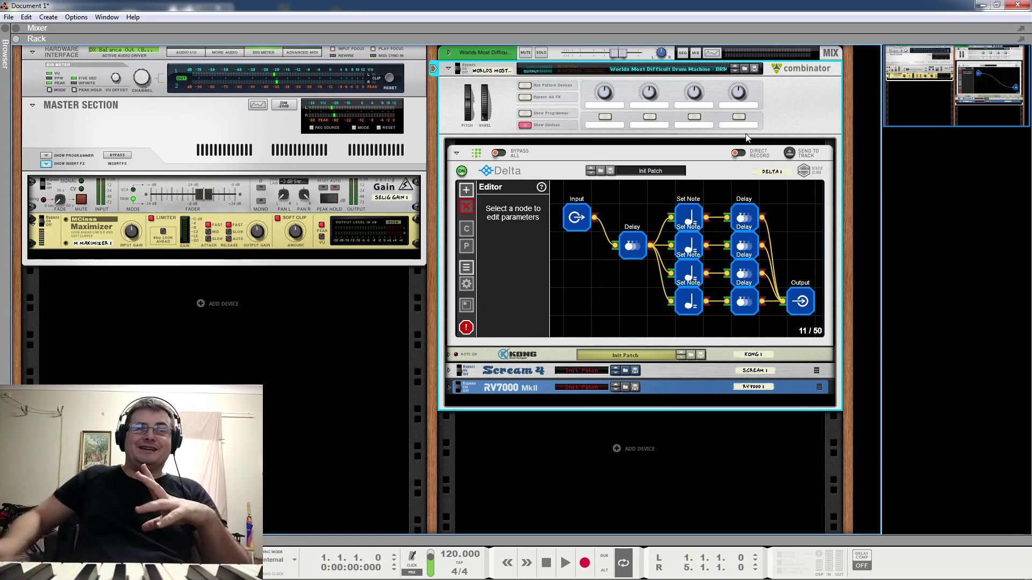
{"action": "left_click", "coordinate": [449, 354]}
{"action": "key", "text": "Tab"}
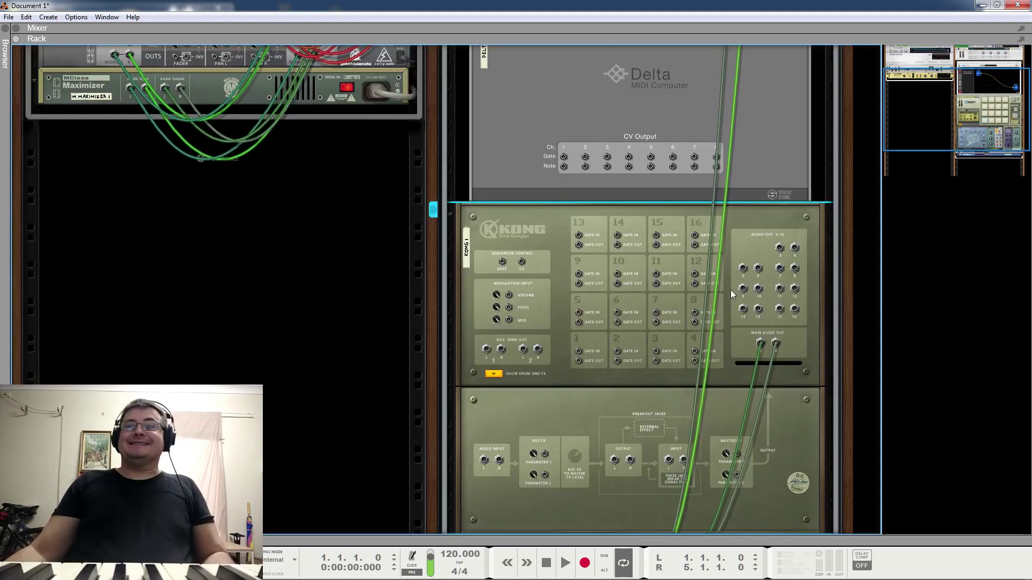
{"action": "scroll", "coordinate": [695, 253], "scroll_direction": "up", "scroll_amount": 4}
{"action": "key", "text": "Tab"}
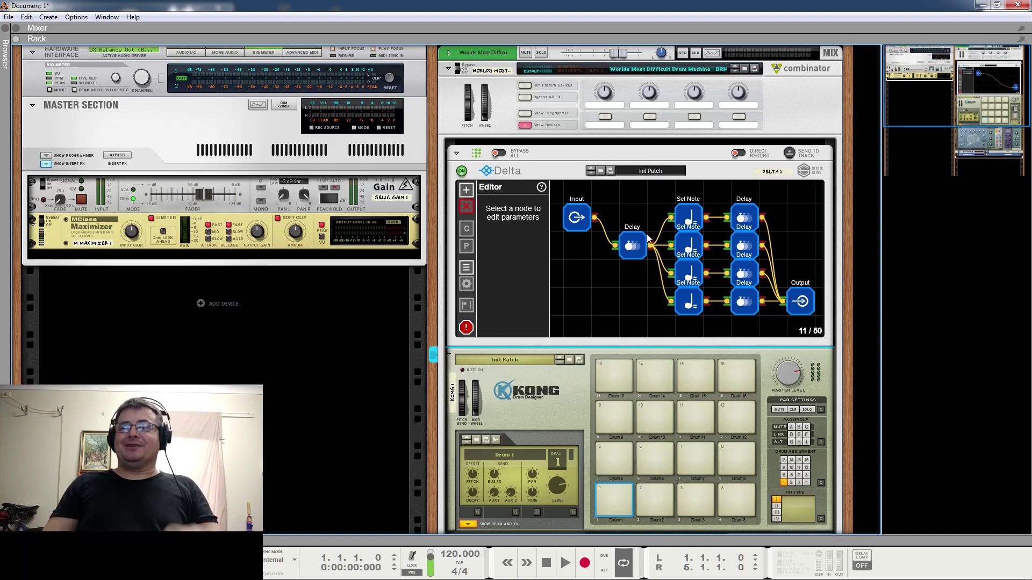
Examine the settings of the four Set Note nodes and the Delay nodes before and after them in Delta.
{"action": "left_click", "coordinate": [693, 220]}
{"action": "left_click", "coordinate": [694, 247]}
{"action": "left_click", "coordinate": [693, 271]}
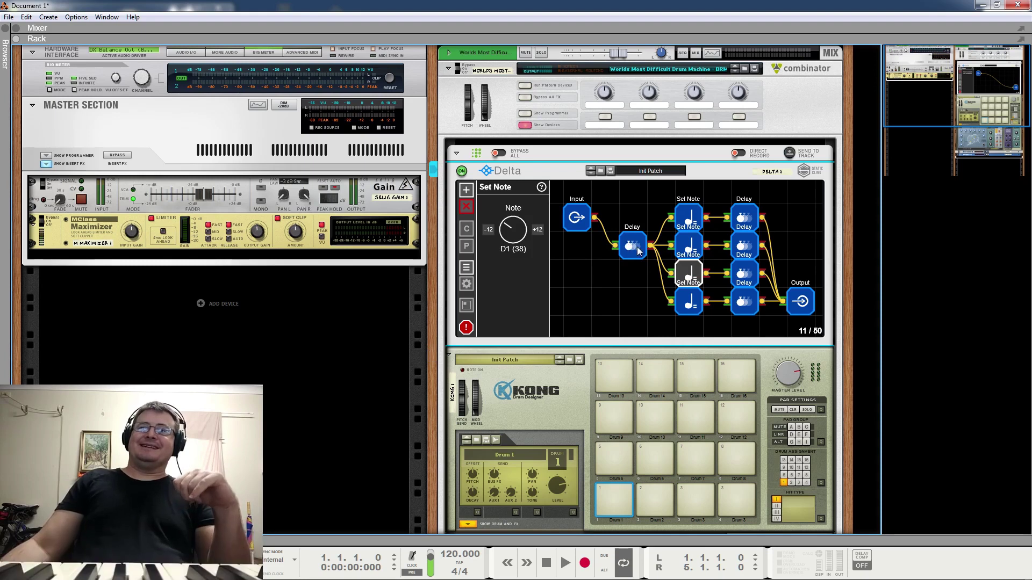
{"action": "left_click", "coordinate": [688, 301]}
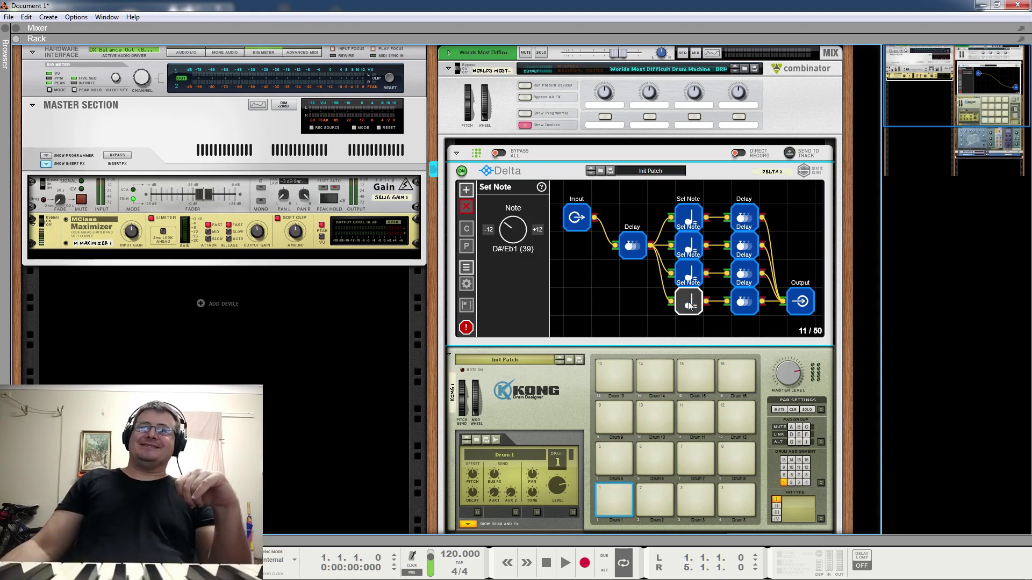
{"action": "left_click", "coordinate": [632, 246]}
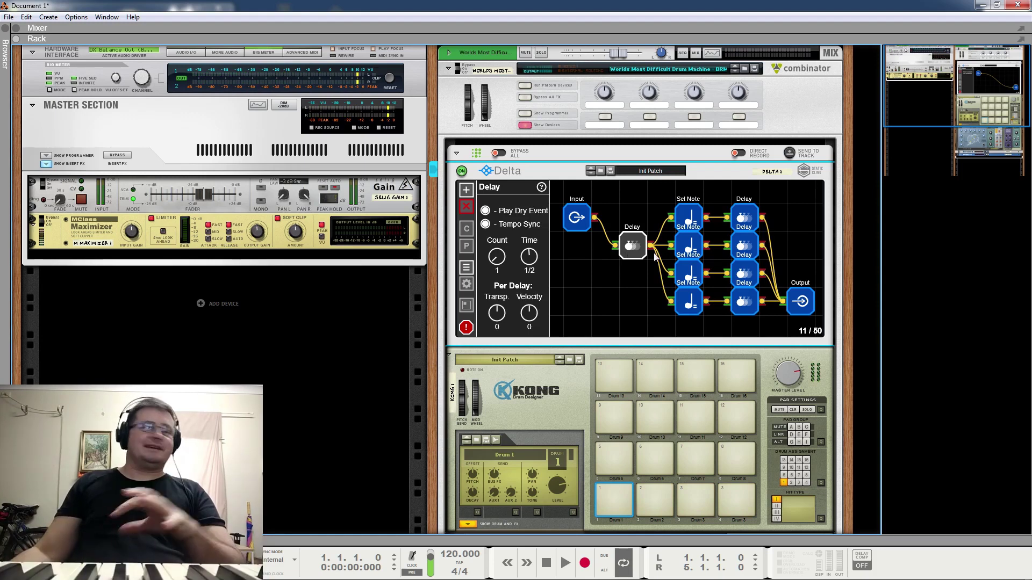
{"action": "left_click", "coordinate": [751, 218]}
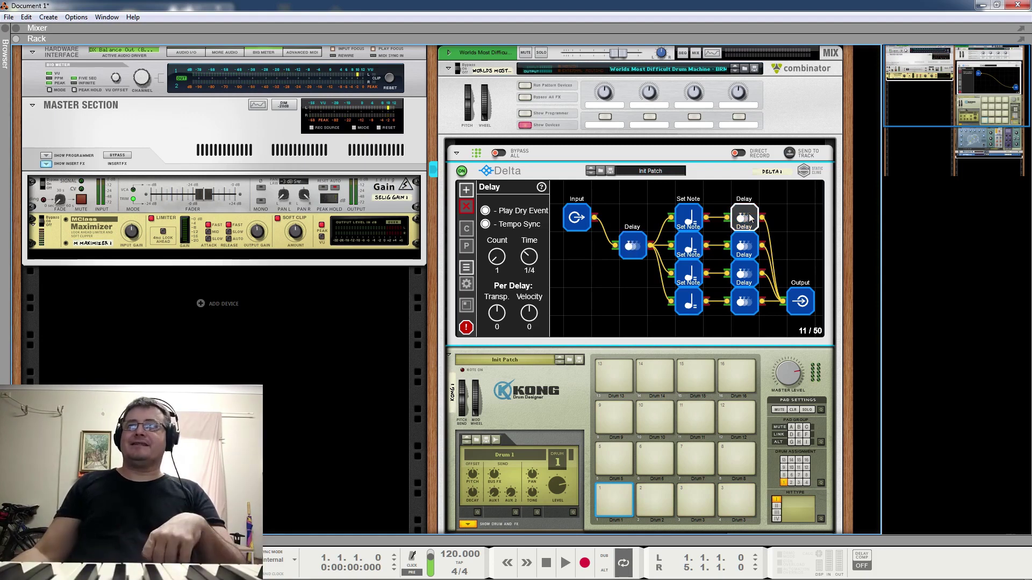
{"action": "left_click", "coordinate": [746, 247]}
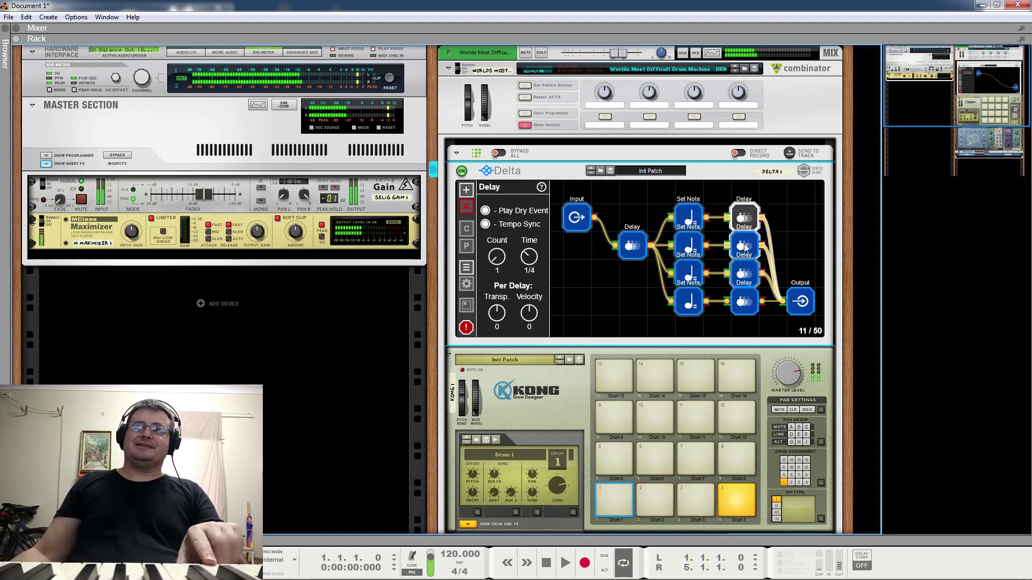
{"action": "left_click", "coordinate": [744, 301]}
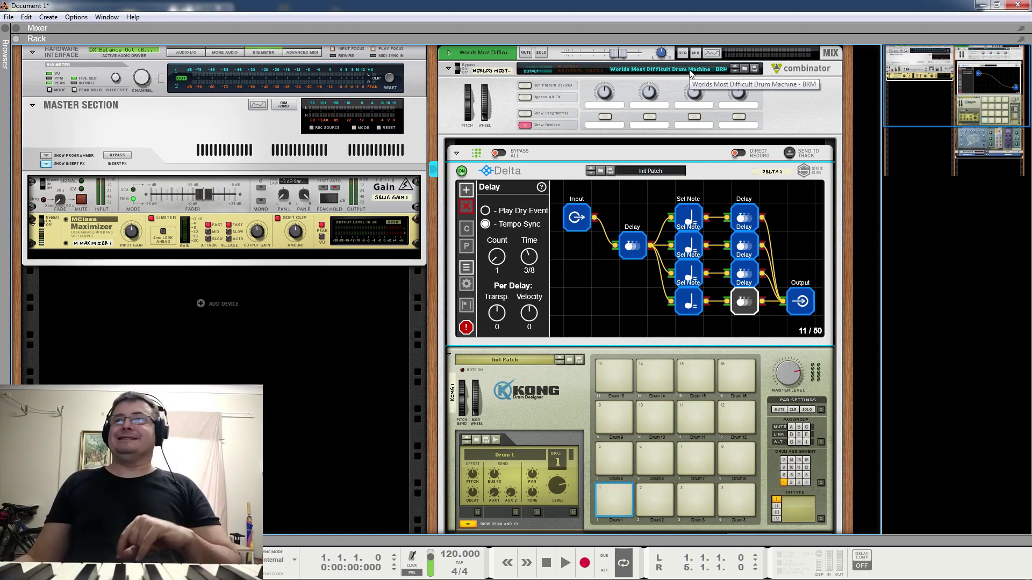
{"action": "left_click", "coordinate": [707, 70]}
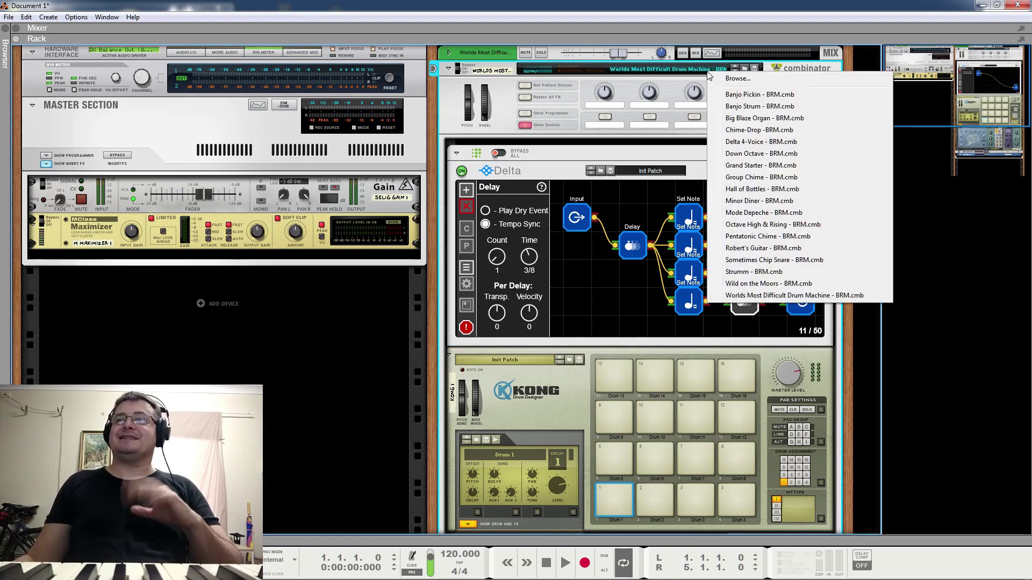
{"action": "left_click", "coordinate": [635, 134]}
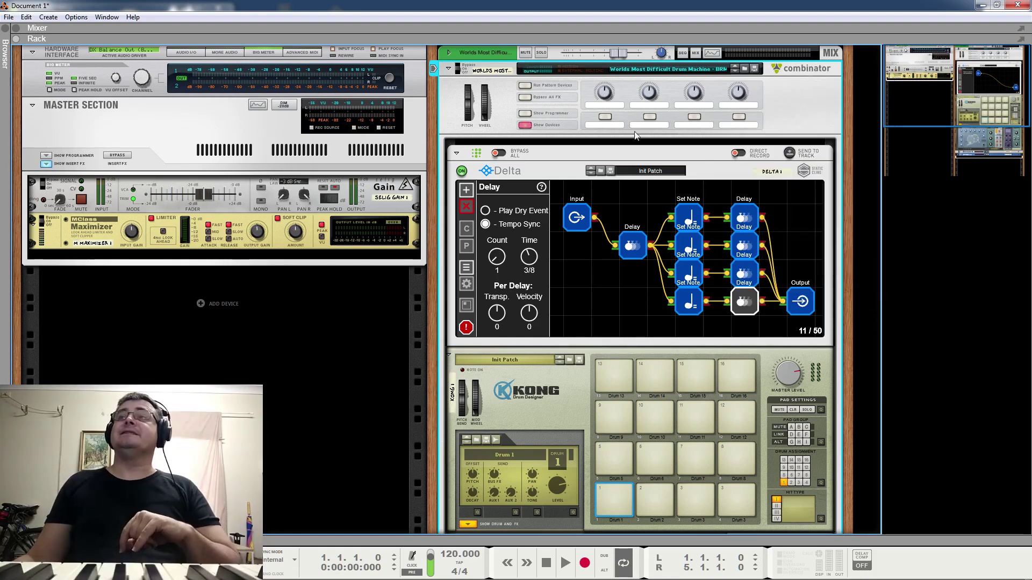
{"action": "left_click", "coordinate": [525, 126]}
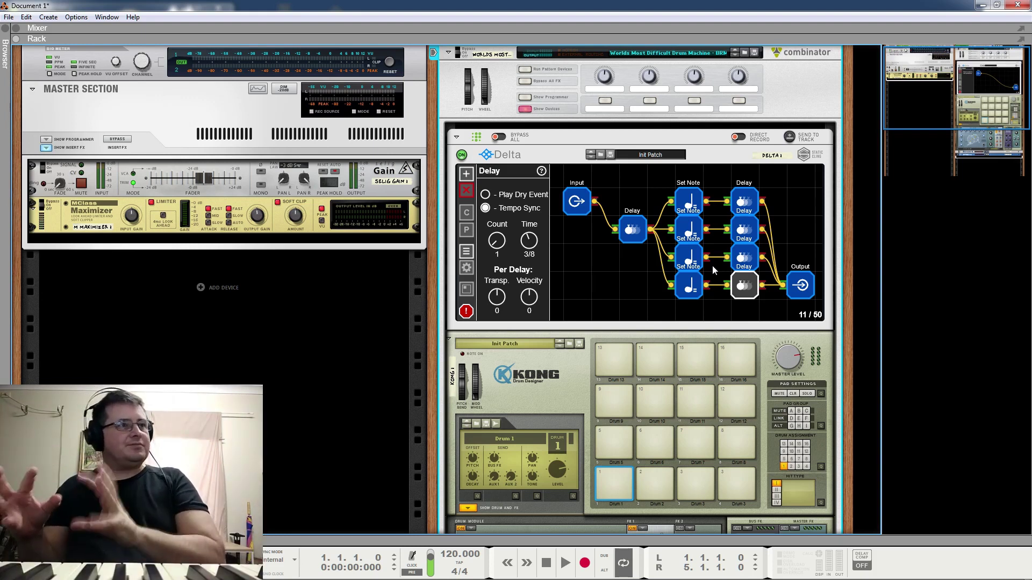
{"action": "left_click", "coordinate": [466, 312]}
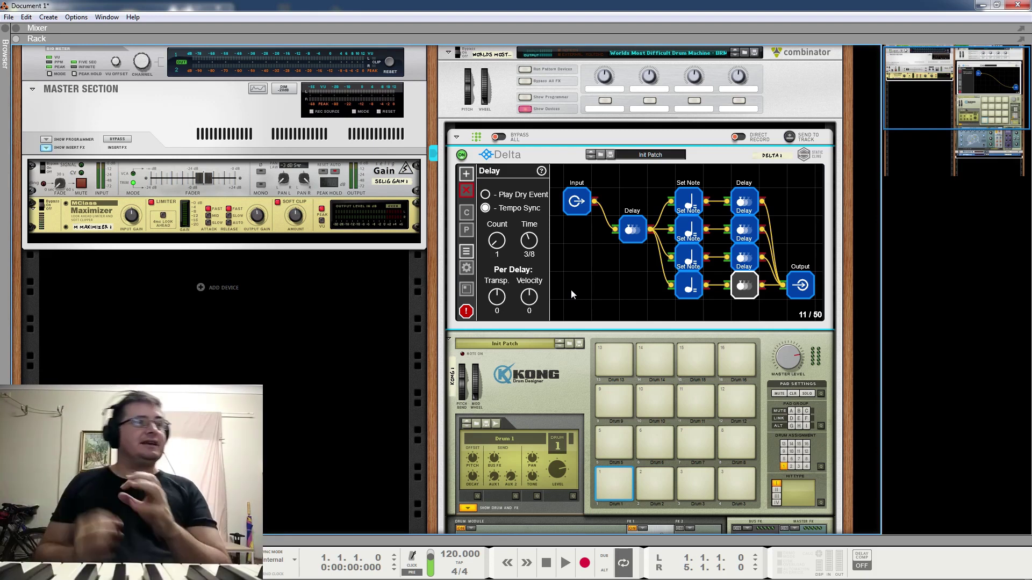
Load the Mode Depeche - BRM Combinator patch and show the Chord Gen node's parameters.
{"action": "left_click", "coordinate": [674, 55]}
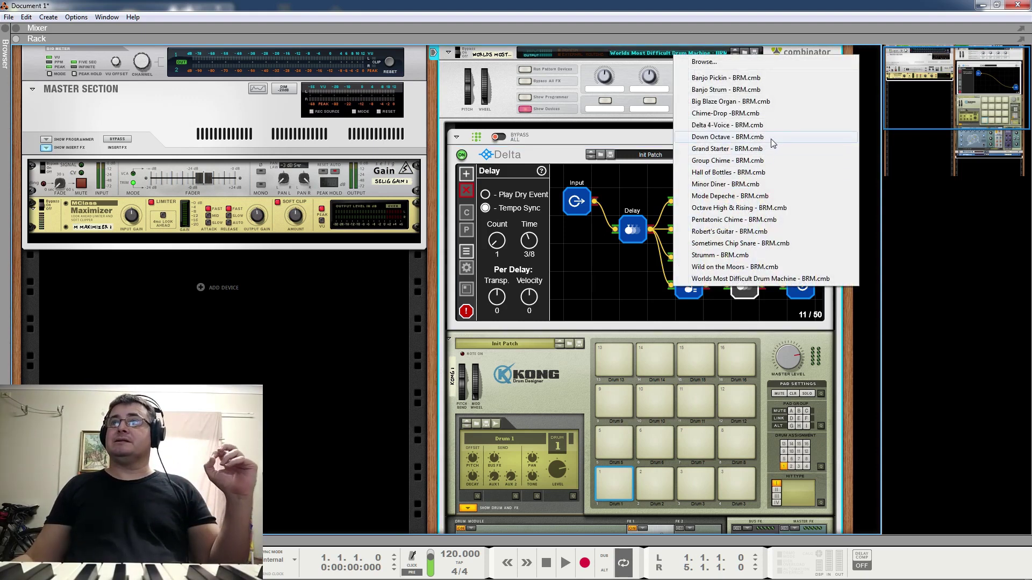
{"action": "left_click", "coordinate": [744, 196]}
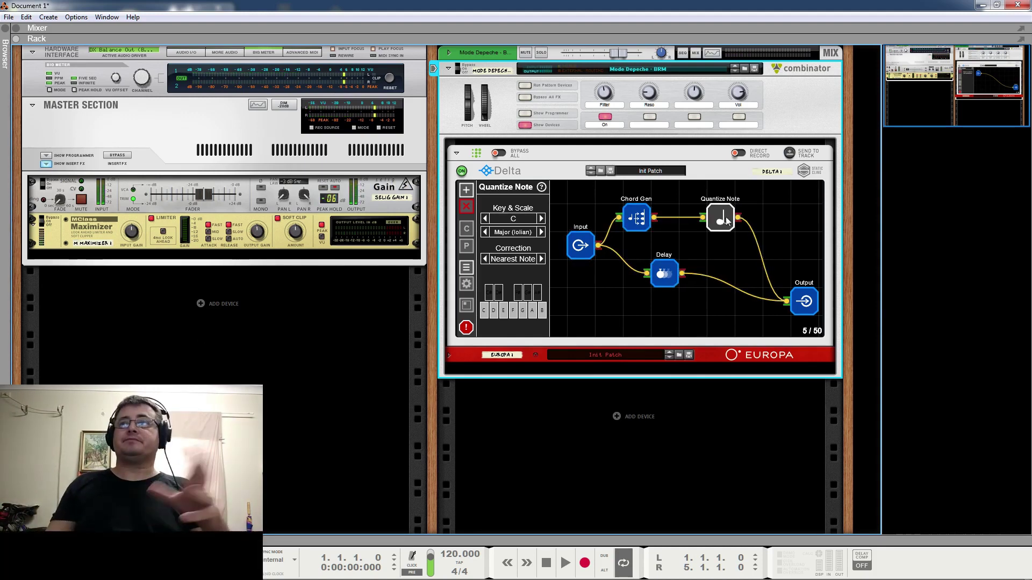
{"action": "left_click", "coordinate": [637, 223]}
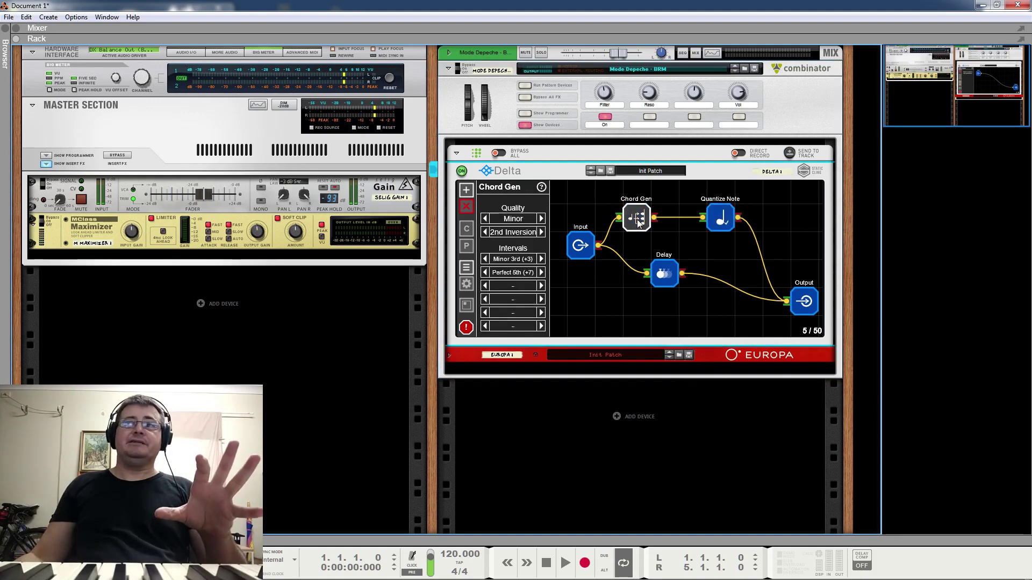
Try different chord inversions on the Chord Gen node, up to 5th Inversion.
{"action": "left_click", "coordinate": [484, 234]}
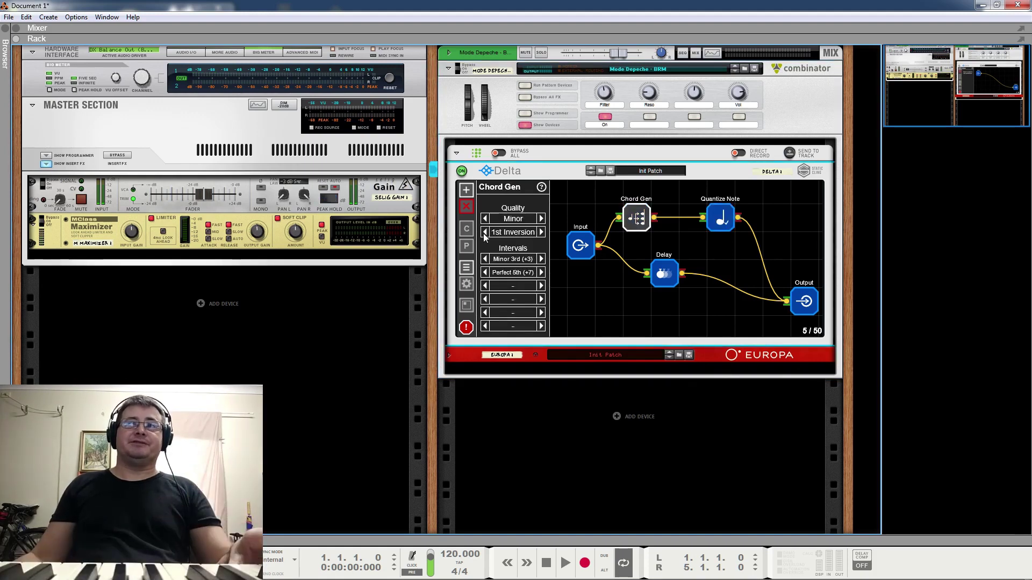
{"action": "left_click", "coordinate": [542, 232]}
{"action": "left_click", "coordinate": [543, 232]}
{"action": "left_click", "coordinate": [542, 232]}
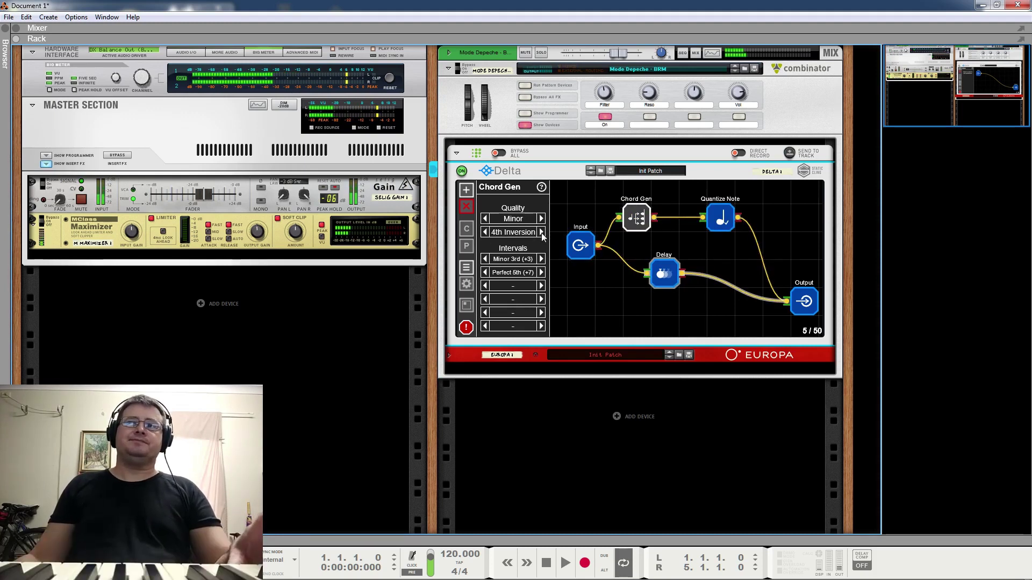
{"action": "left_click", "coordinate": [542, 232]}
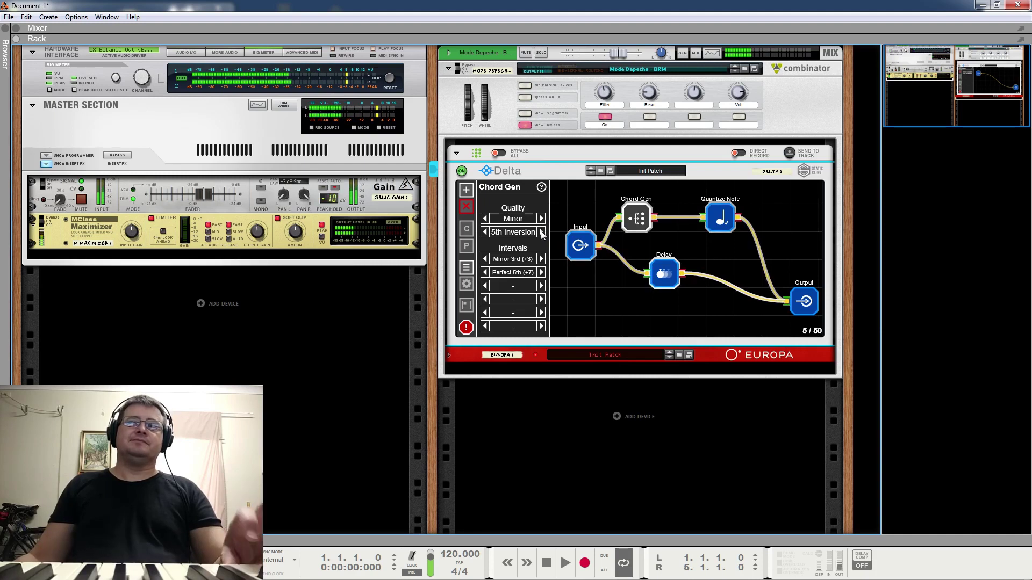
Set the Chord Gen node to 1st Inversion with a Minor 7th (+10) as the third interval.
{"action": "left_click", "coordinate": [542, 285]}
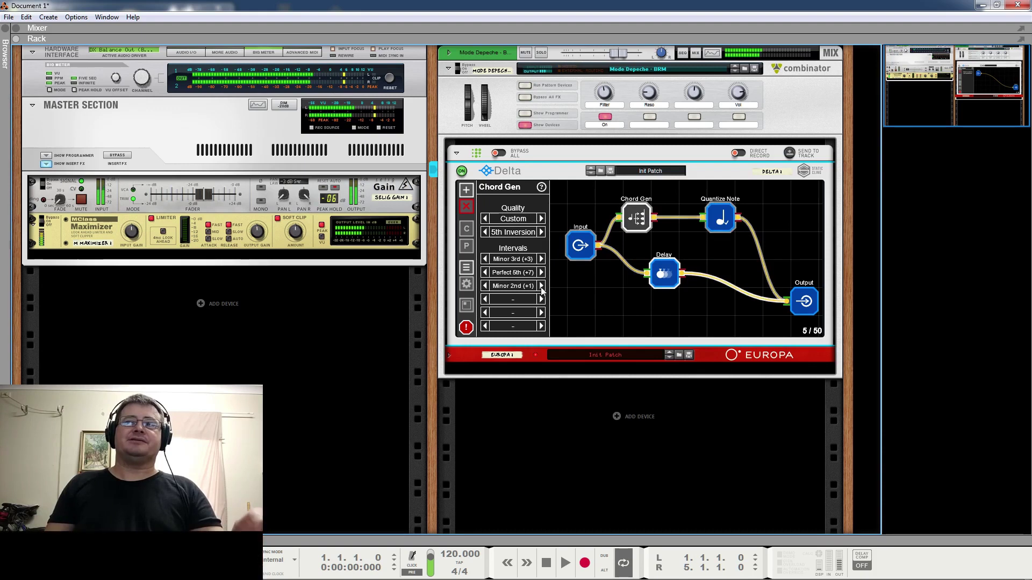
{"action": "double_click", "coordinate": [486, 233]}
{"action": "double_click", "coordinate": [485, 232]}
{"action": "left_click", "coordinate": [542, 286]}
{"action": "double_click", "coordinate": [542, 285]}
{"action": "double_click", "coordinate": [542, 286]}
{"action": "double_click", "coordinate": [542, 286]}
{"action": "double_click", "coordinate": [541, 285]}
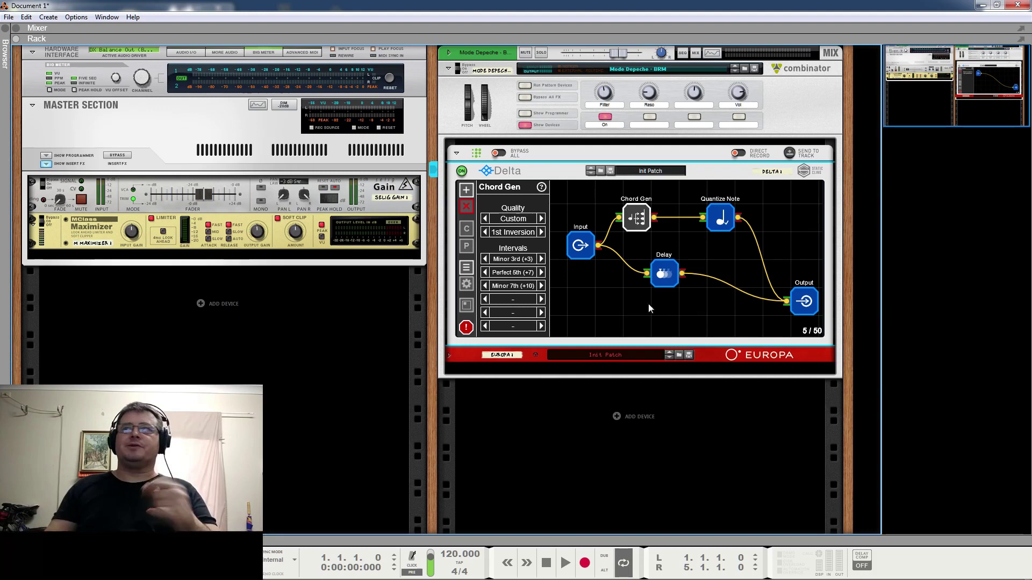
Load the Wild on the Moors - BRM Combinator patch.
{"action": "left_click", "coordinate": [671, 71]}
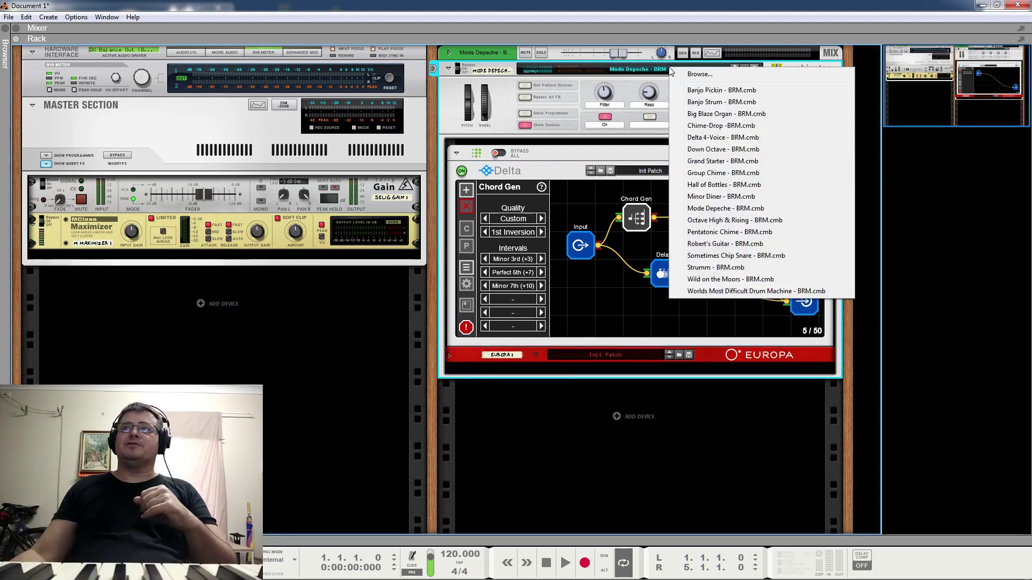
{"action": "left_click", "coordinate": [715, 279]}
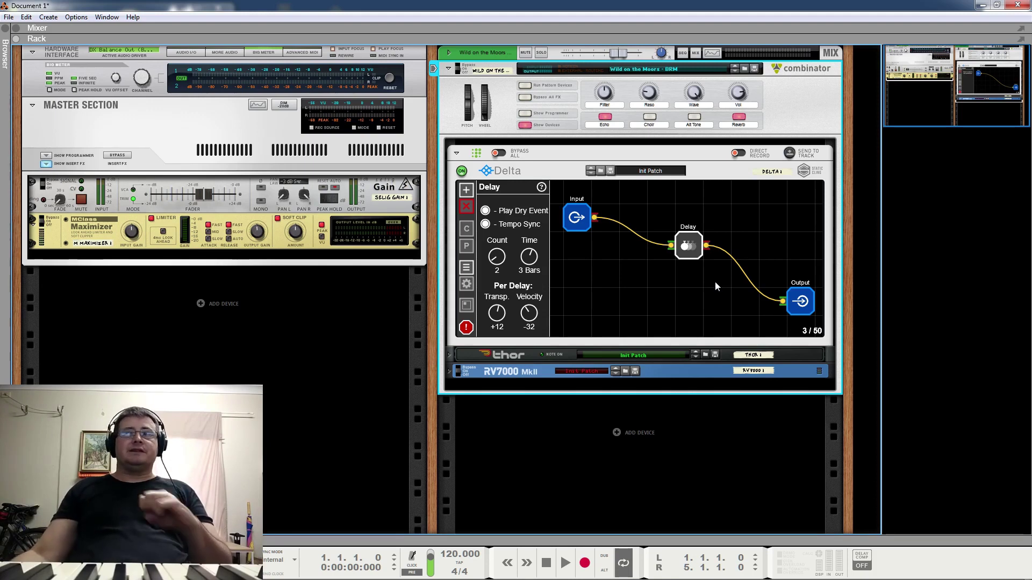
{"action": "left_click", "coordinate": [680, 69]}
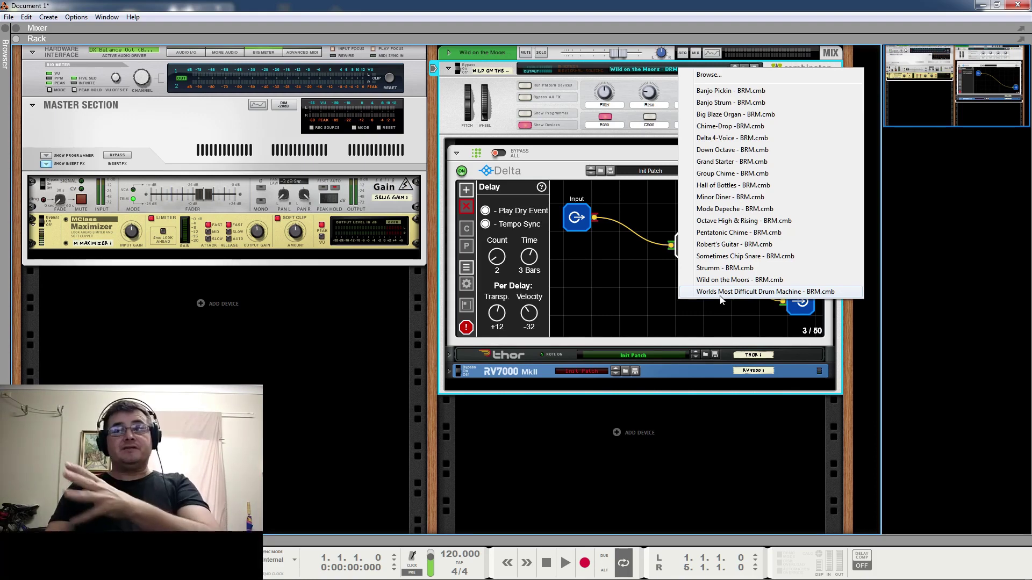
{"action": "left_click", "coordinate": [524, 166]}
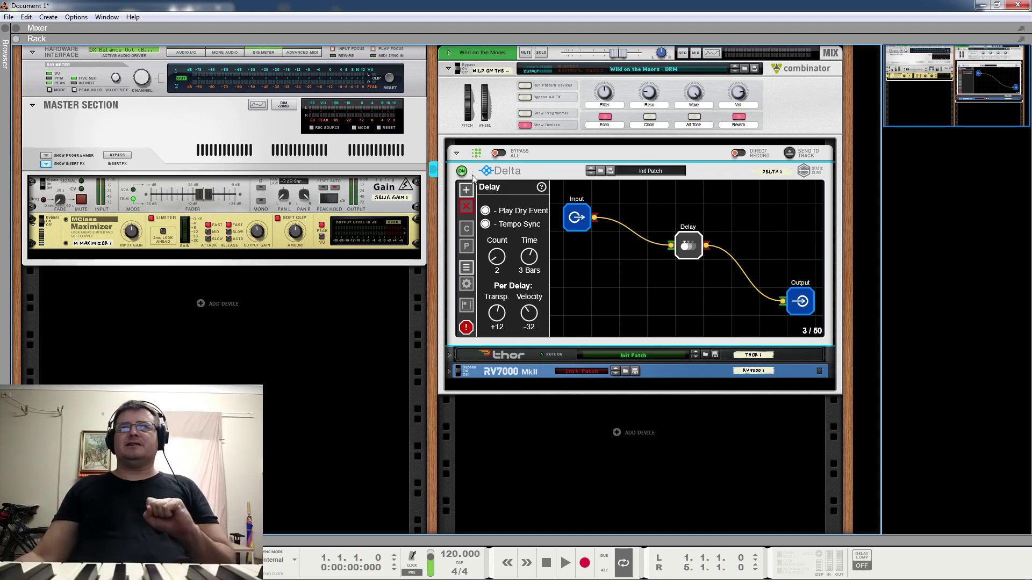
Look over Delta's addable Note nodes and remove the cable between the Delay and Output nodes.
{"action": "left_click", "coordinate": [468, 191]}
{"action": "mouse_move", "coordinate": [487, 199]}
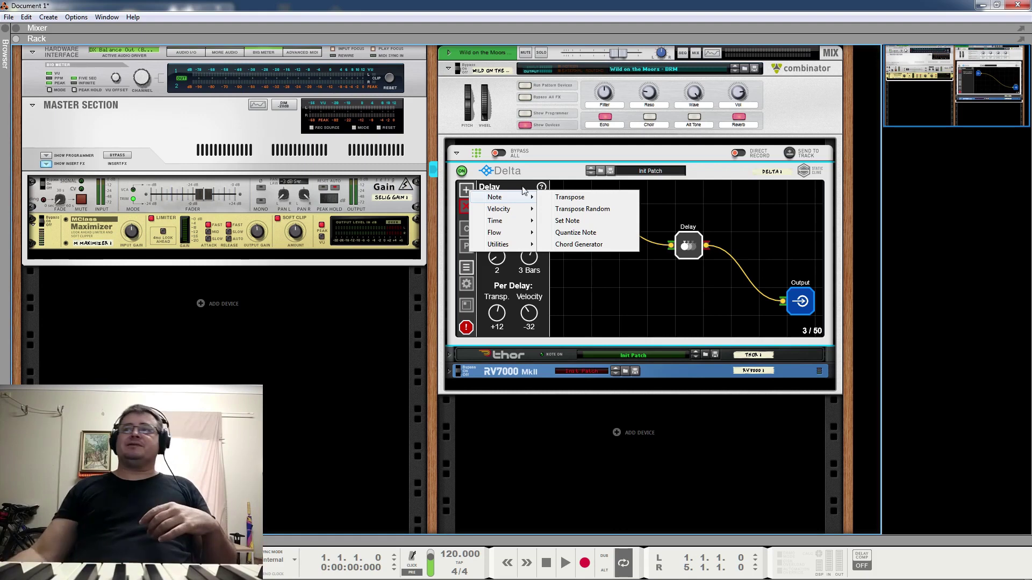
{"action": "left_click", "coordinate": [760, 244]}
{"action": "left_click", "coordinate": [760, 244]}
{"action": "left_click_drag", "start_coordinate": [733, 294], "coordinate": [732, 292]}
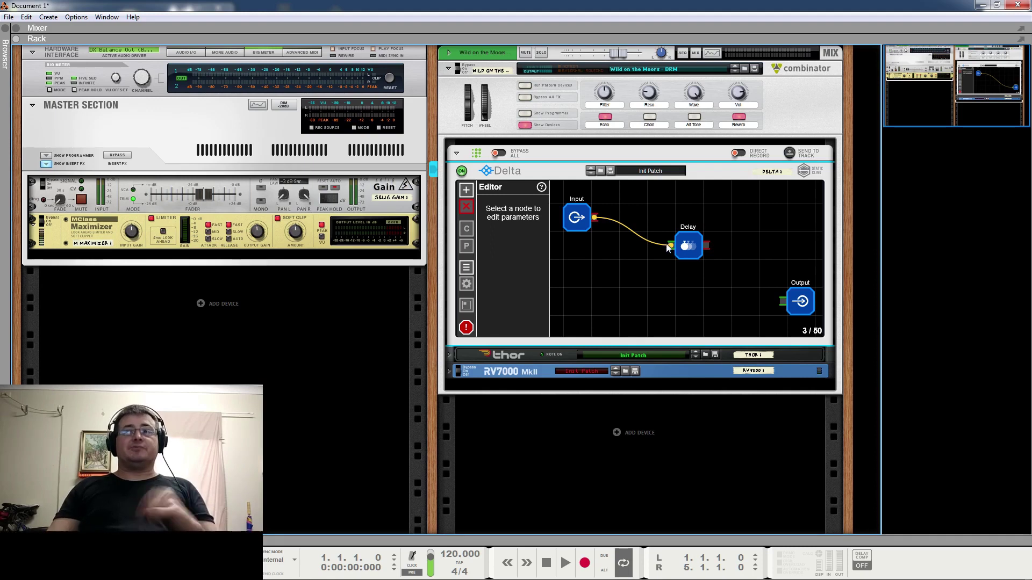
Browse Delta's addable nodes in the Time, Flow and Utilities categories.
{"action": "left_click", "coordinate": [464, 188]}
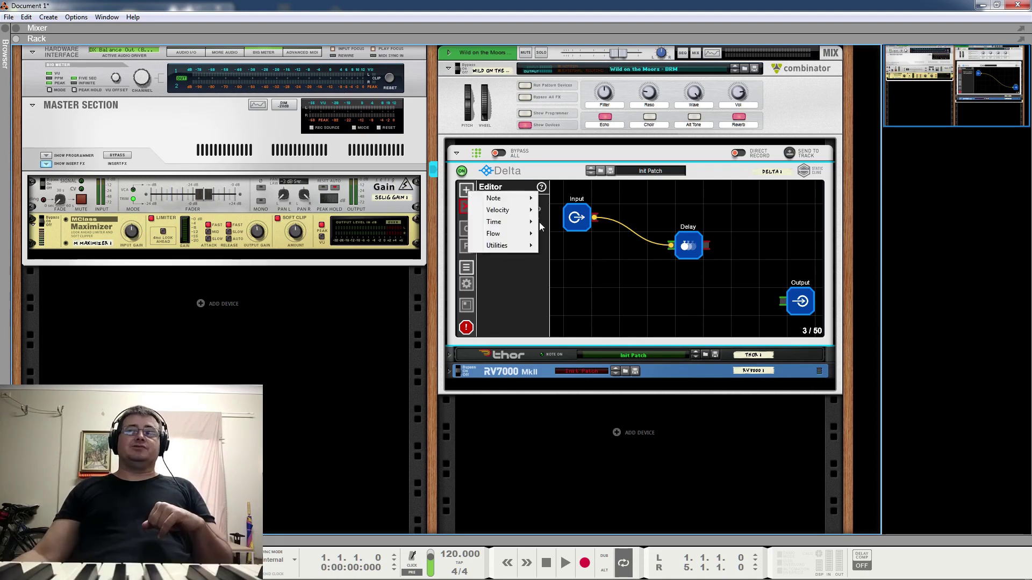
{"action": "mouse_move", "coordinate": [530, 208]}
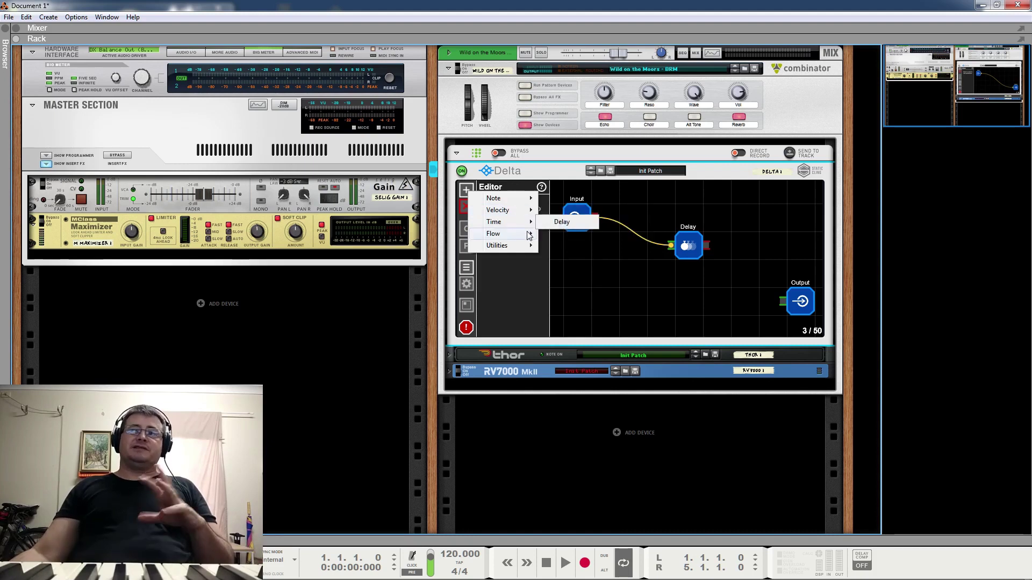
{"action": "mouse_move", "coordinate": [529, 235]}
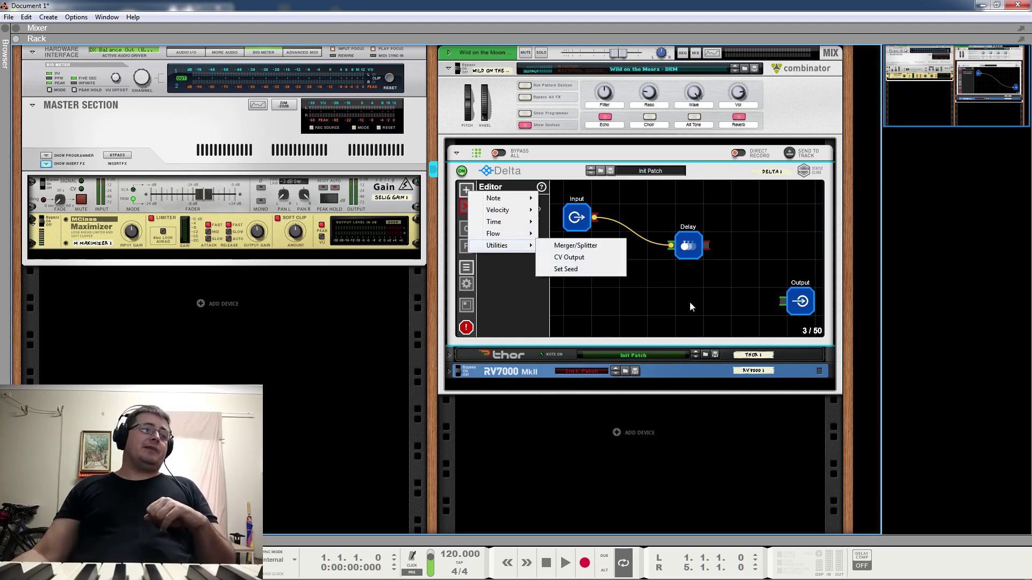
{"action": "left_click", "coordinate": [692, 322]}
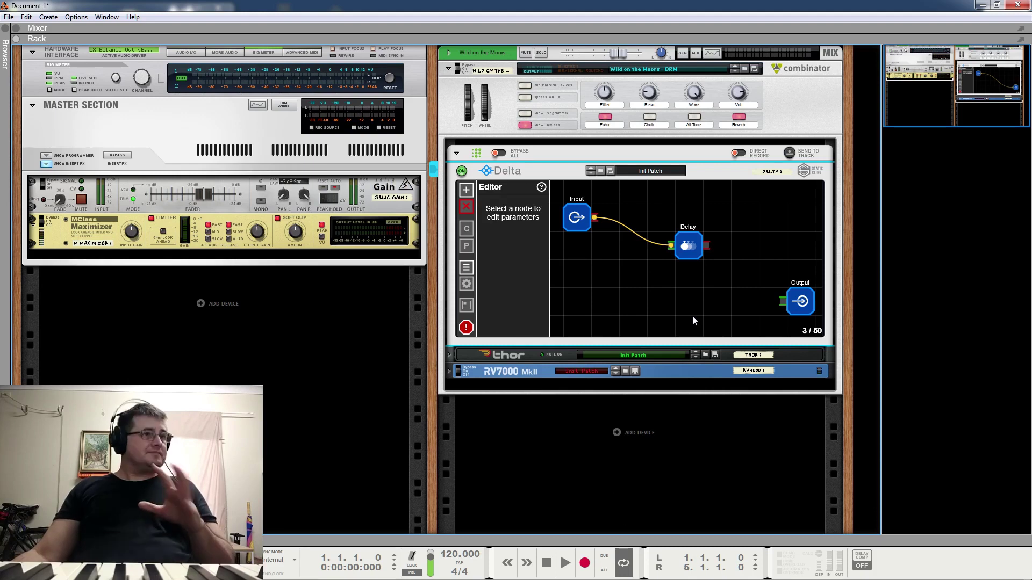